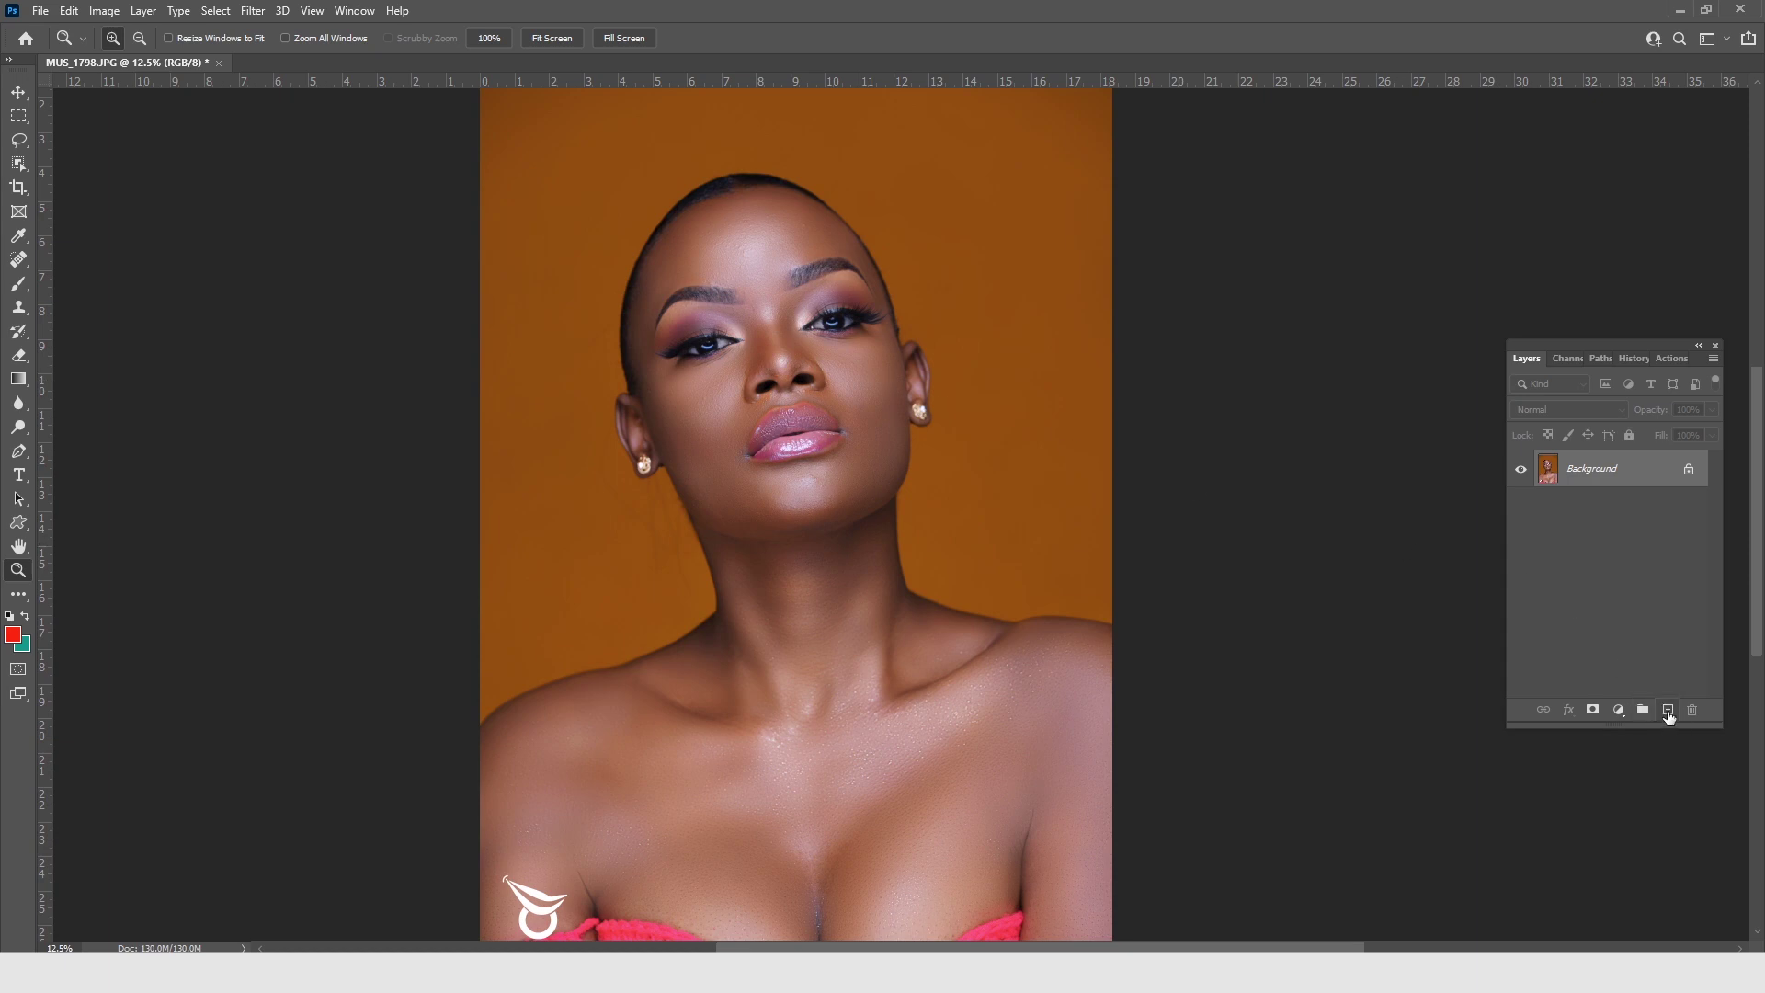
# Create a new 1920 x 1080 px document at 72 ppi with RGB colour and a white background
pyautogui.click(38, 11)
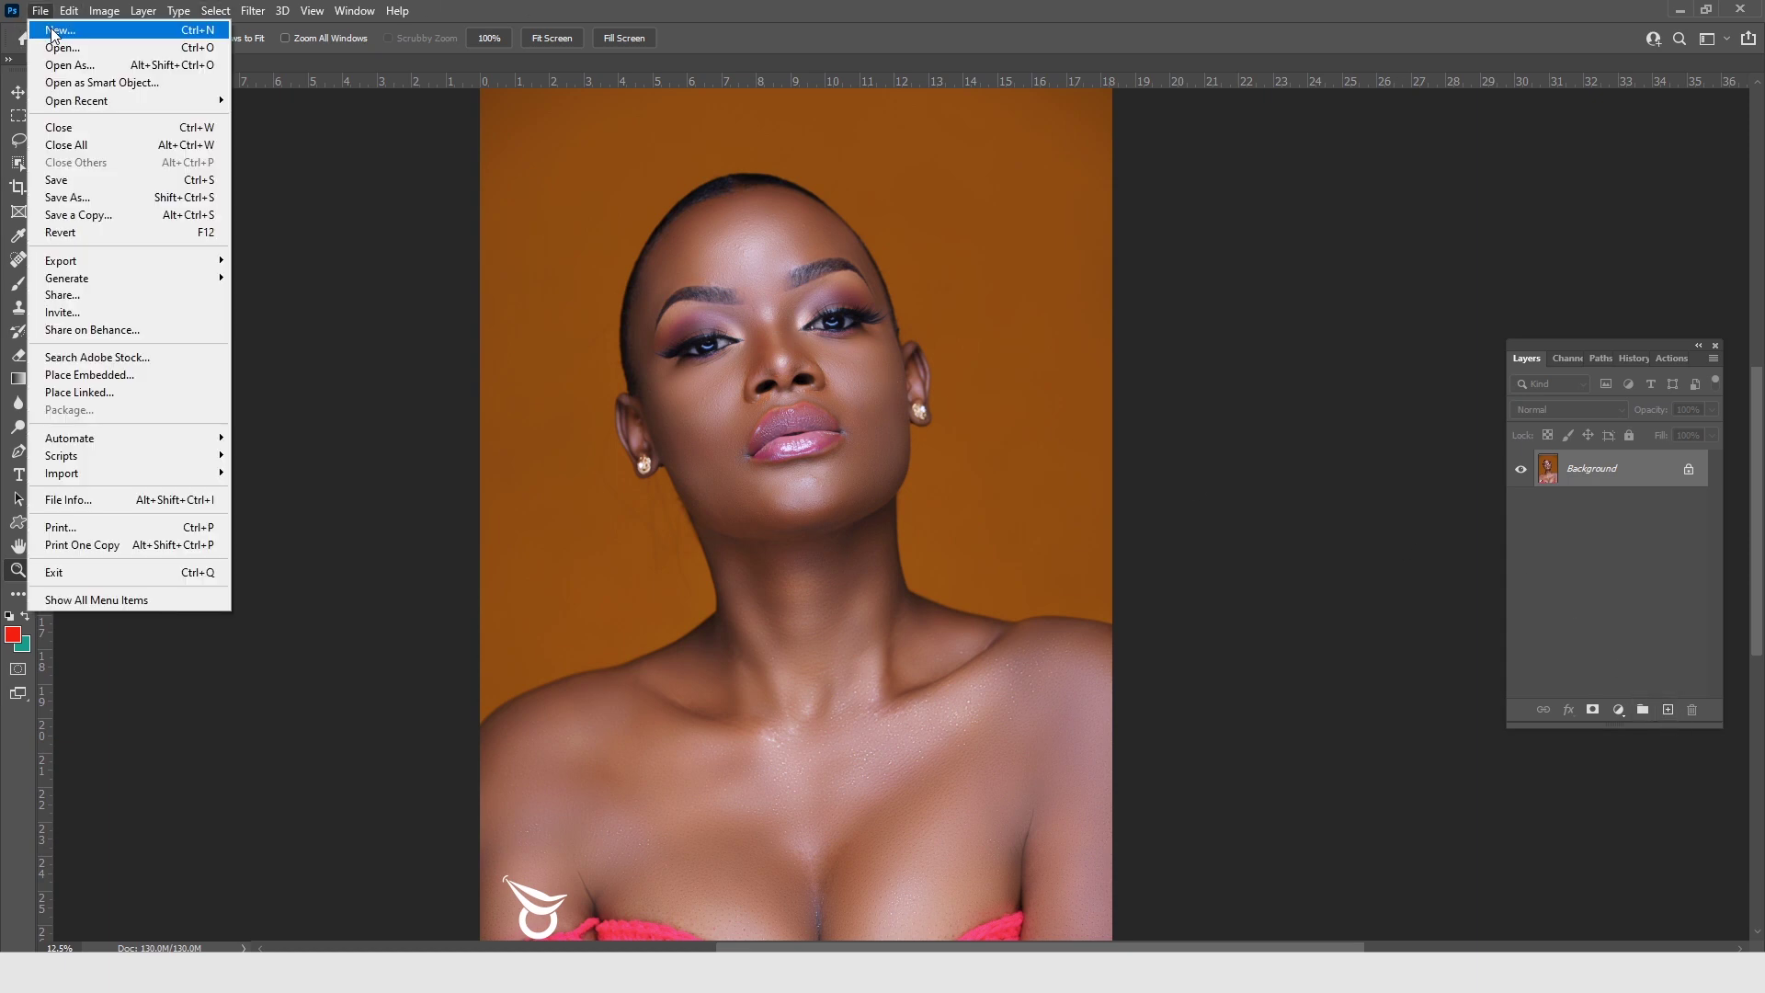
pyautogui.click(52, 31)
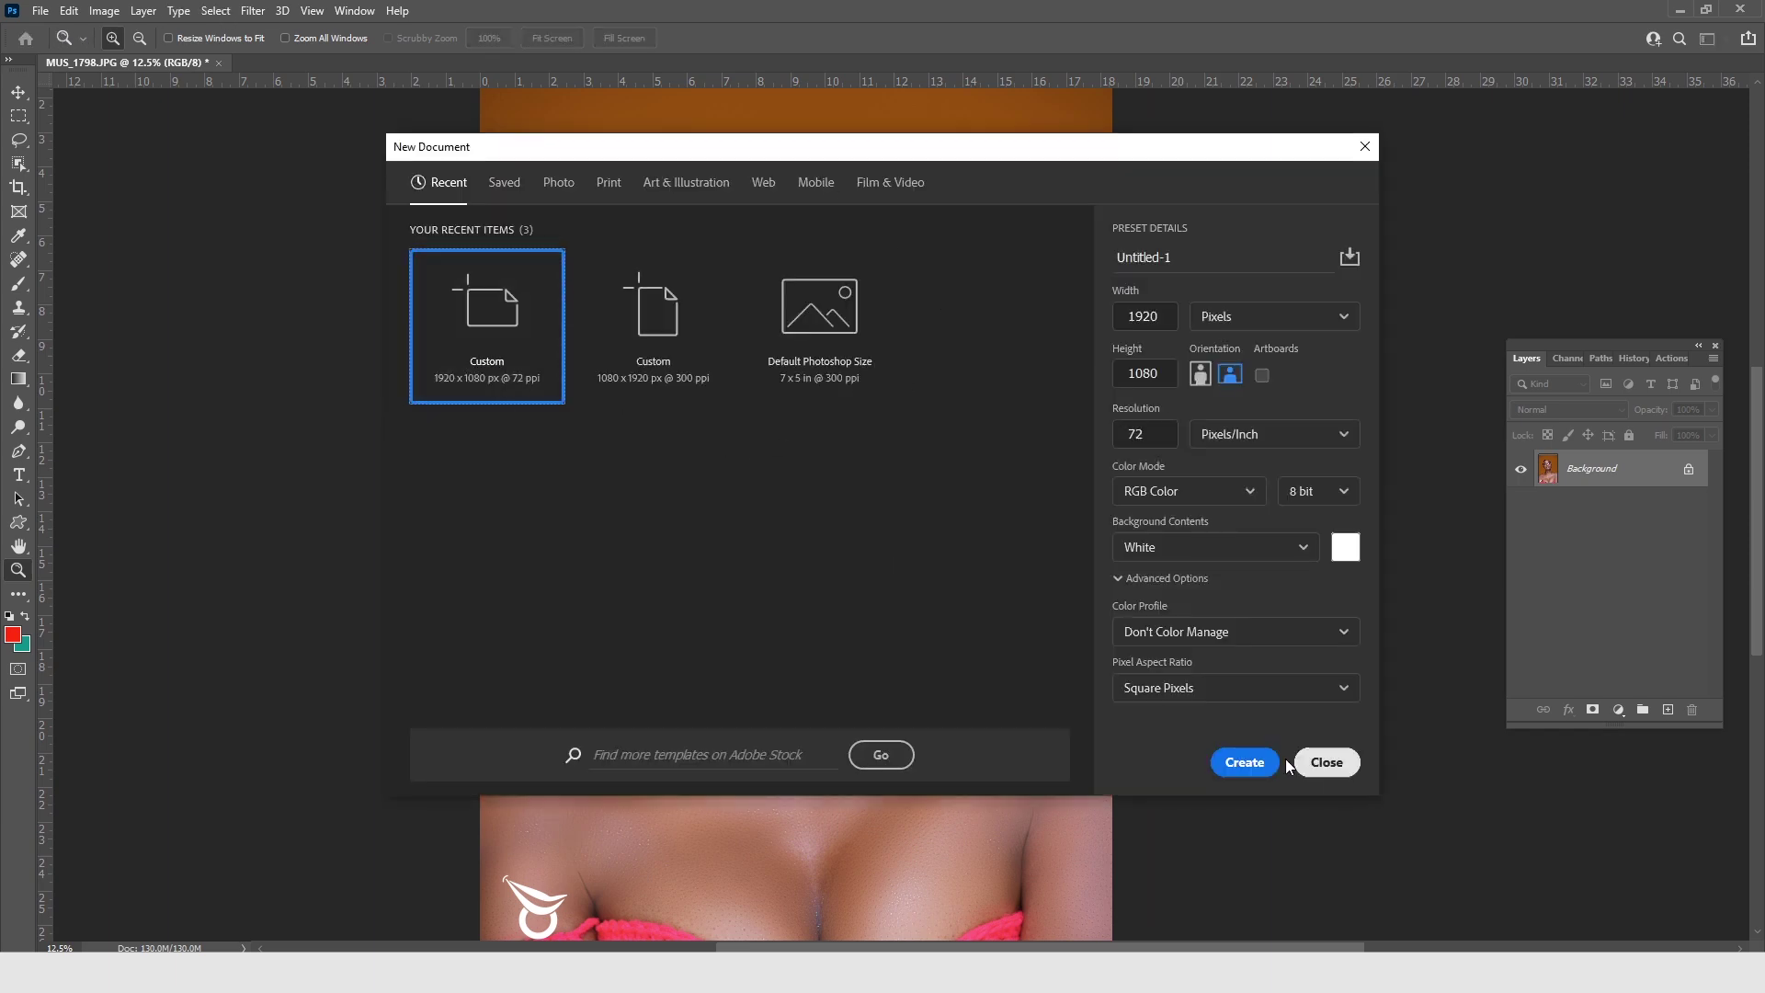
pyautogui.click(1238, 766)
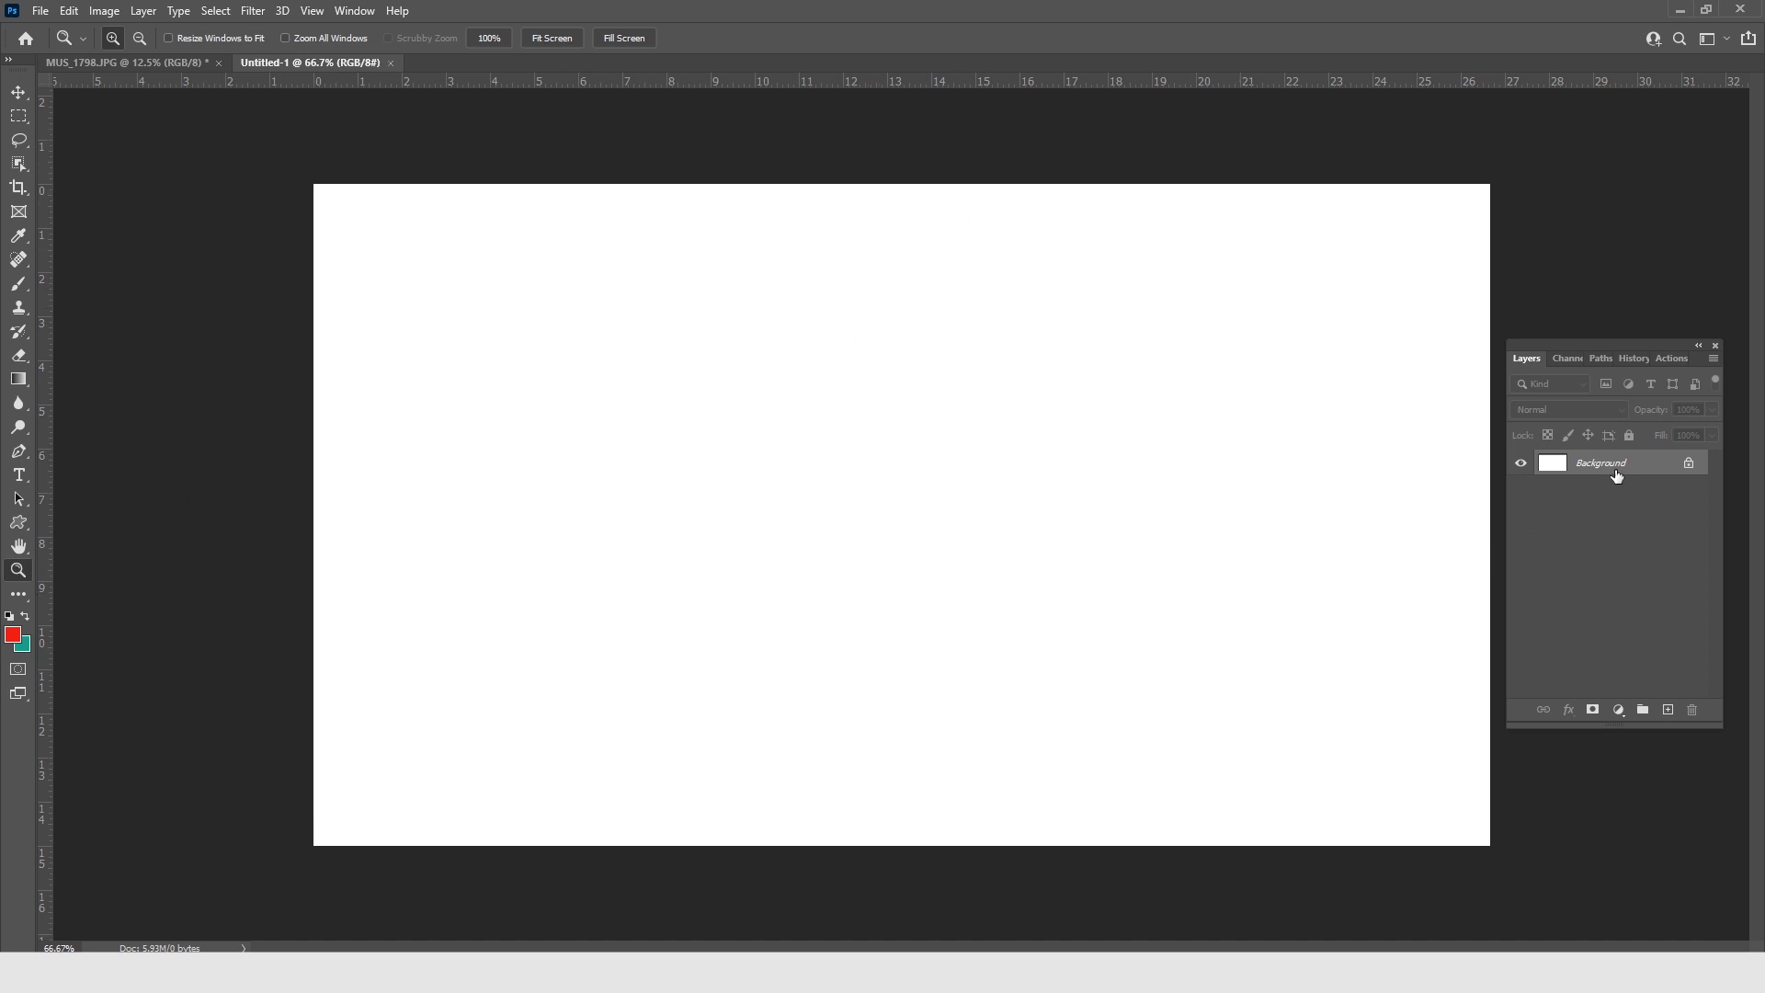
# Add a new empty layer and hide the white Background layer
pyautogui.click(1668, 711)
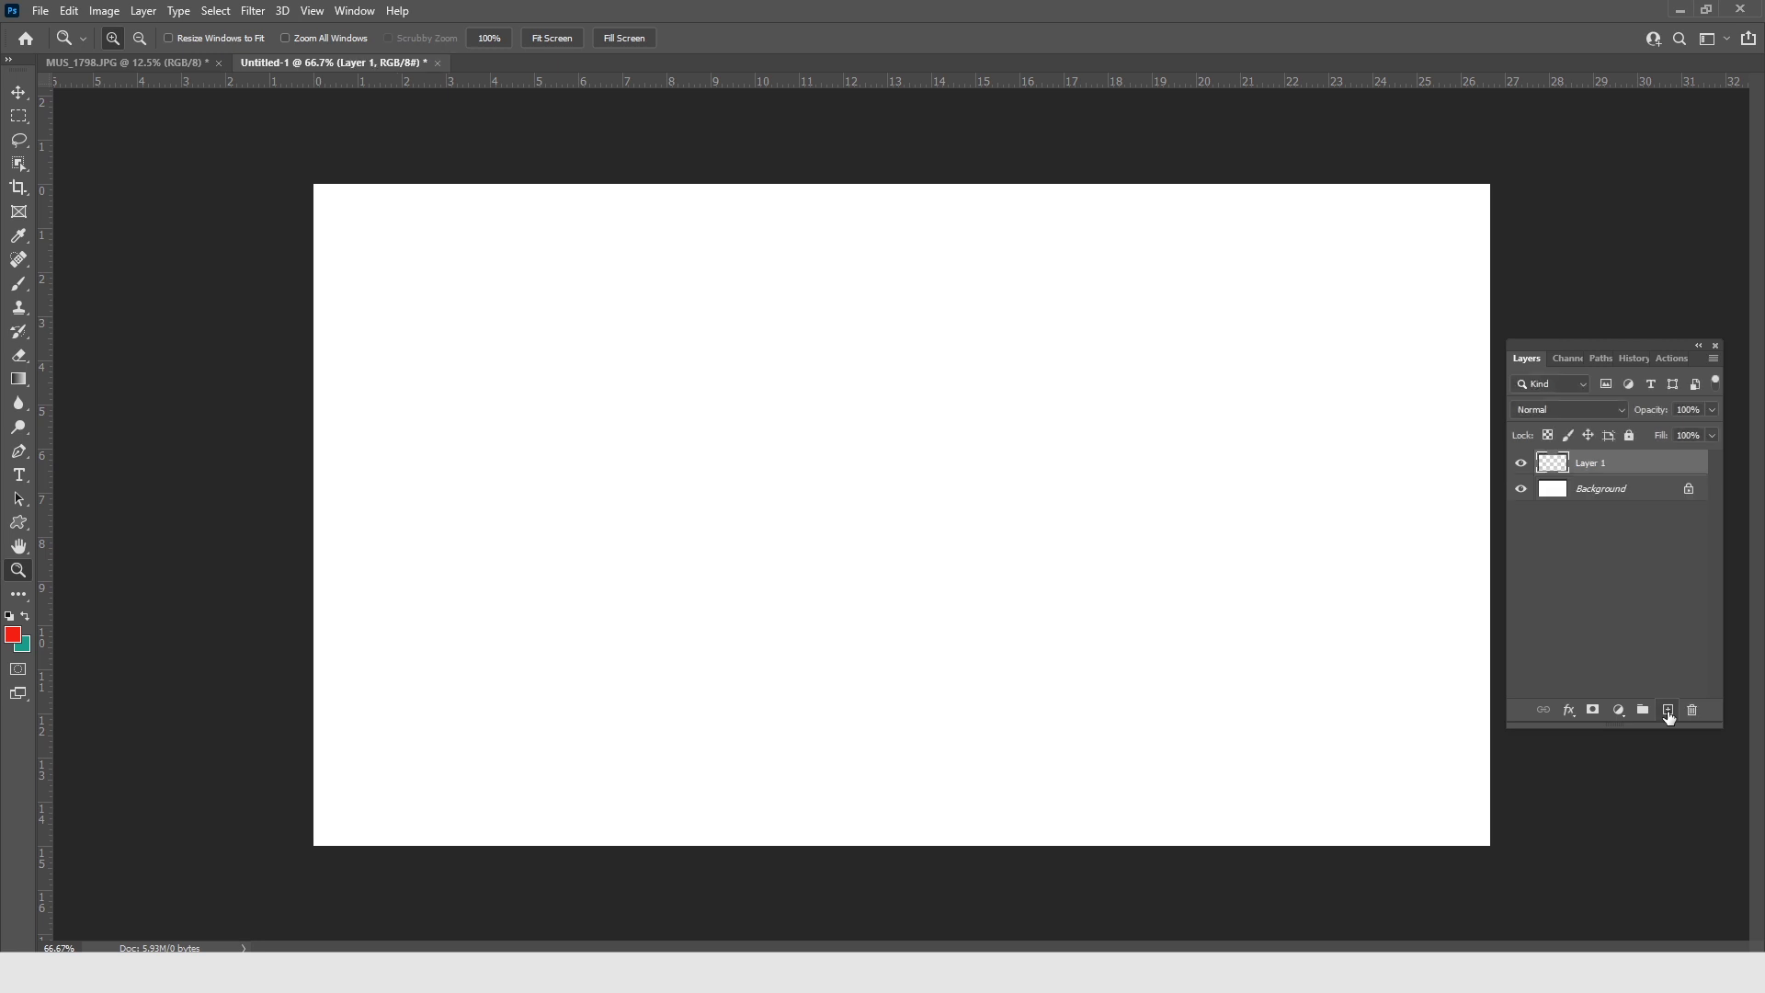
pyautogui.click(1521, 488)
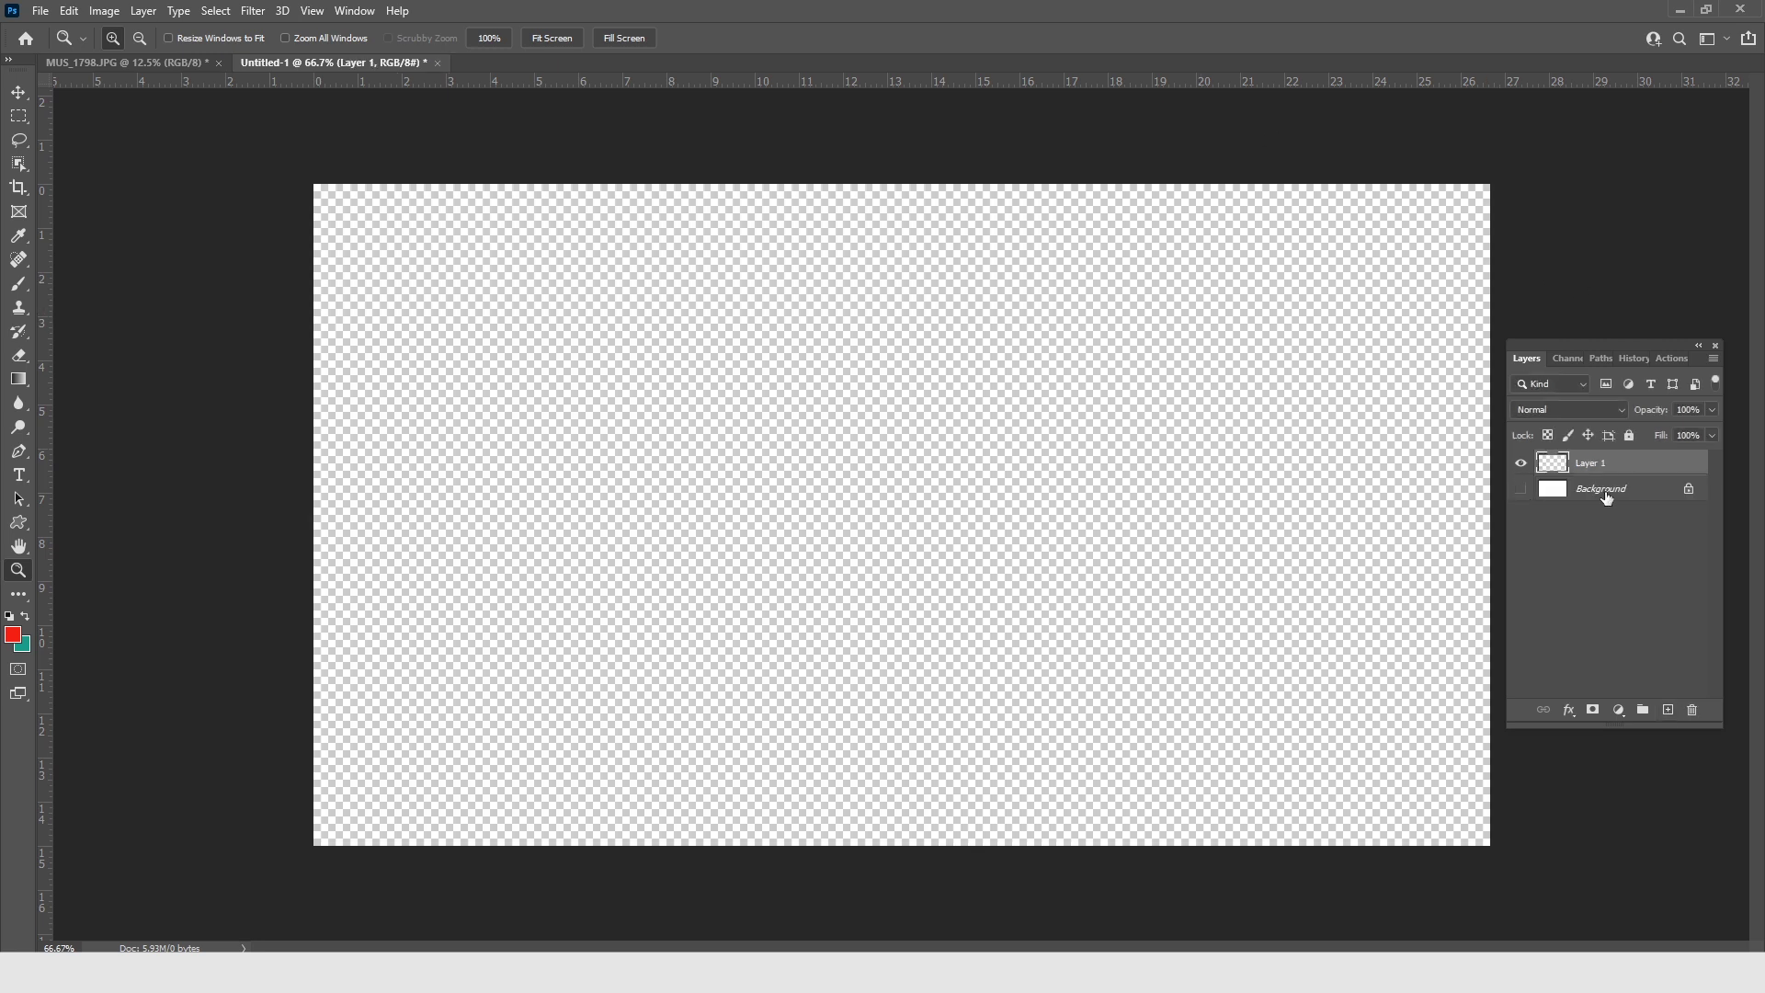
pyautogui.click(1552, 485)
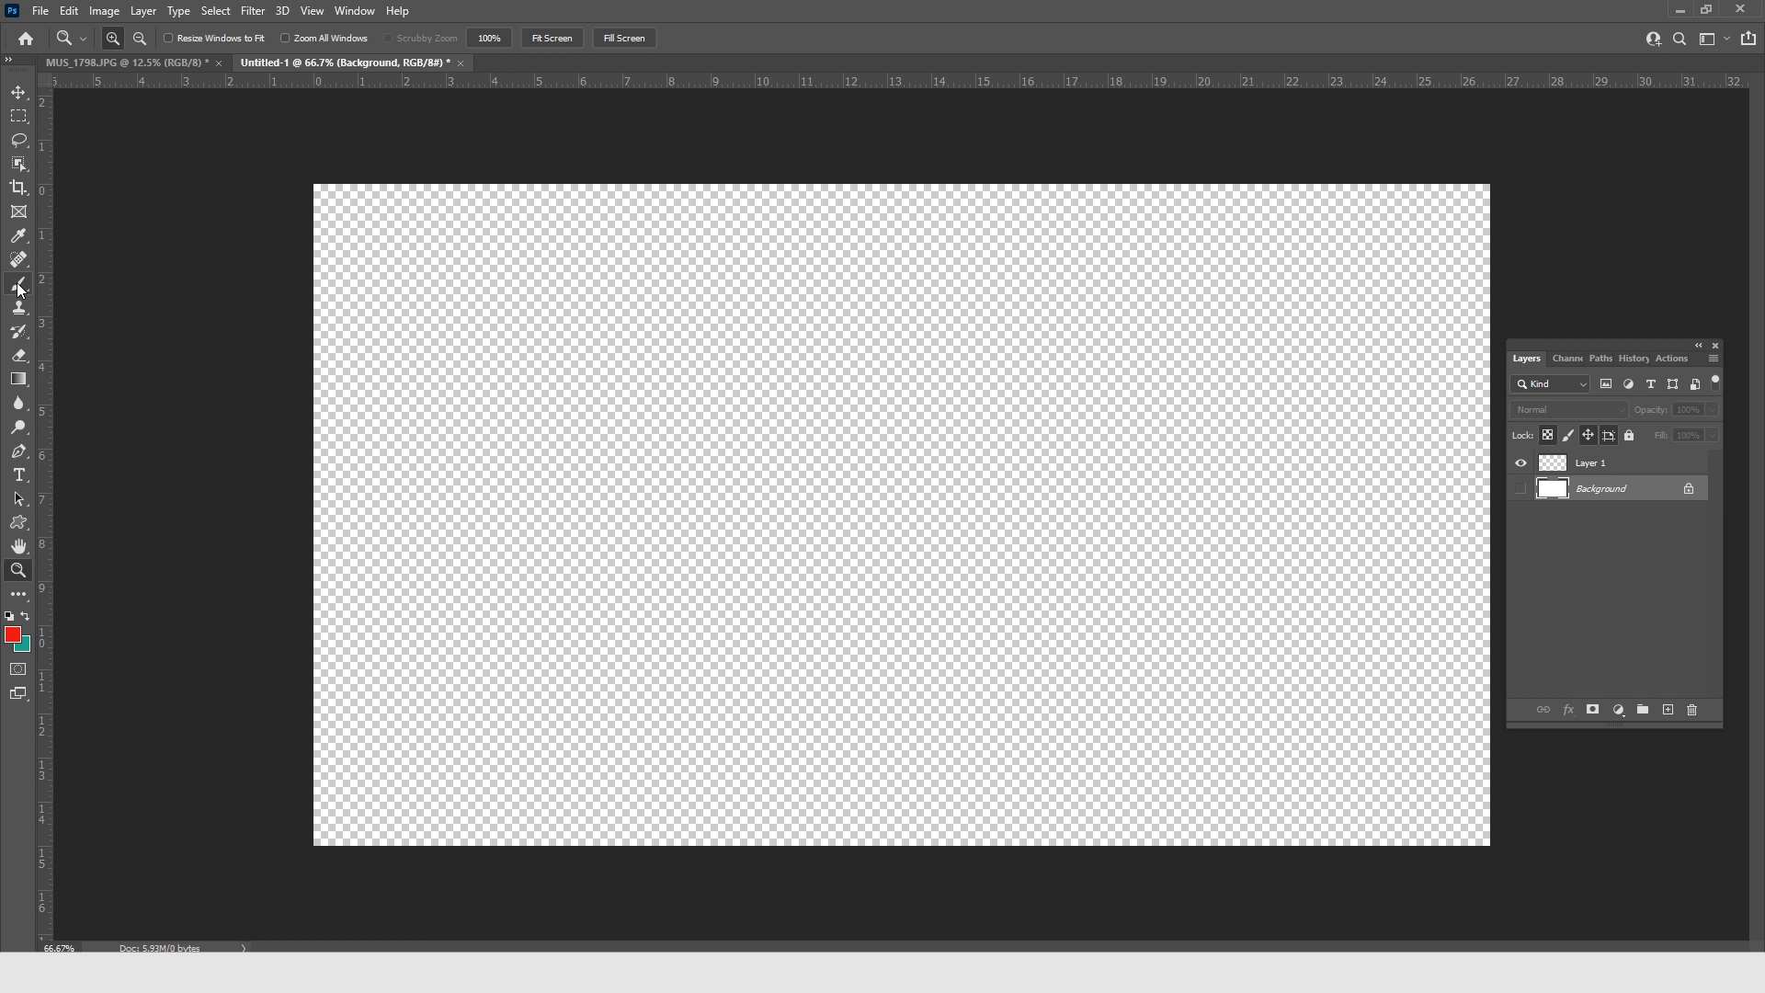
# Draw a tall, egg-shaped elliptical selection just right of the canvas centre, covering roughly the upper three quarters of its height
pyautogui.click(19, 119)
pyautogui.click(73, 132)
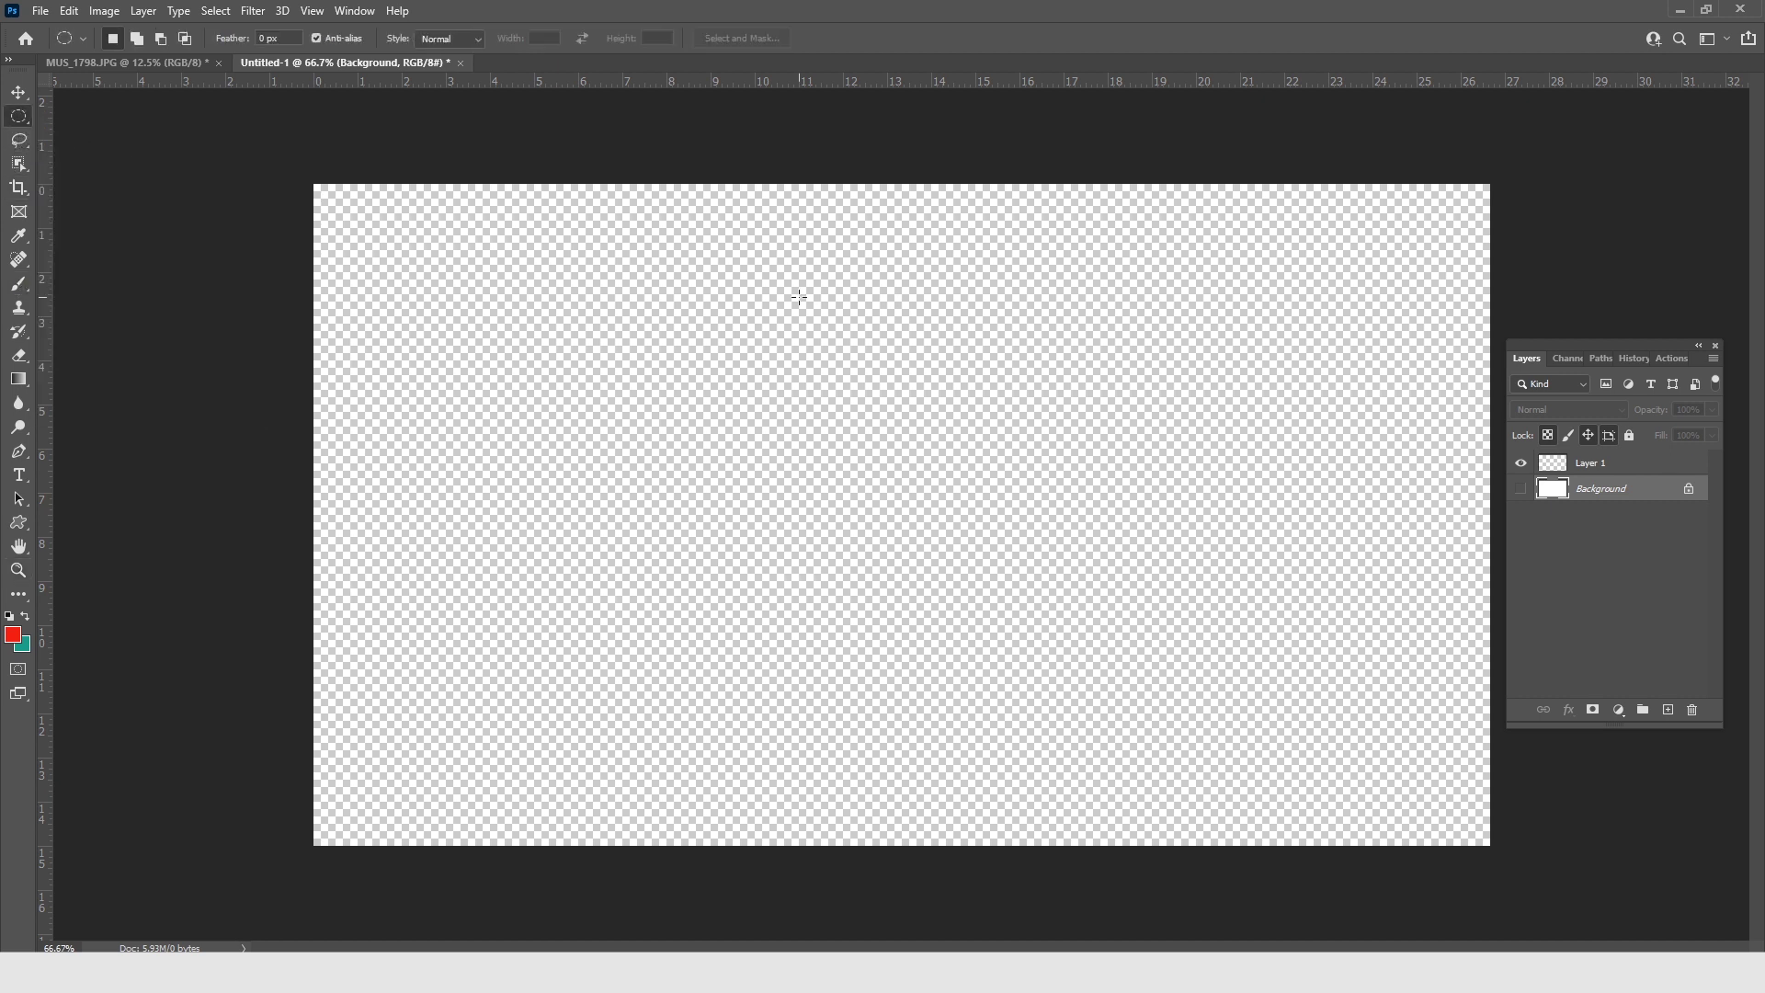
pyautogui.moveTo(789, 242); pyautogui.dragTo(1116, 697)
# Set the foreground colour to brown #894305
pyautogui.click(12, 635)
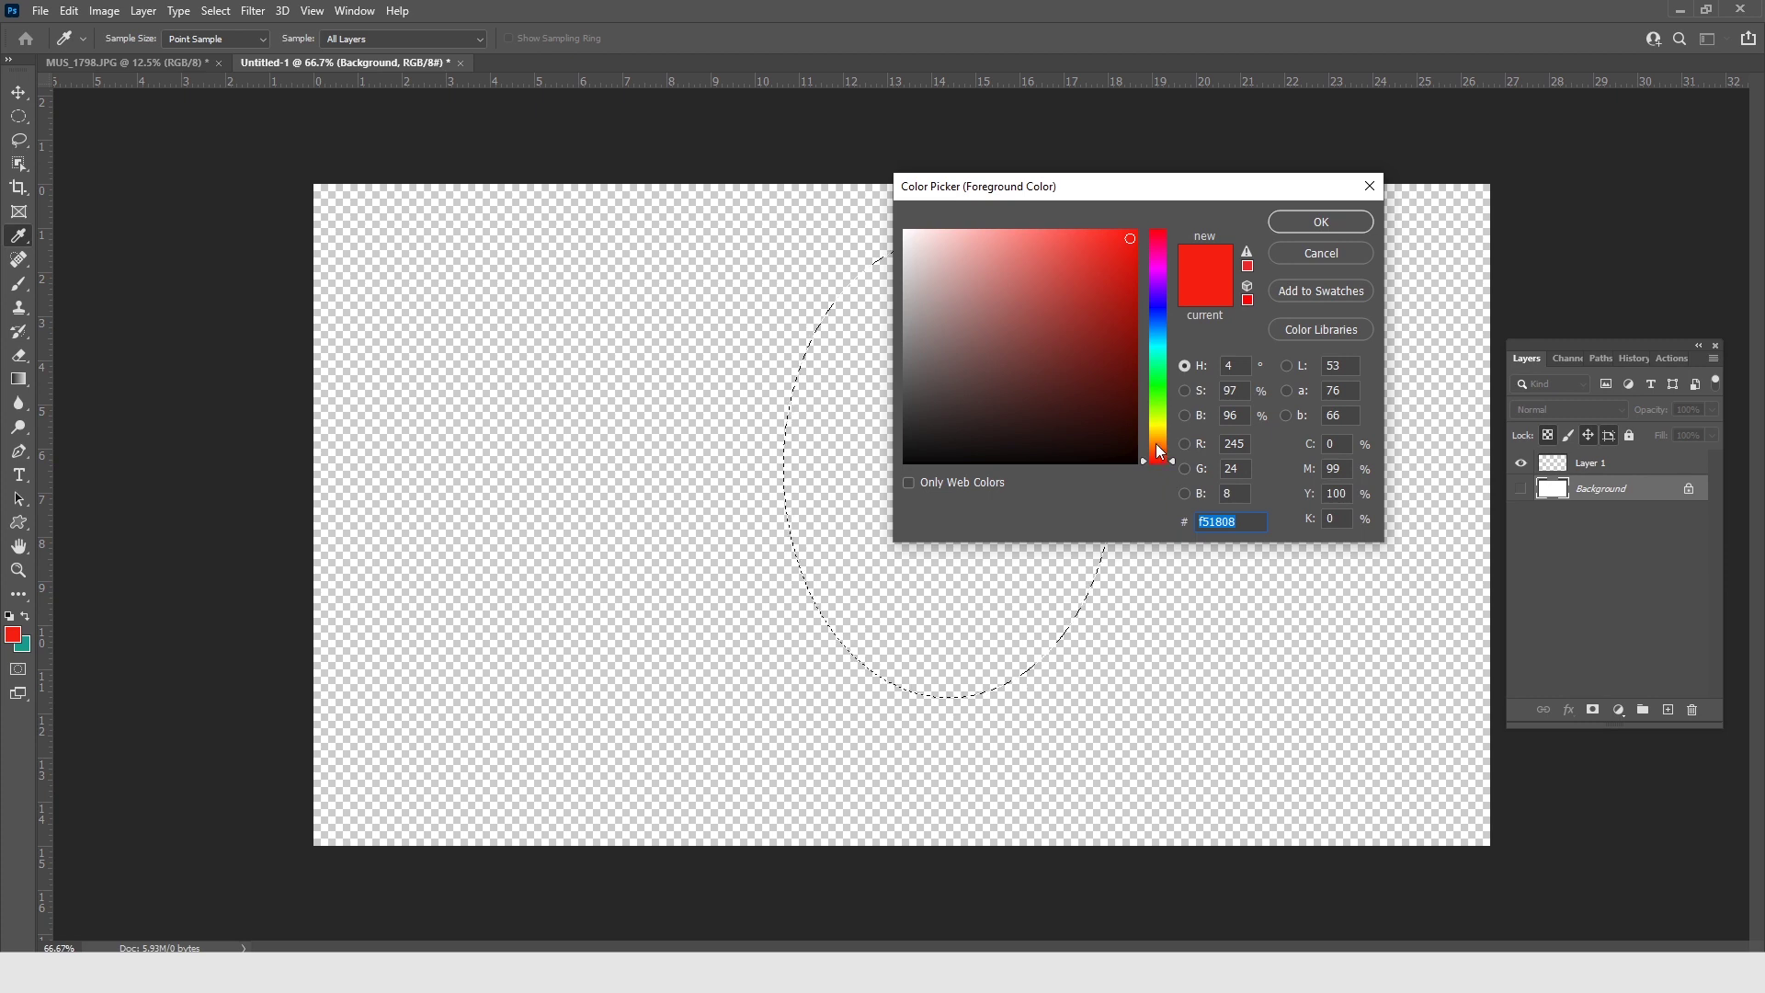
pyautogui.click(1157, 443)
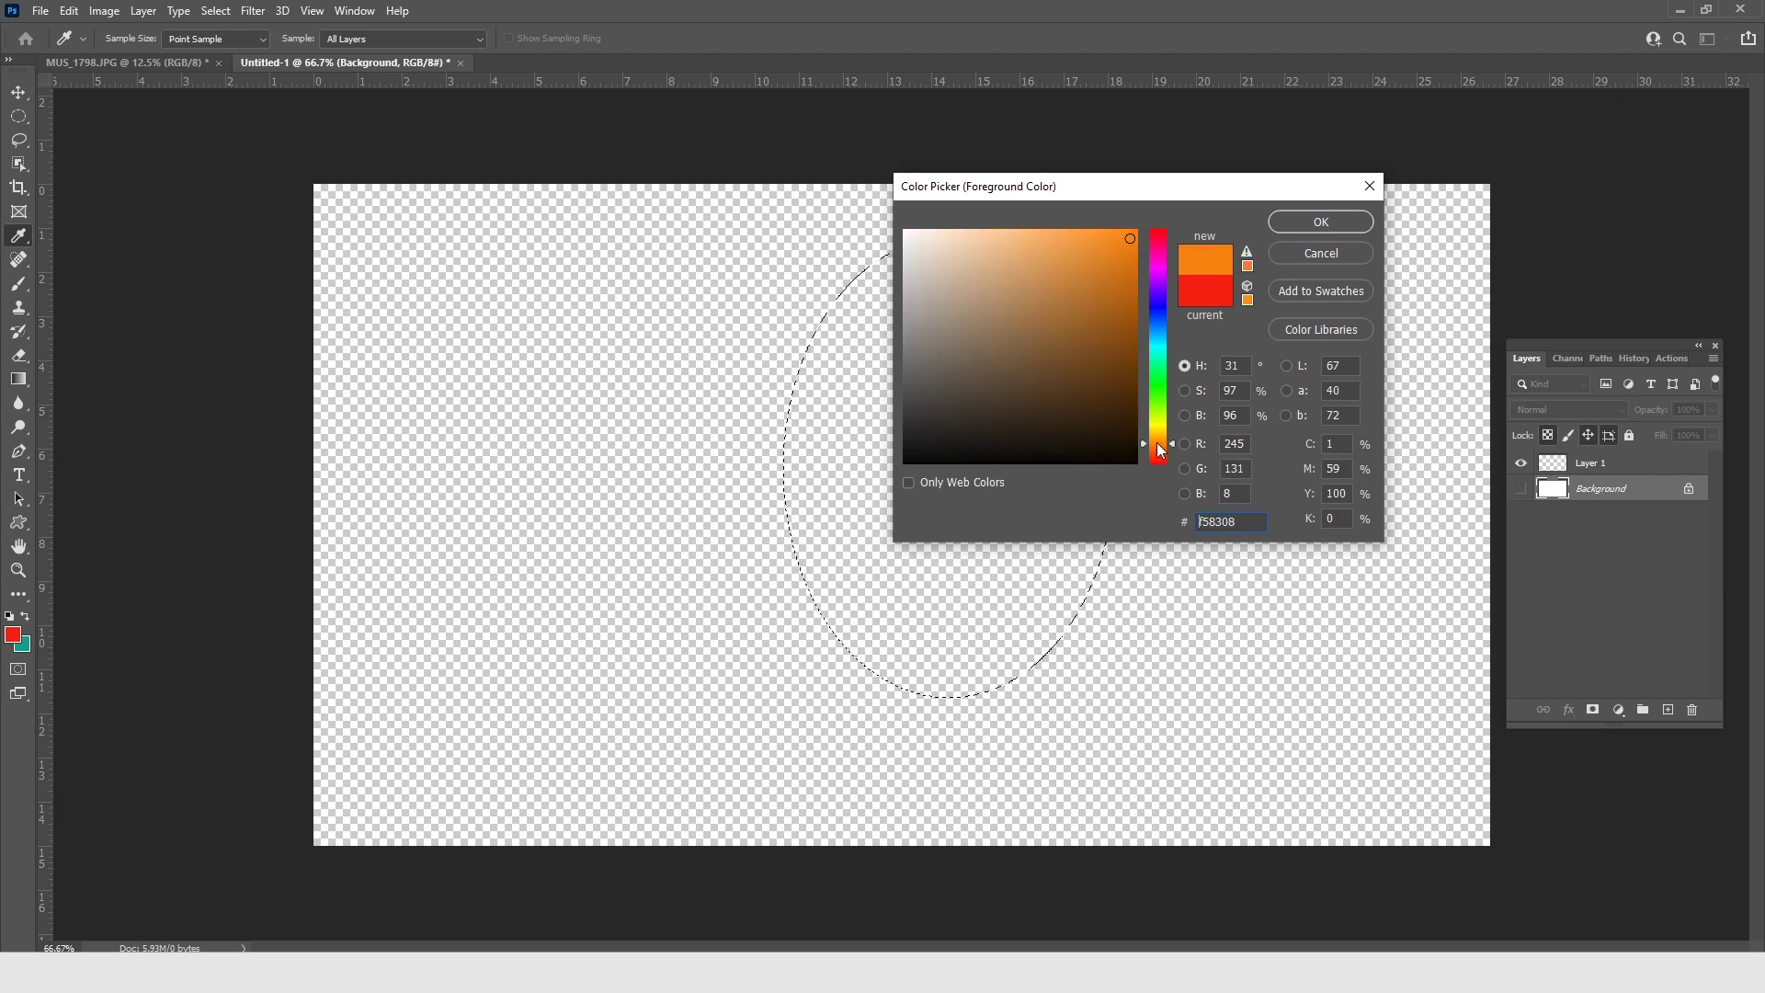
pyautogui.click(1130, 315)
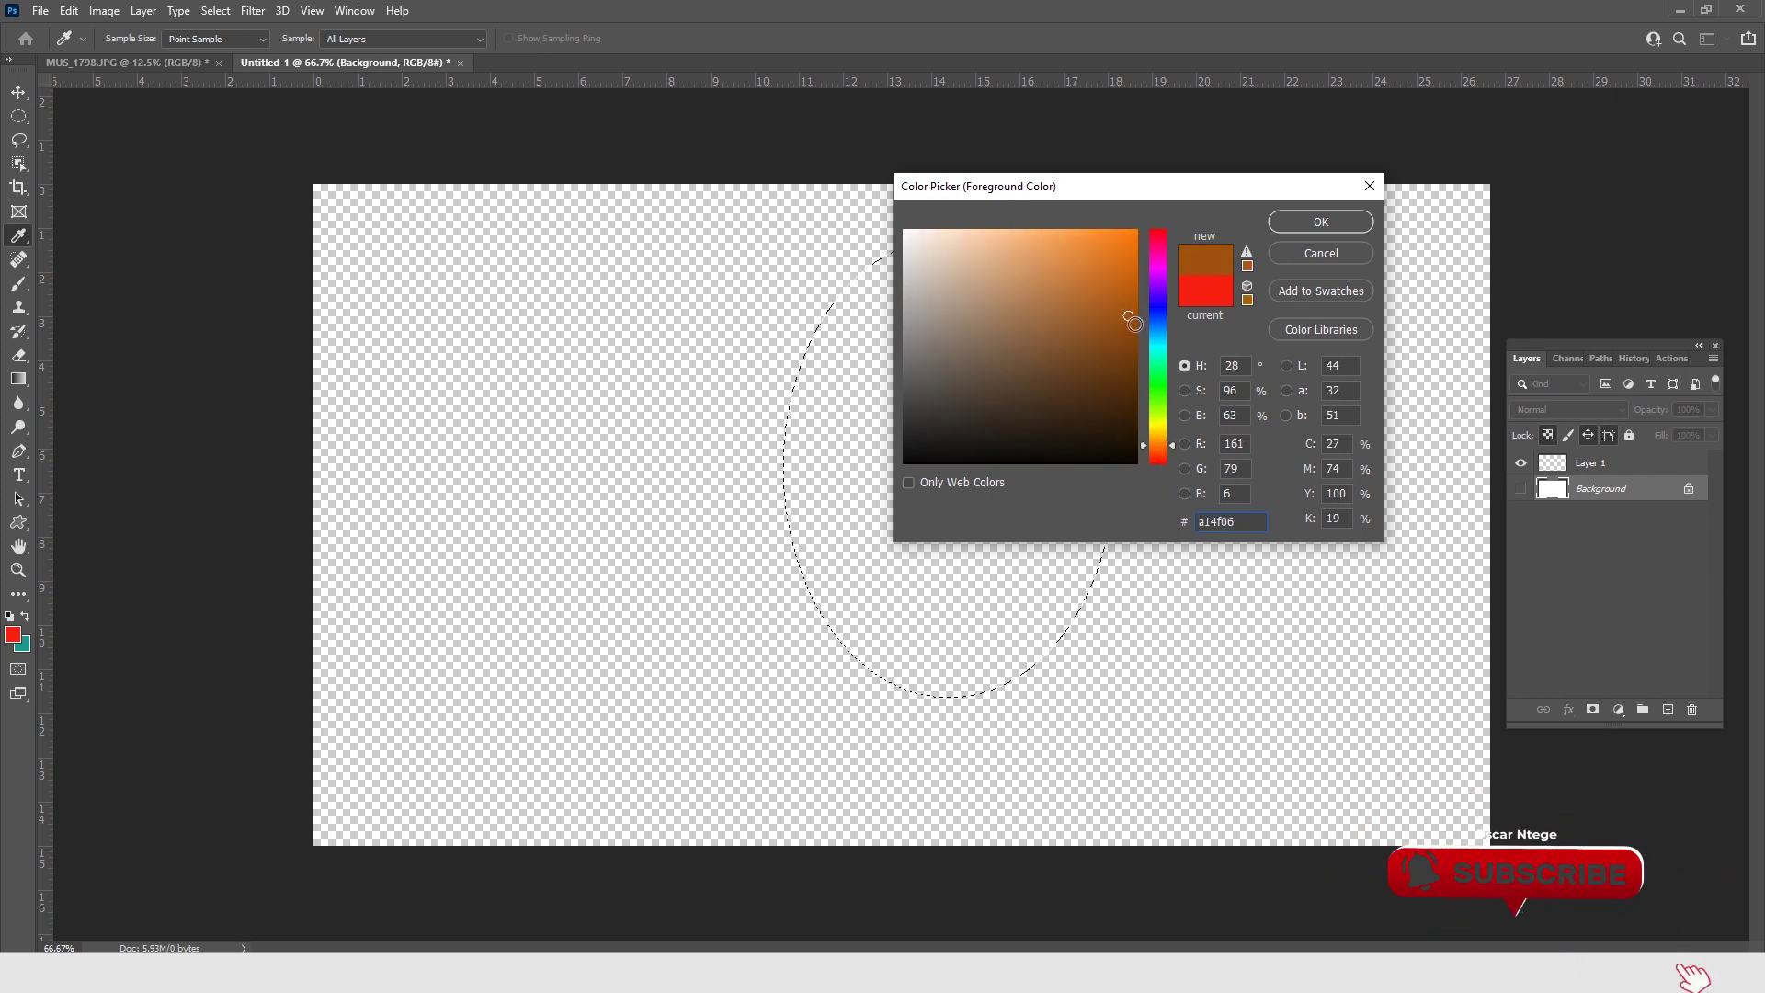
pyautogui.click(1129, 338)
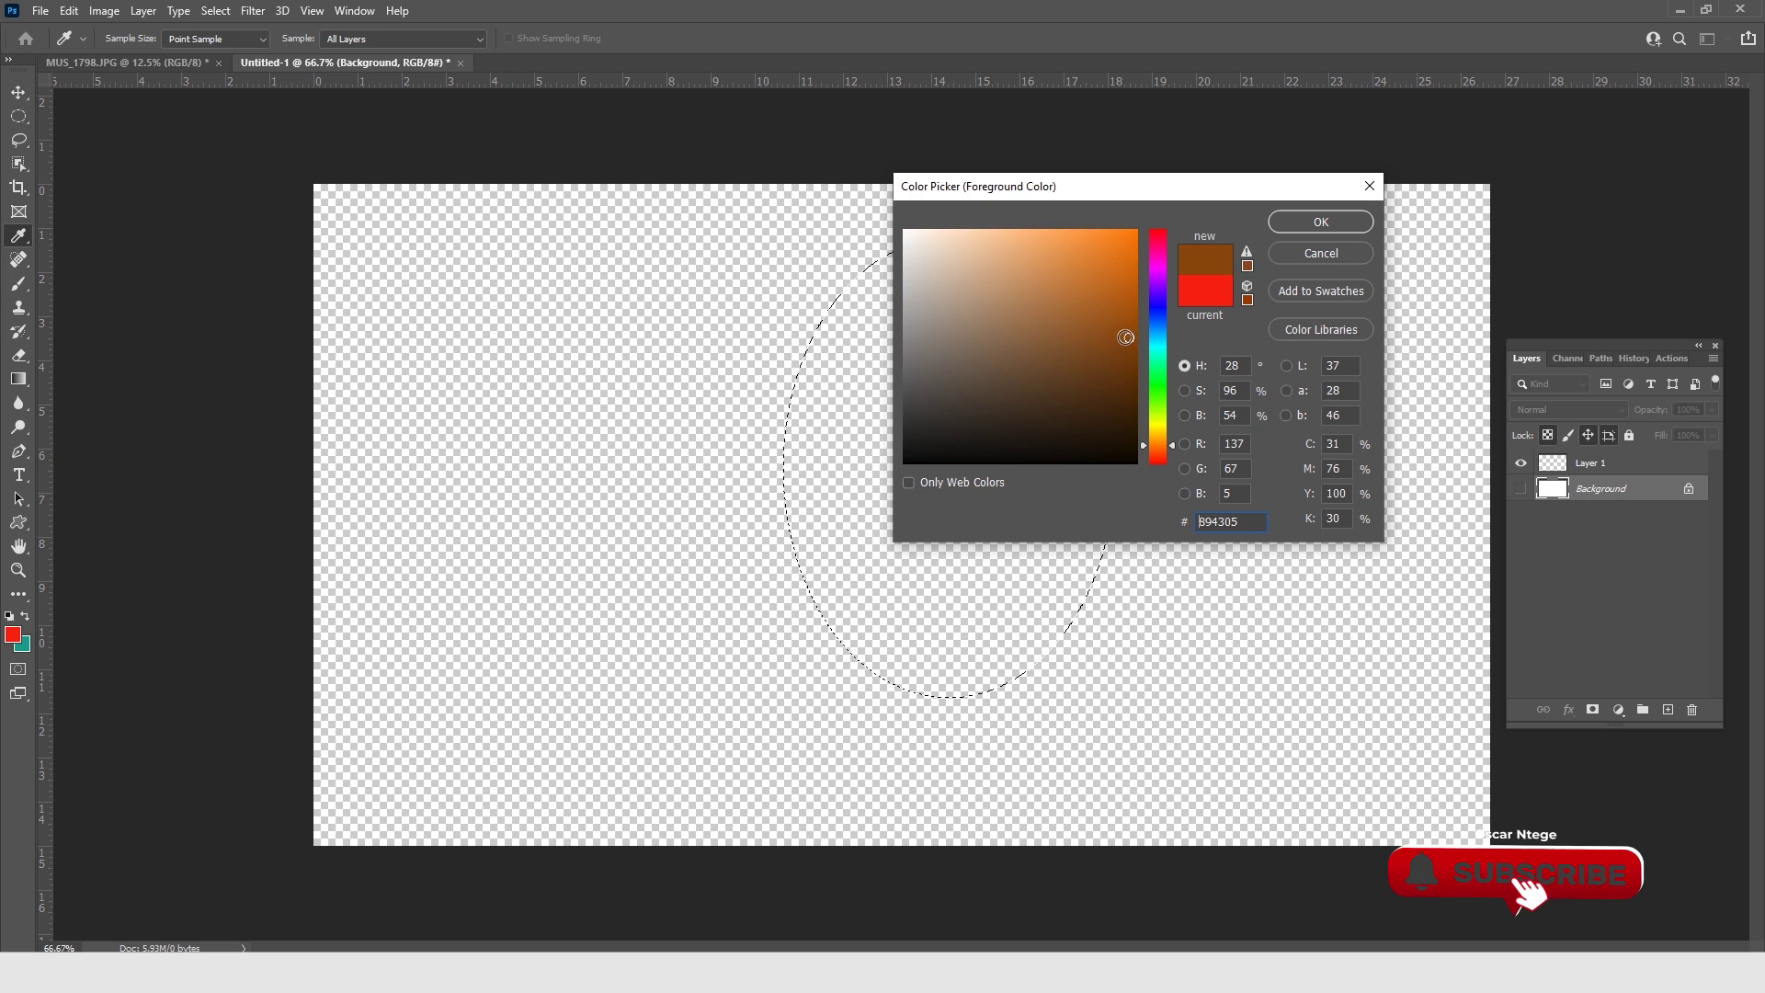
pyautogui.click(1320, 224)
# Fill the elliptical selection on the empty layer with the brown foreground colour using the Paint Bucket tool
pyautogui.click(1596, 463)
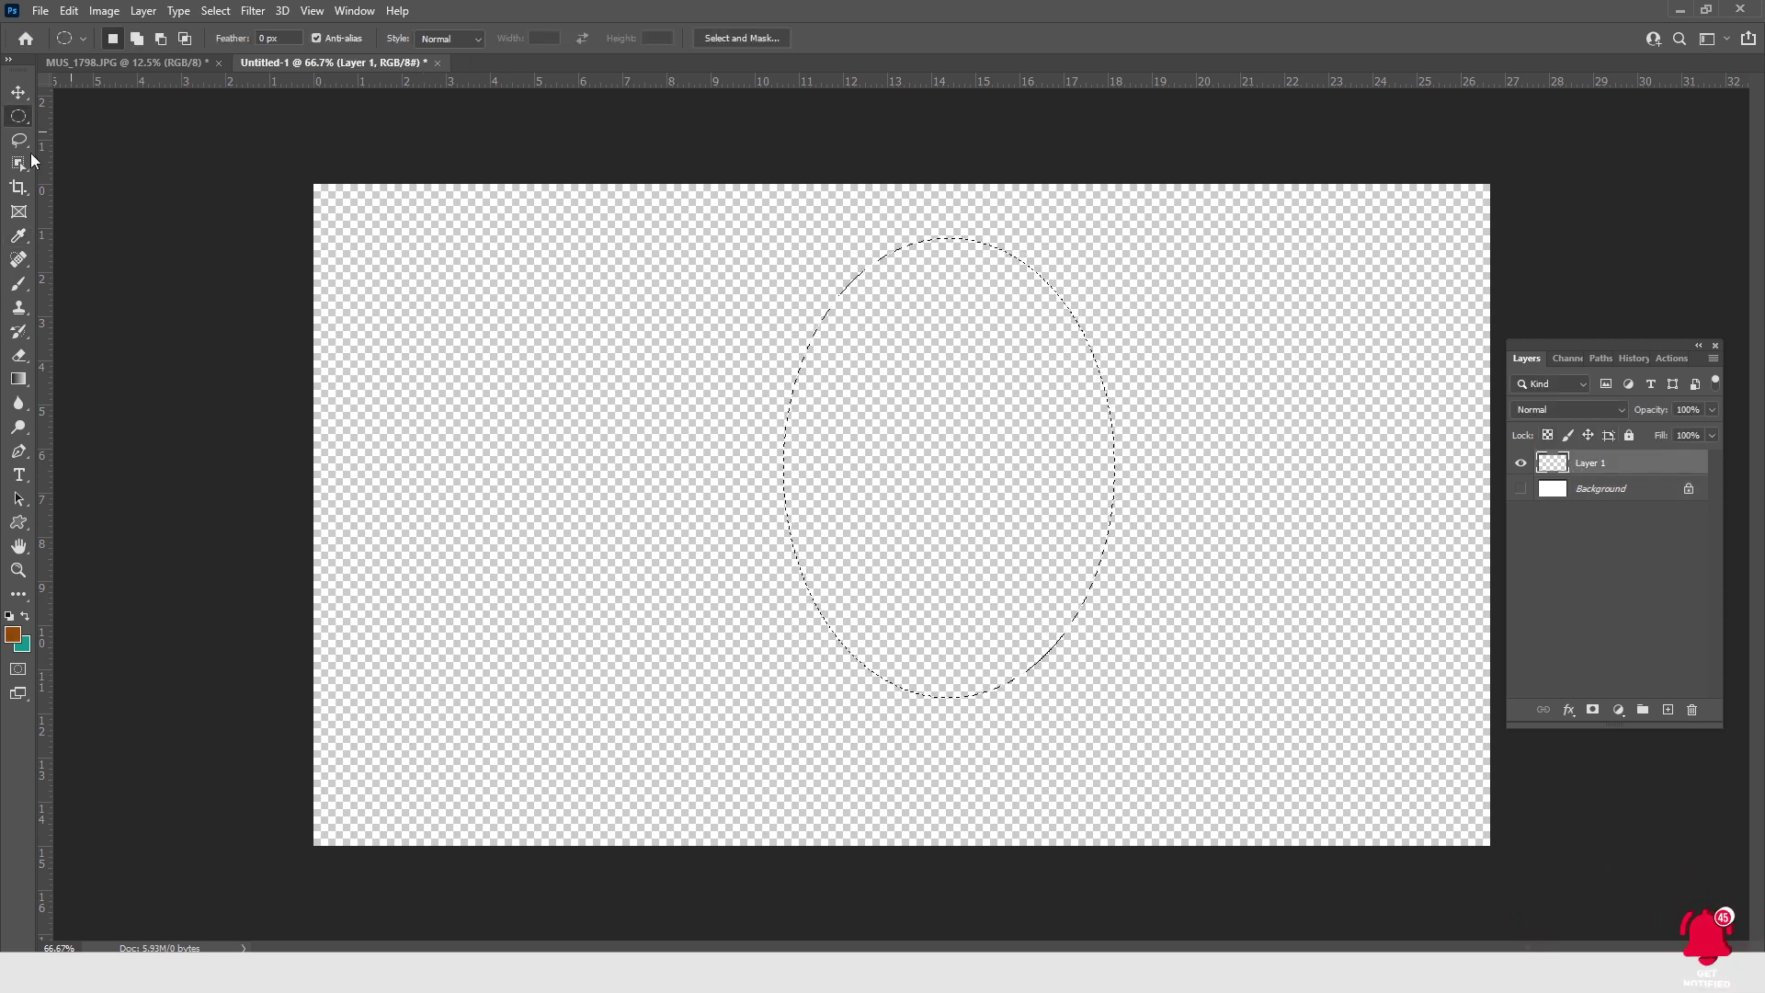
pyautogui.click(21, 381)
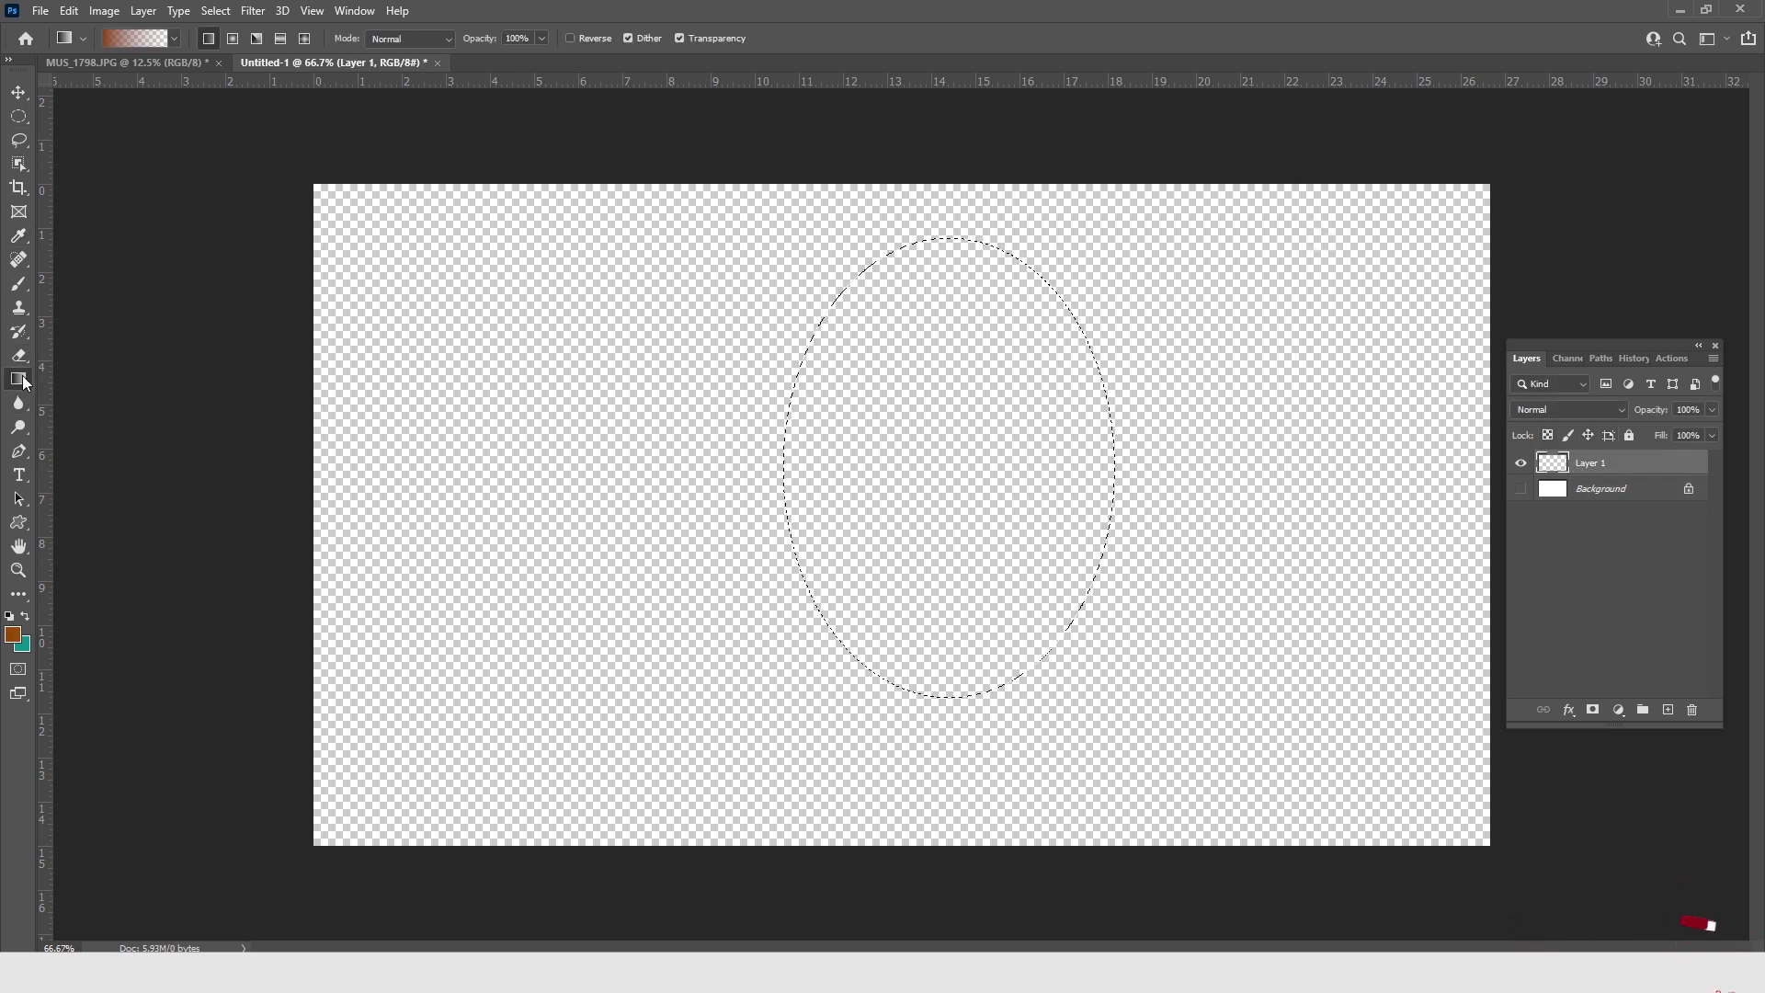
pyautogui.rightClick(20, 381)
pyautogui.click(88, 397)
pyautogui.click(891, 338)
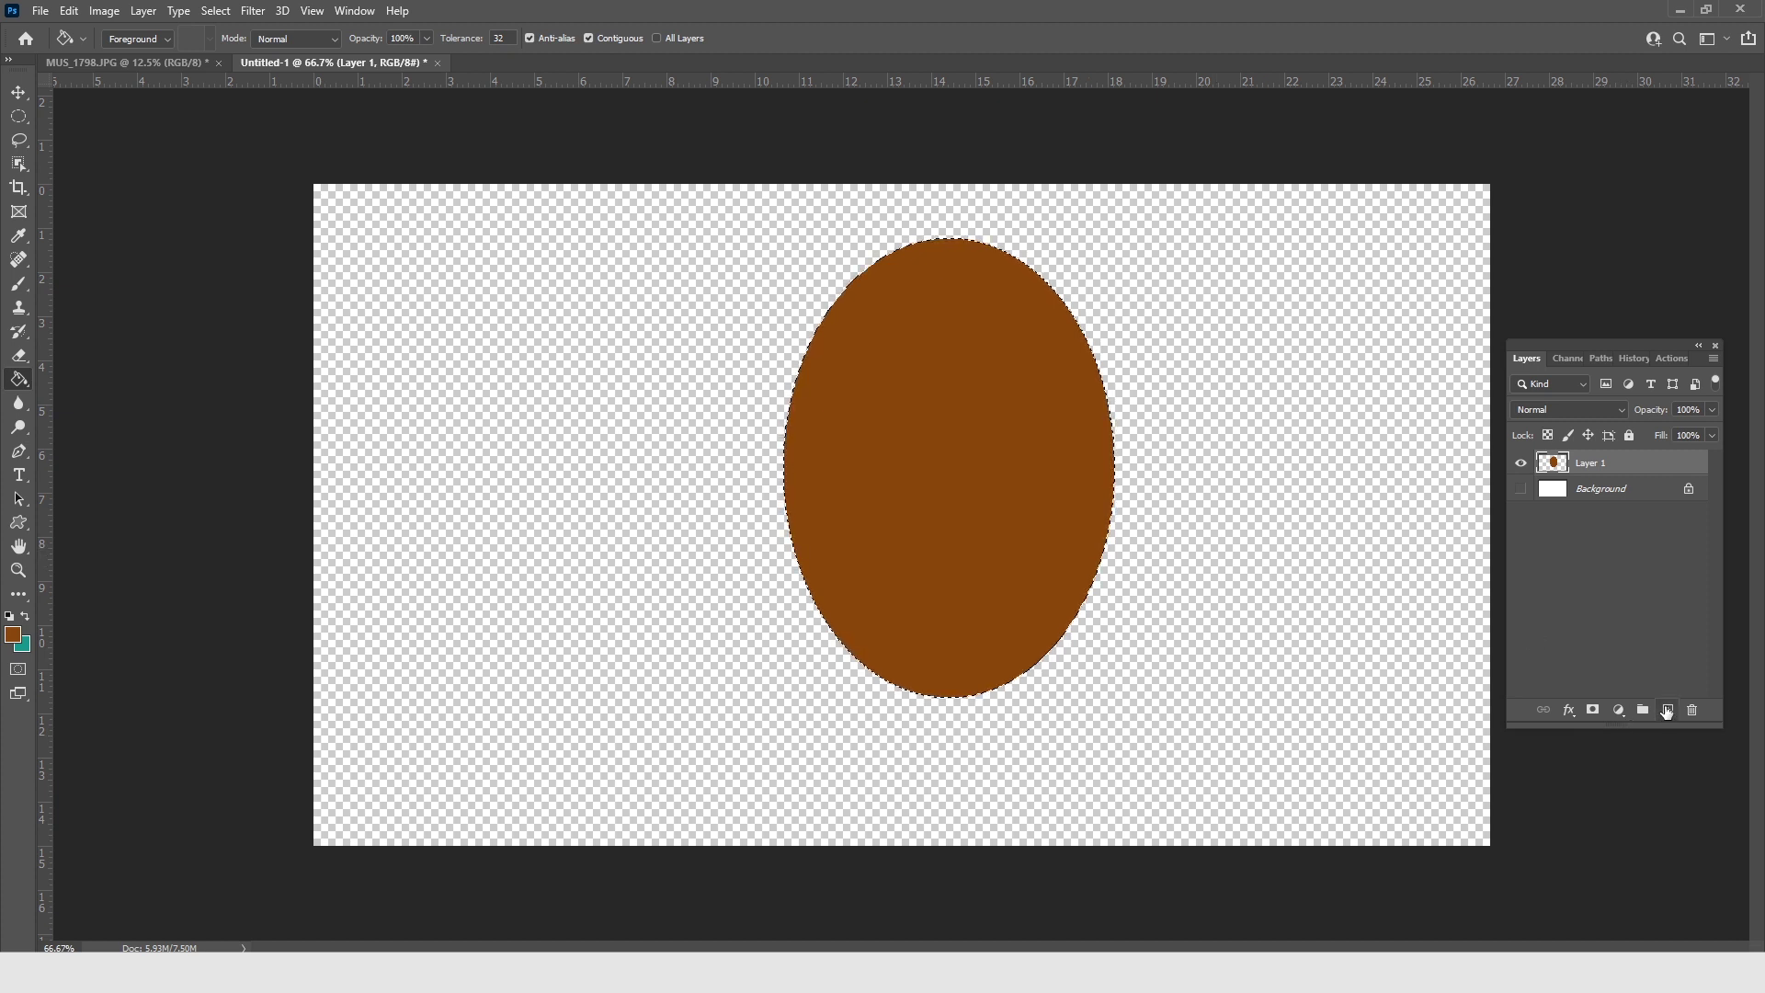
# Add a new layer above the brown ellipse and set the foreground colour to near-black #070400
pyautogui.click(1667, 710)
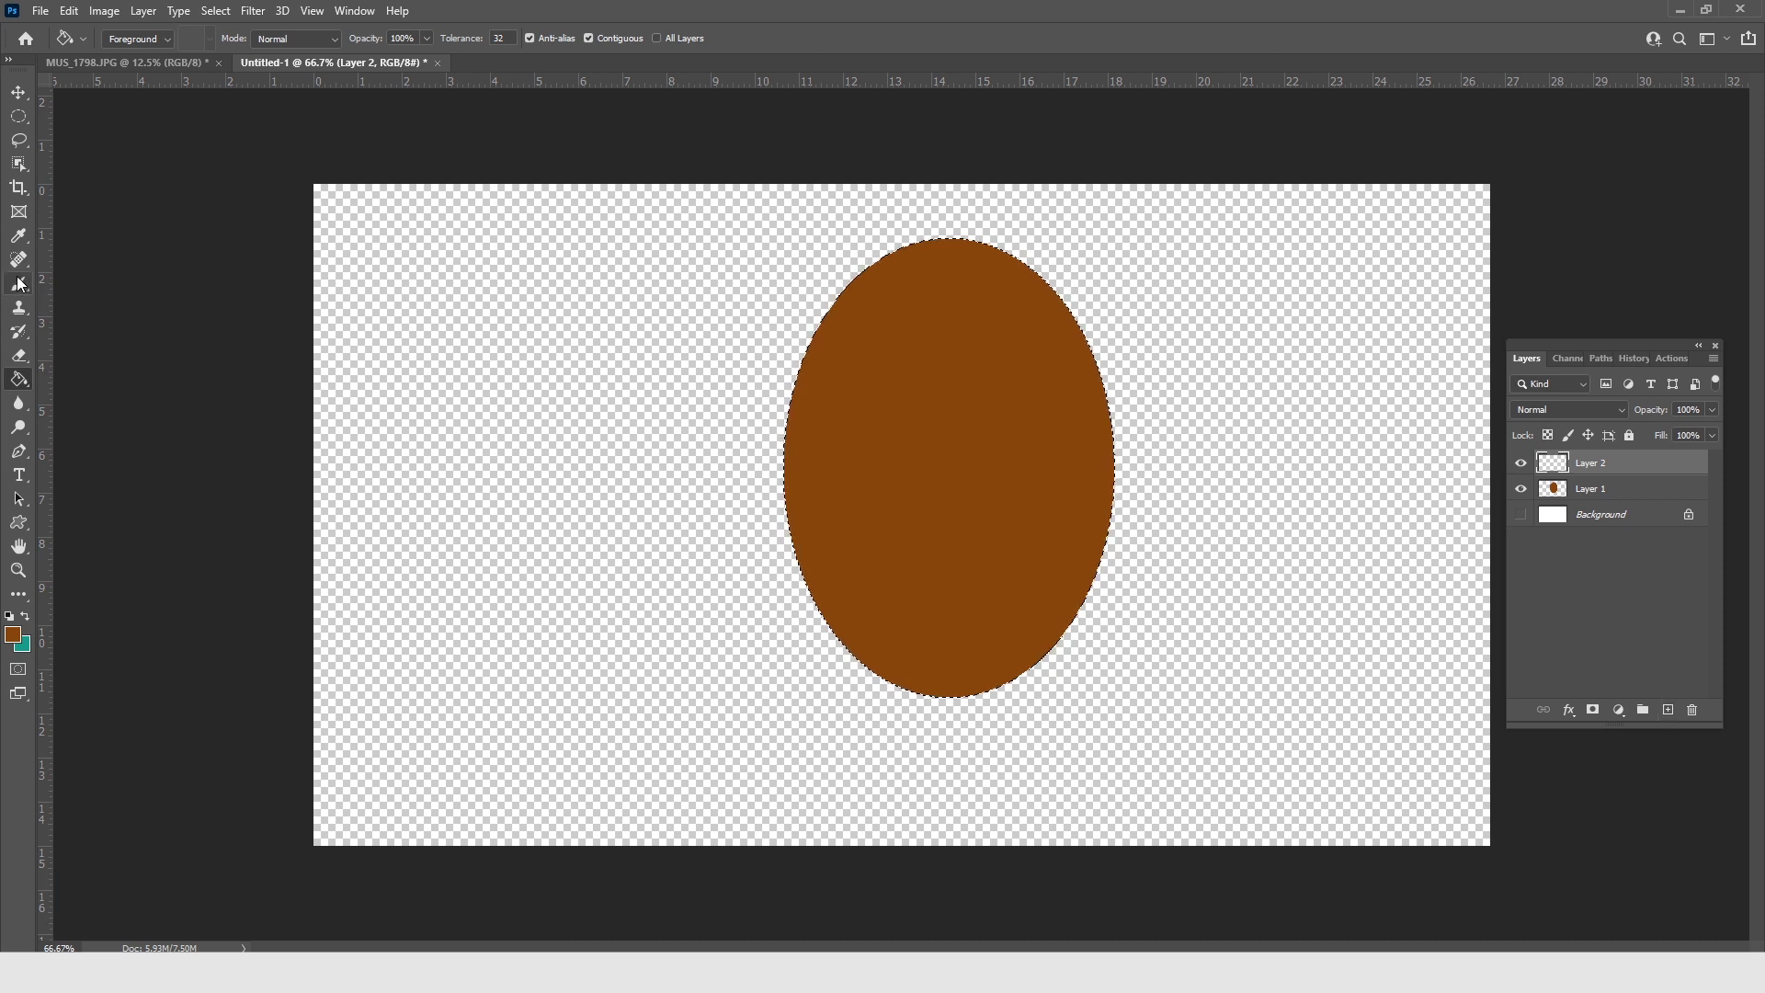
pyautogui.click(13, 635)
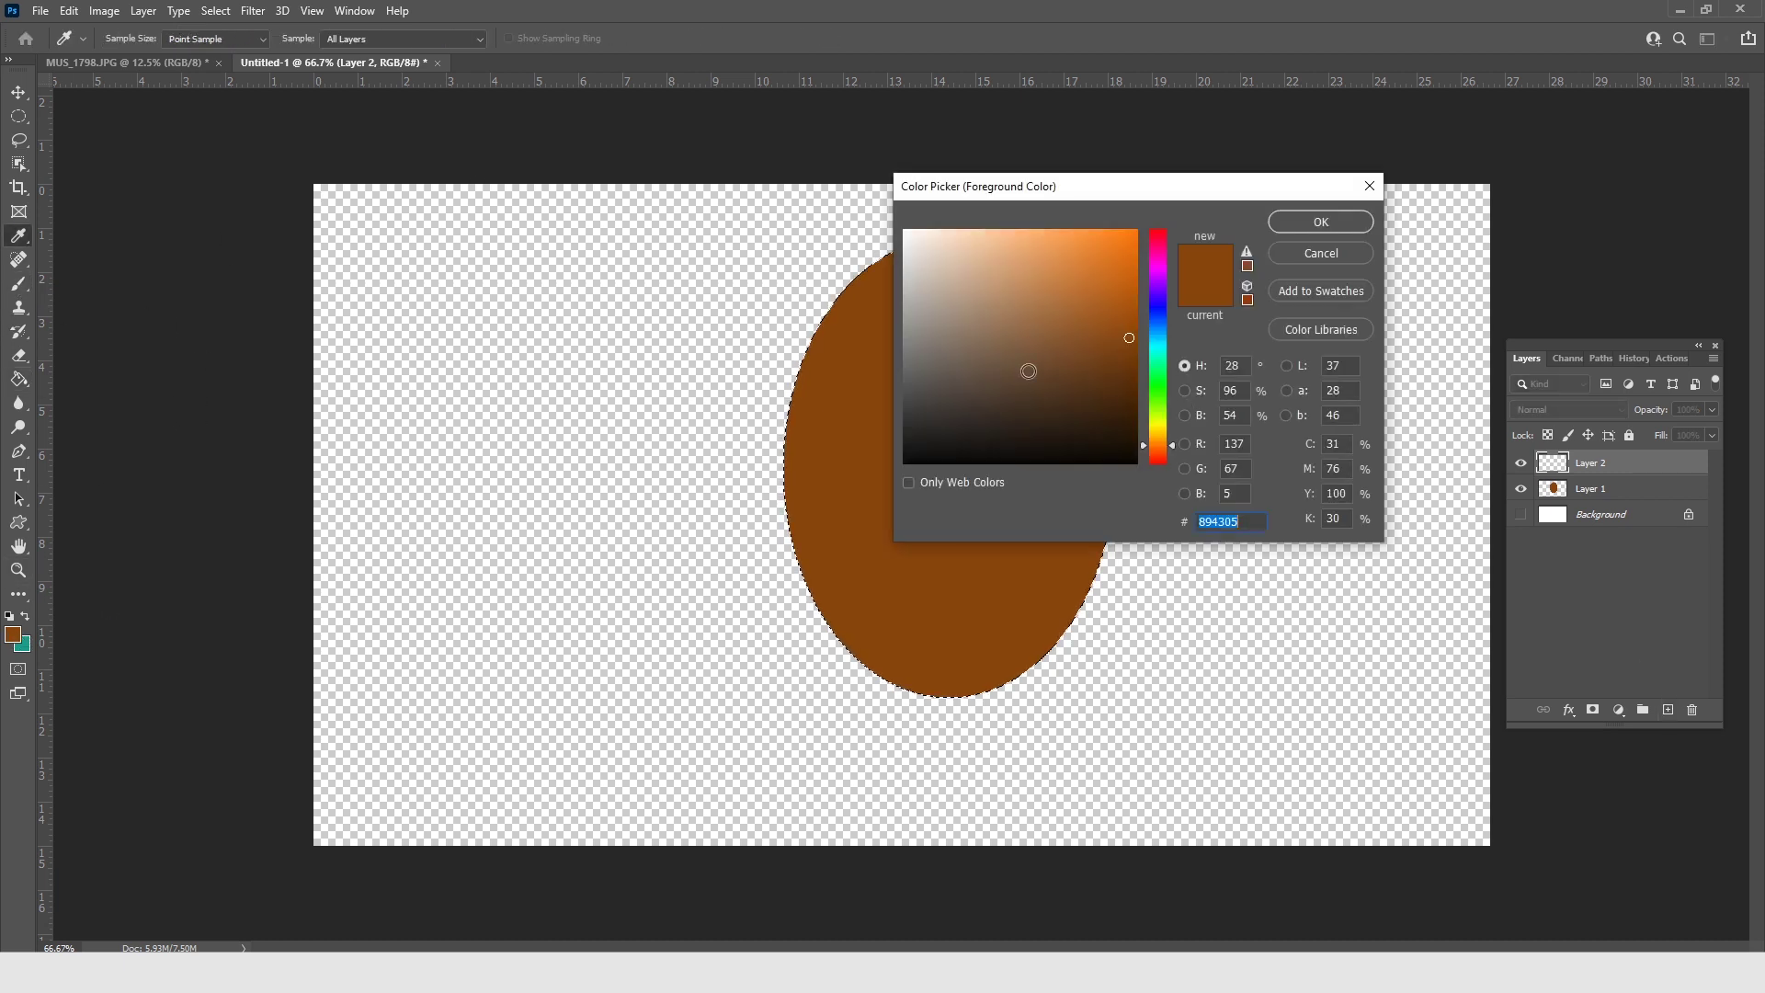
pyautogui.click(1124, 457)
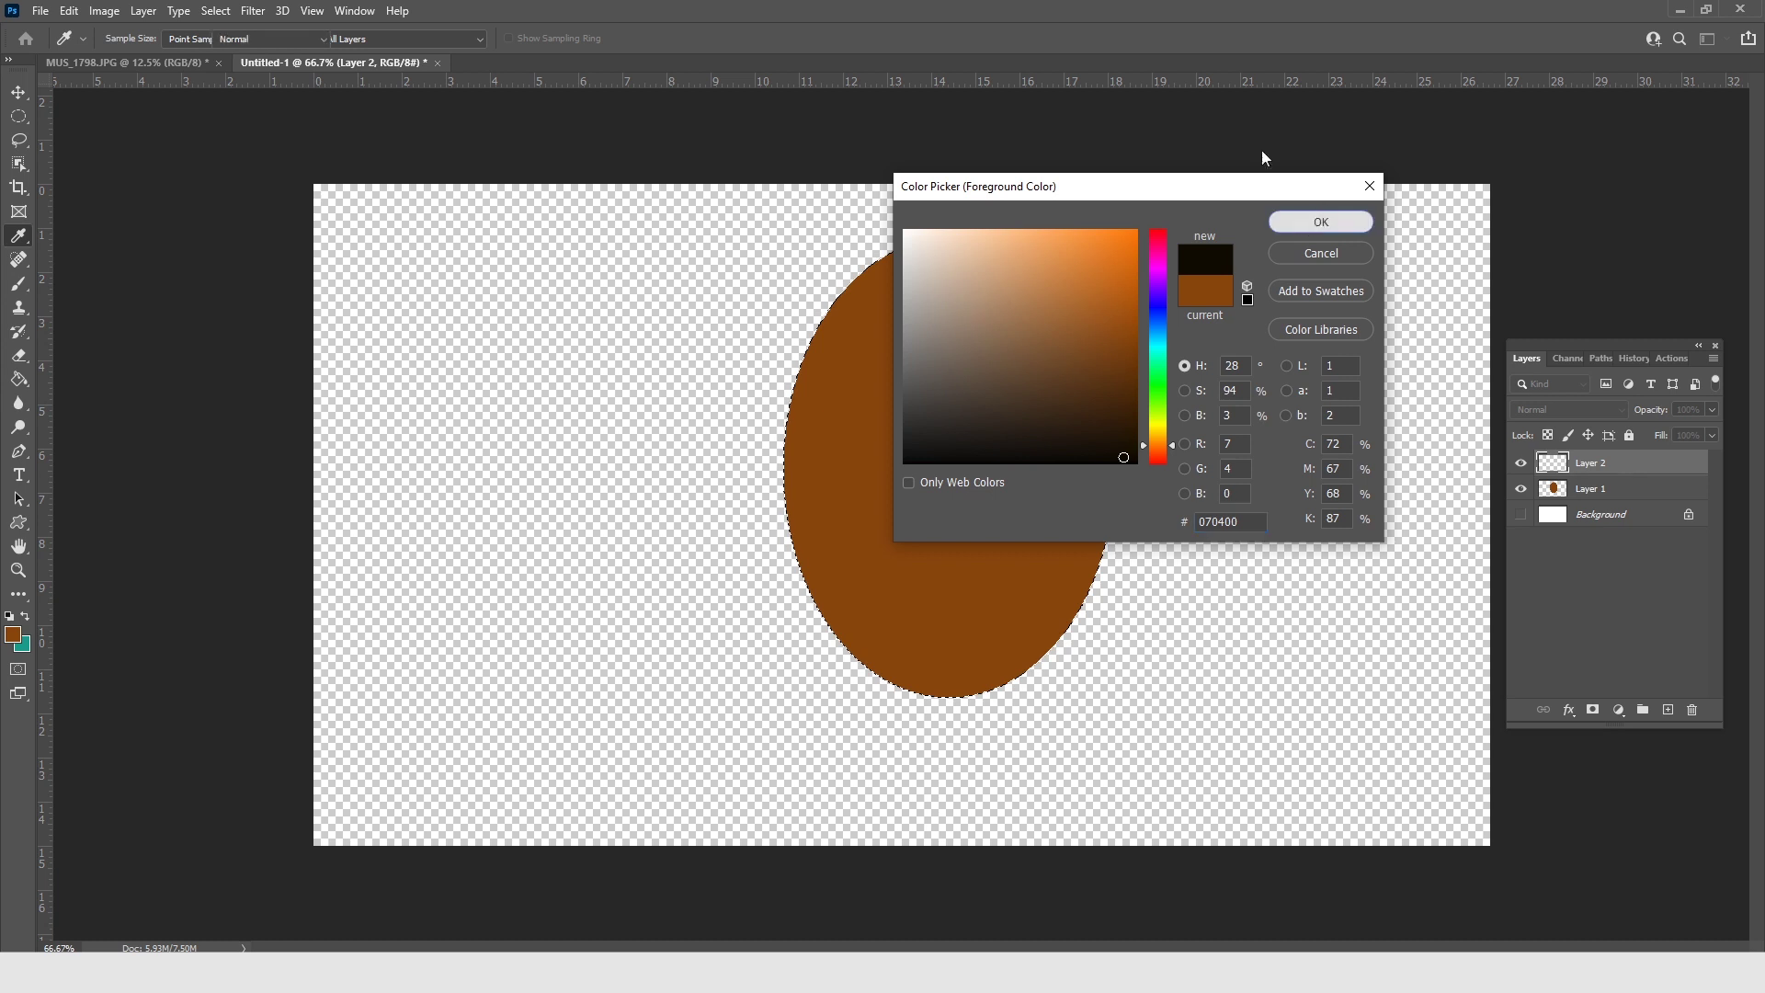
pyautogui.press('Return')
# Paint dark shading along the ellipse's right side with a soft 448 px brush at 0% hardness
pyautogui.rightClick(647, 235)
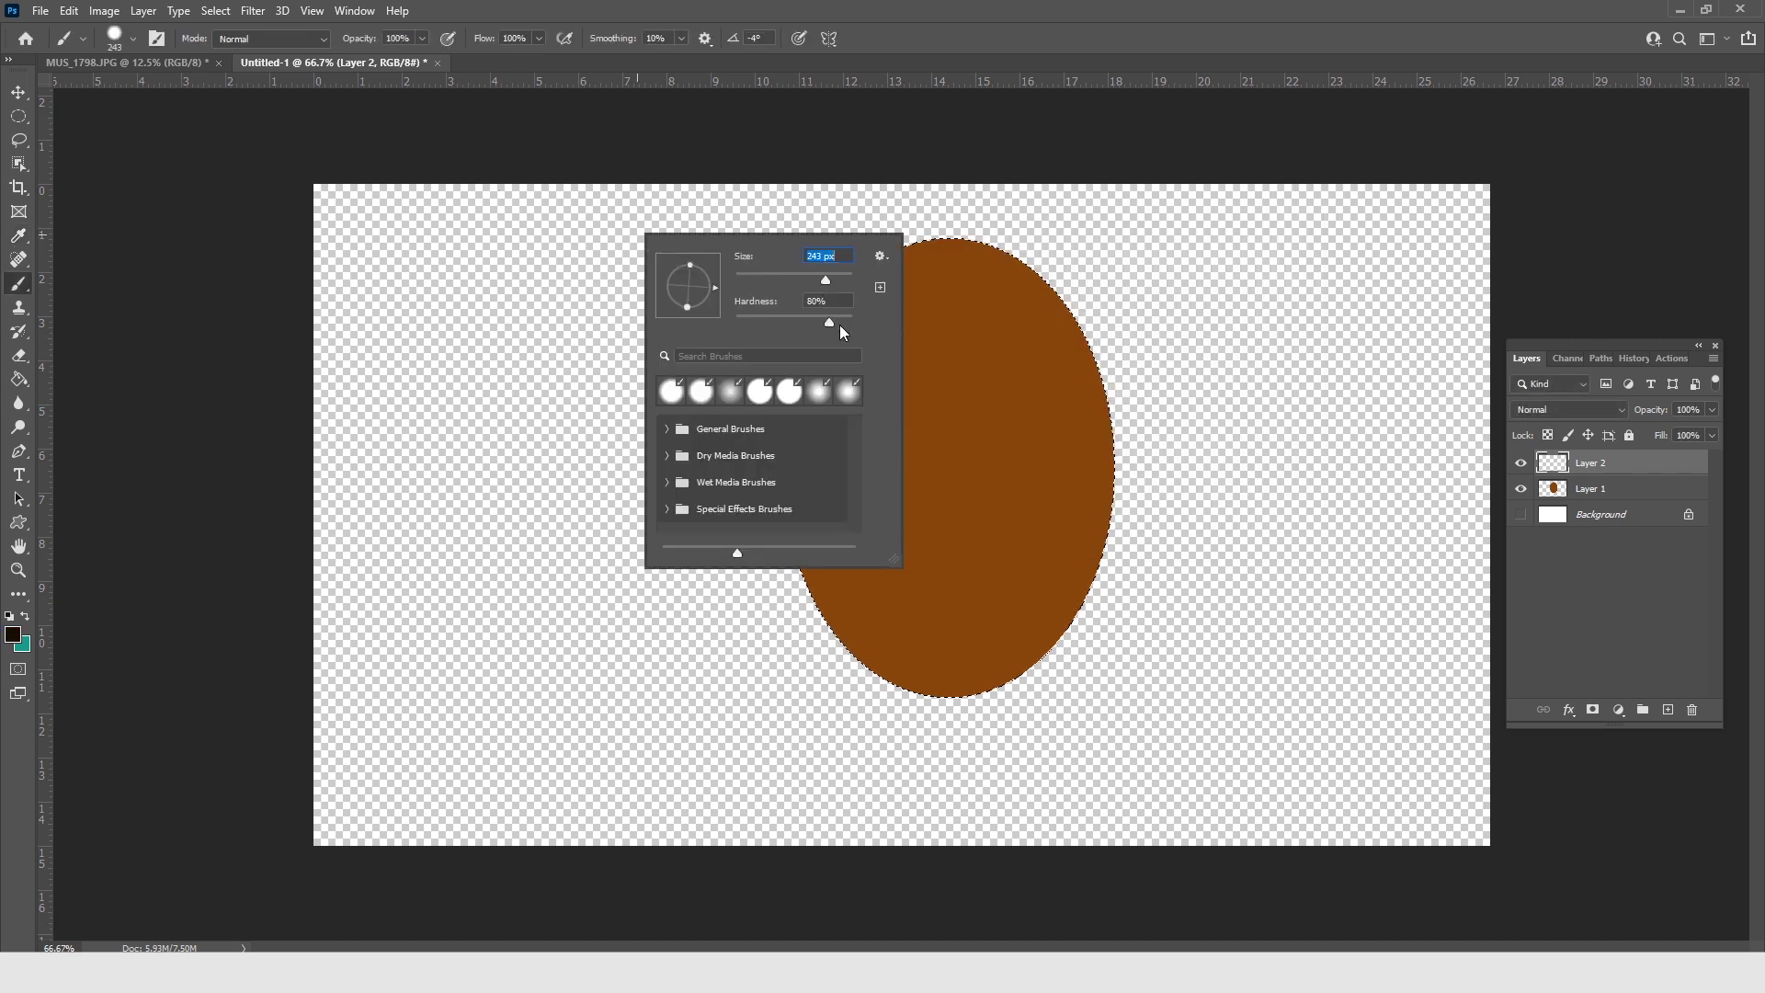
pyautogui.moveTo(840, 323); pyautogui.dragTo(671, 317)
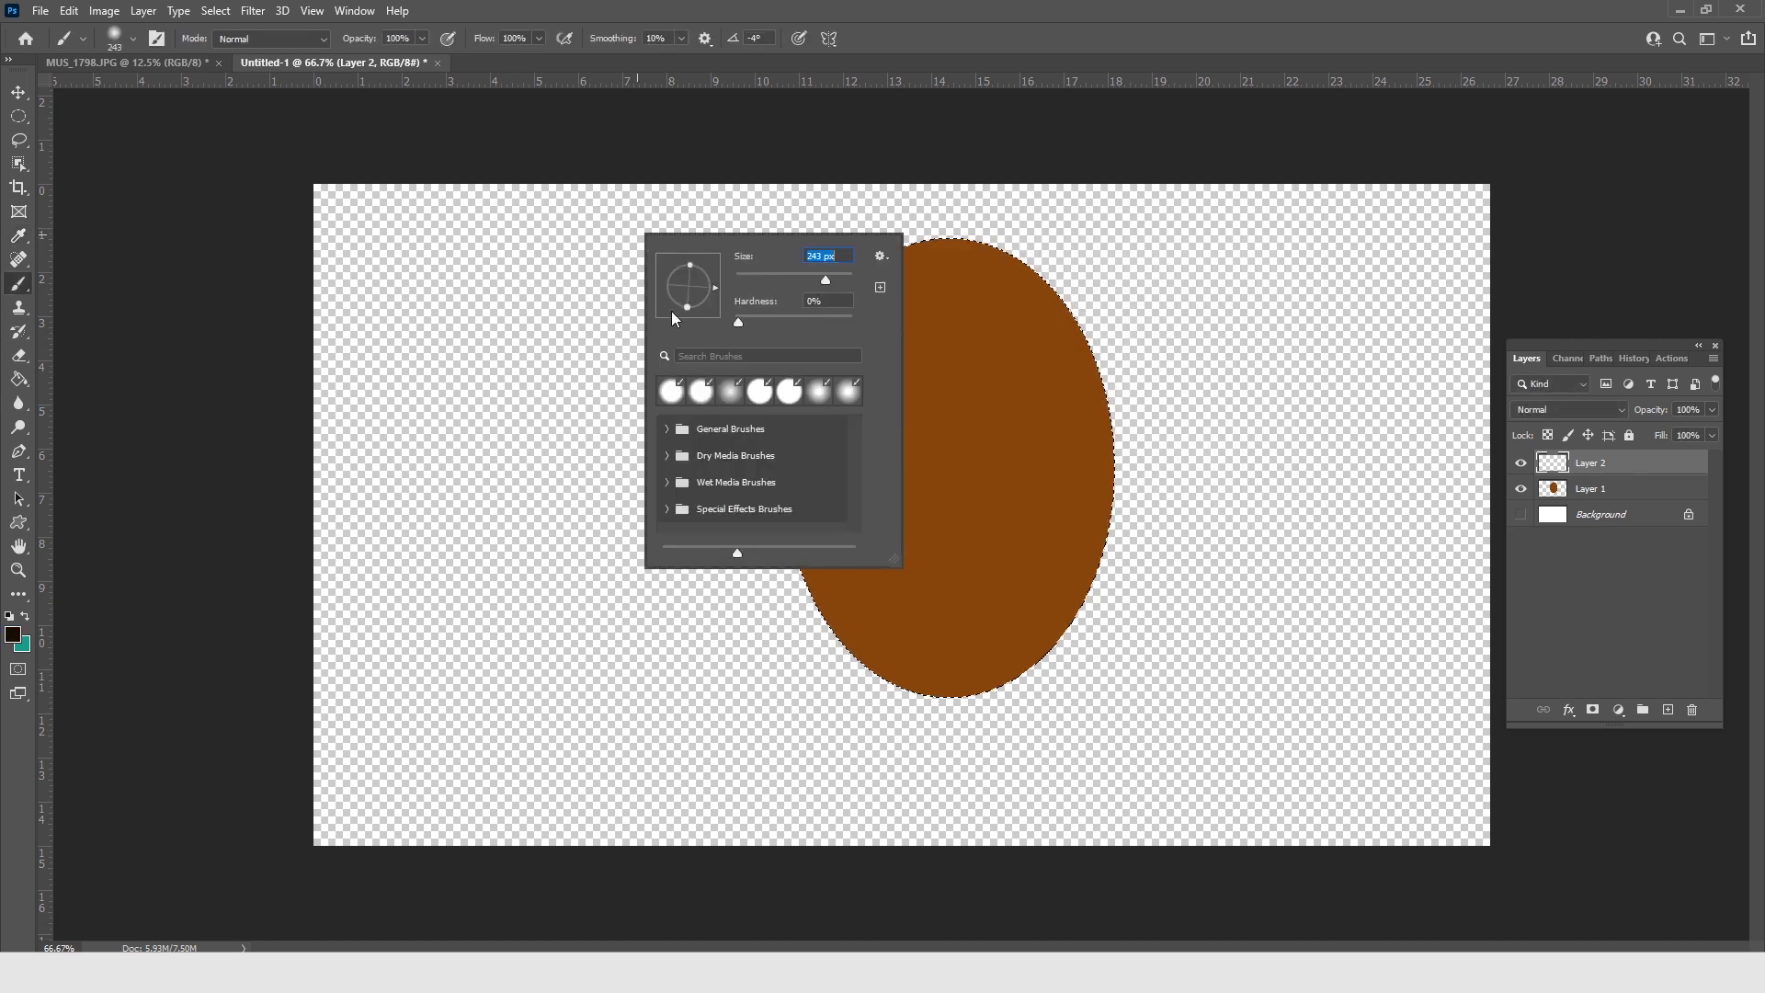
pyautogui.click(836, 278)
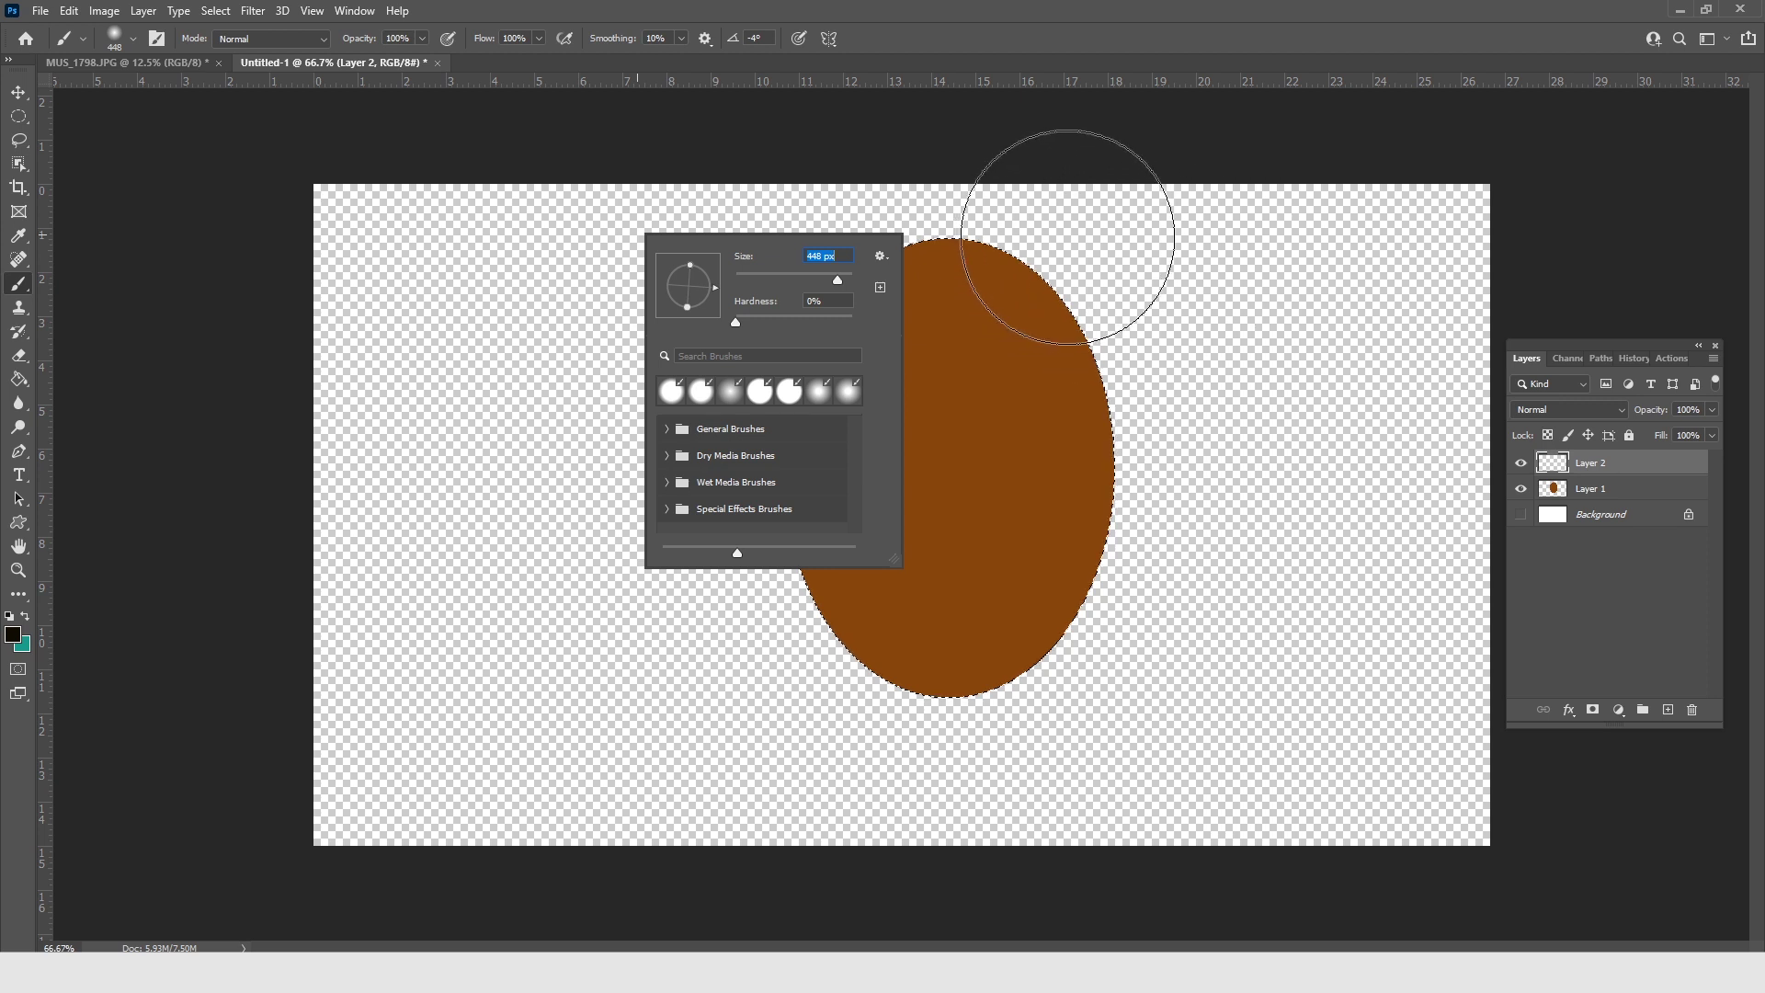
pyautogui.moveTo(1068, 238)
pyautogui.mouseDown()
pyautogui.moveTo(1150, 483)
pyautogui.moveTo(1107, 678)
pyautogui.mouseUp()
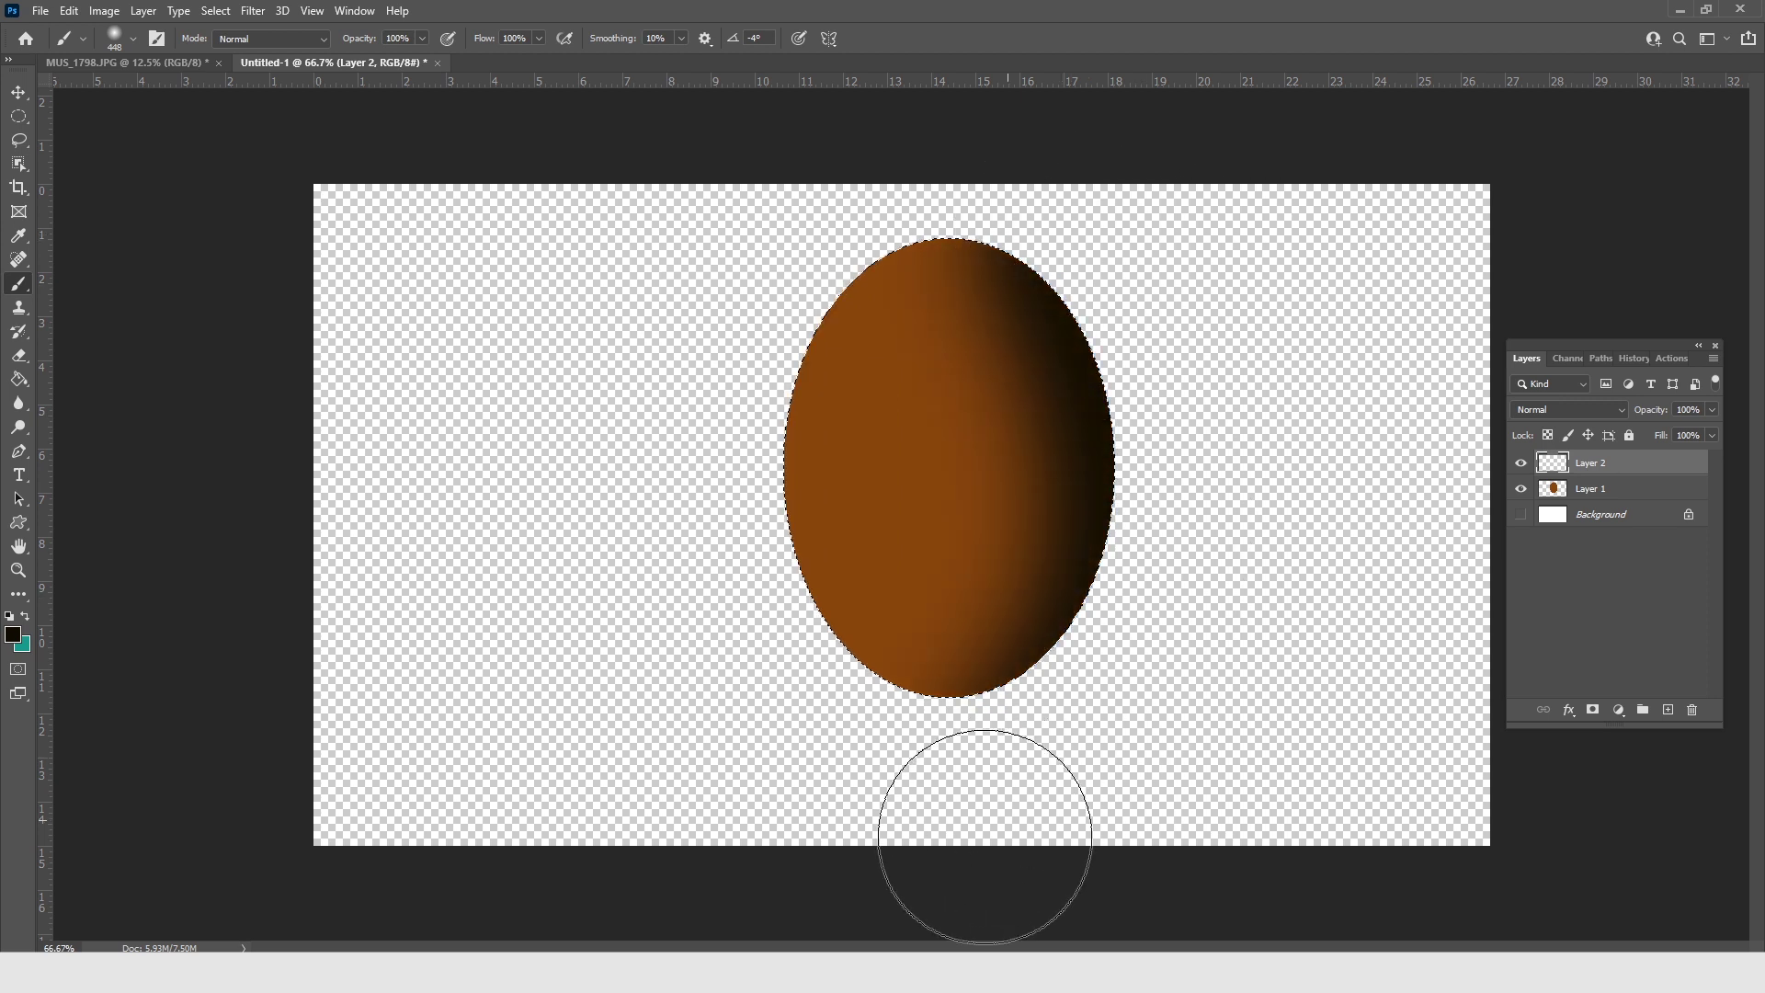
pyautogui.moveTo(1178, 284); pyautogui.dragTo(1131, 974)
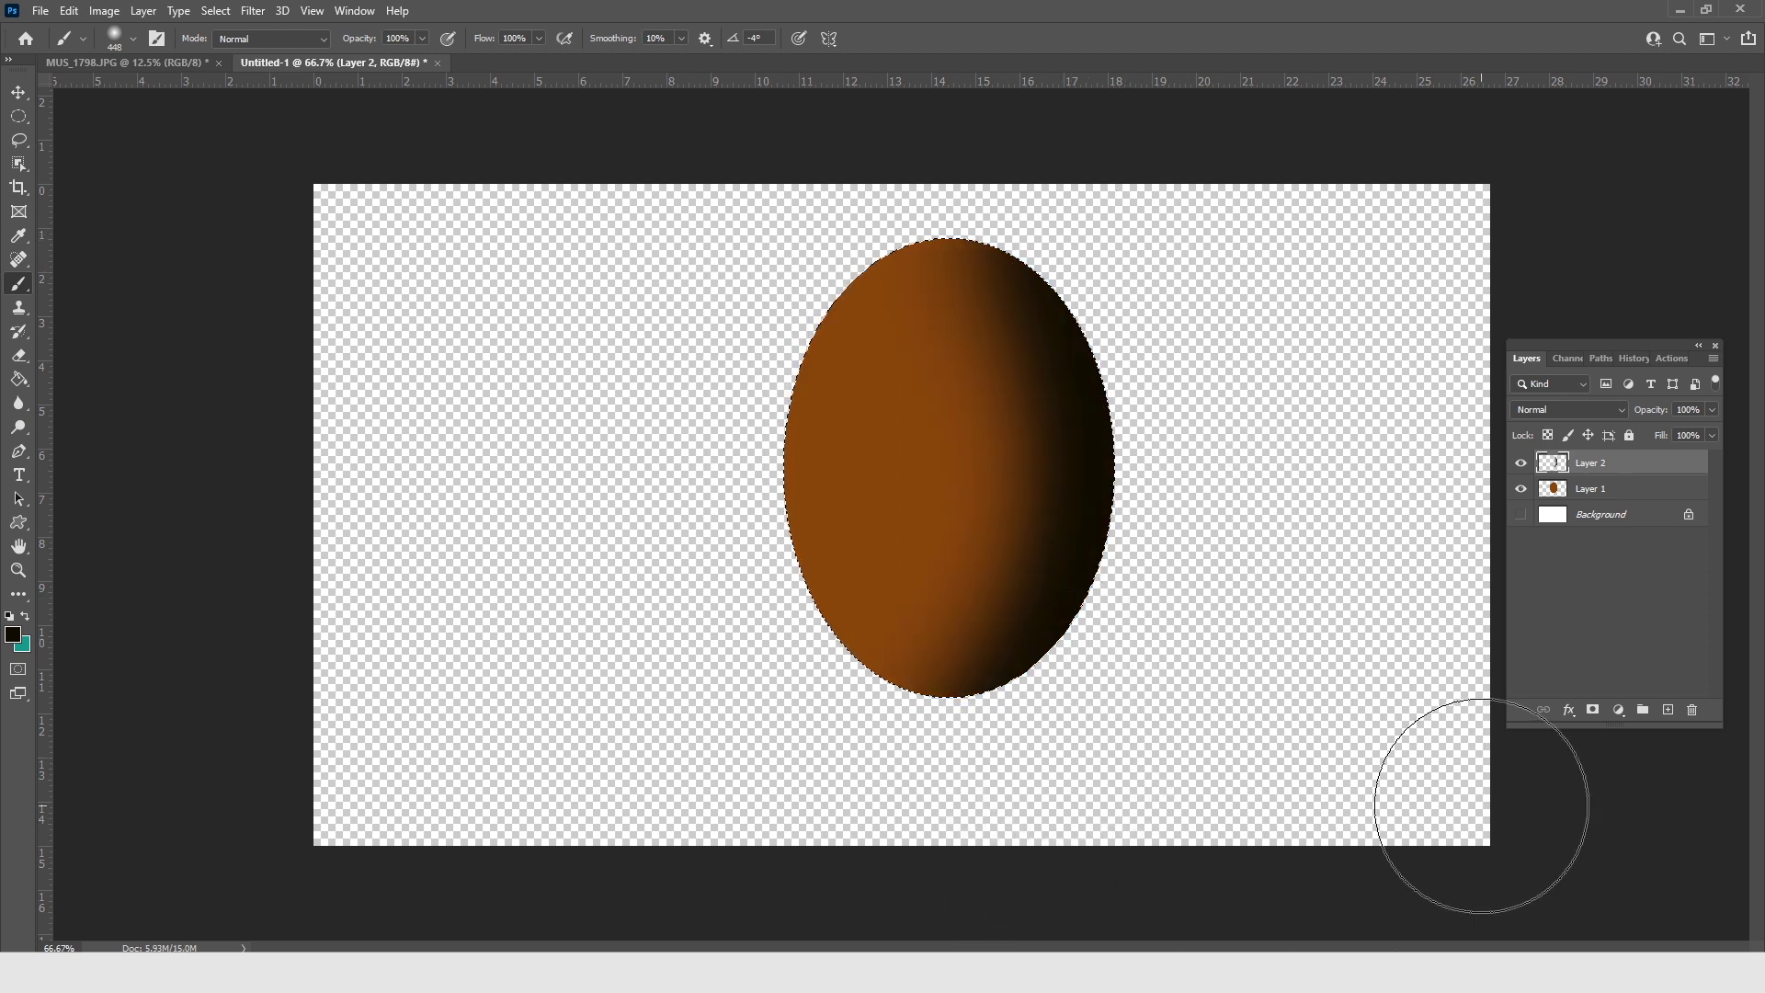
pyautogui.moveTo(1087, 412); pyautogui.dragTo(1305, 260)
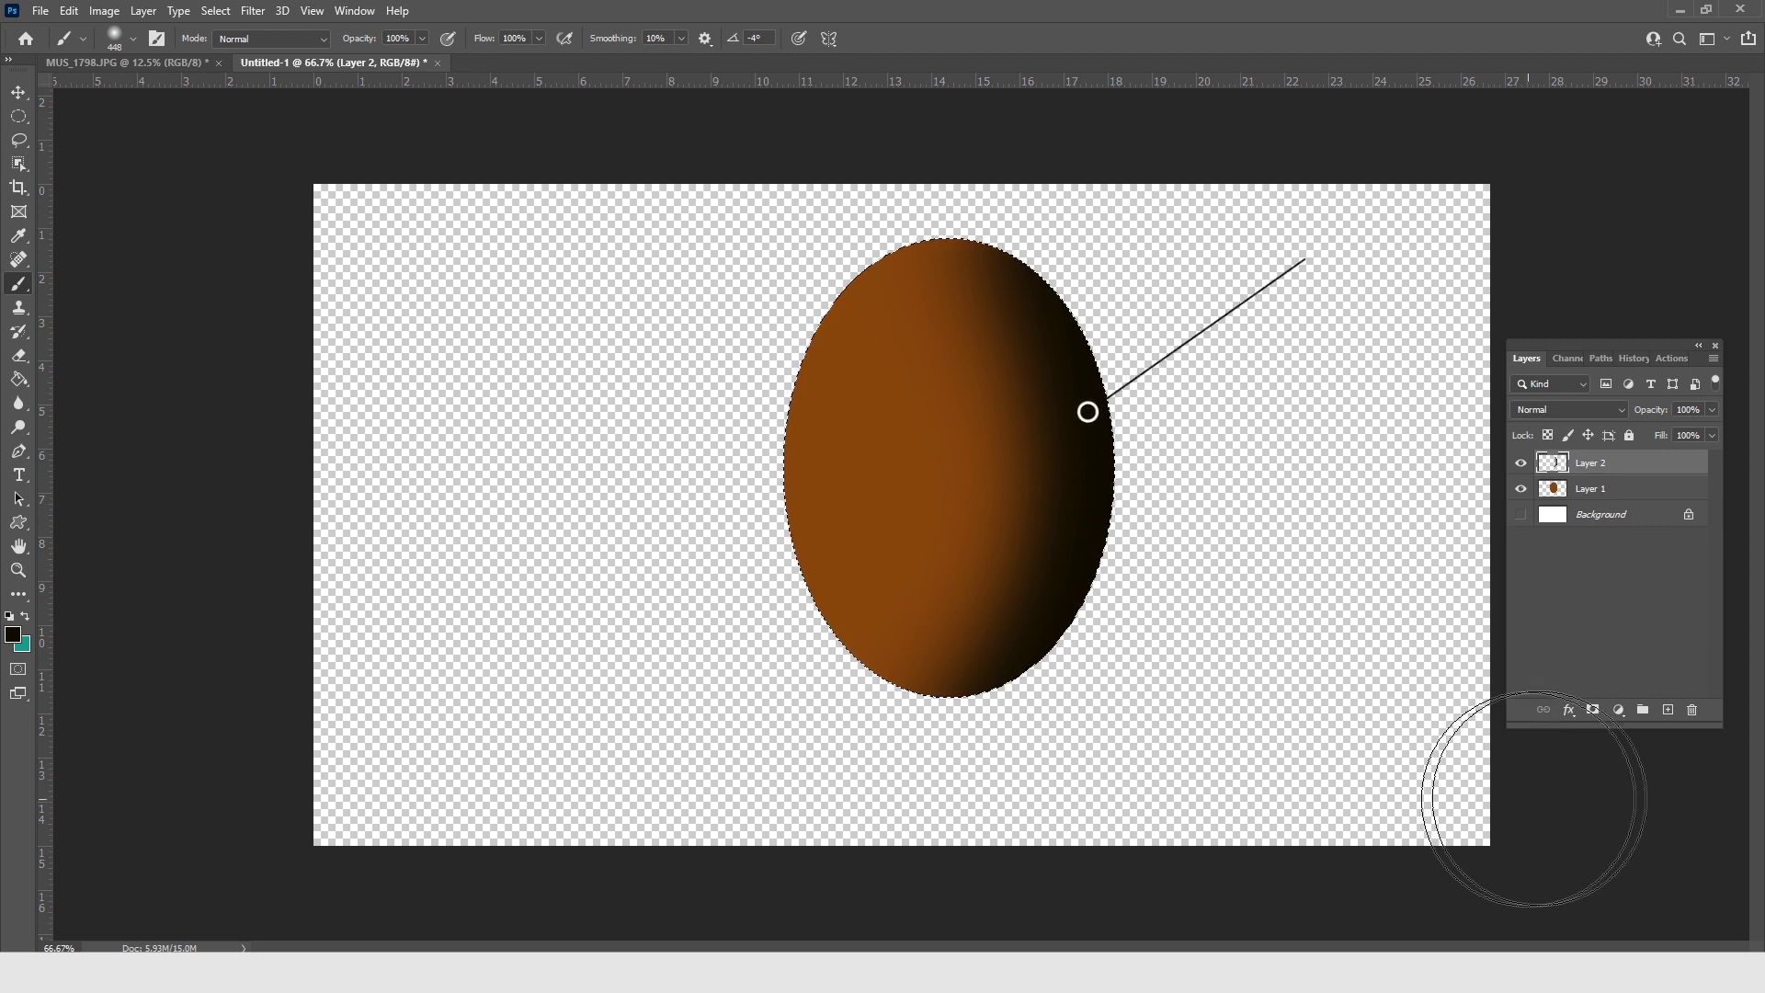
# Add another layer above the shading and set the foreground colour to off-white #f8f7f7
pyautogui.click(1667, 709)
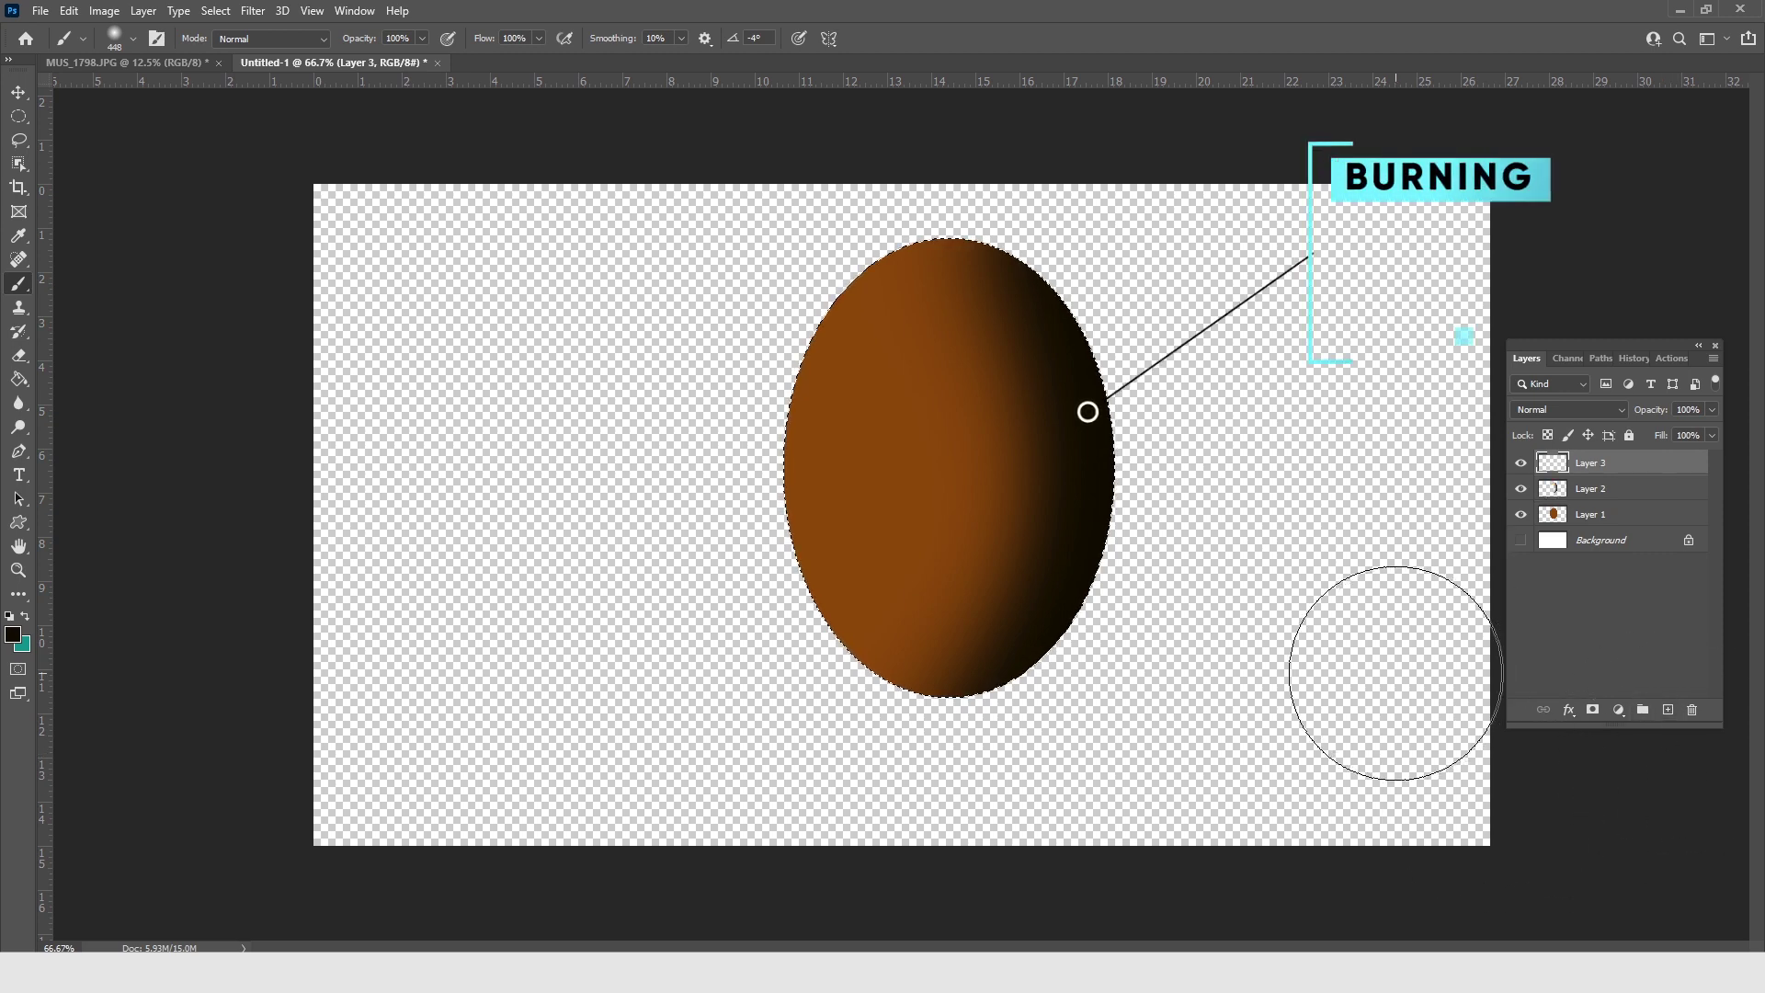
pyautogui.click(12, 633)
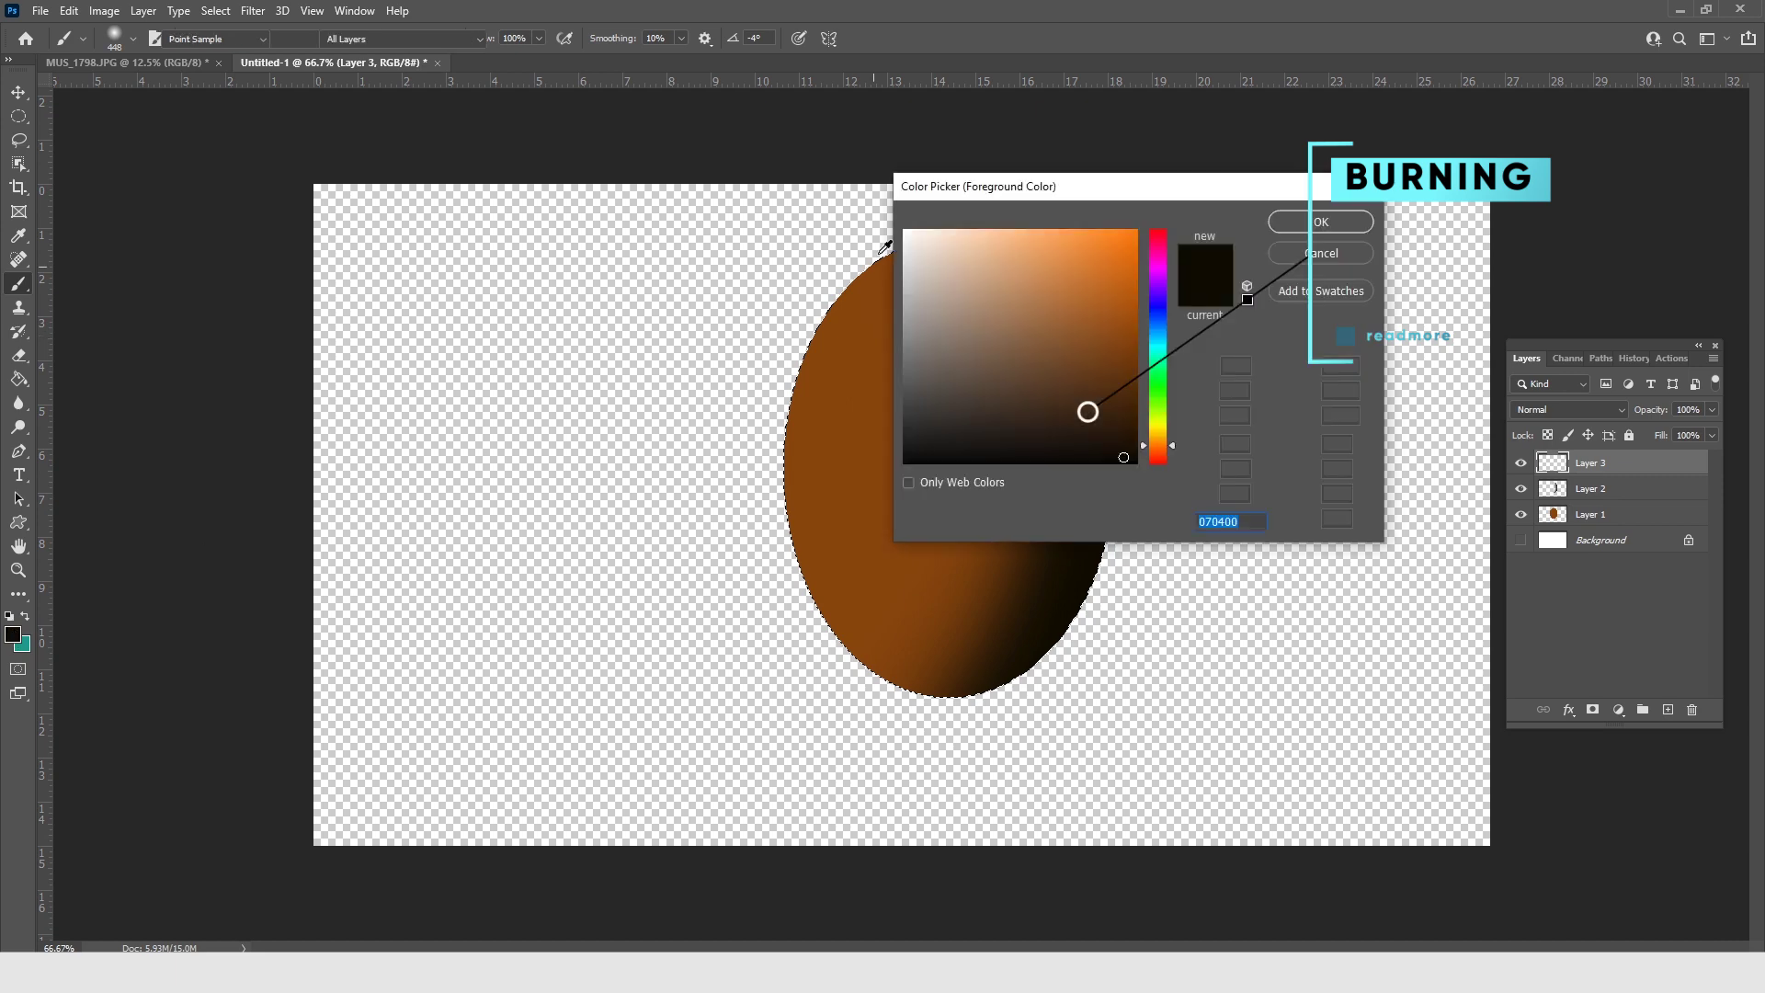
pyautogui.click(905, 236)
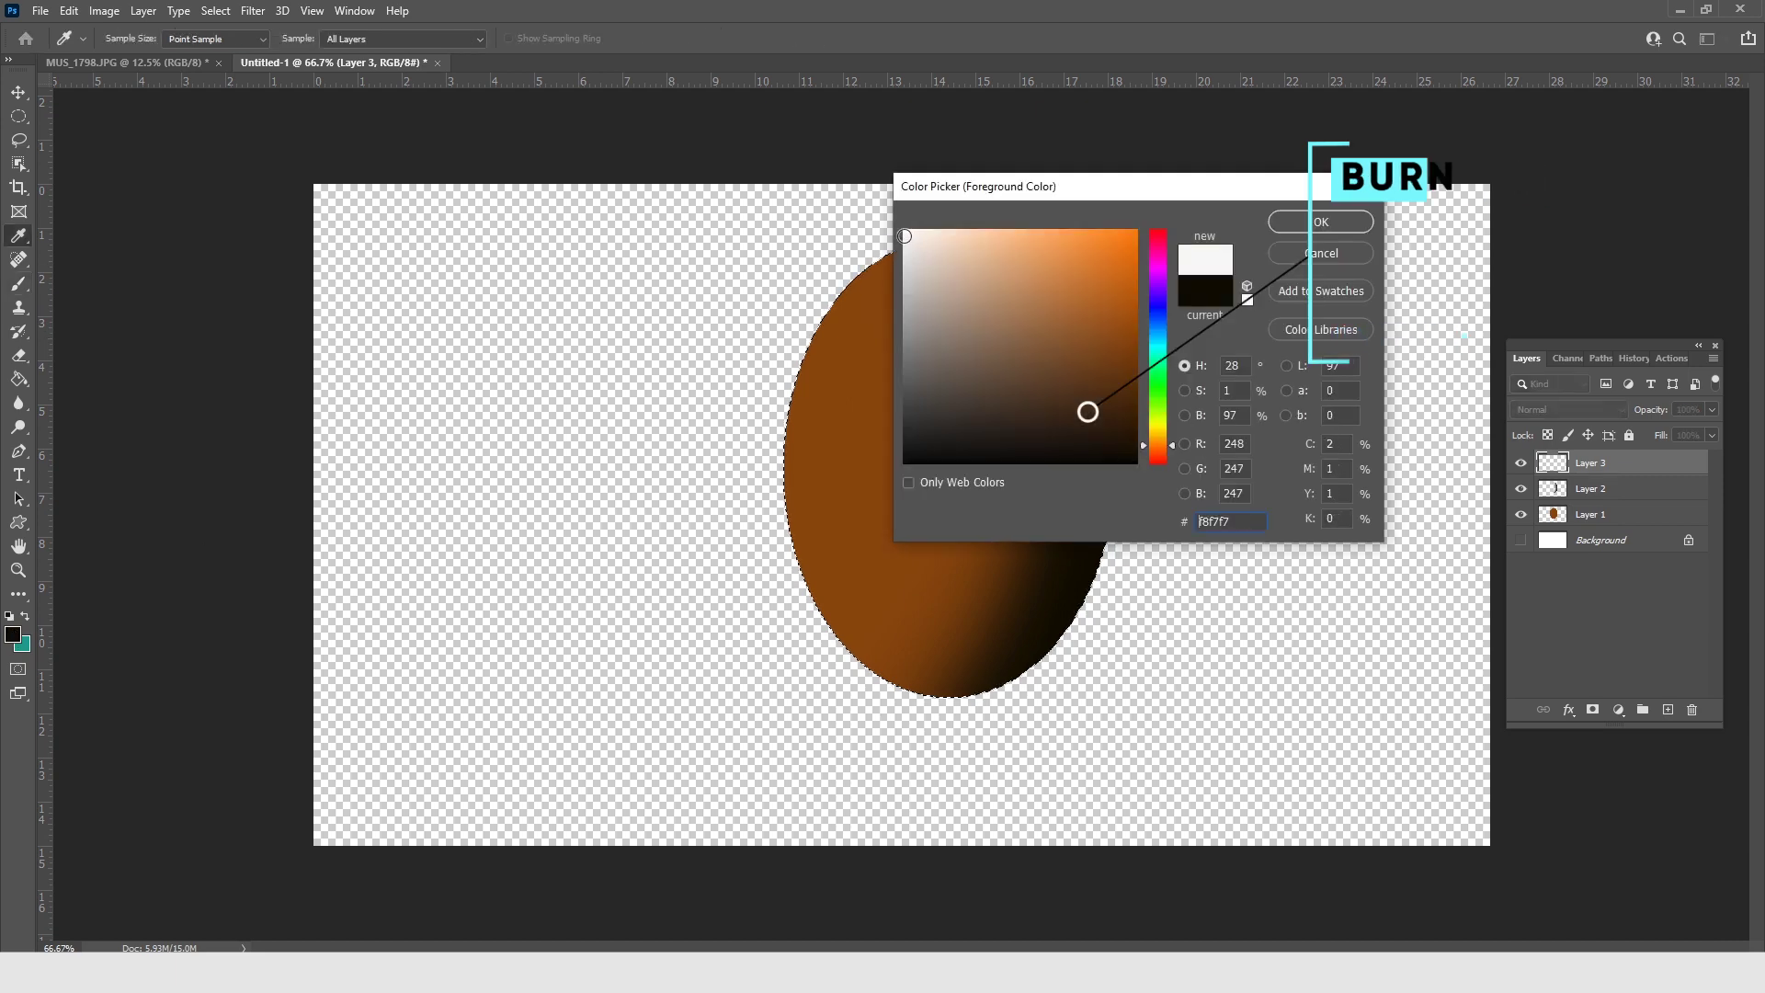
pyautogui.click(1320, 222)
# Paint a soft white highlight down the ellipse's left side with the Brush tool
pyautogui.press('b')
pyautogui.moveTo(855, 236)
pyautogui.mouseDown()
pyautogui.moveTo(813, 213)
pyautogui.moveTo(753, 252)
pyautogui.mouseUp()
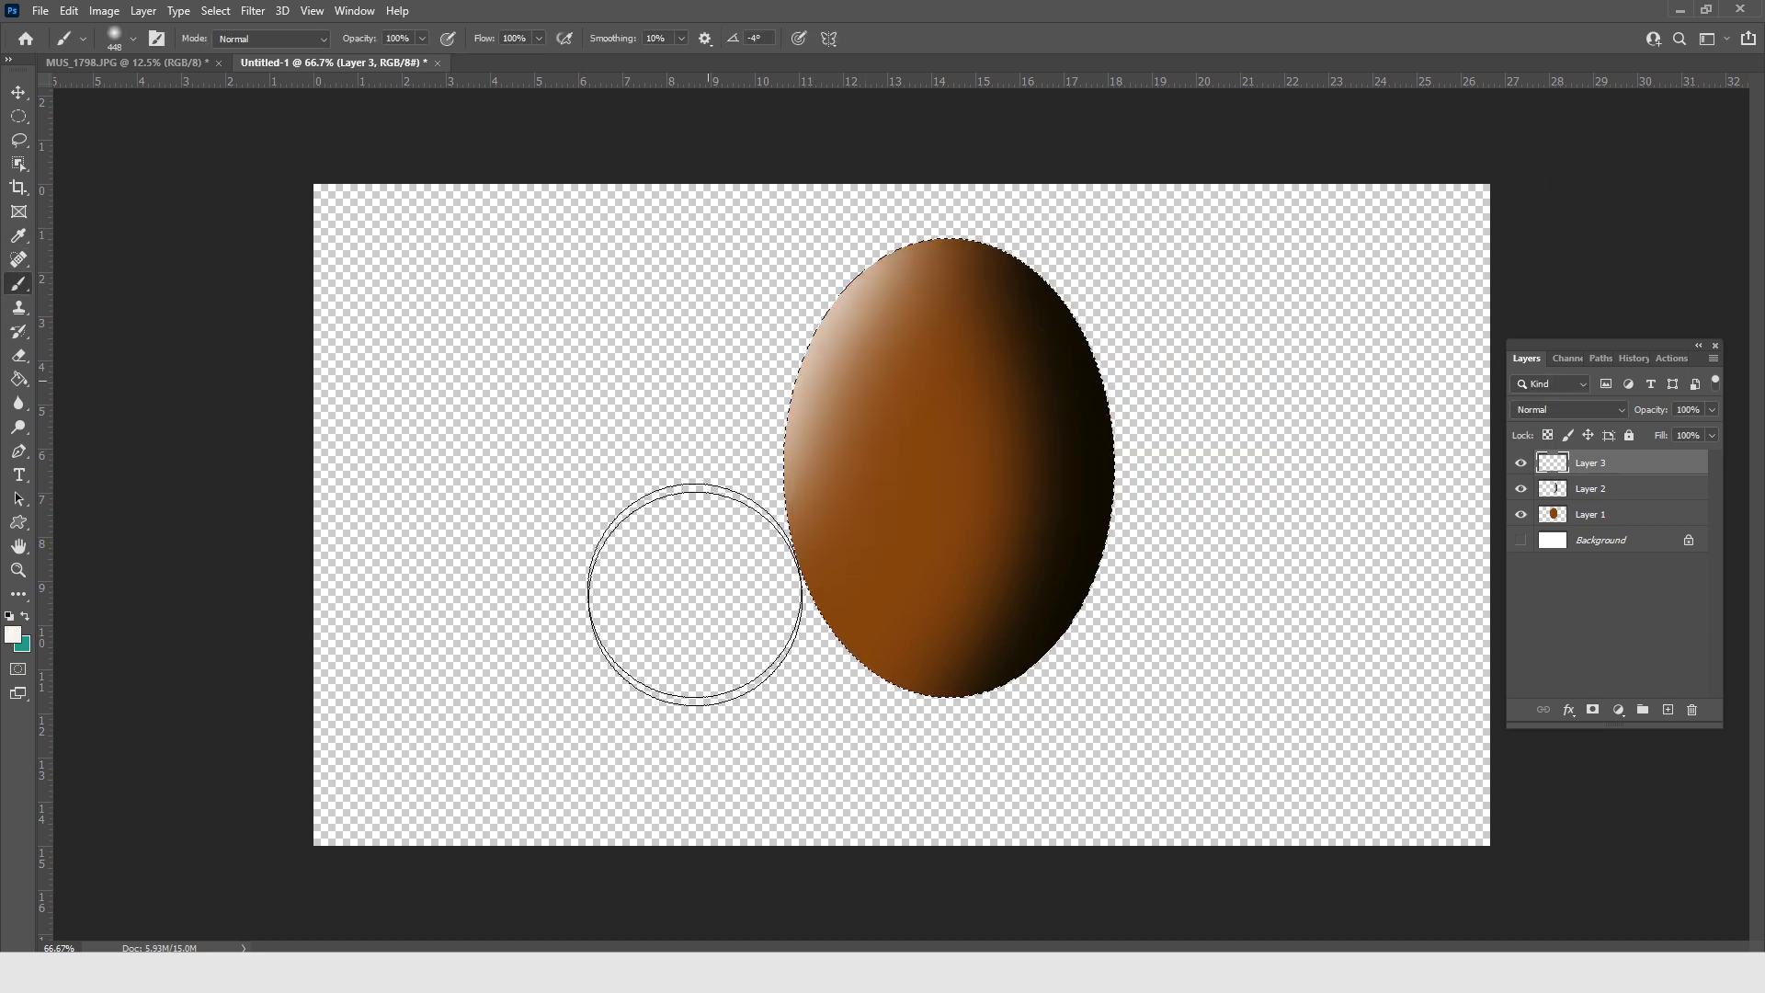
pyautogui.moveTo(782, 386)
pyautogui.mouseDown()
pyautogui.moveTo(856, 276)
pyautogui.moveTo(812, 267)
pyautogui.moveTo(785, 784)
pyautogui.mouseUp()
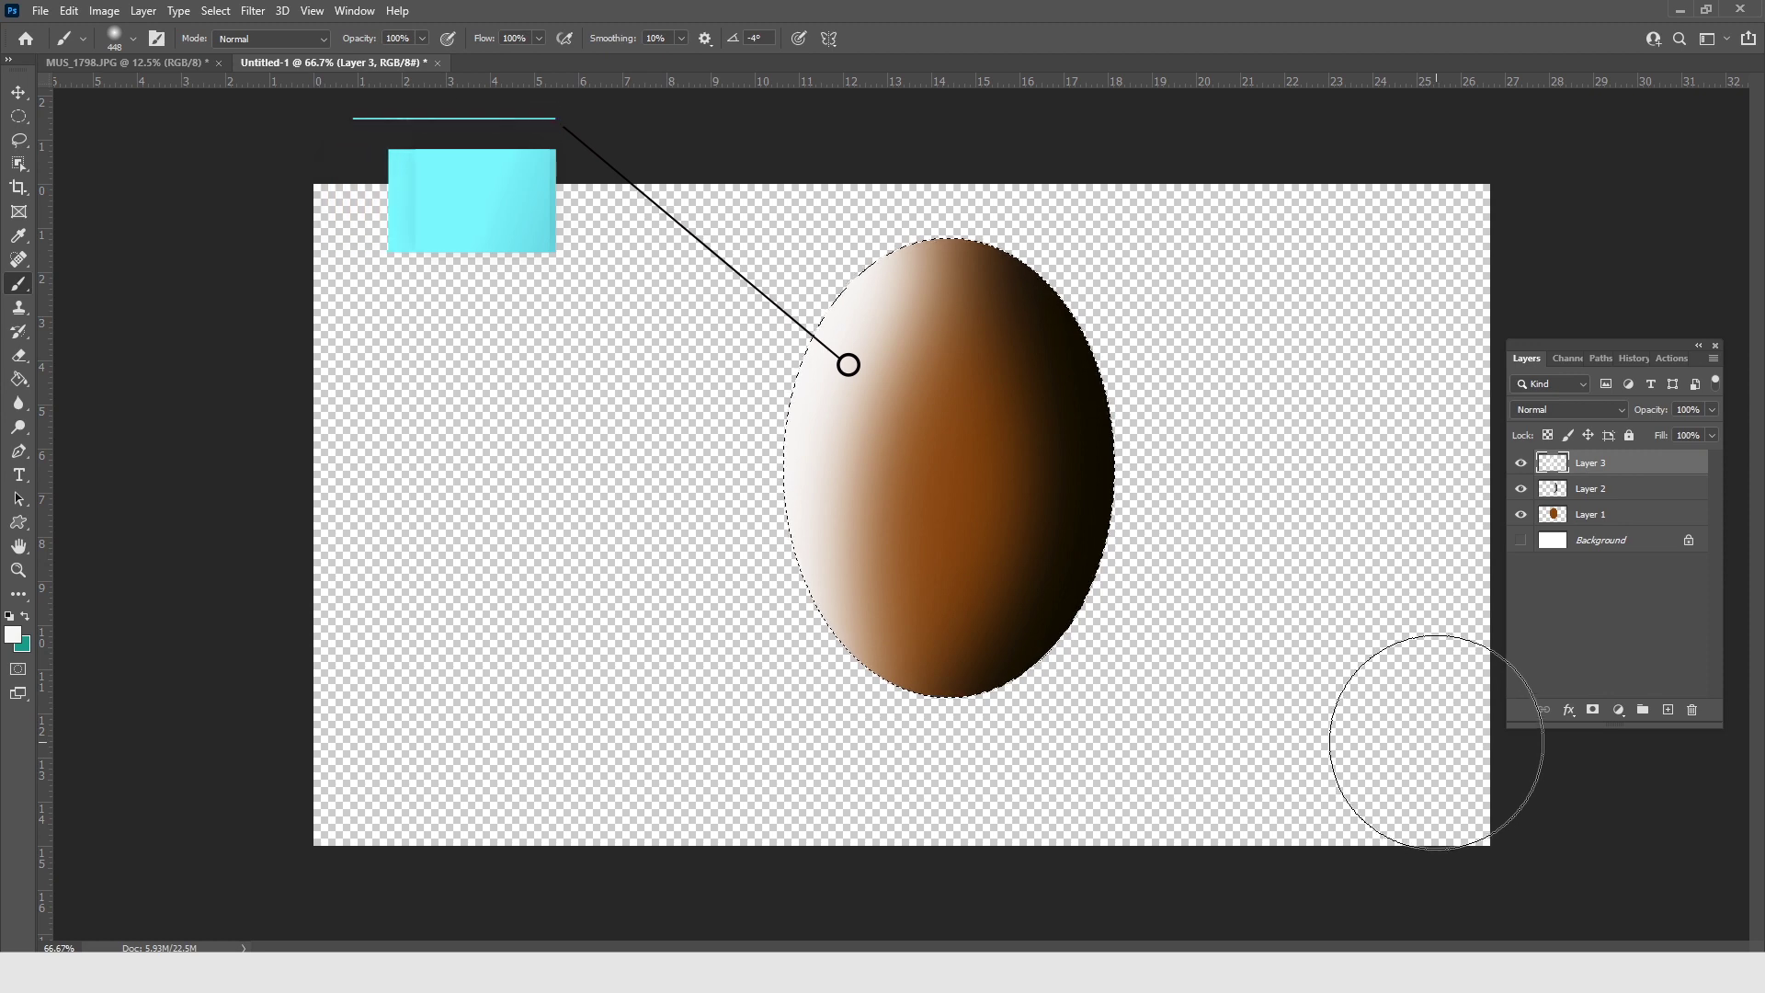
# Group the highlight and shading layers, and toggle the group's visibility to compare the flat and shaded ellipse
pyautogui.keyDown('shift'); pyautogui.click(1624, 494); pyautogui.keyUp('shift')
pyautogui.moveTo(1640, 475); pyautogui.dragTo(1641, 708)
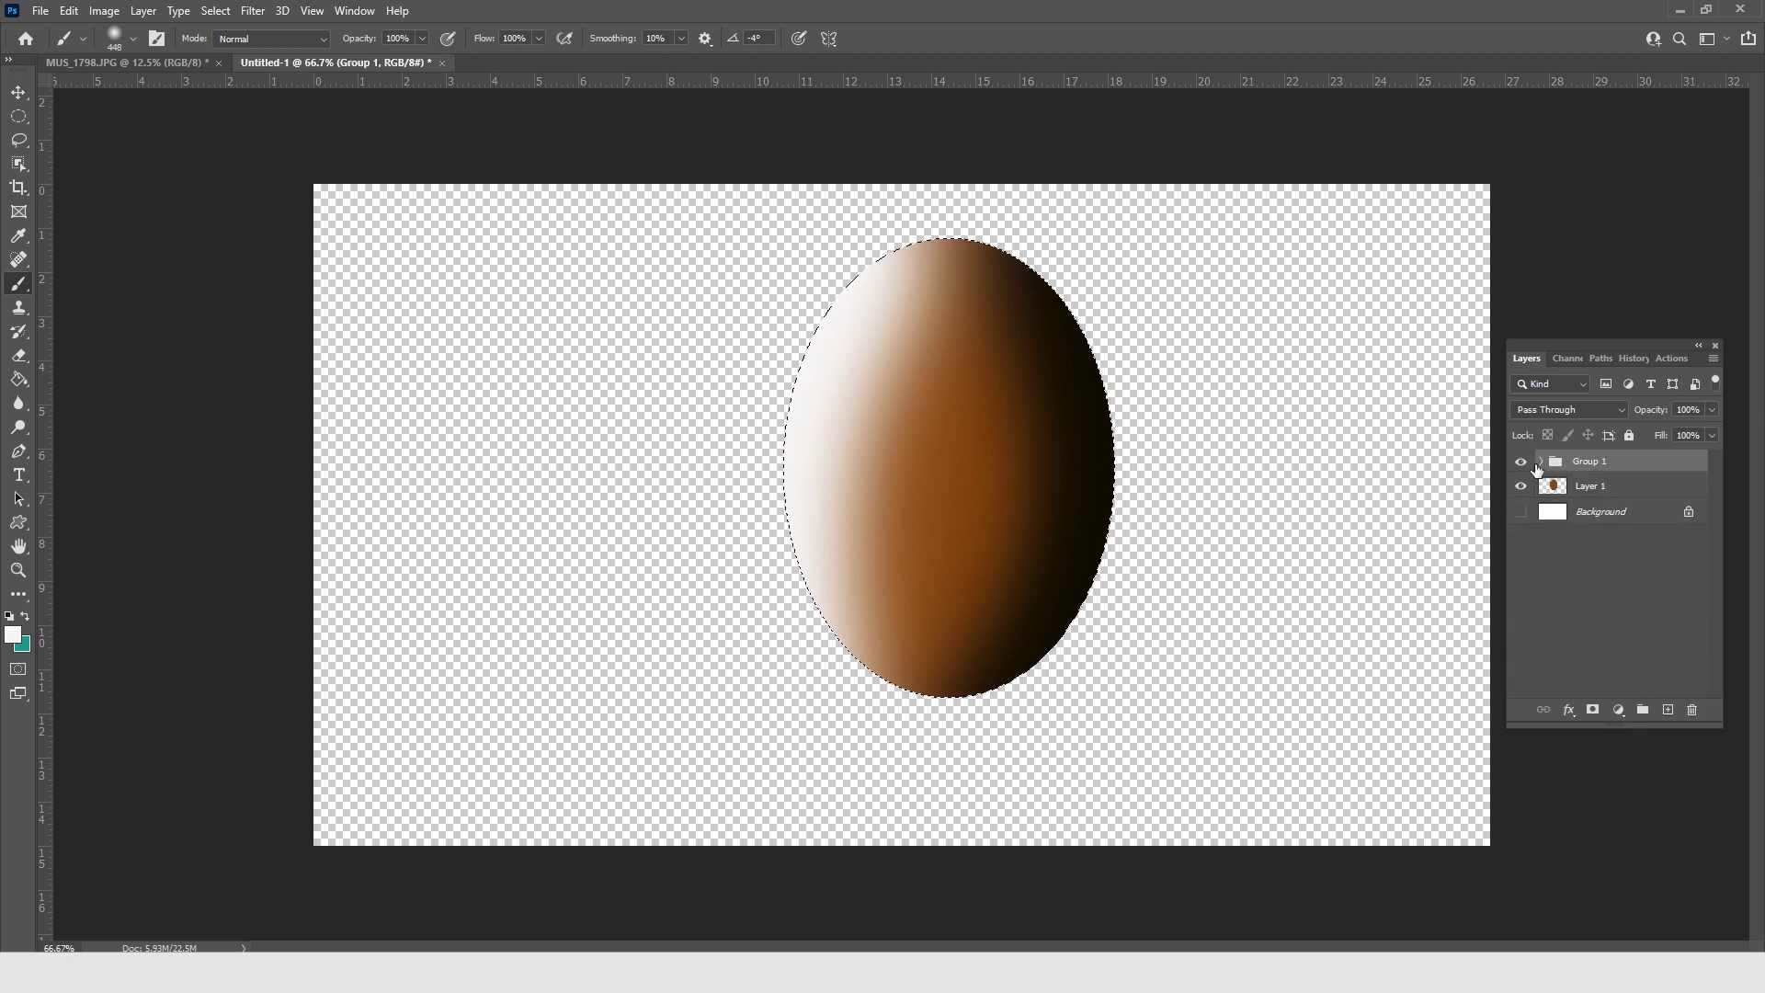
pyautogui.click(1520, 463)
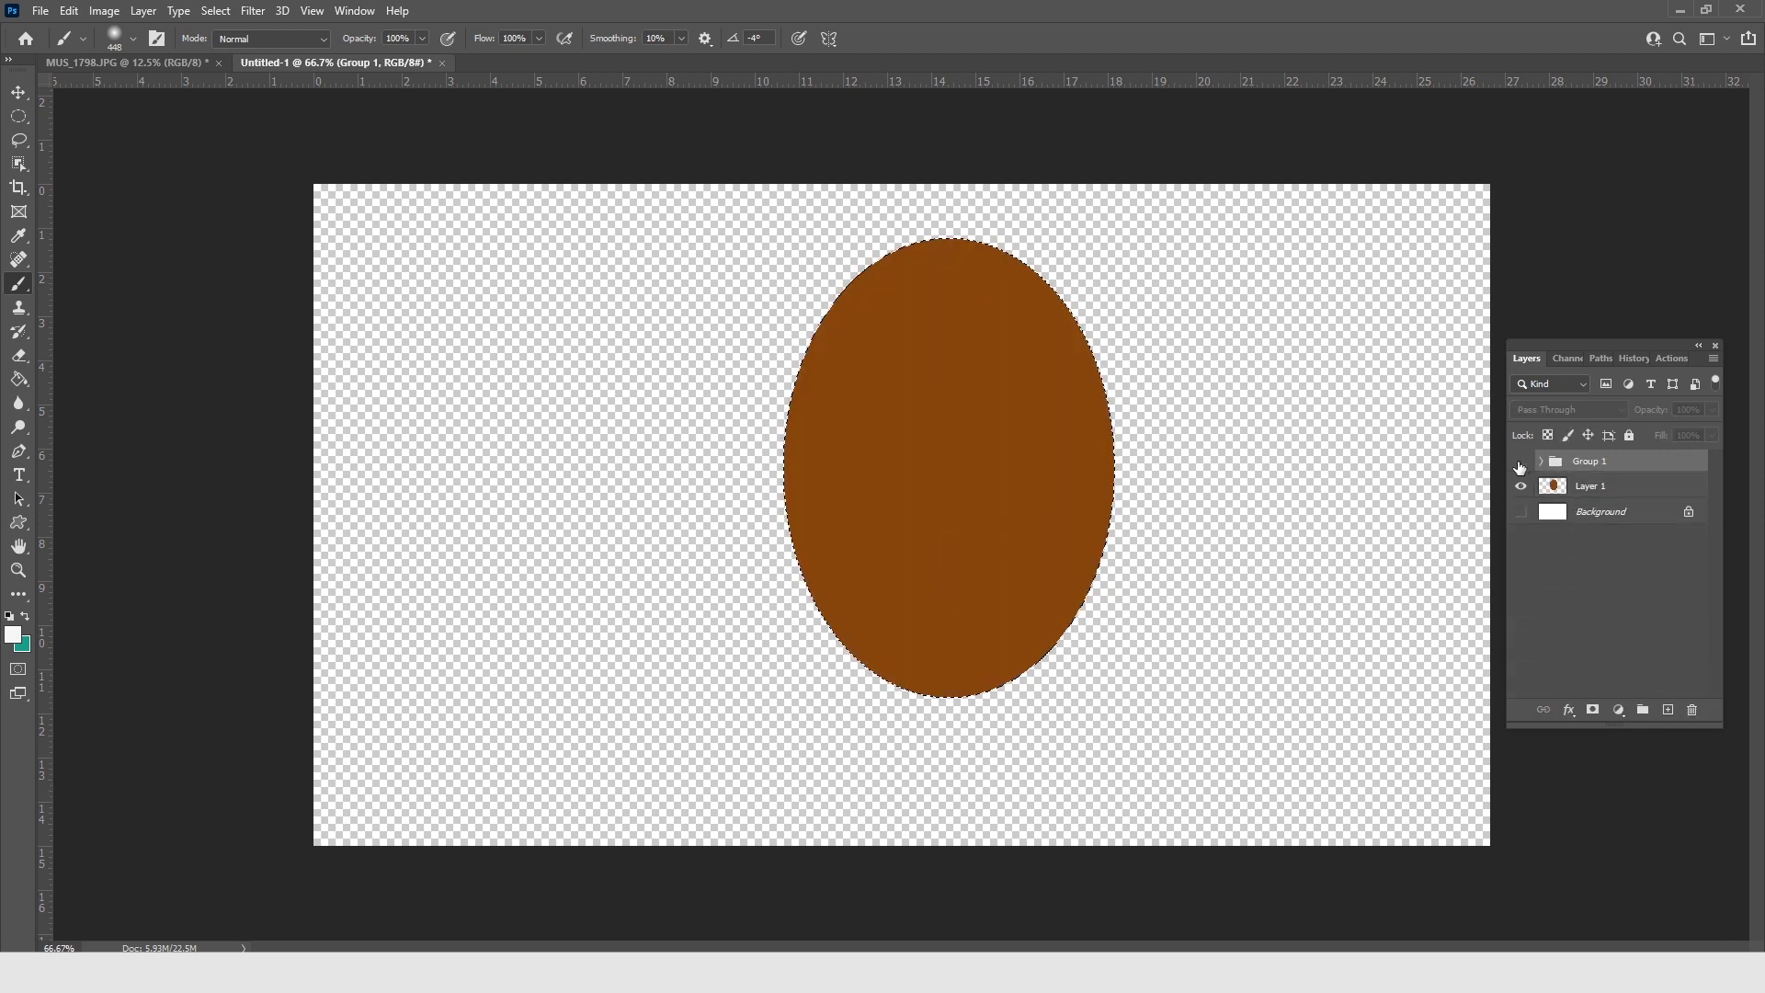
pyautogui.click(1521, 462)
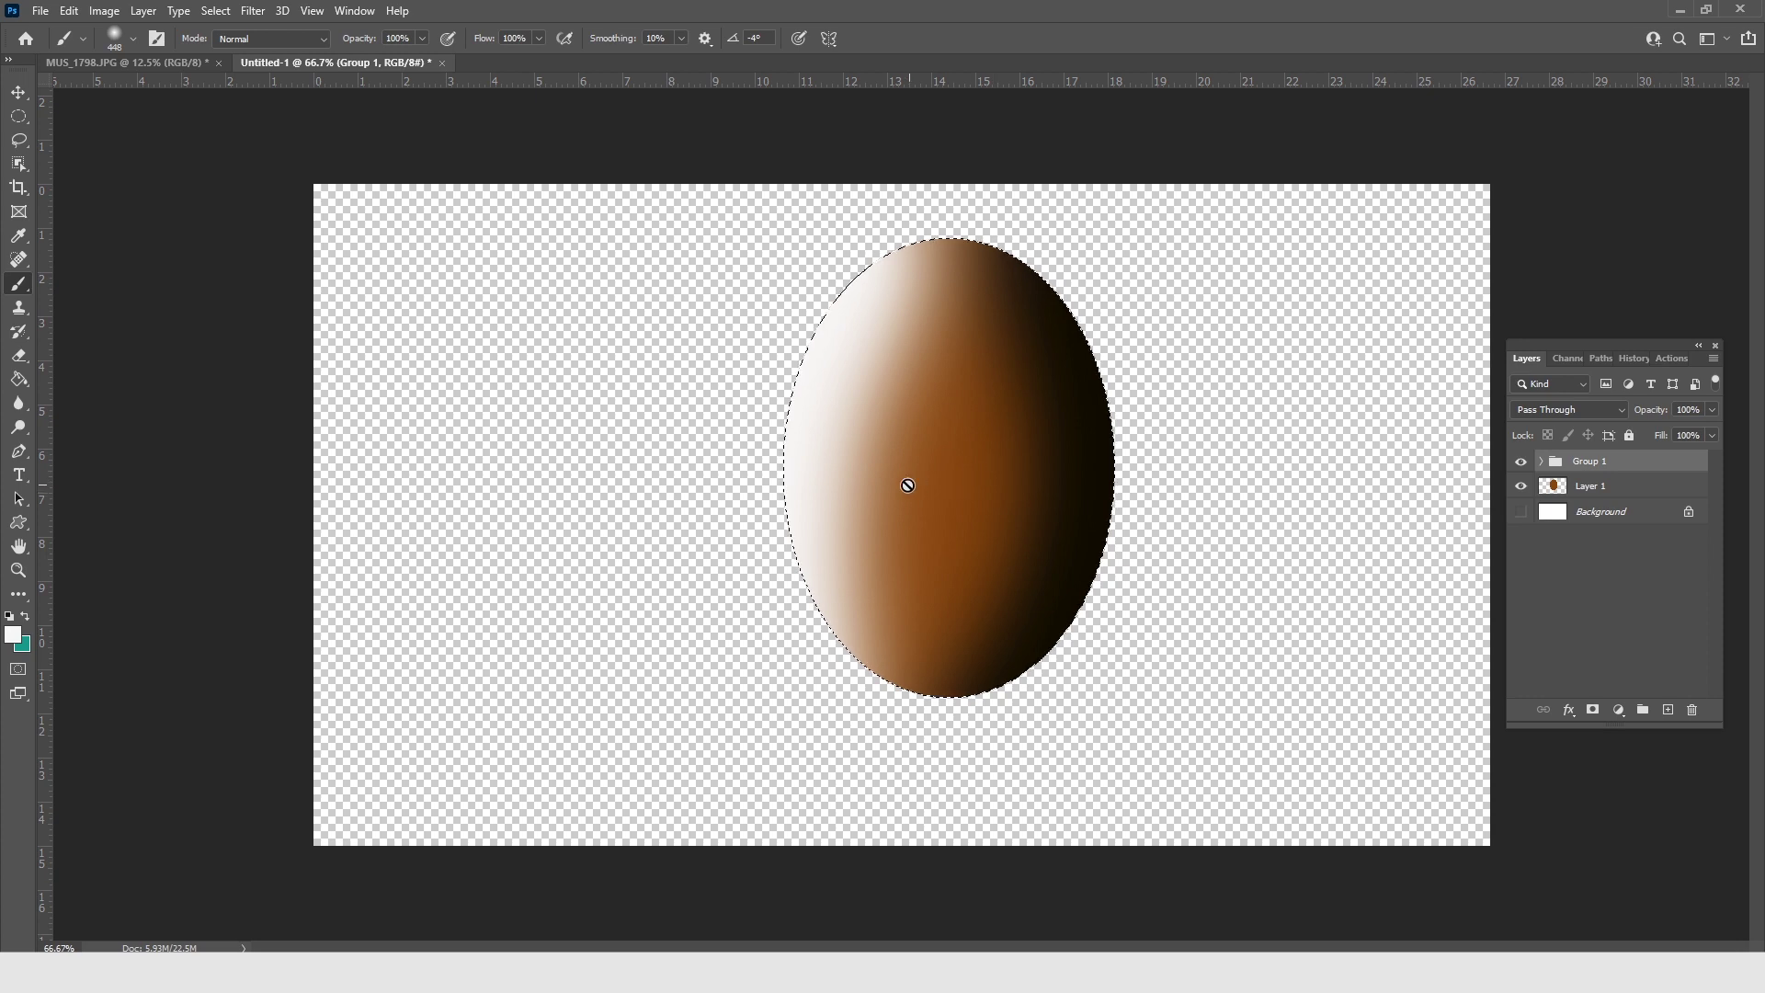
# Switch to the MUS_1798.JPG portrait and zoom in to 50% on the face to examine its highlights and shadows
pyautogui.click(174, 61)
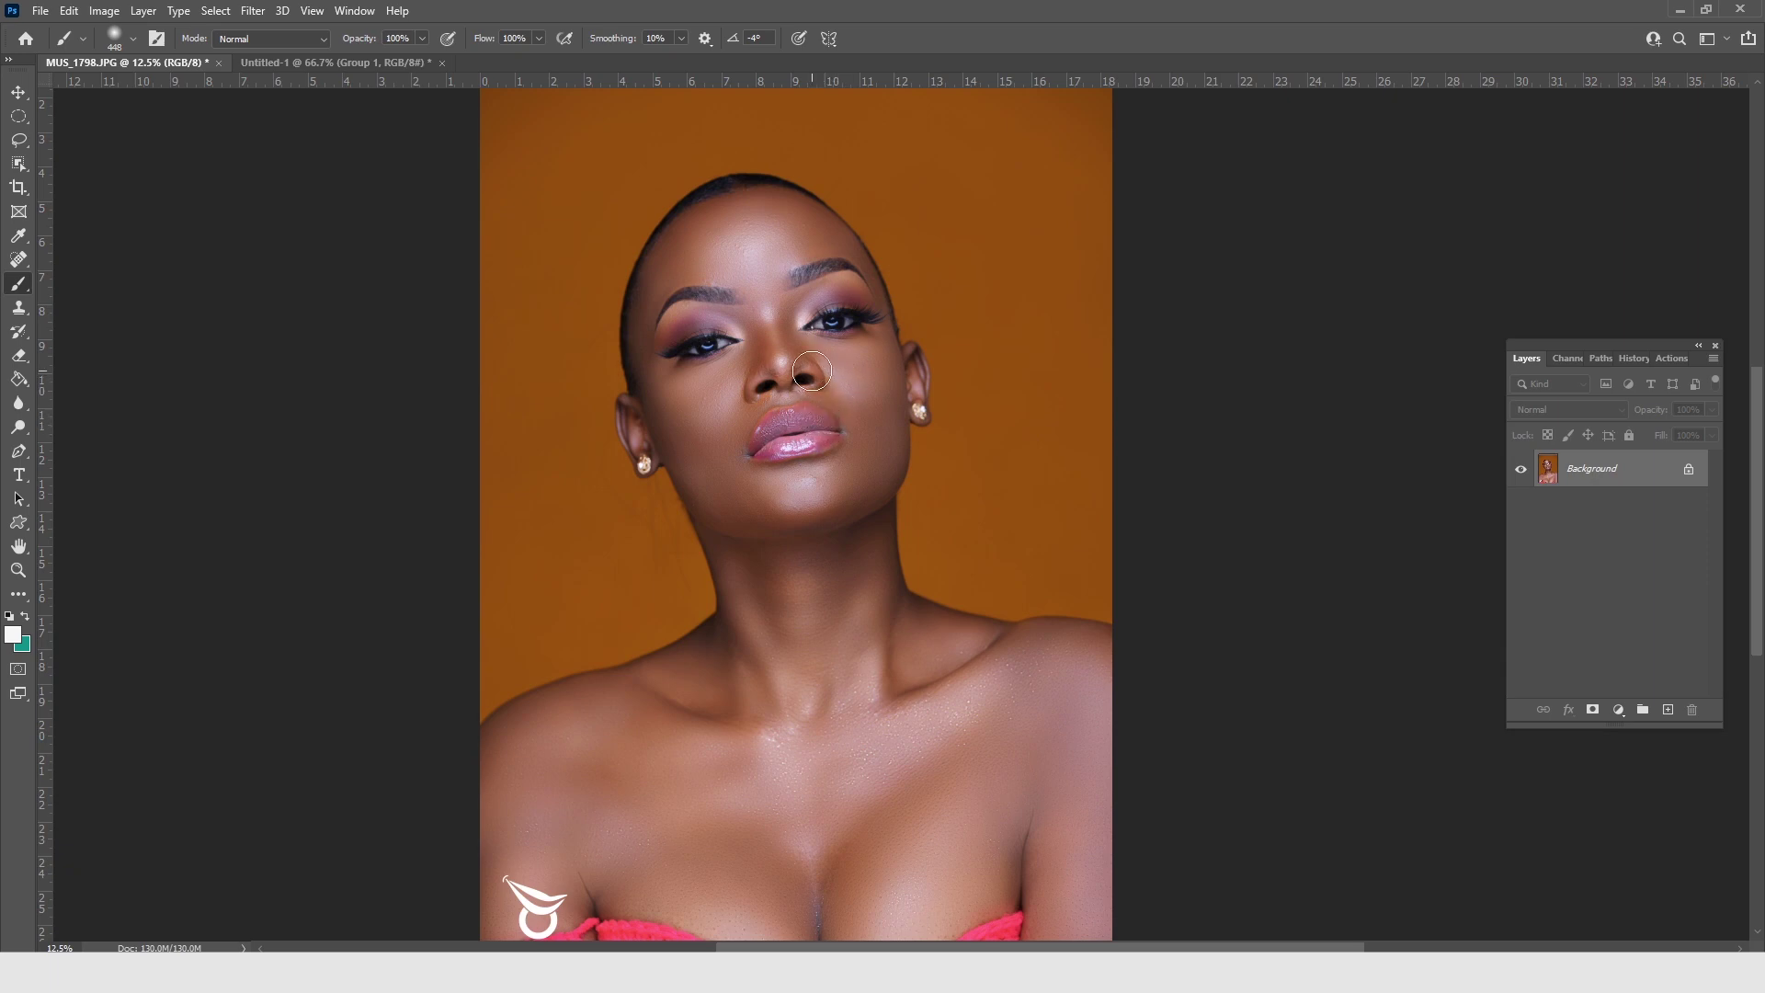
pyautogui.click(18, 570)
pyautogui.click(798, 286)
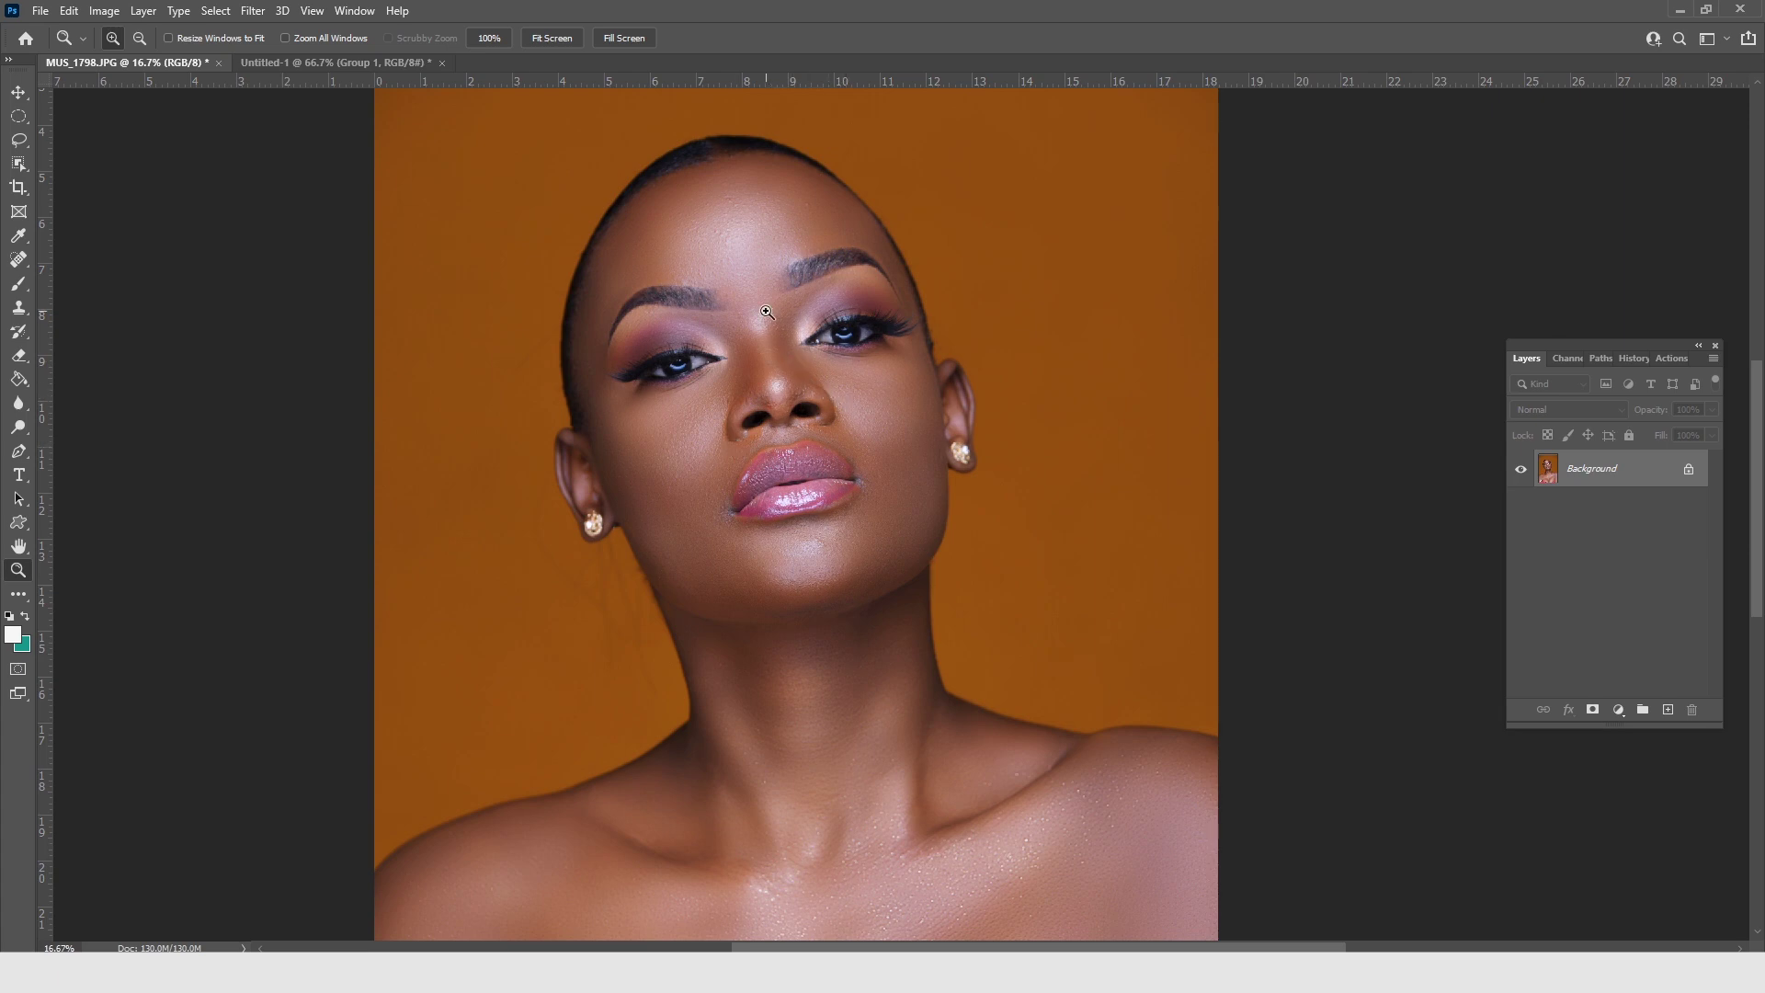
pyautogui.click(752, 397)
pyautogui.click(752, 398)
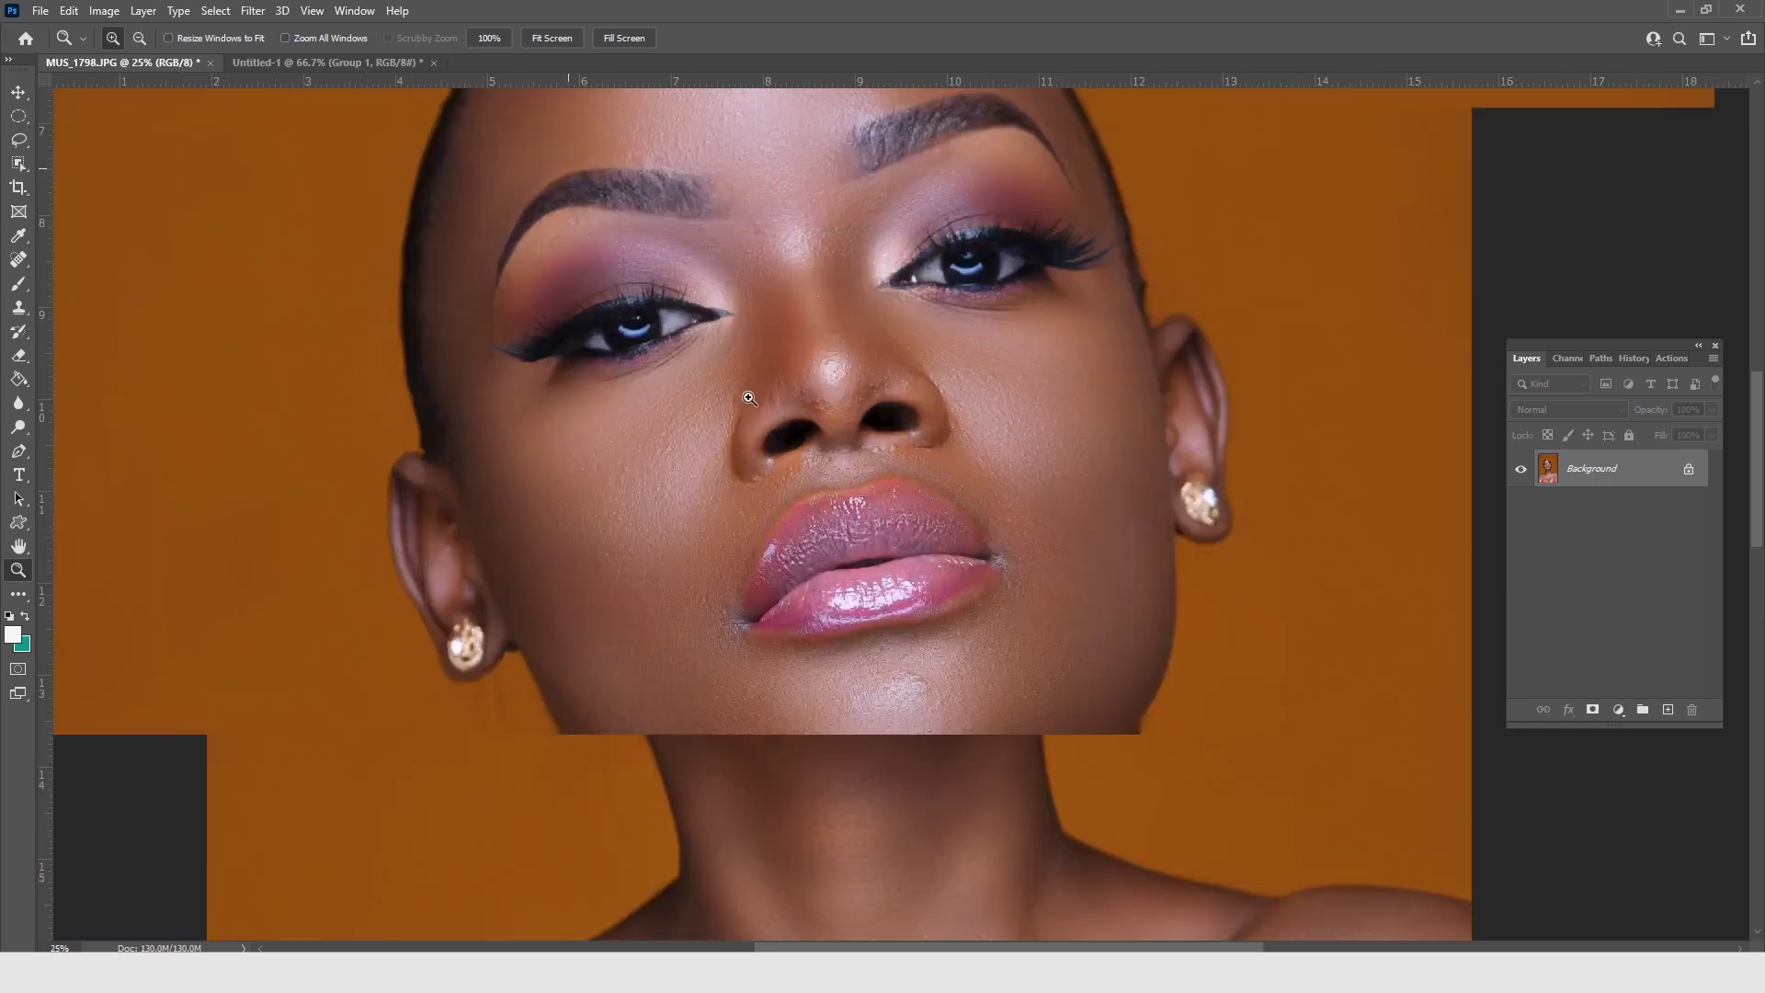
pyautogui.click(748, 397)
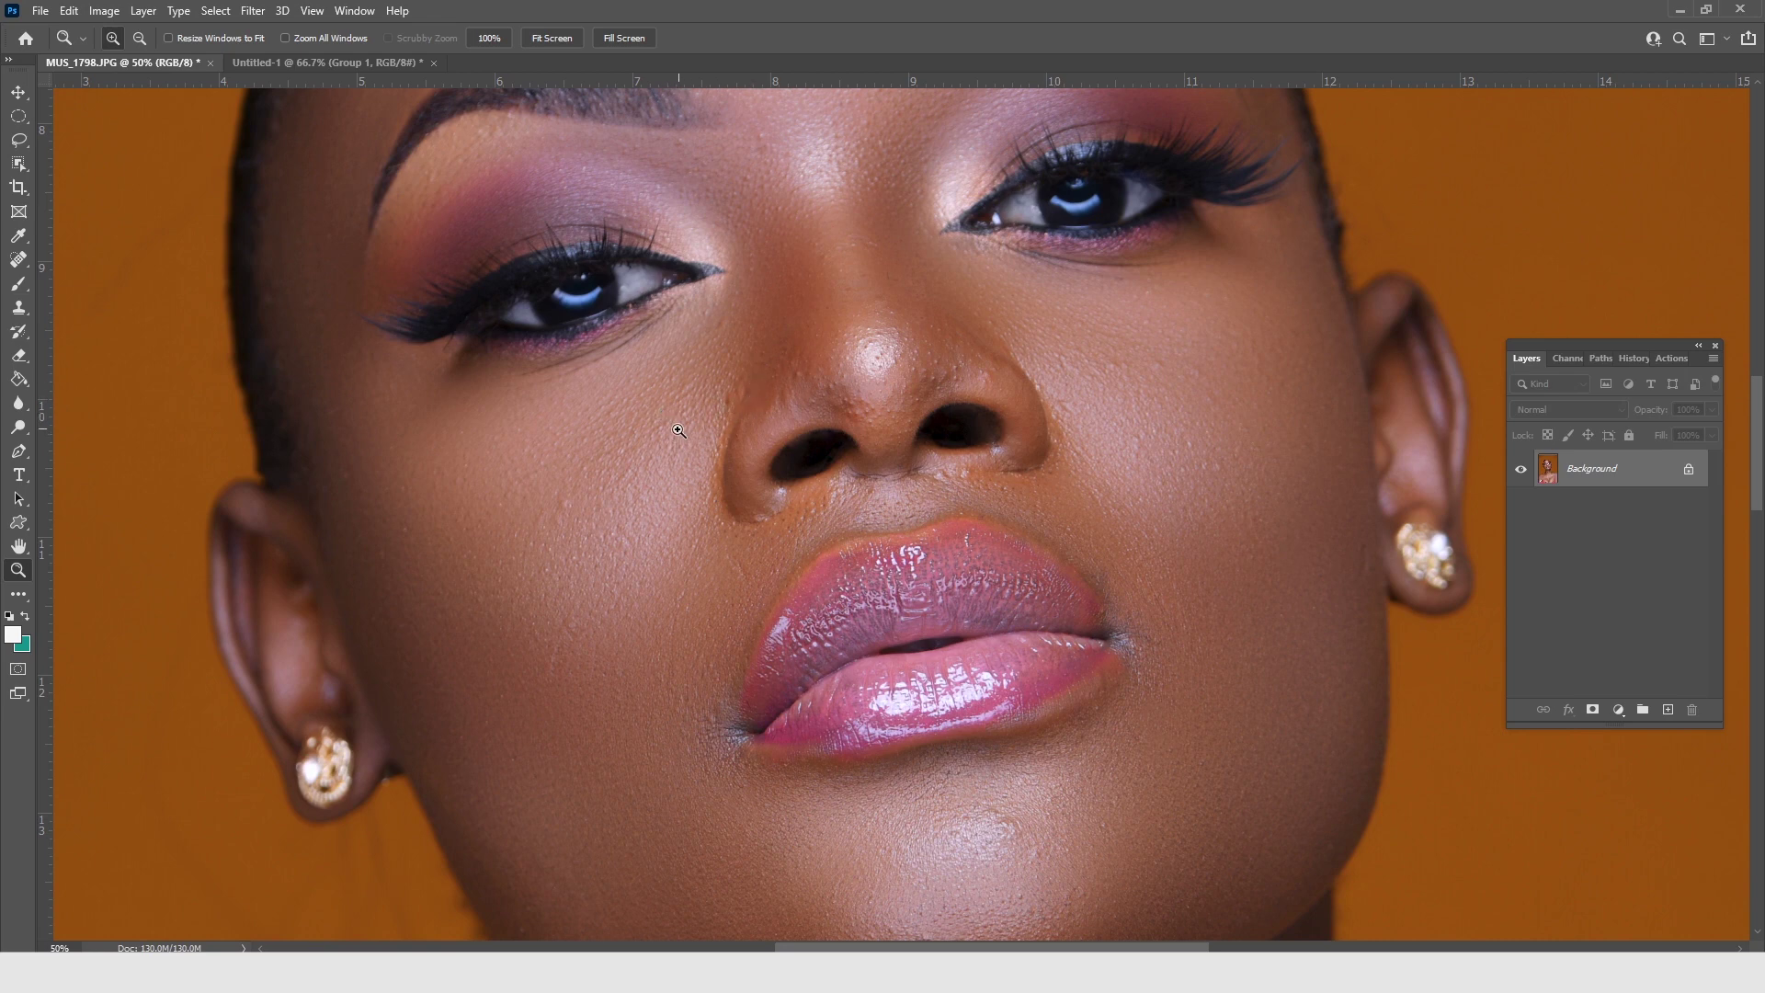
# Add a Curves adjustment layer above the portrait's background and pull the RGB midtones down to darken the image
pyautogui.click(758, 322)
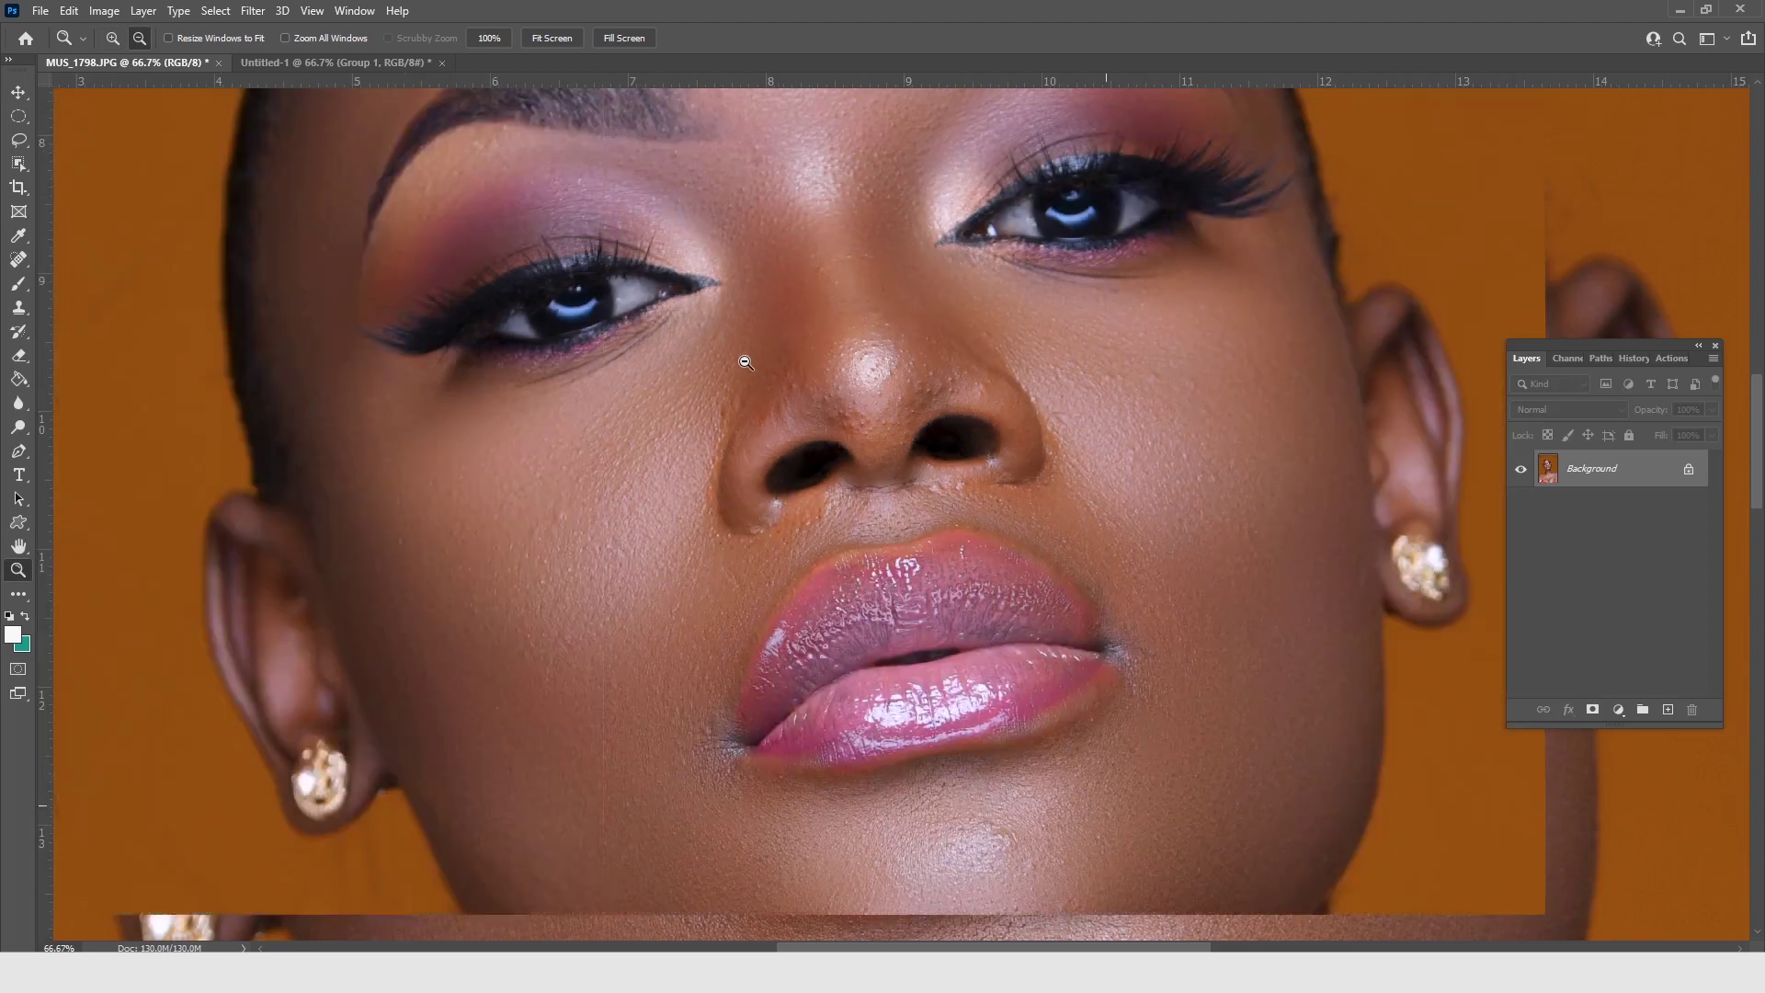
pyautogui.keyDown('alt'); pyautogui.click(746, 362); pyautogui.keyUp('alt')
pyautogui.keyDown('alt'); pyautogui.click(745, 362); pyautogui.keyUp('alt')
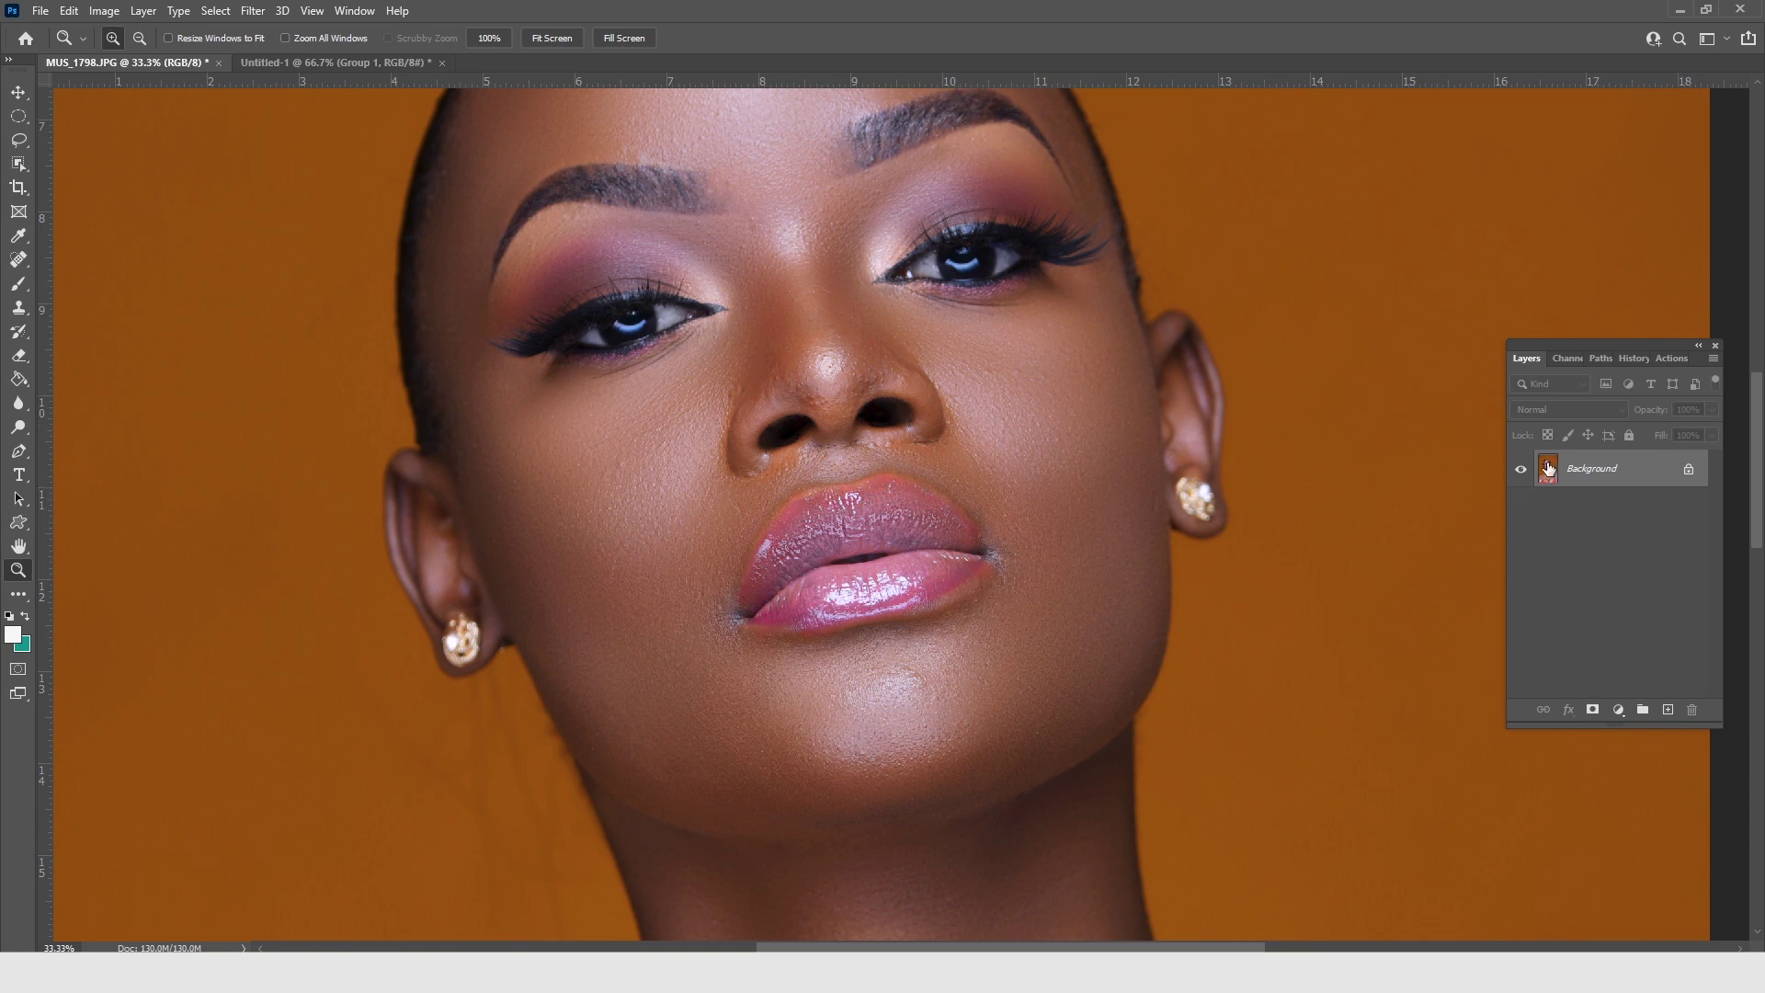
pyautogui.keyDown('alt'); pyautogui.click(819, 455); pyautogui.keyUp('alt')
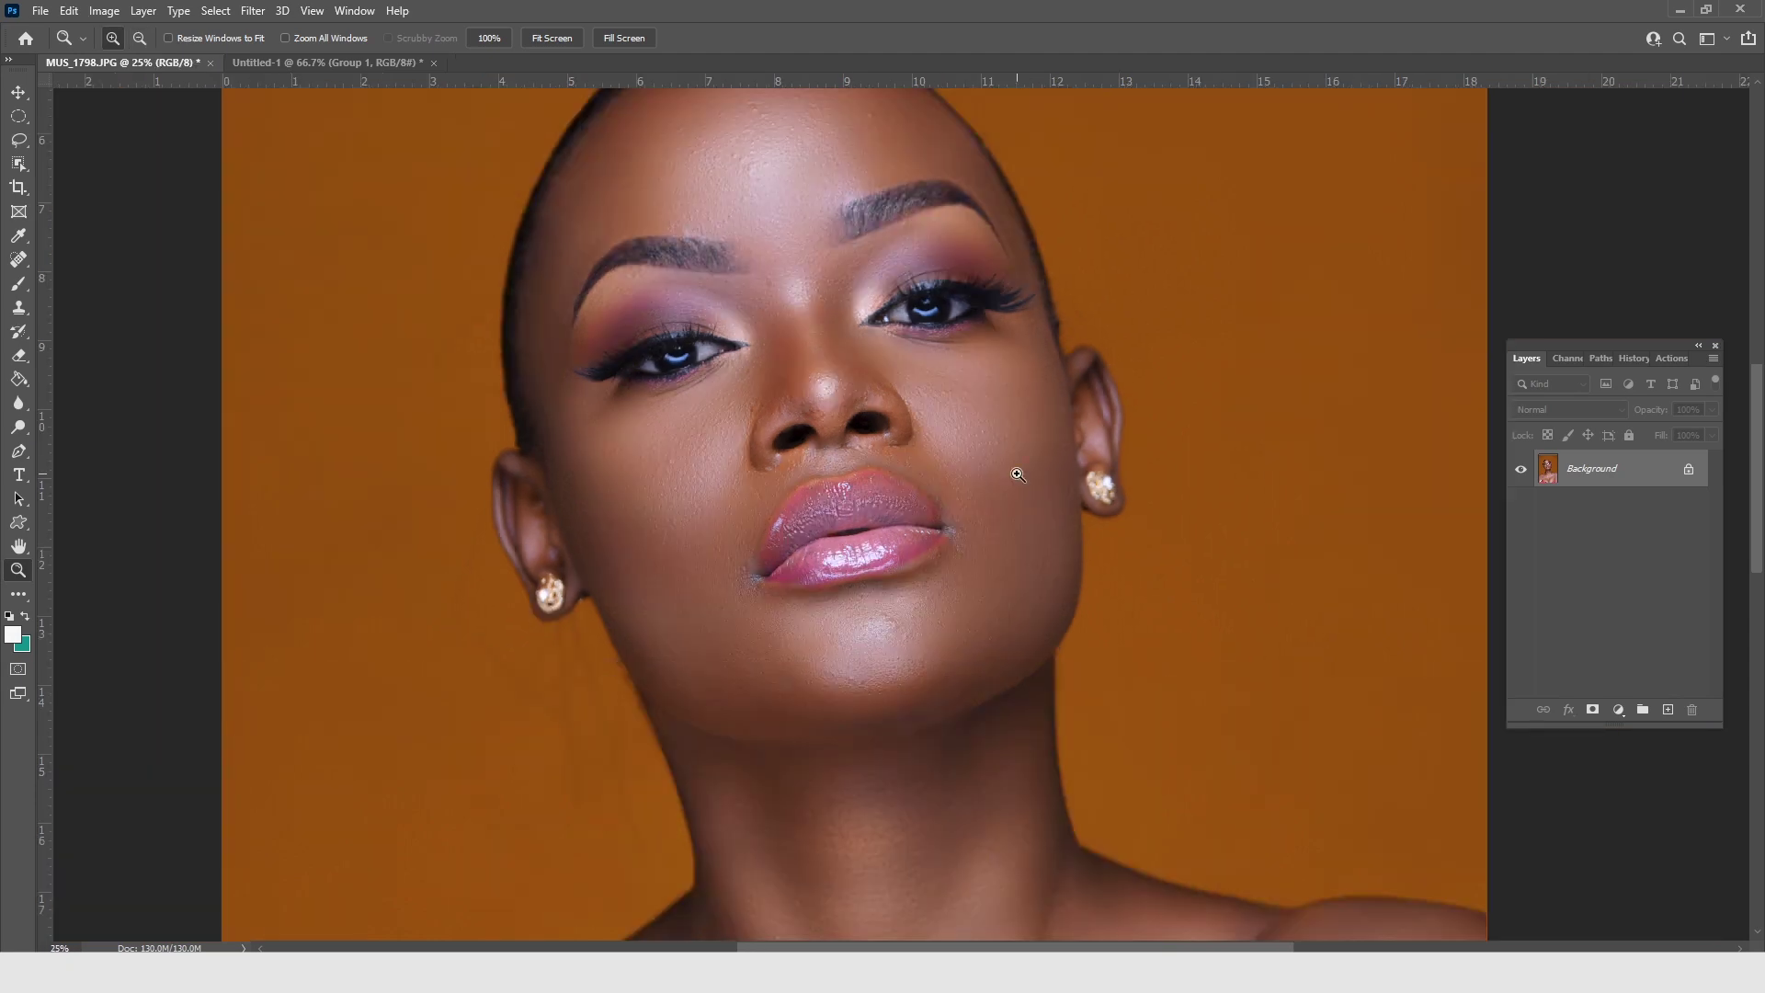
pyautogui.keyDown('alt'); pyautogui.click(931, 439); pyautogui.keyUp('alt')
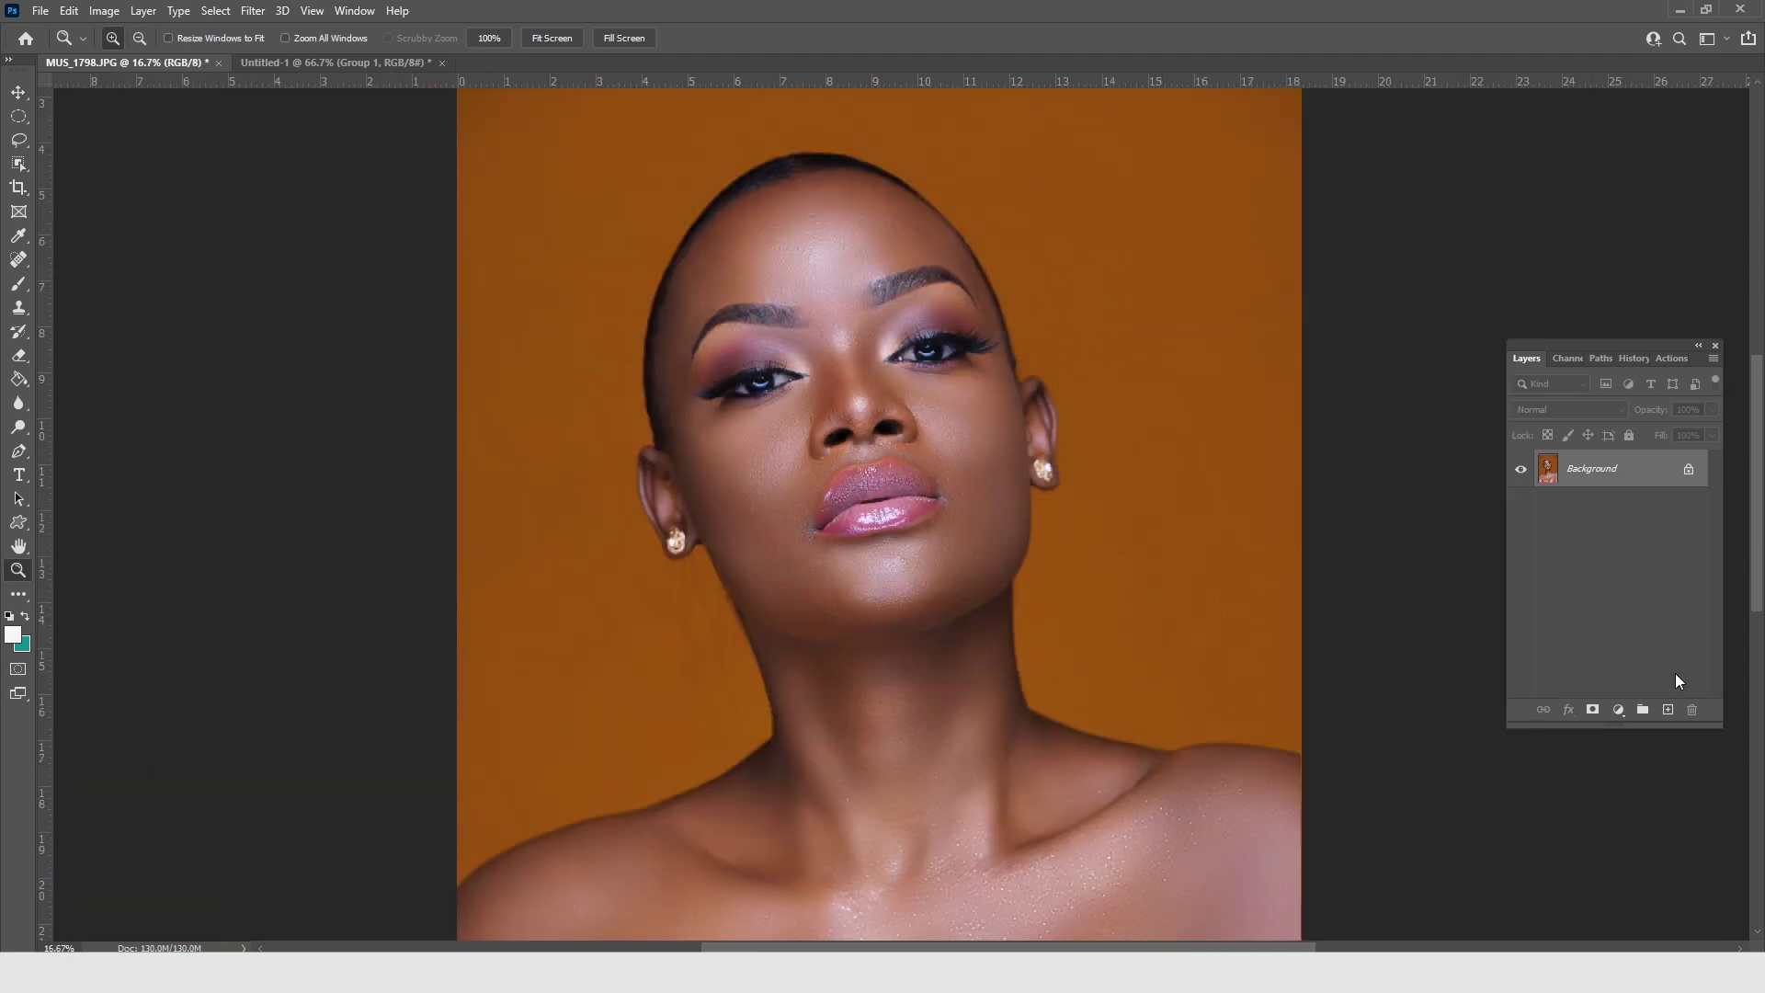
pyautogui.click(1621, 711)
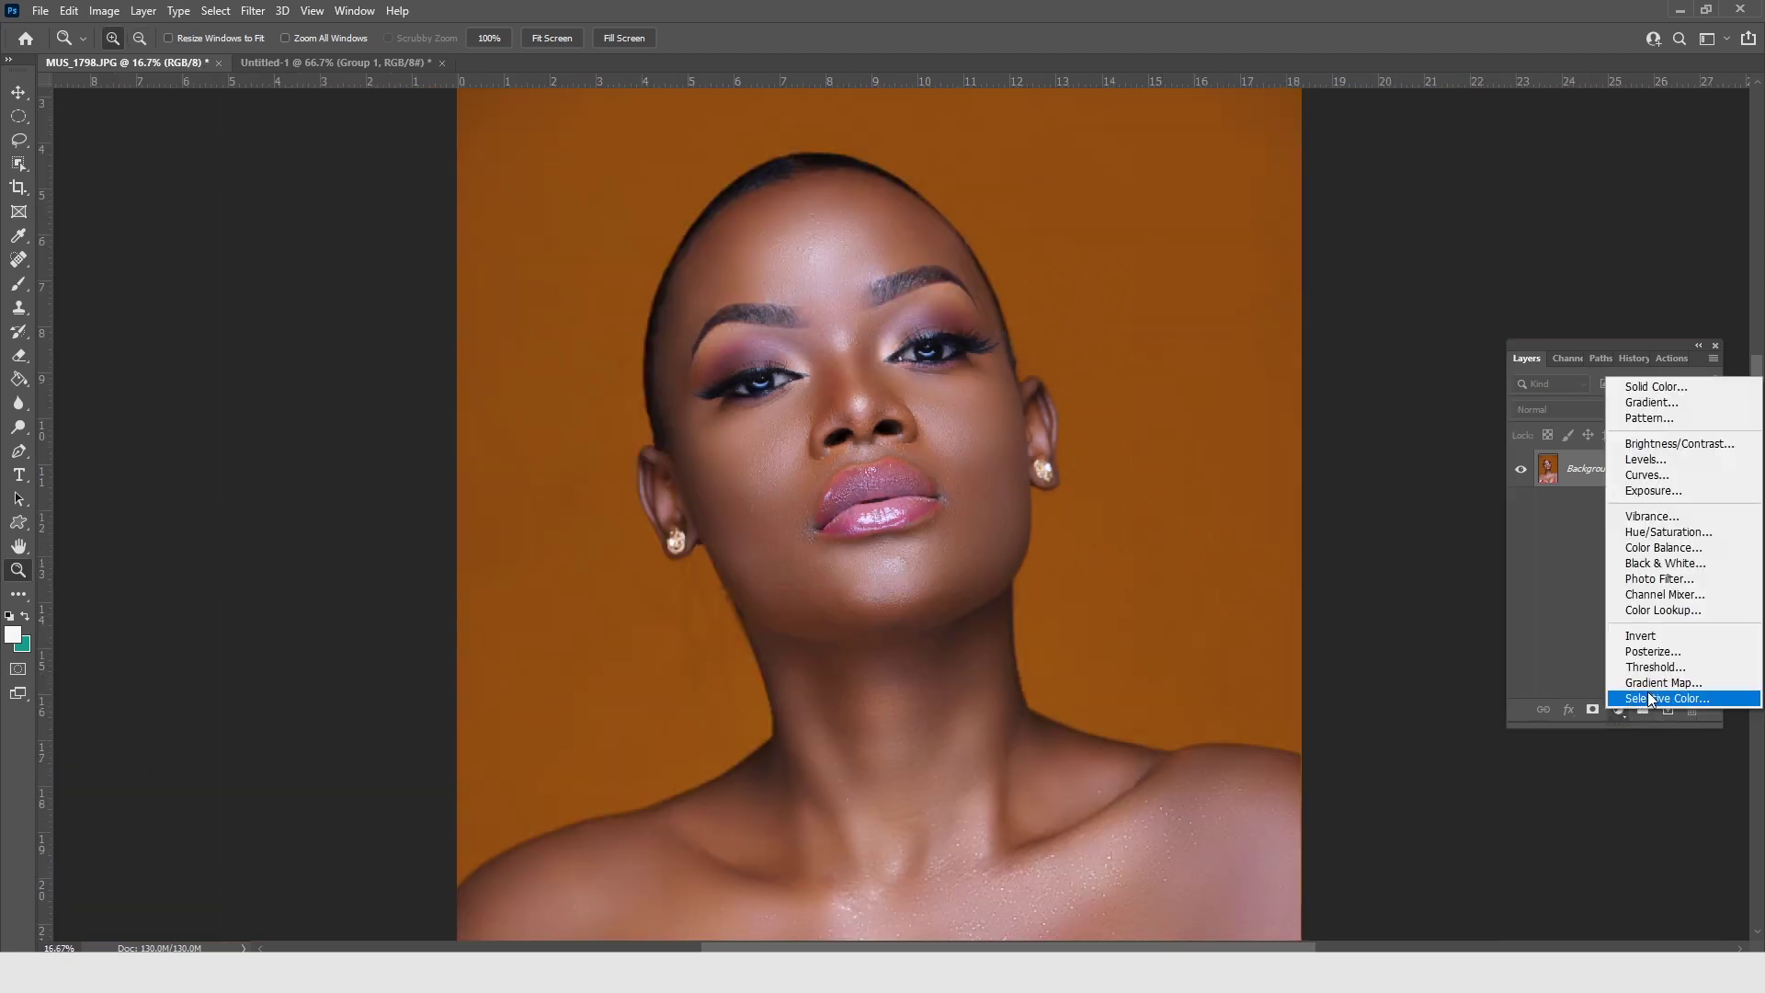
pyautogui.click(1646, 475)
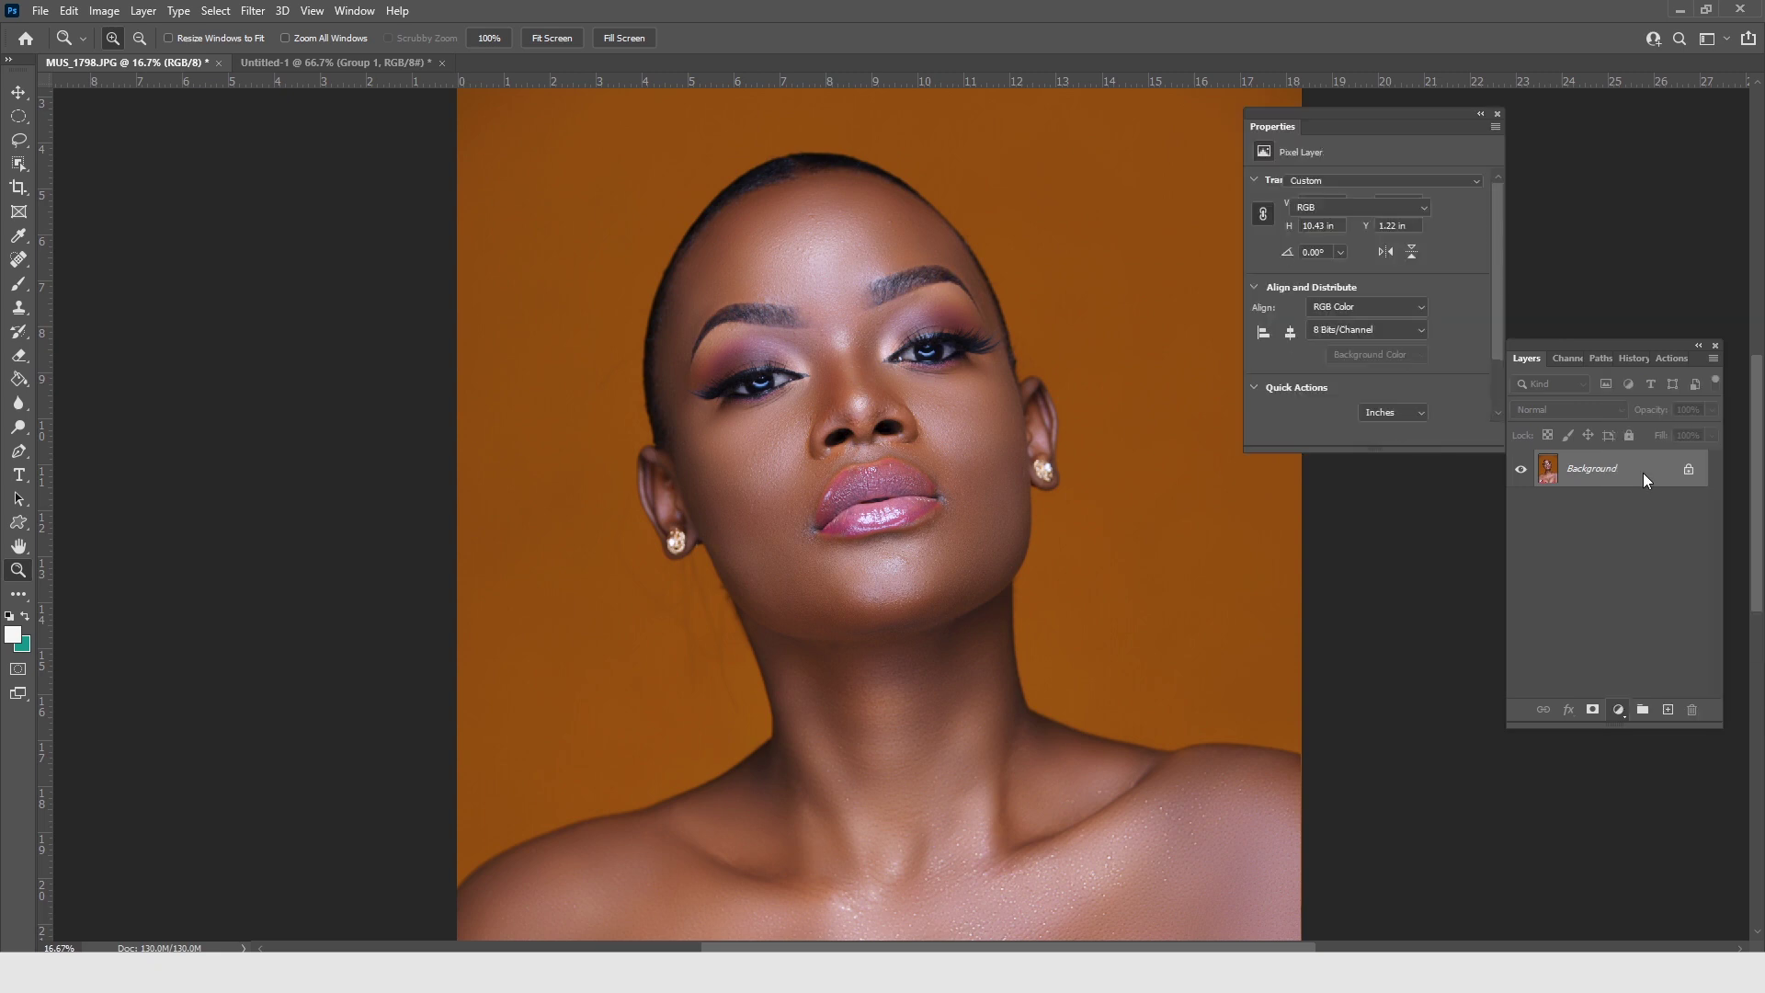
pyautogui.moveTo(1385, 315); pyautogui.dragTo(1399, 332)
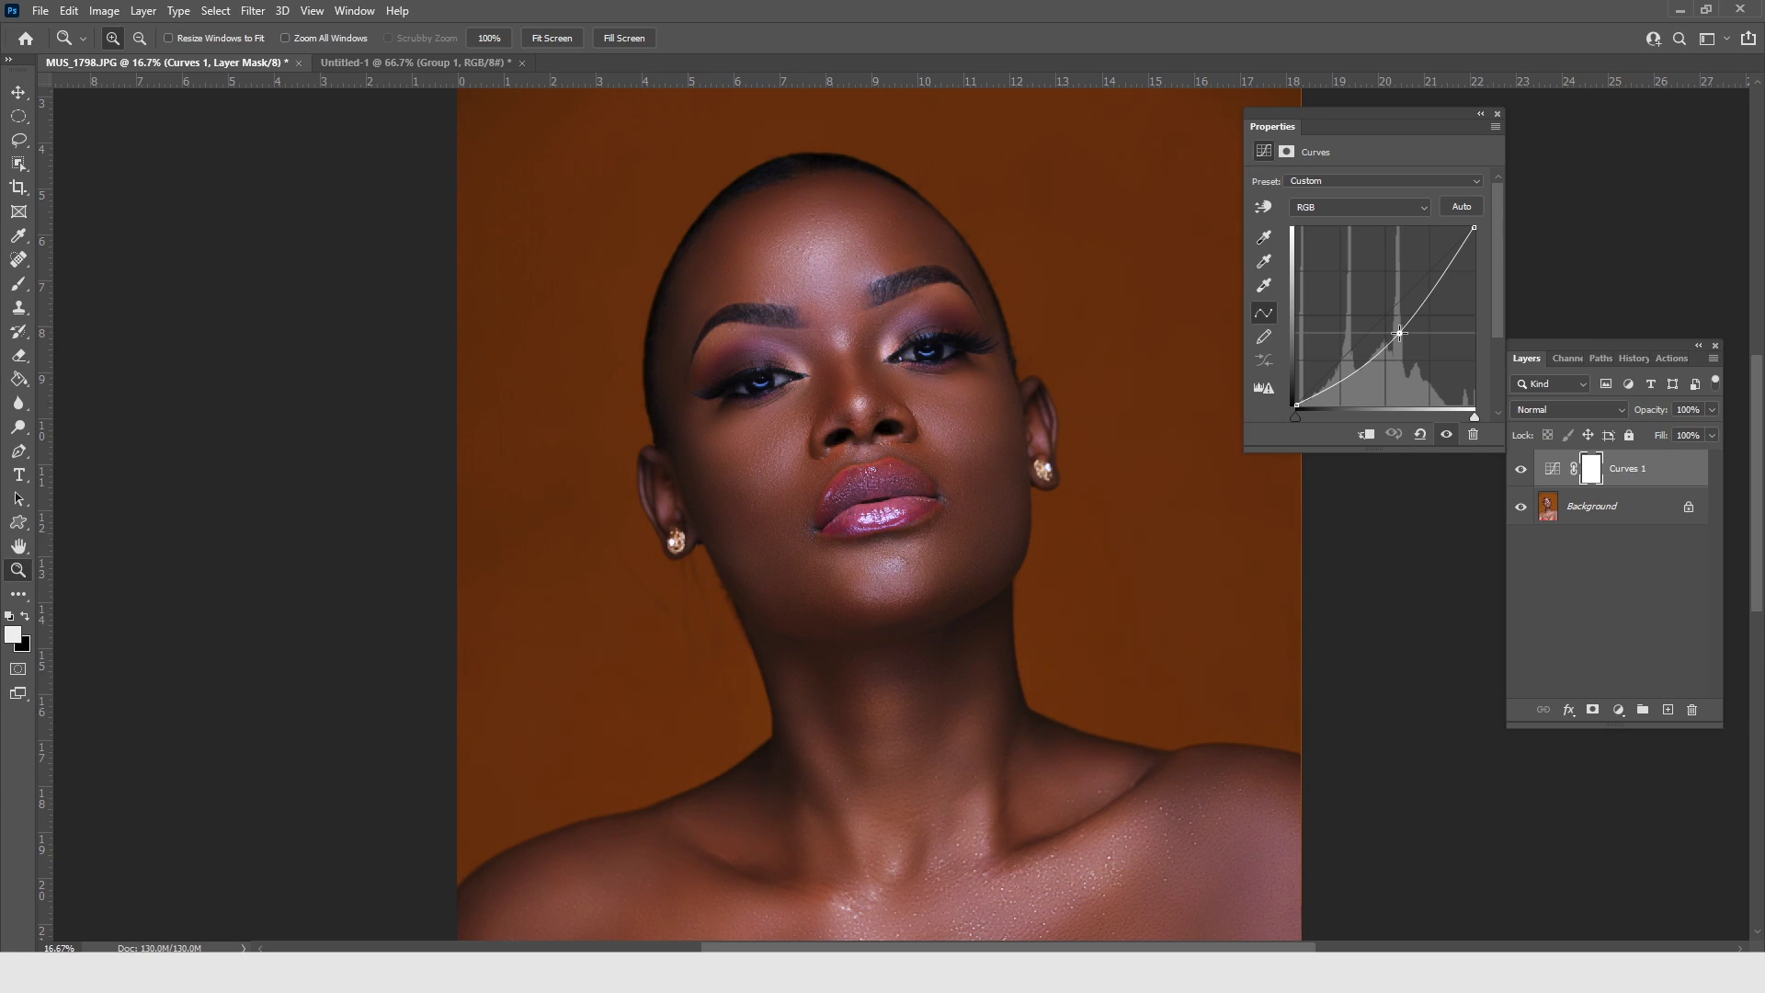
pyautogui.moveTo(1399, 333); pyautogui.dragTo(1400, 332)
# Rename the darkening Curves layer to burn
pyautogui.click(1499, 114)
pyautogui.doubleClick(1628, 469)
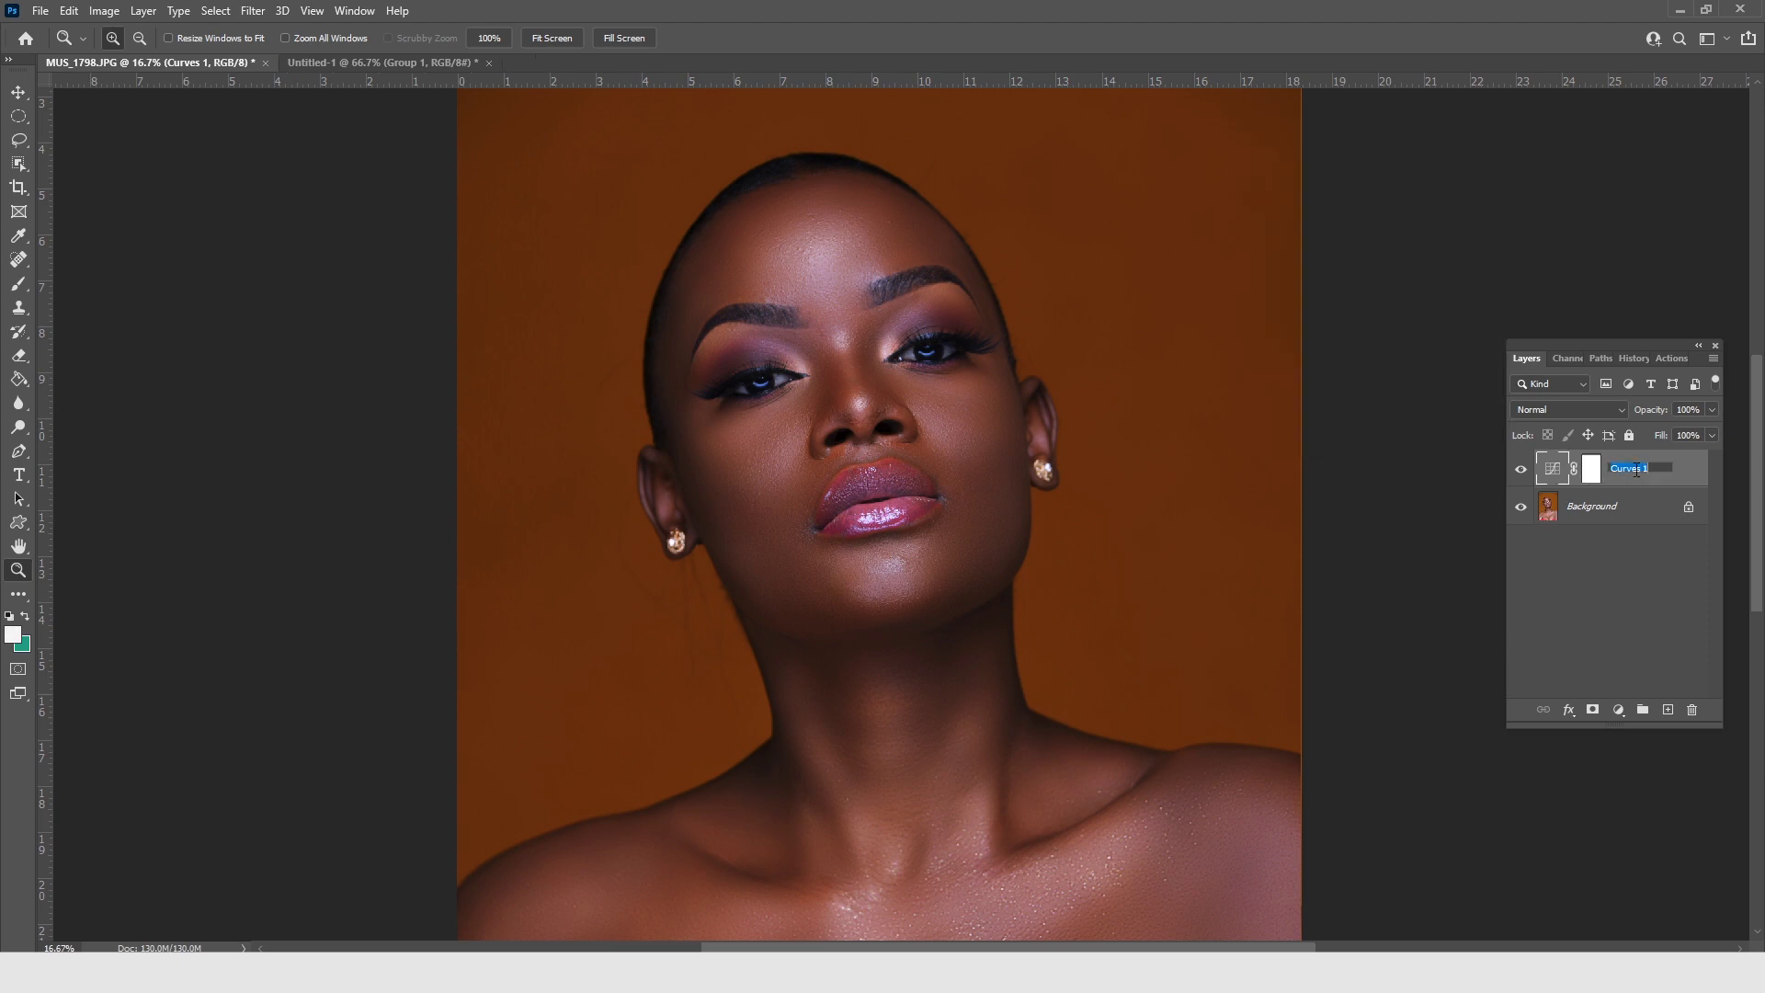
pyautogui.write('burn')
pyautogui.press('Return')
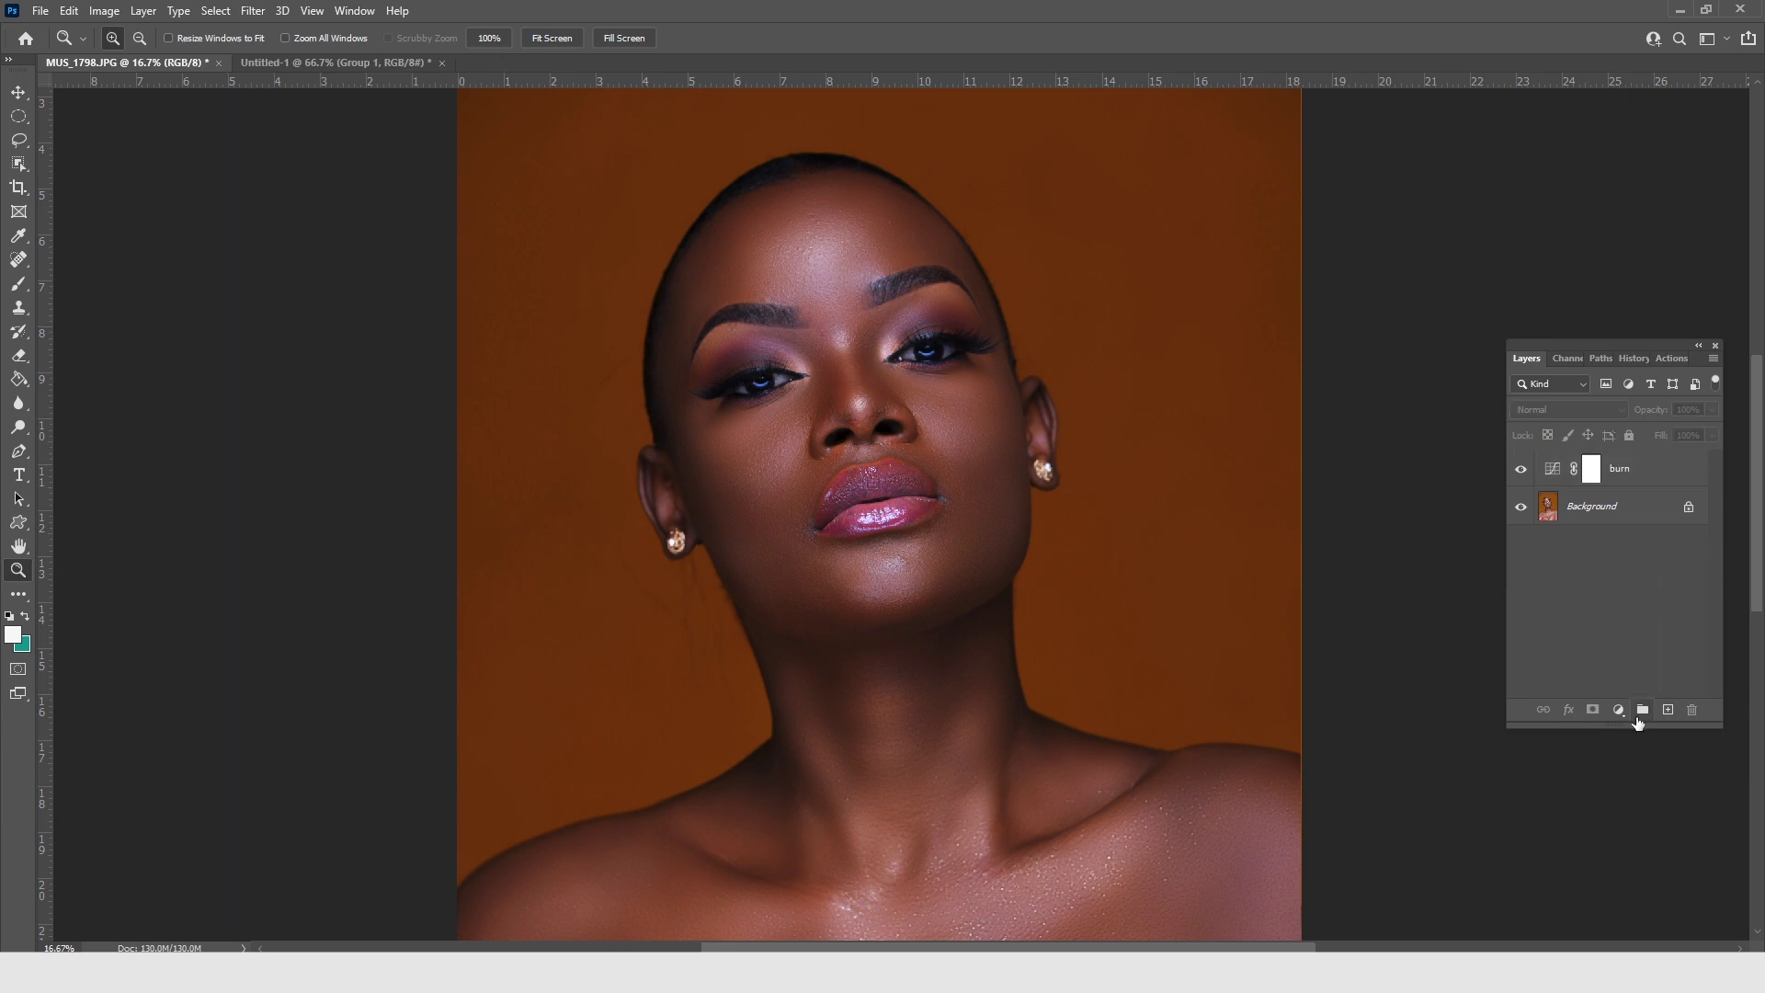
# Add a Hue/Saturation adjustment with saturation +9 clipped to the burn layer, and invert the burn layer's mask to black
pyautogui.hotkey('ctrl', '\\')
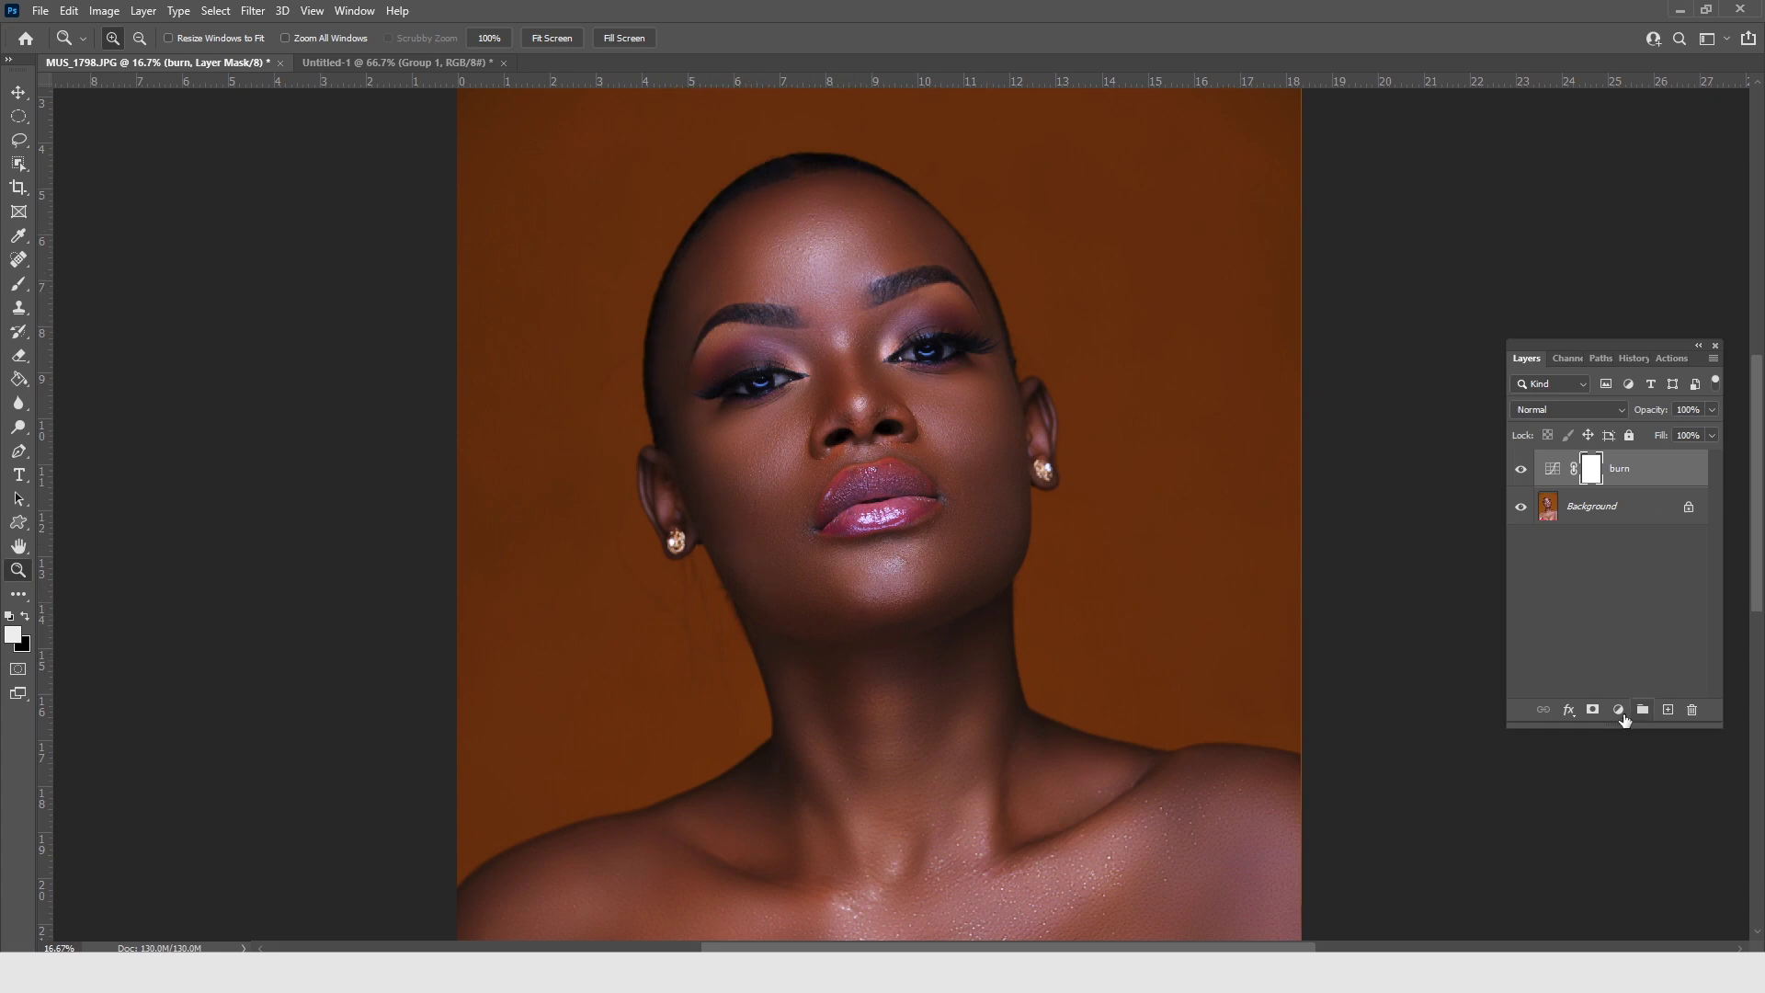
pyautogui.click(1619, 710)
pyautogui.click(1667, 535)
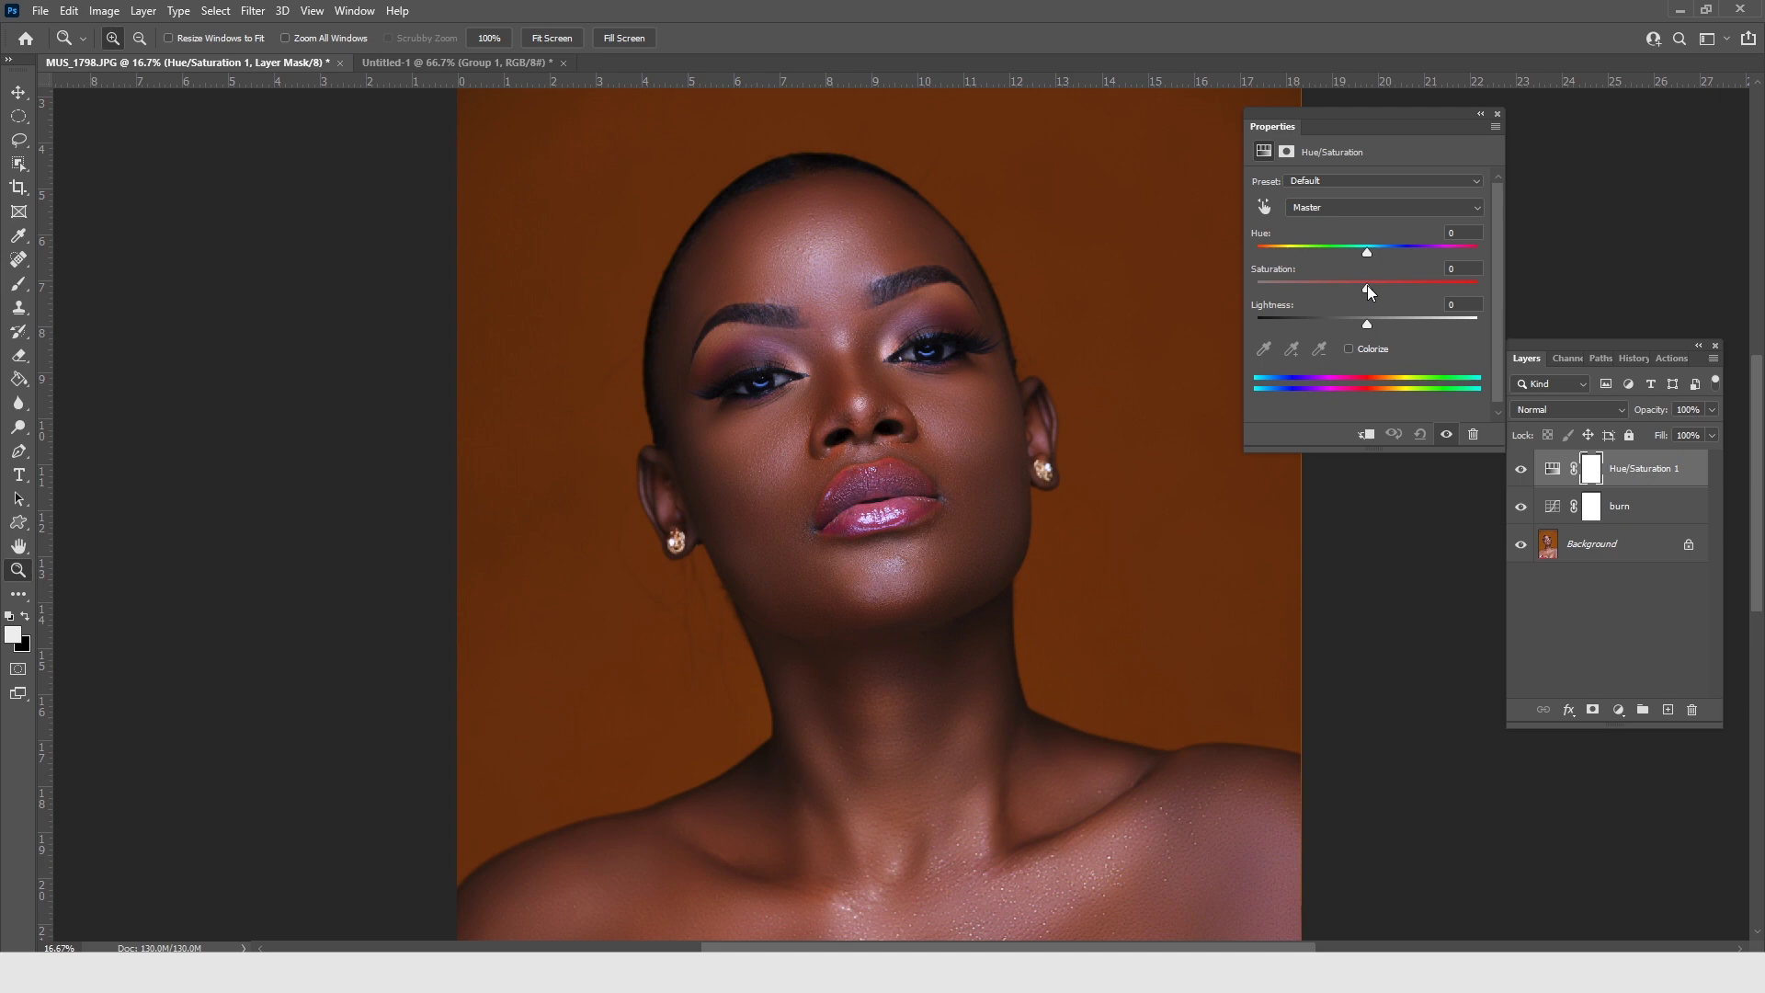
pyautogui.moveTo(1367, 286); pyautogui.dragTo(1371, 286)
pyautogui.click(1368, 437)
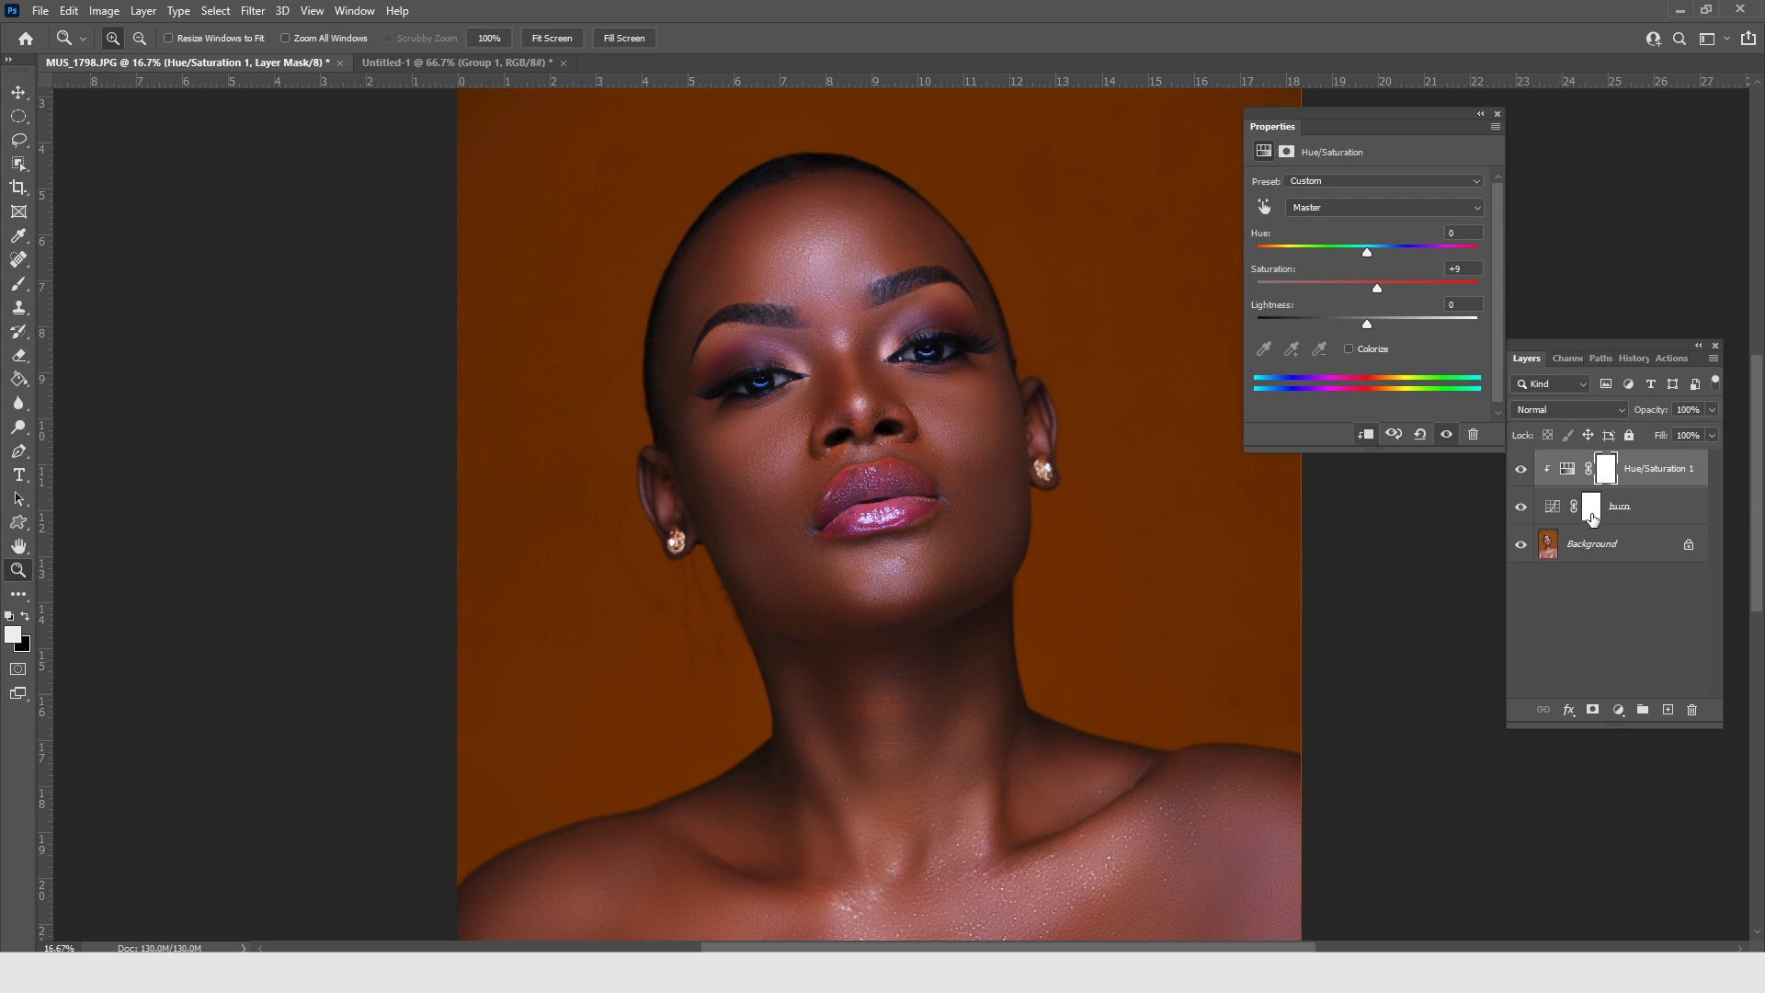
pyautogui.click(1592, 508)
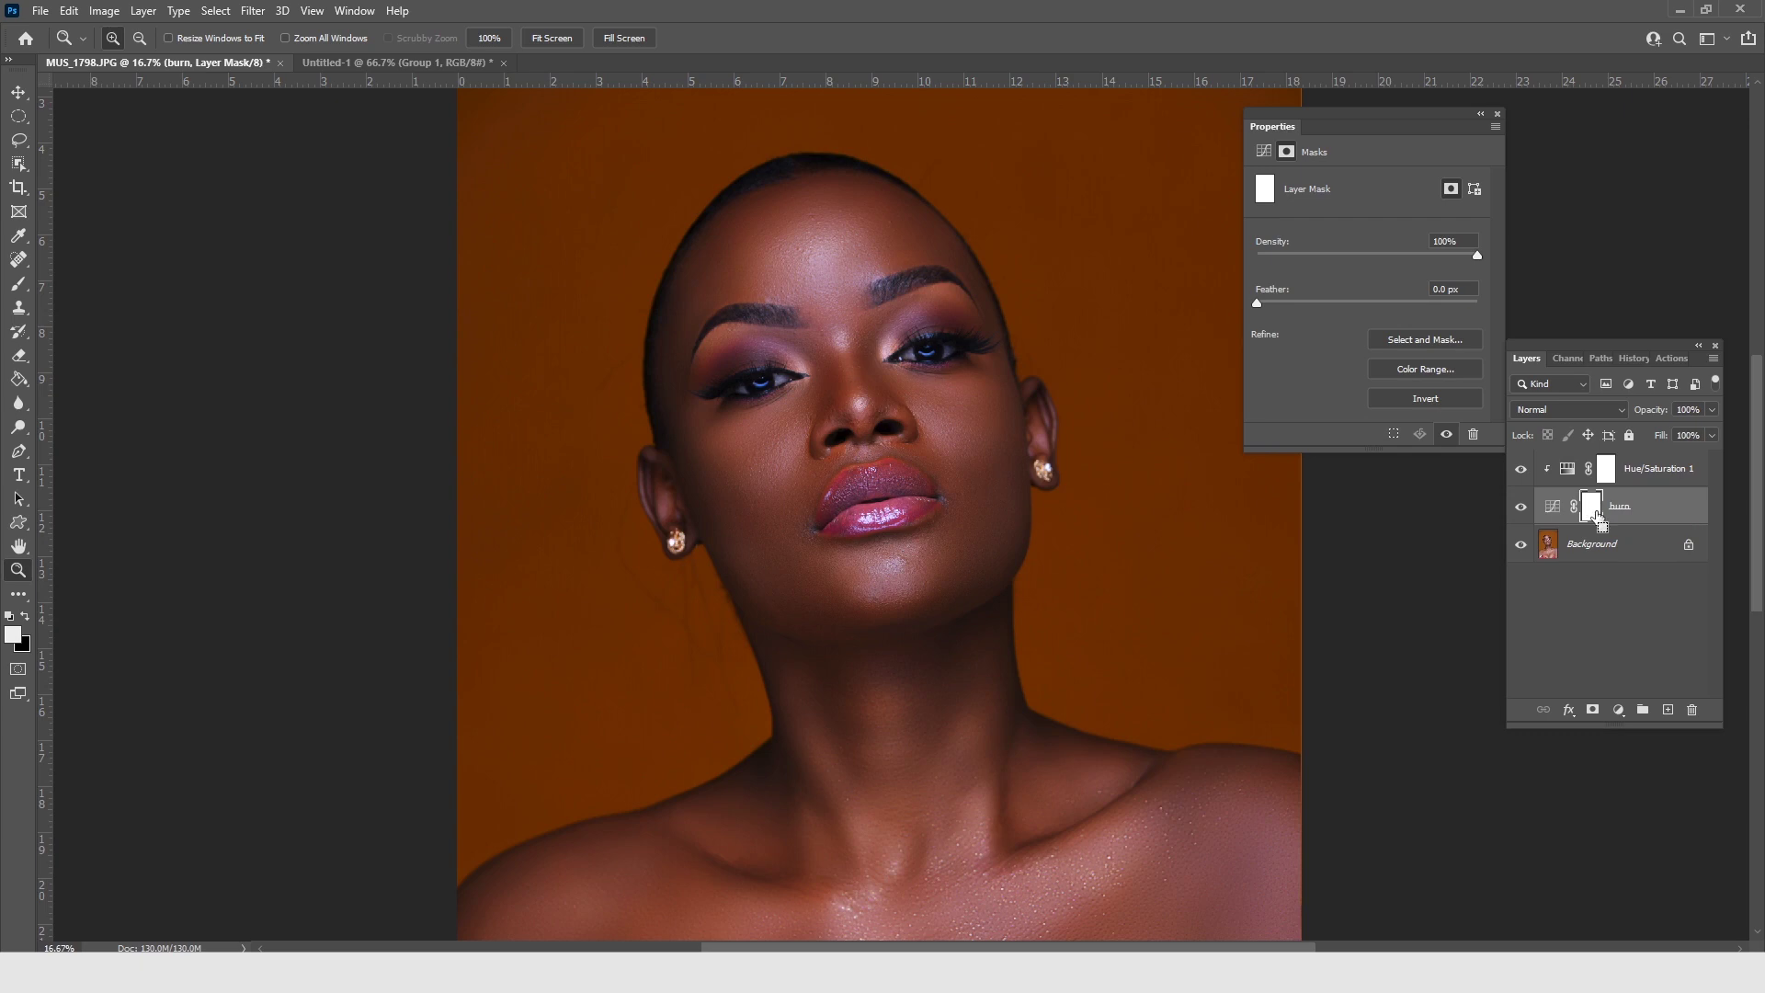
pyautogui.hotkey('ctrl', 'i')
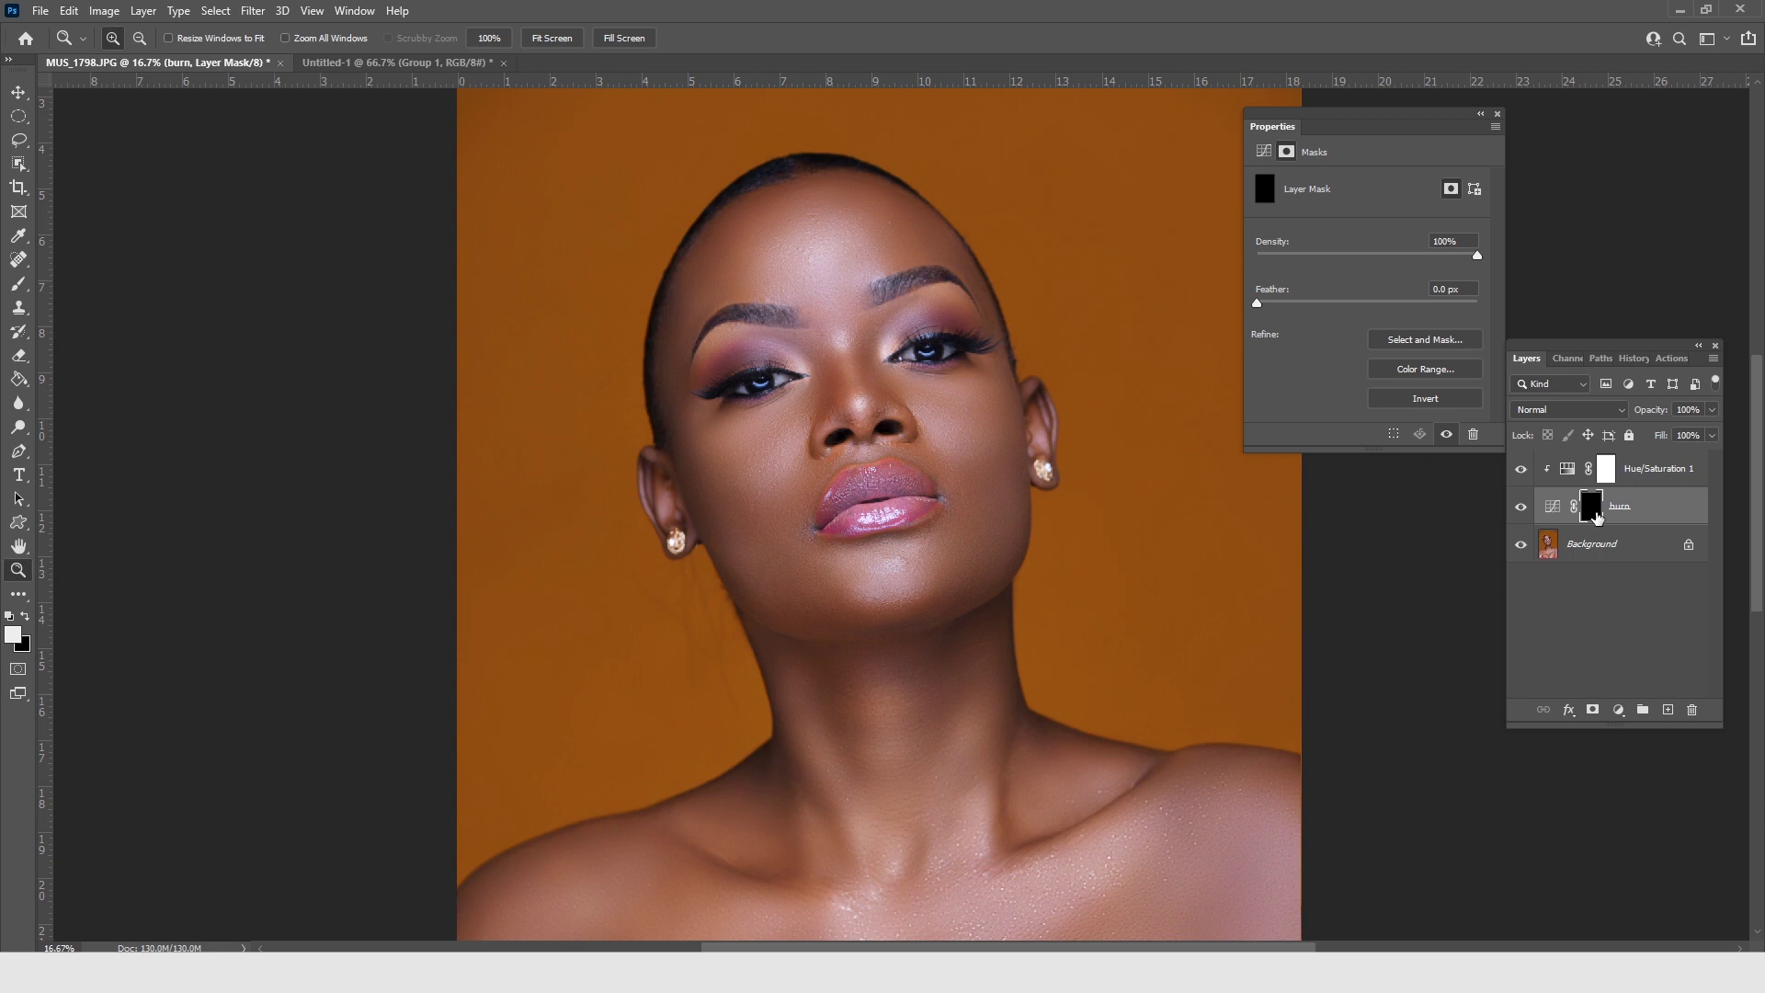
# Add a second Curves adjustment at the top of the layer stack and raise the RGB midtones to brighten the portrait
pyautogui.click(1646, 466)
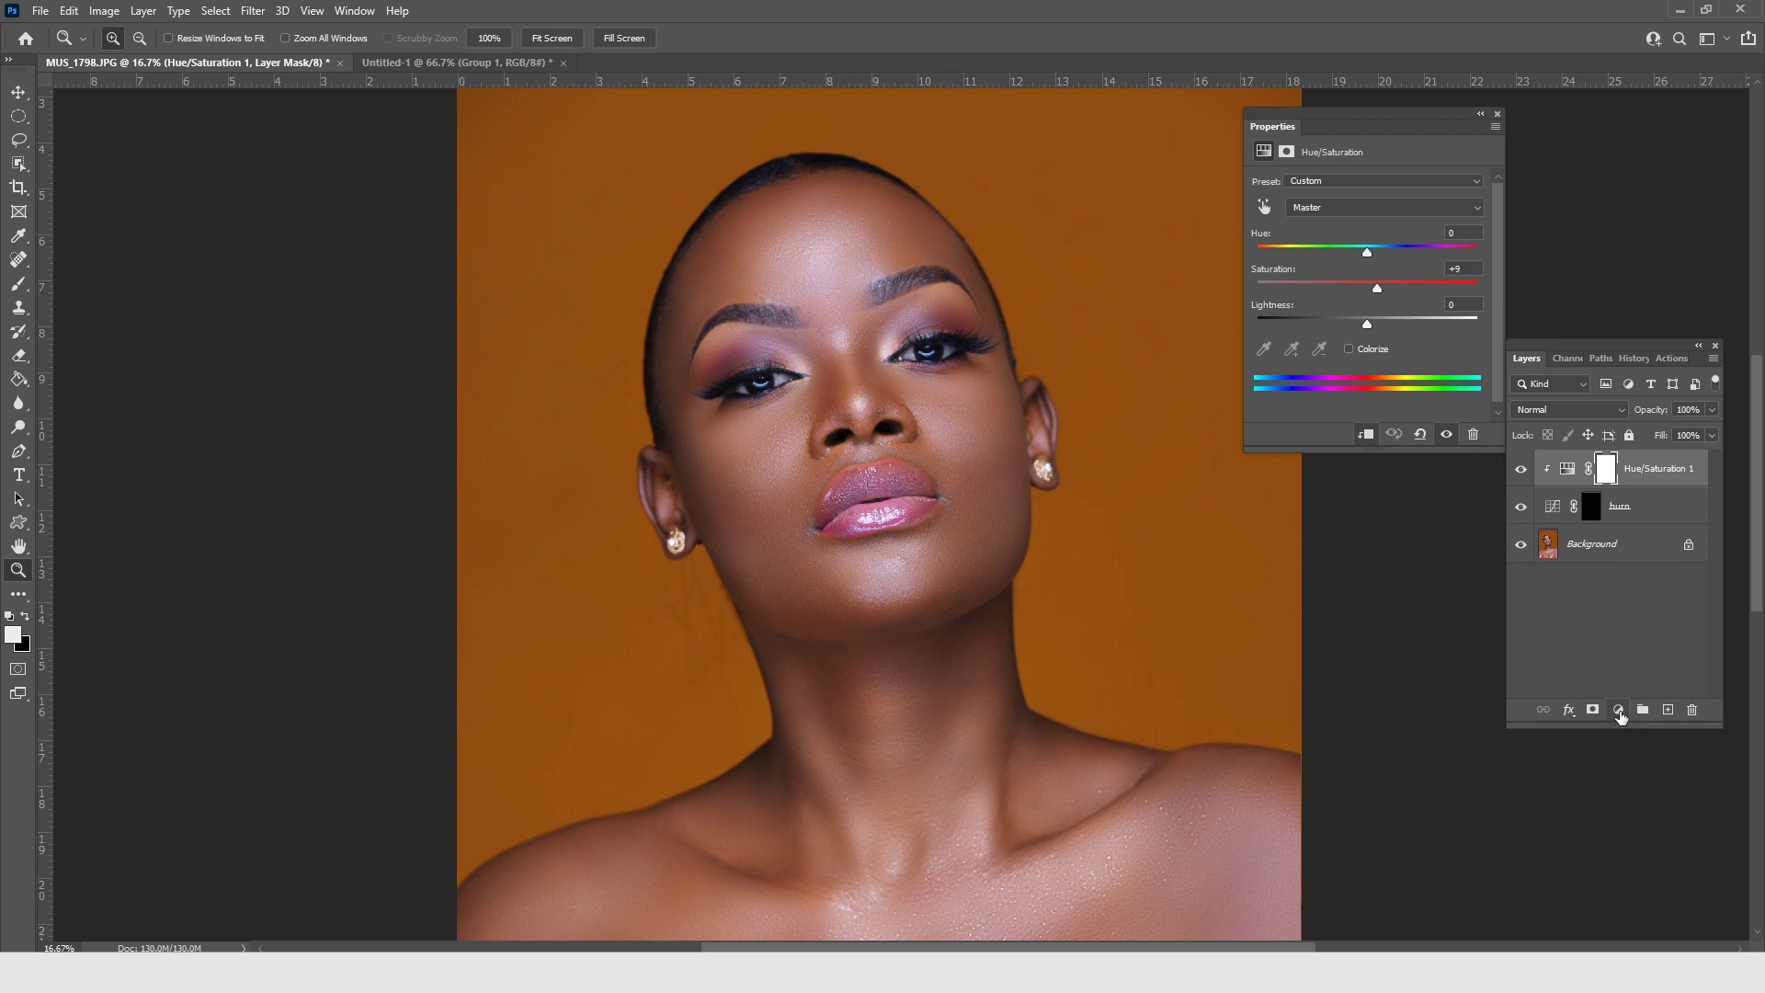
pyautogui.click(1619, 711)
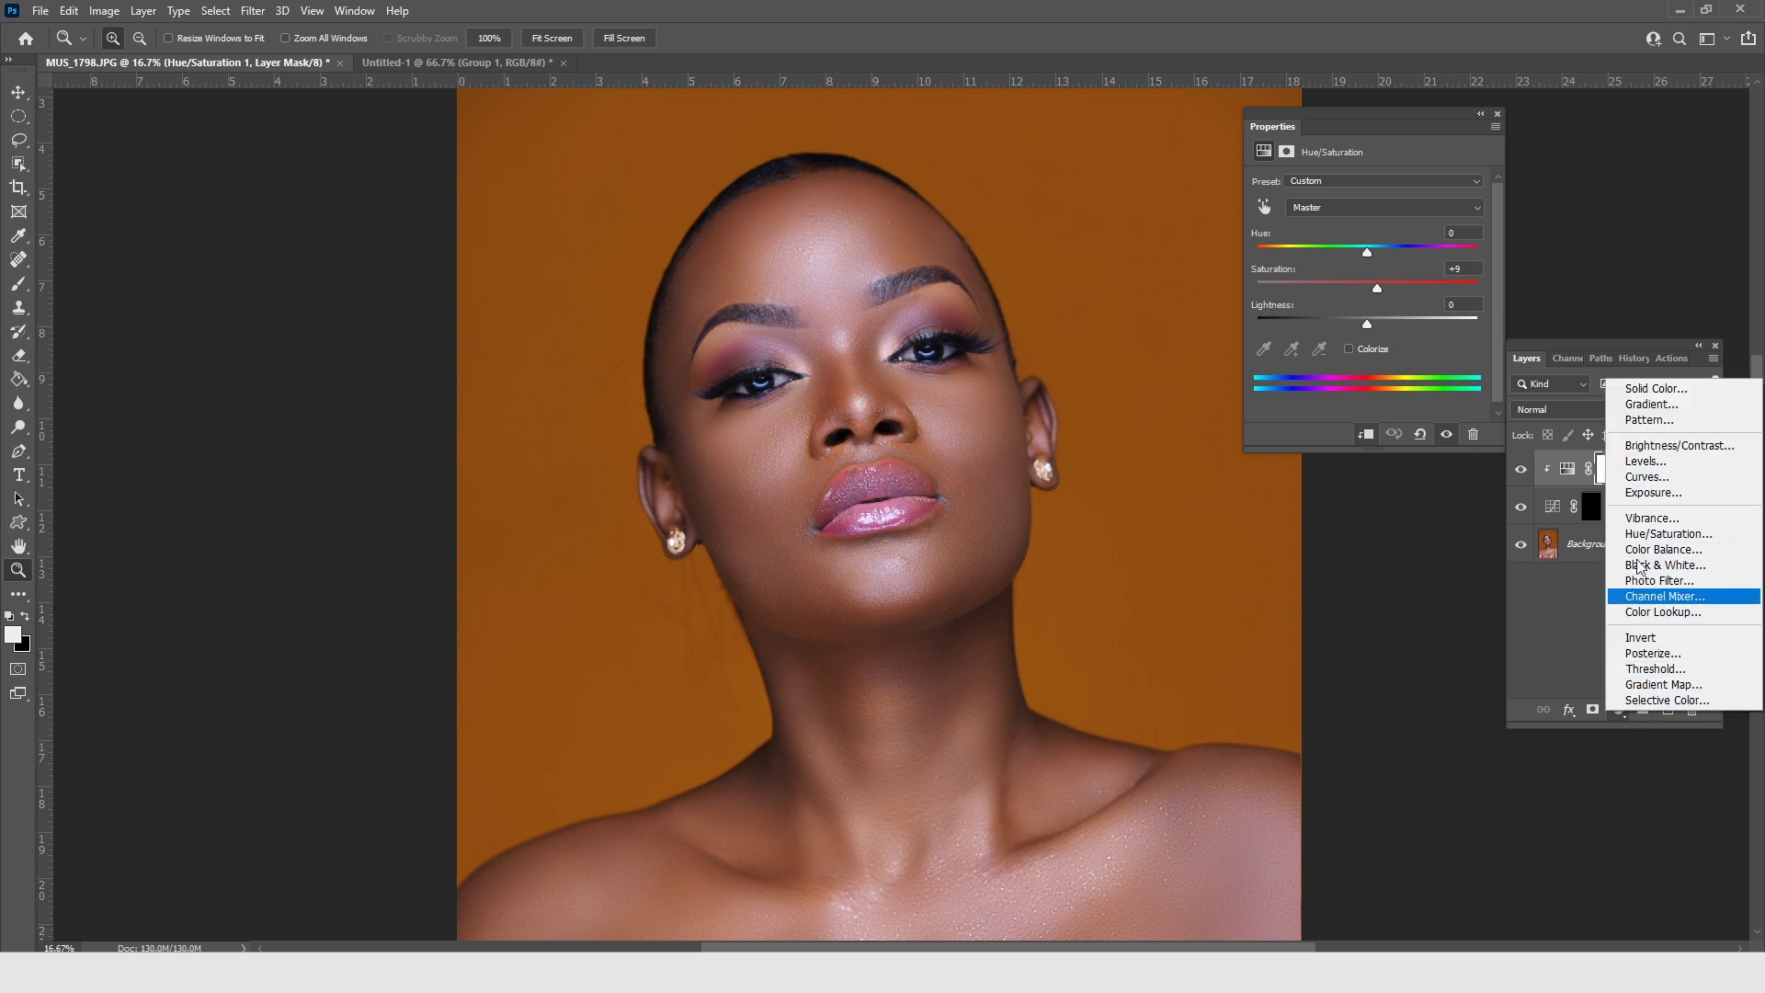
pyautogui.click(1642, 478)
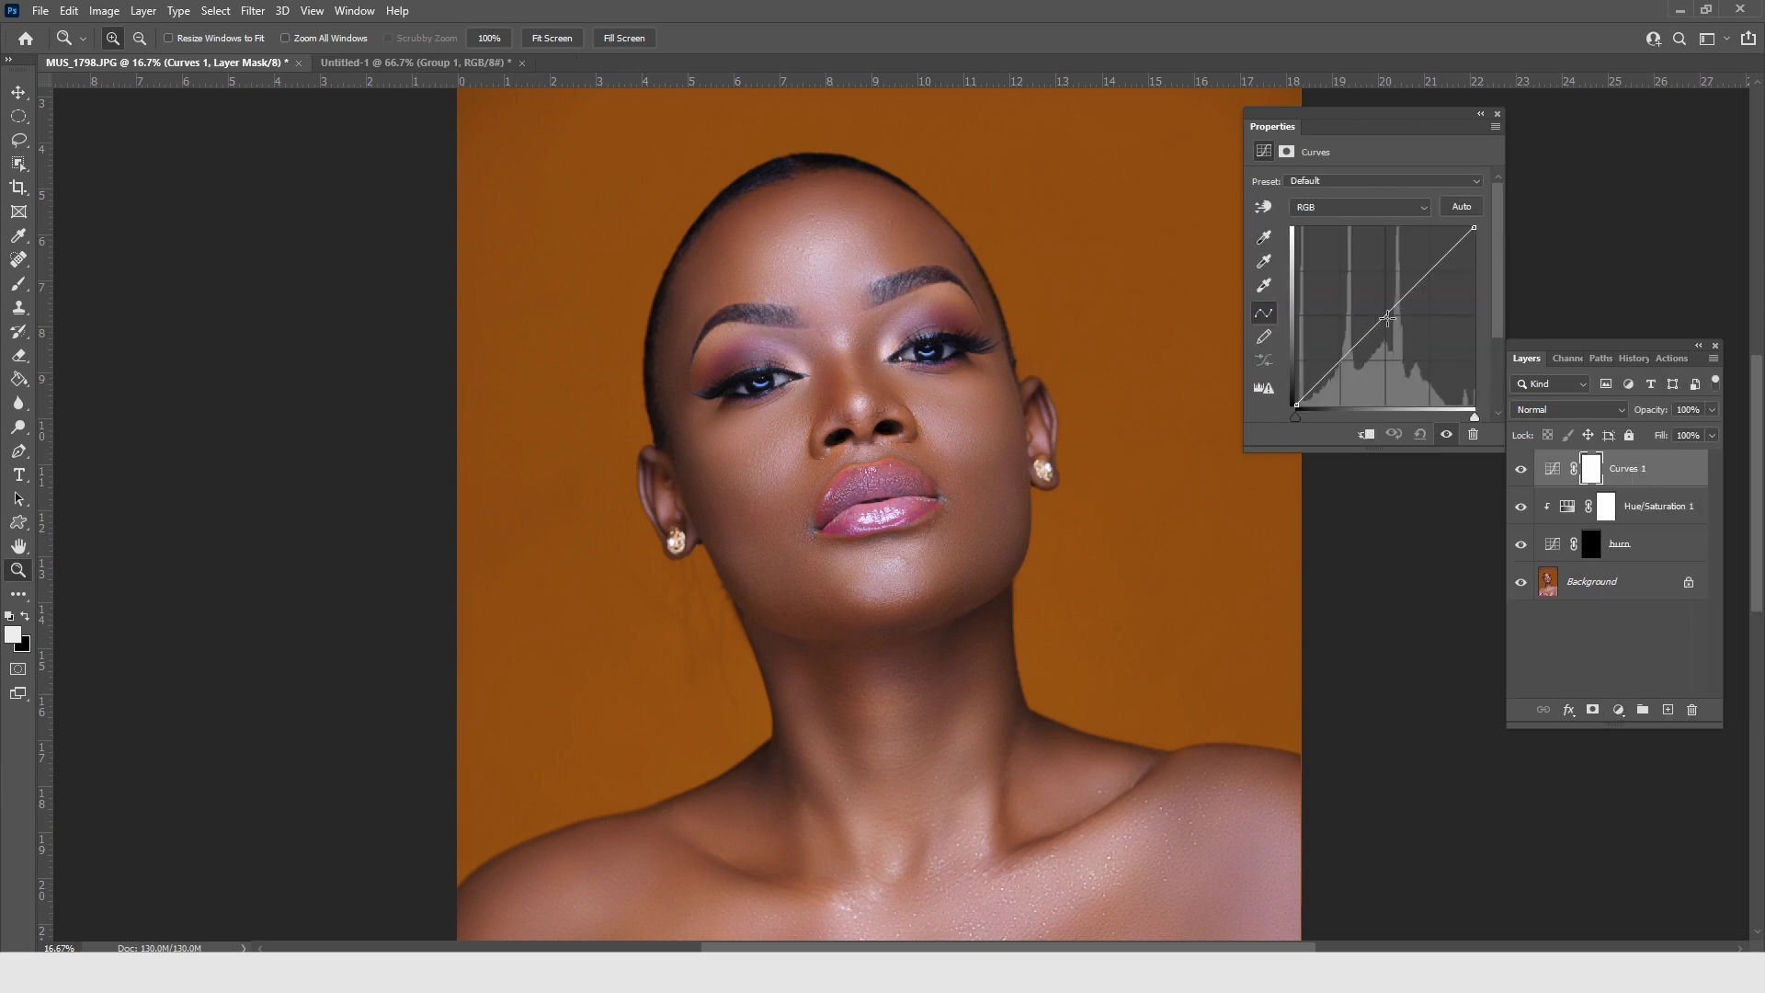
pyautogui.moveTo(1379, 323); pyautogui.dragTo(1367, 310)
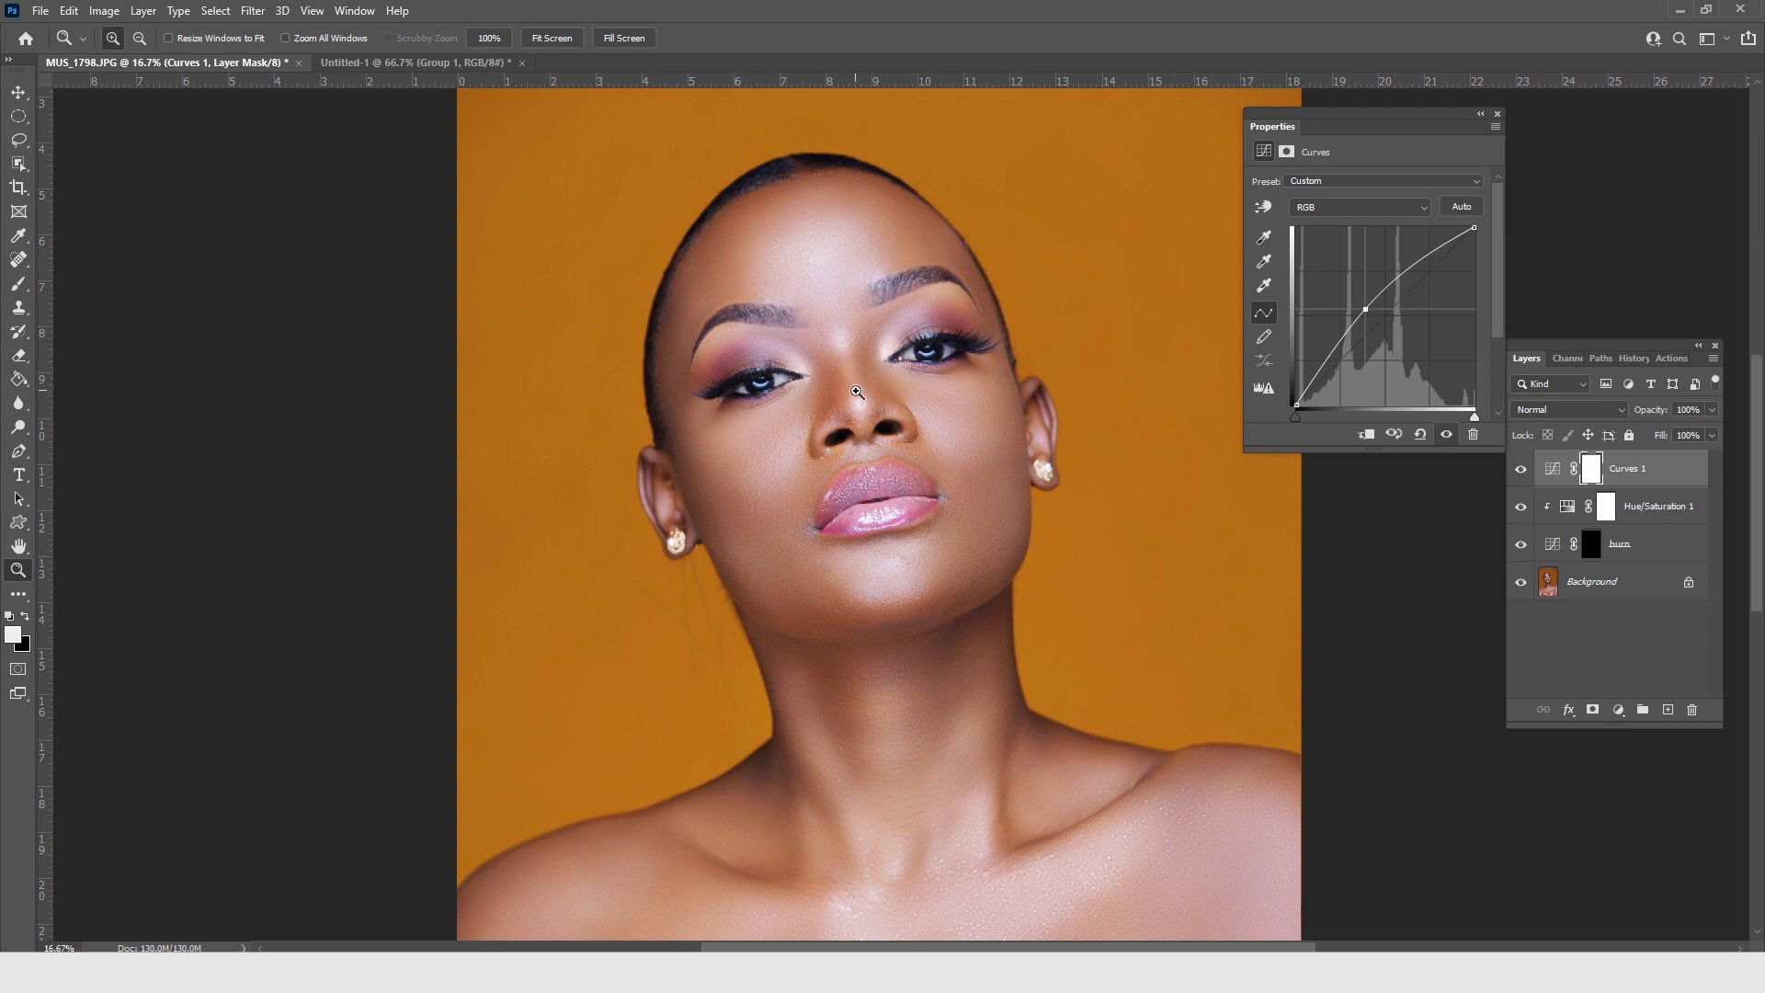
pyautogui.click(1499, 116)
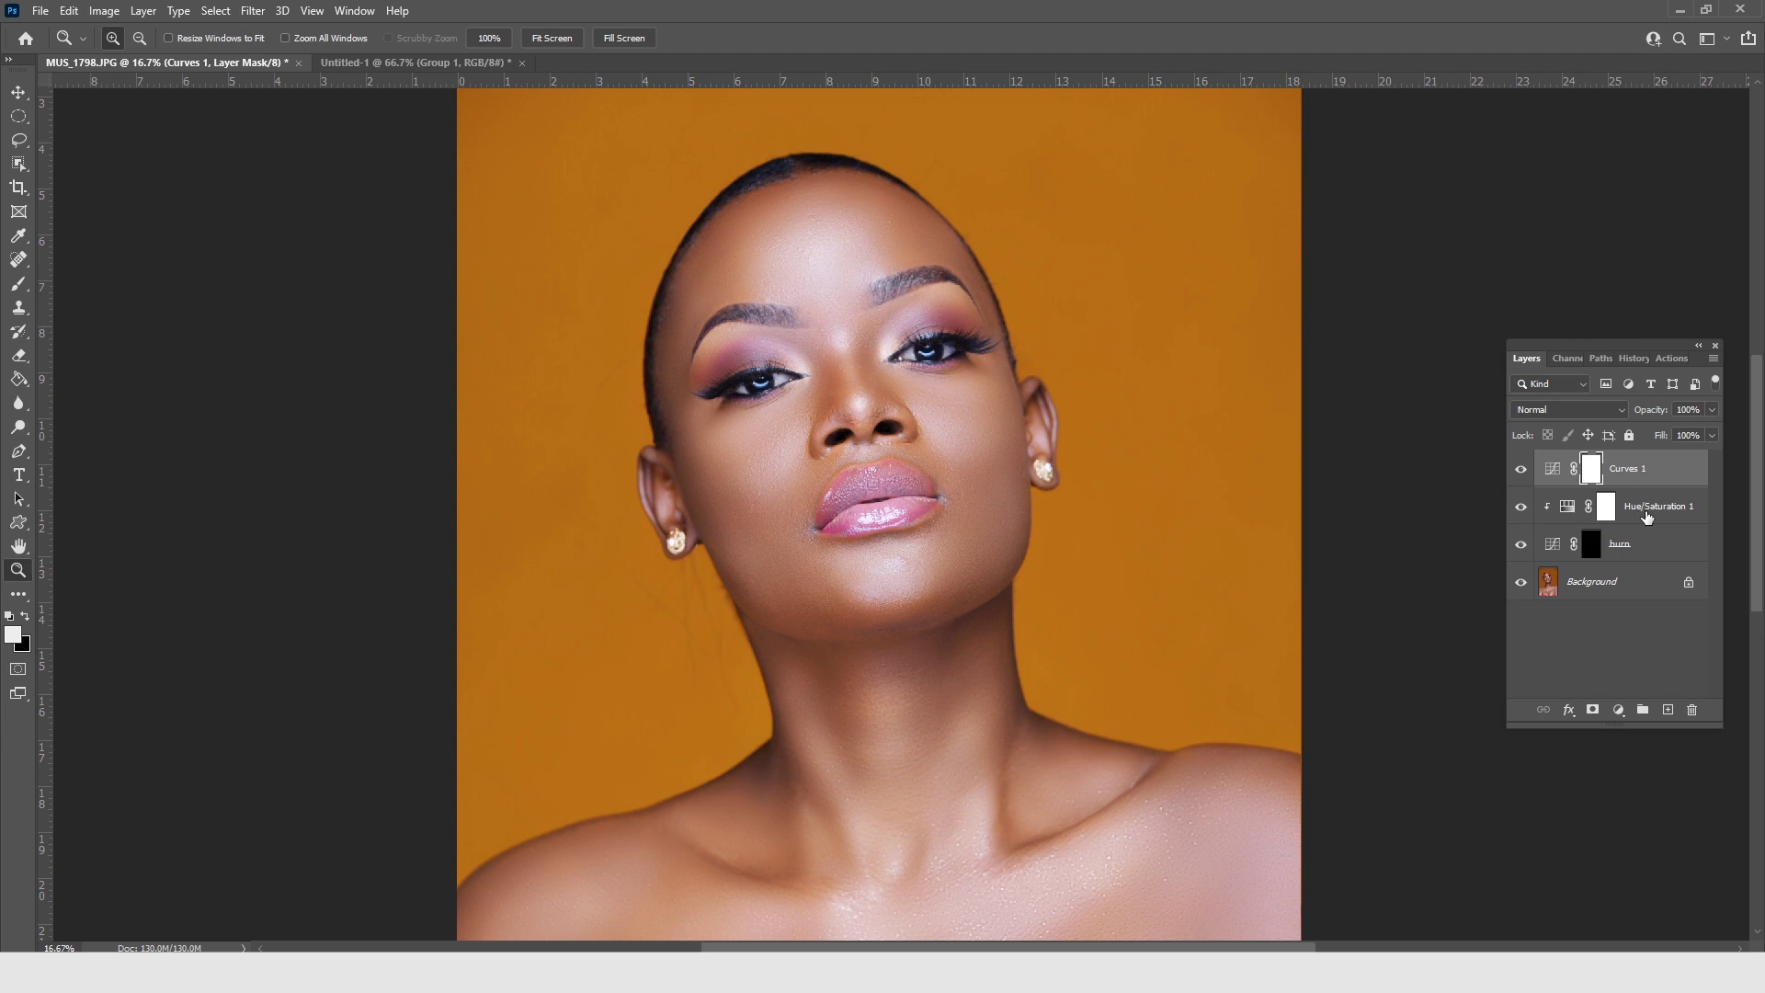
# Add a Hue/Saturation adjustment with saturation -9 and clip it to the brightening Curves layer
pyautogui.click(1621, 710)
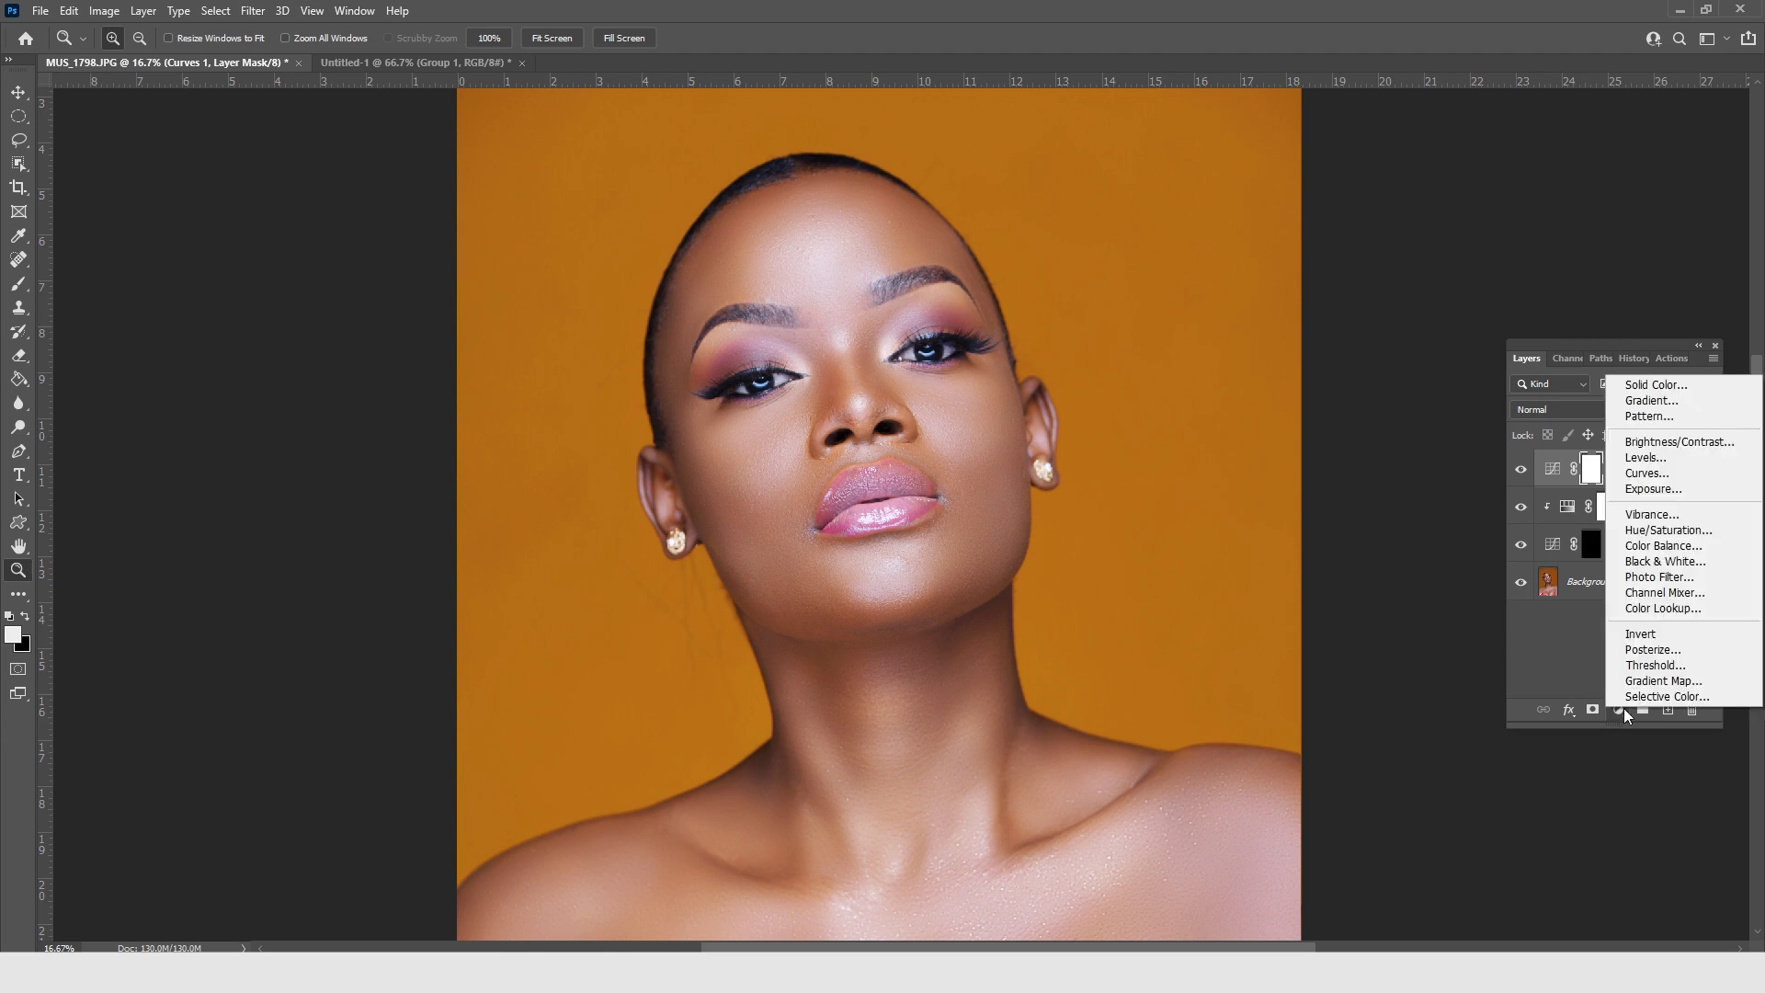
pyautogui.click(1660, 531)
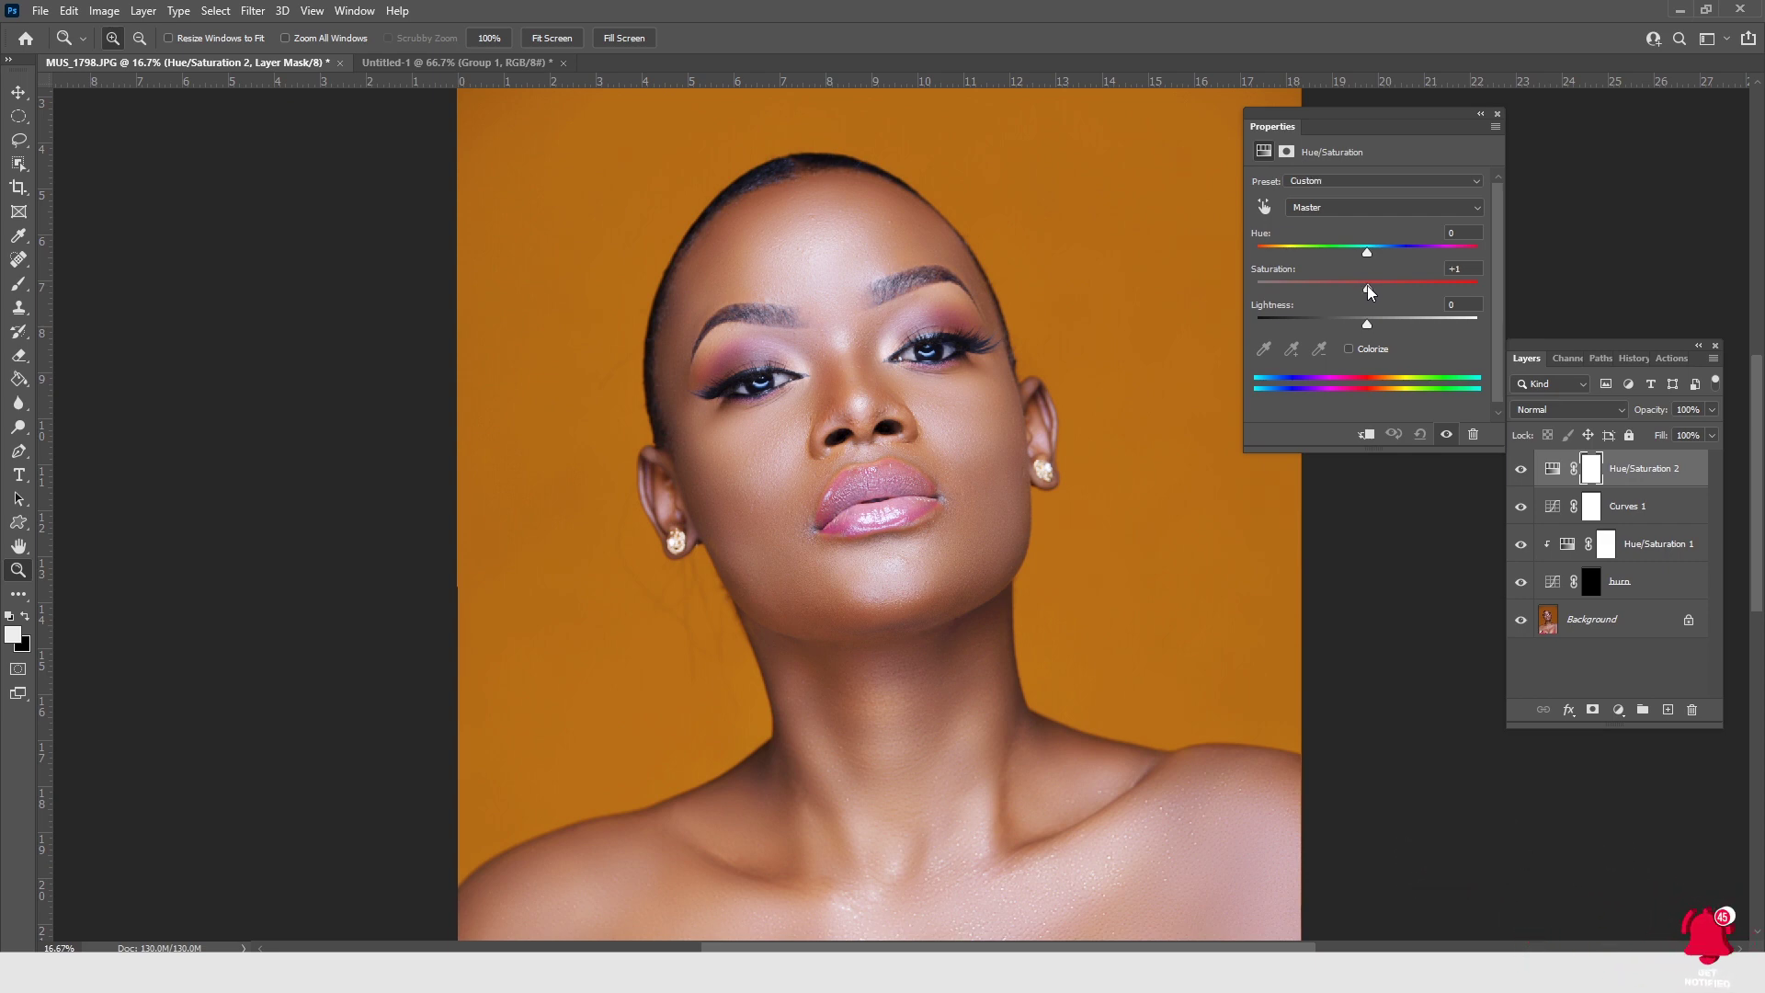
pyautogui.moveTo(1367, 285)
pyautogui.mouseDown()
pyautogui.moveTo(1280, 285)
pyautogui.moveTo(1374, 278)
pyautogui.moveTo(1358, 277)
pyautogui.mouseUp()
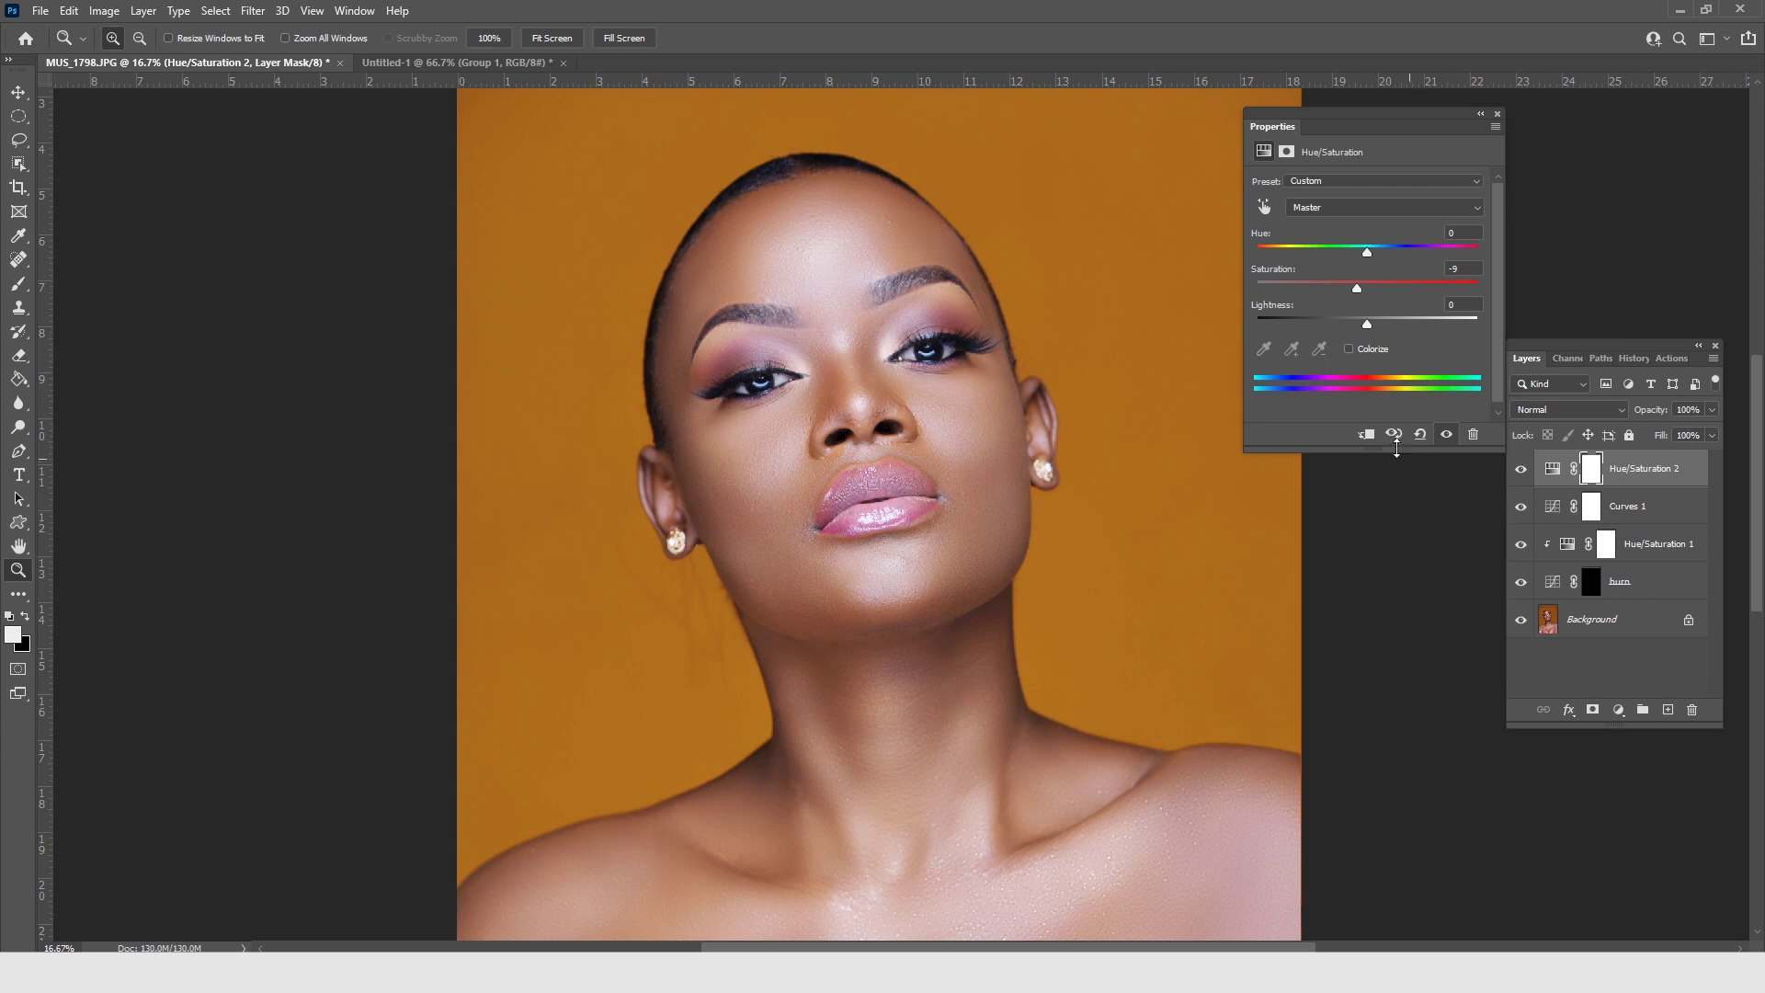
pyautogui.click(1368, 435)
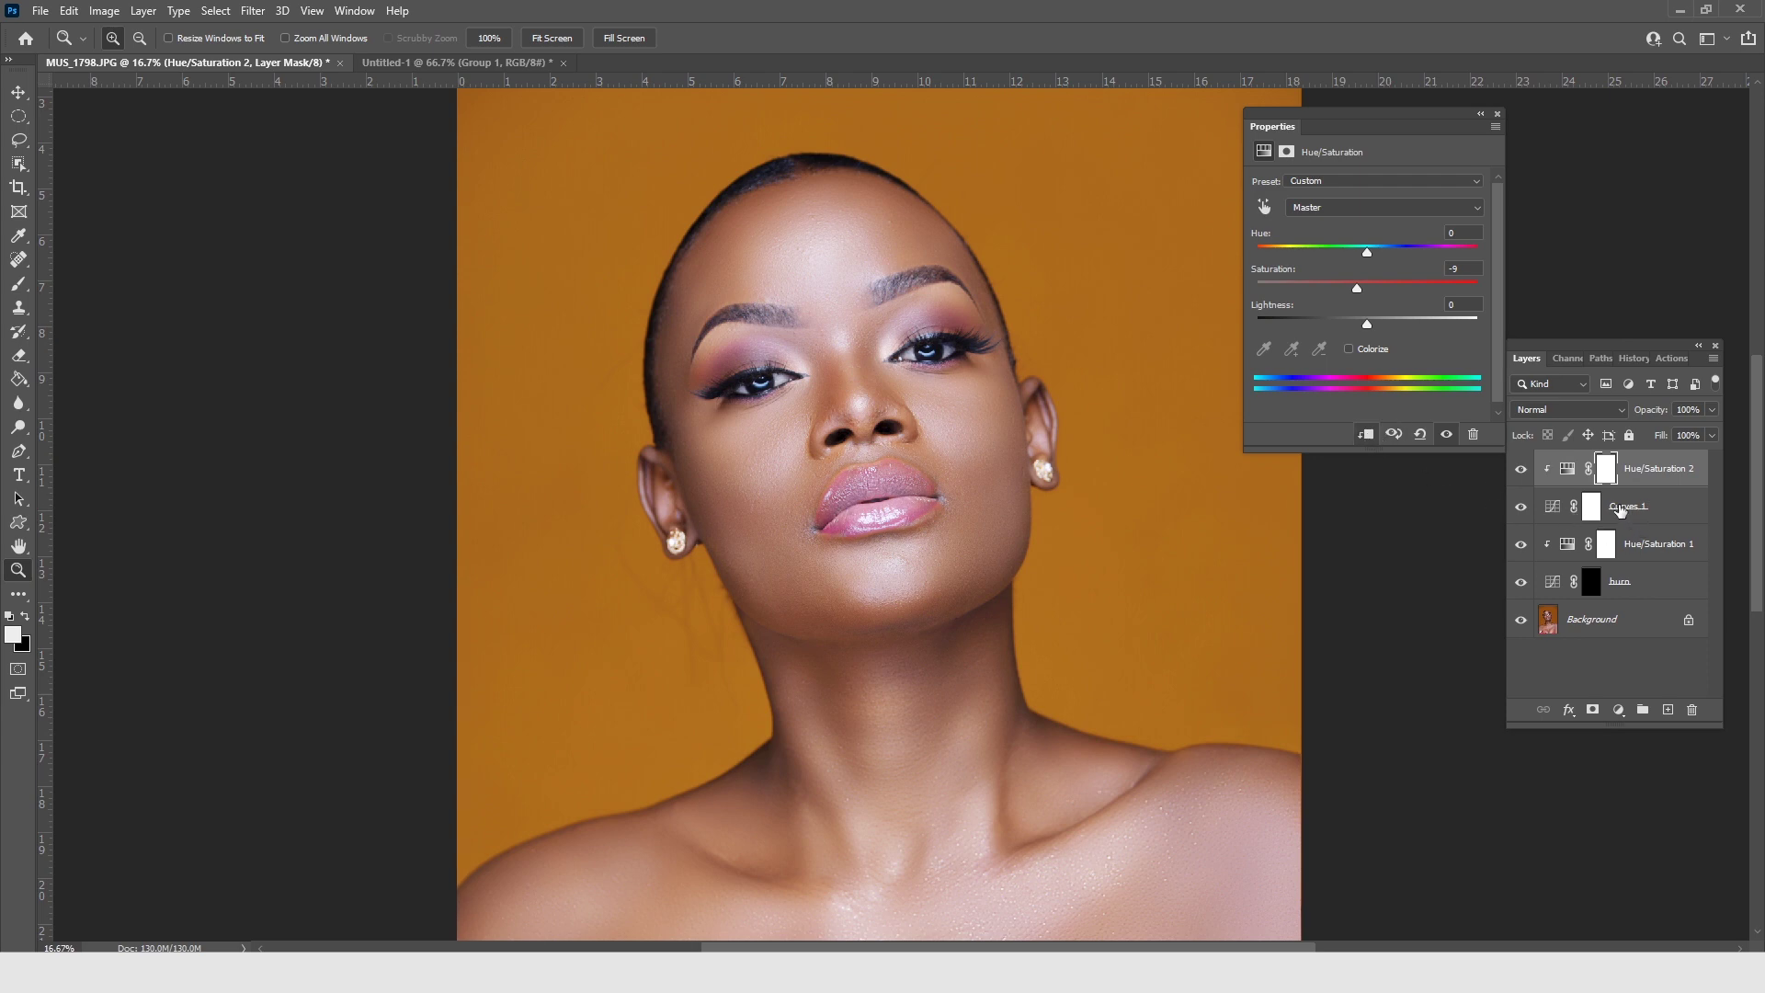
# Rename the brightening Curves layer to dodge and invert its mask to black
pyautogui.doubleClick(1632, 506)
pyautogui.write('d')
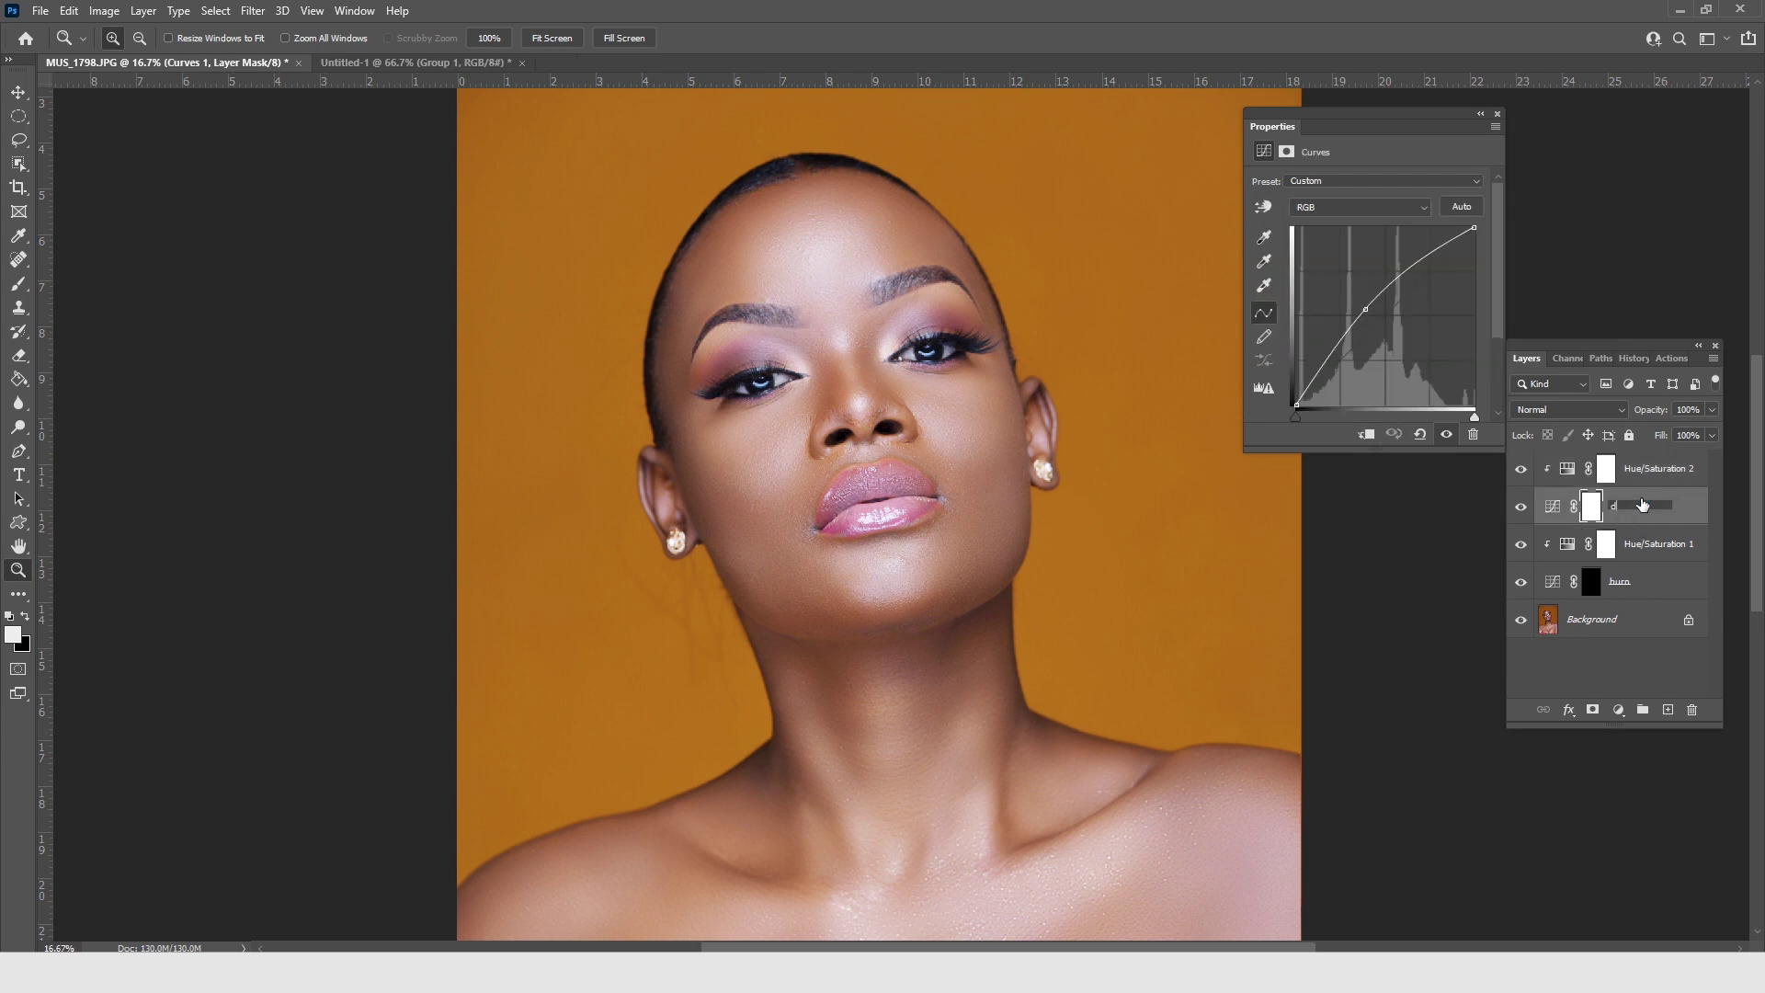
pyautogui.write('odge')
pyautogui.click(1651, 466)
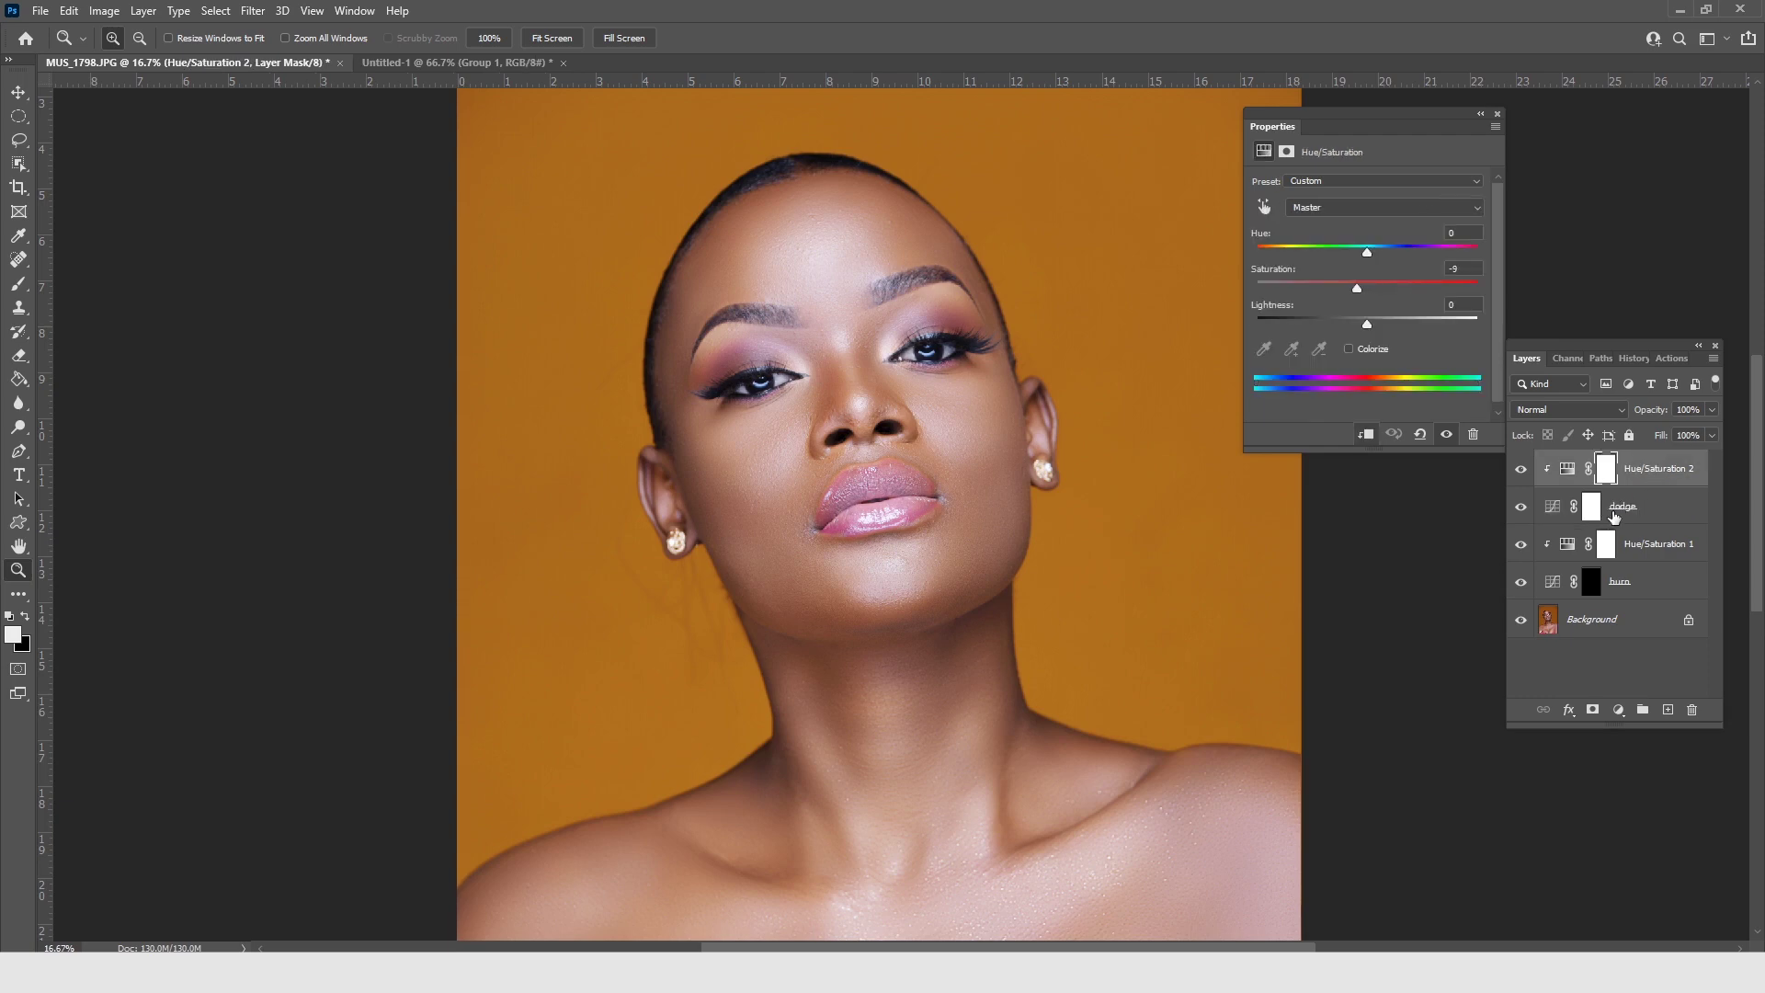
pyautogui.click(1593, 509)
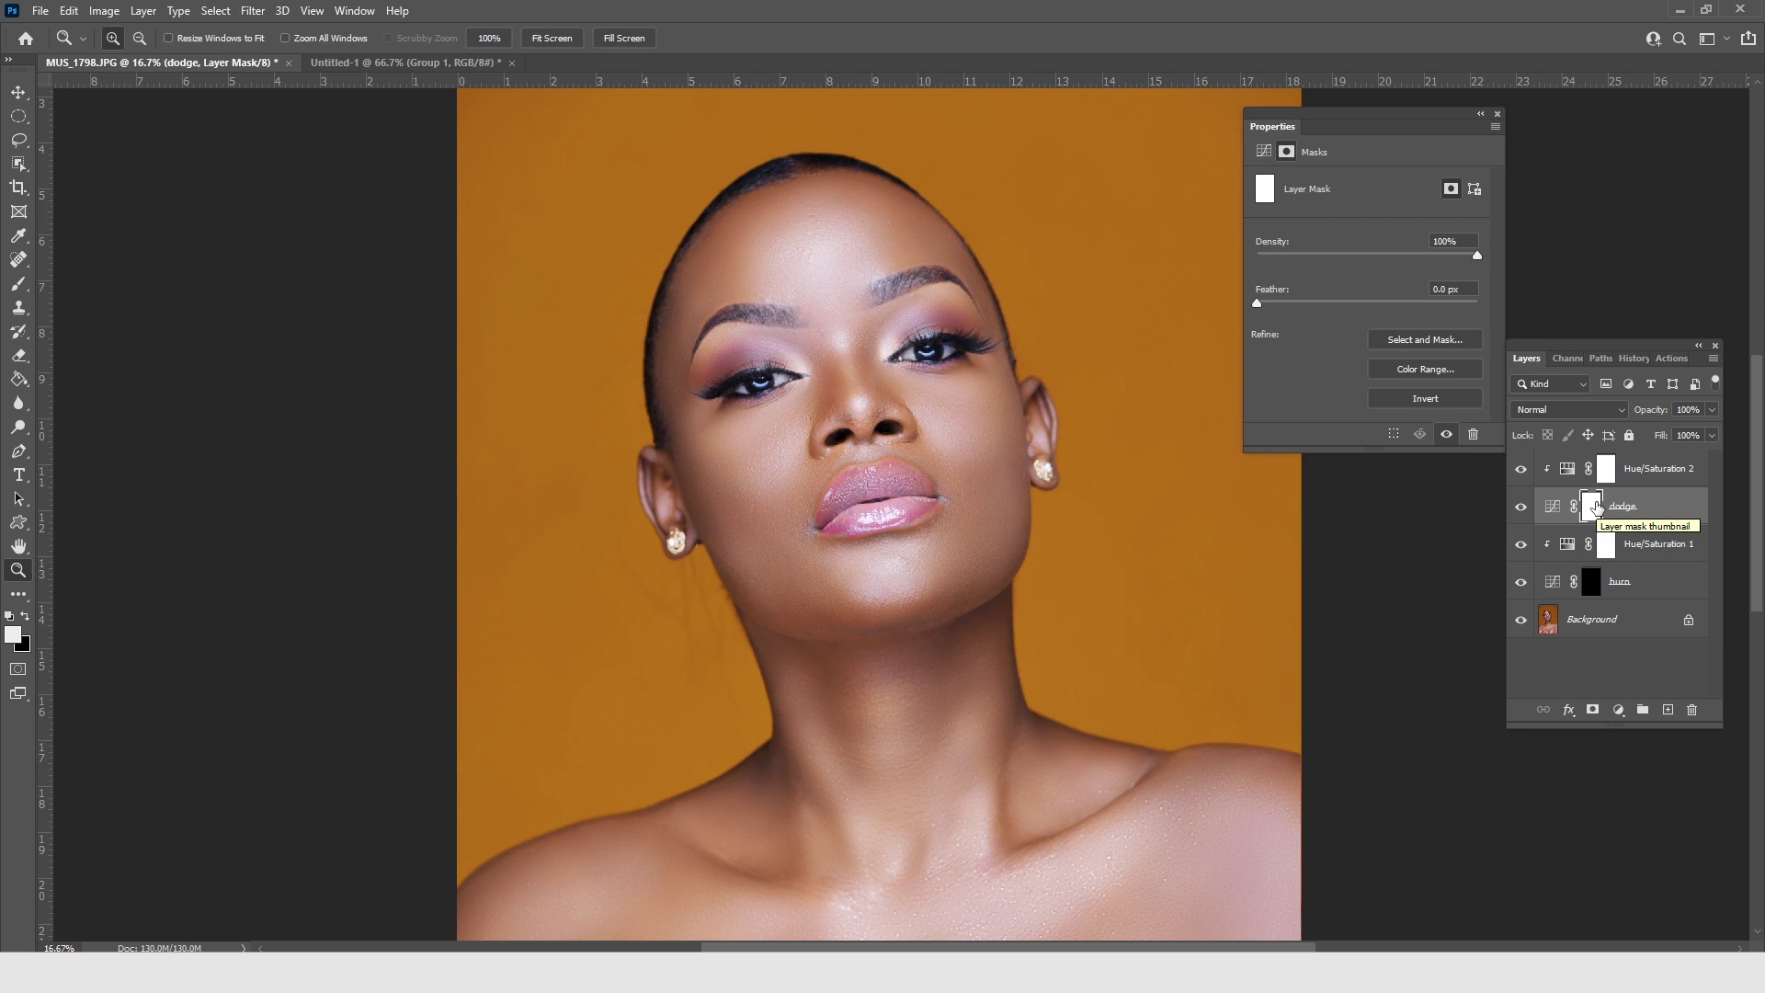
pyautogui.hotkey('ctrl', 'i')
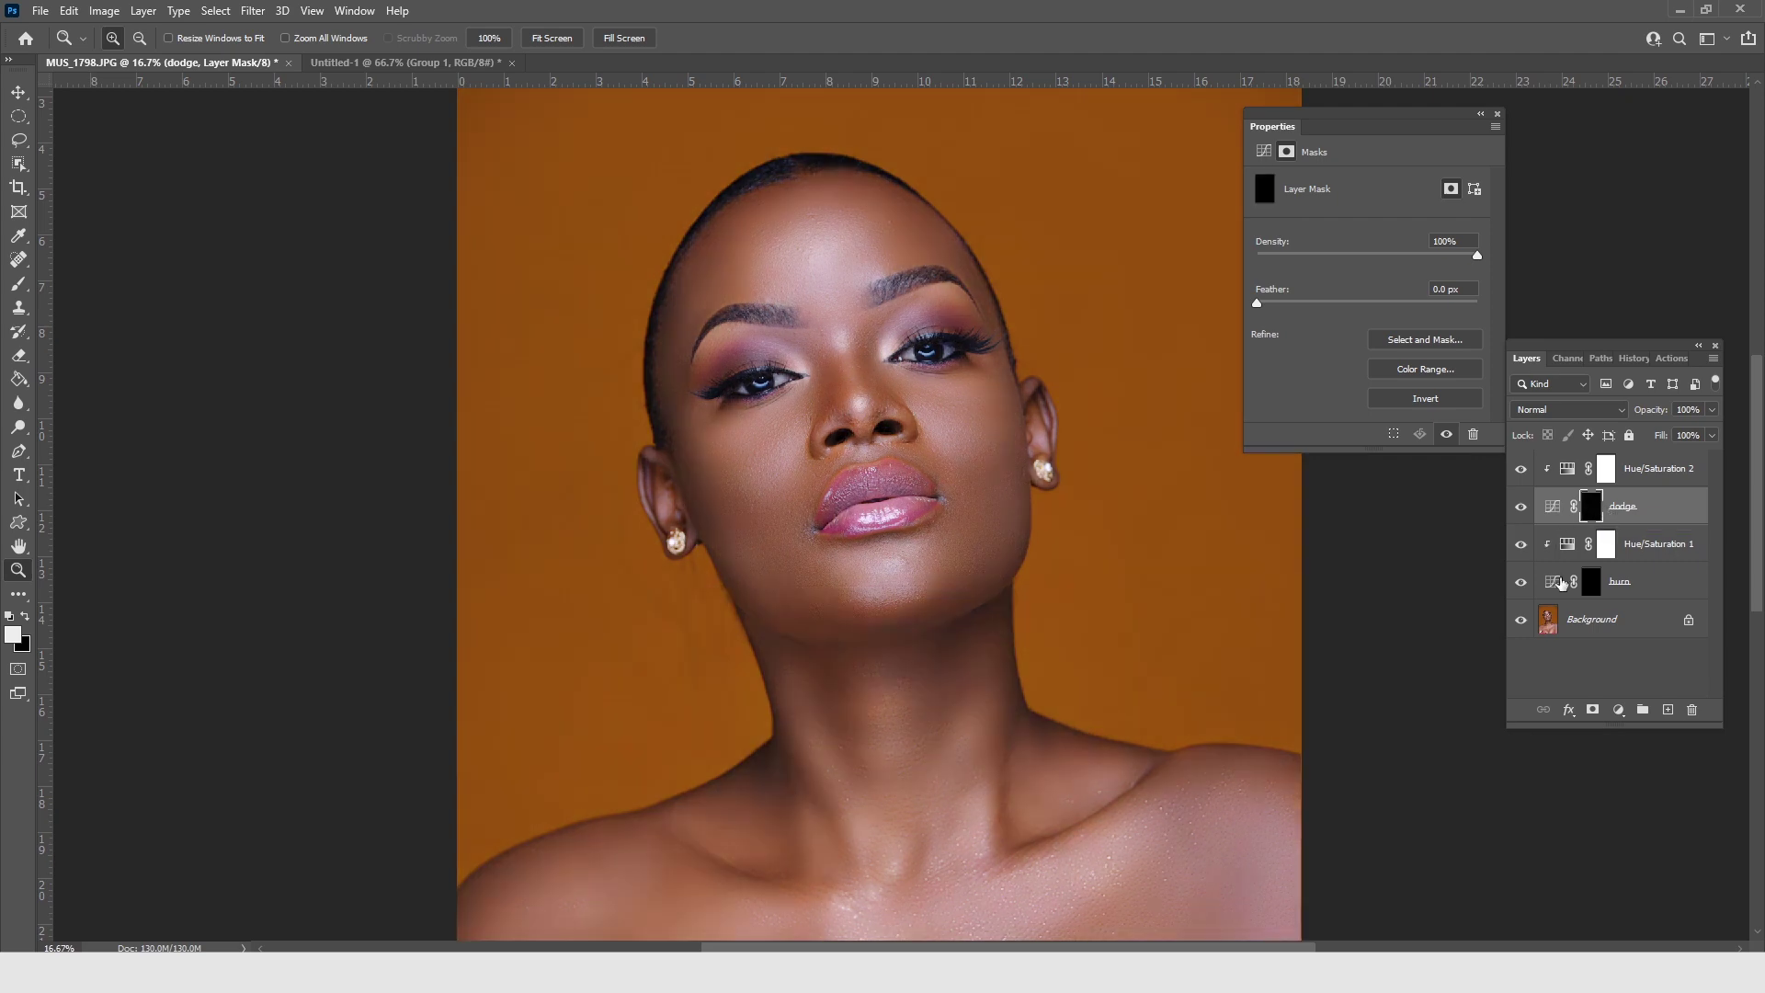
# Group the burn and dodge curves with their Hue/Saturation layers, and name the group Burn & Dodge
pyautogui.click(1657, 588)
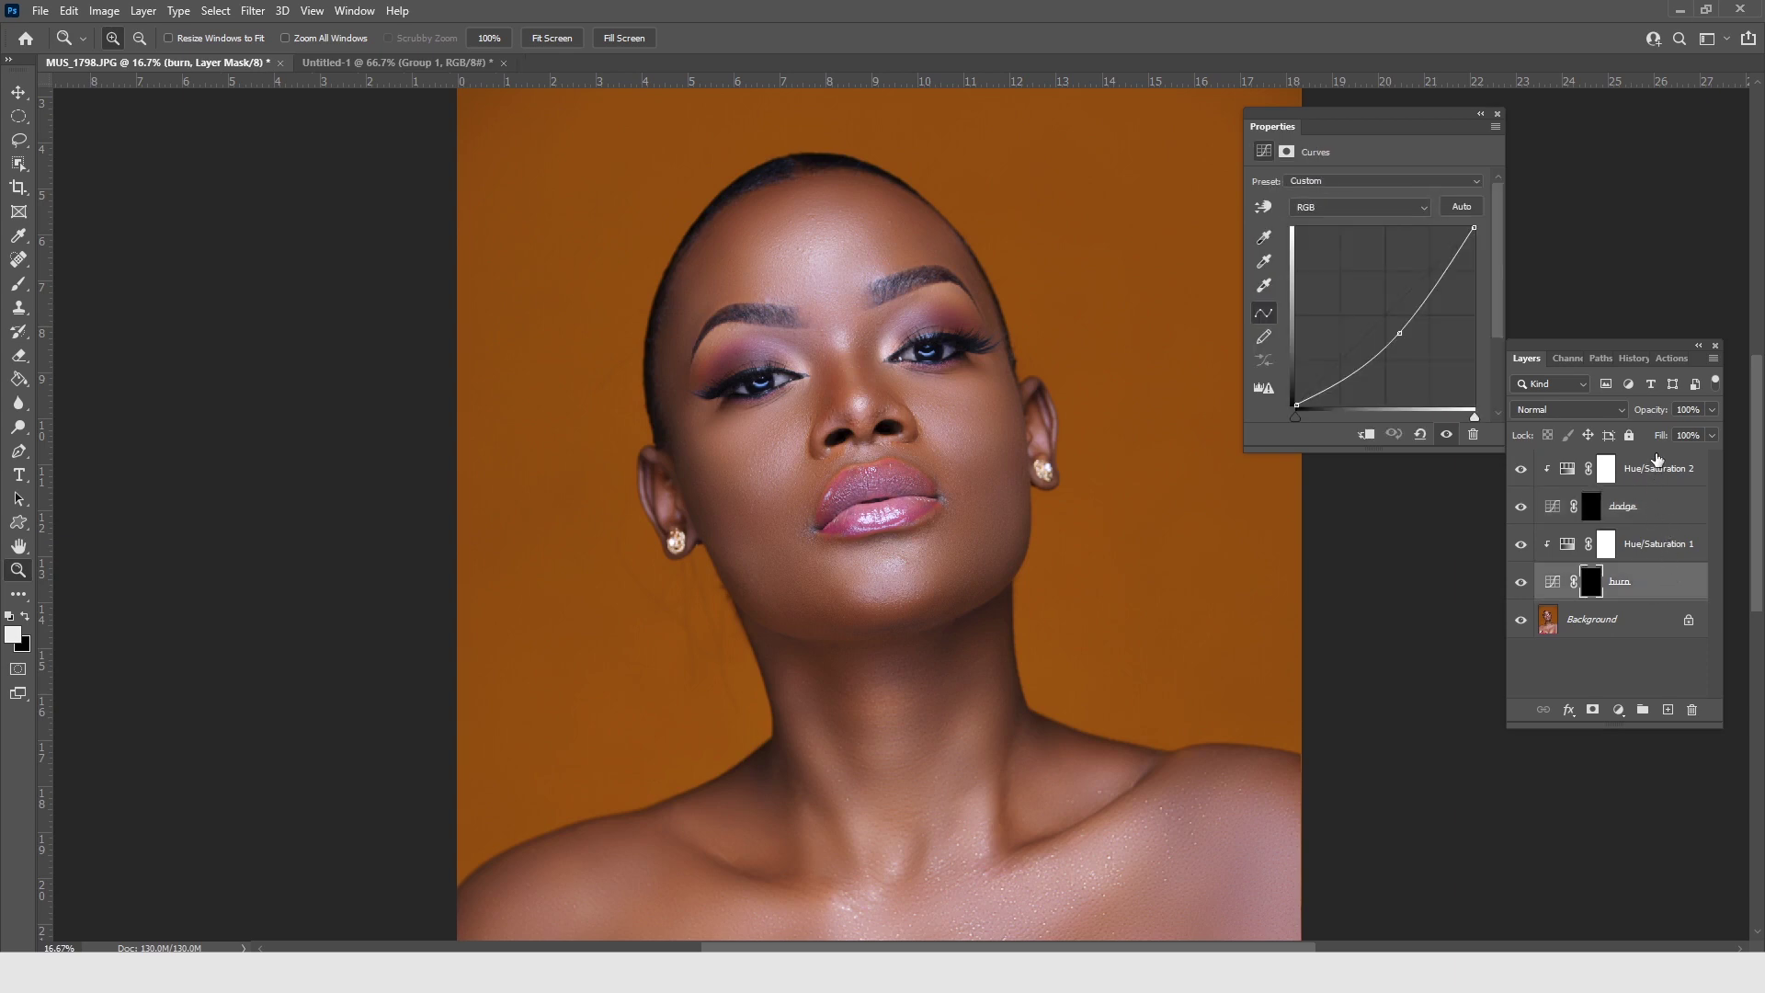
pyautogui.hotkey('ctrl', 'alt', 'shift', 'a')
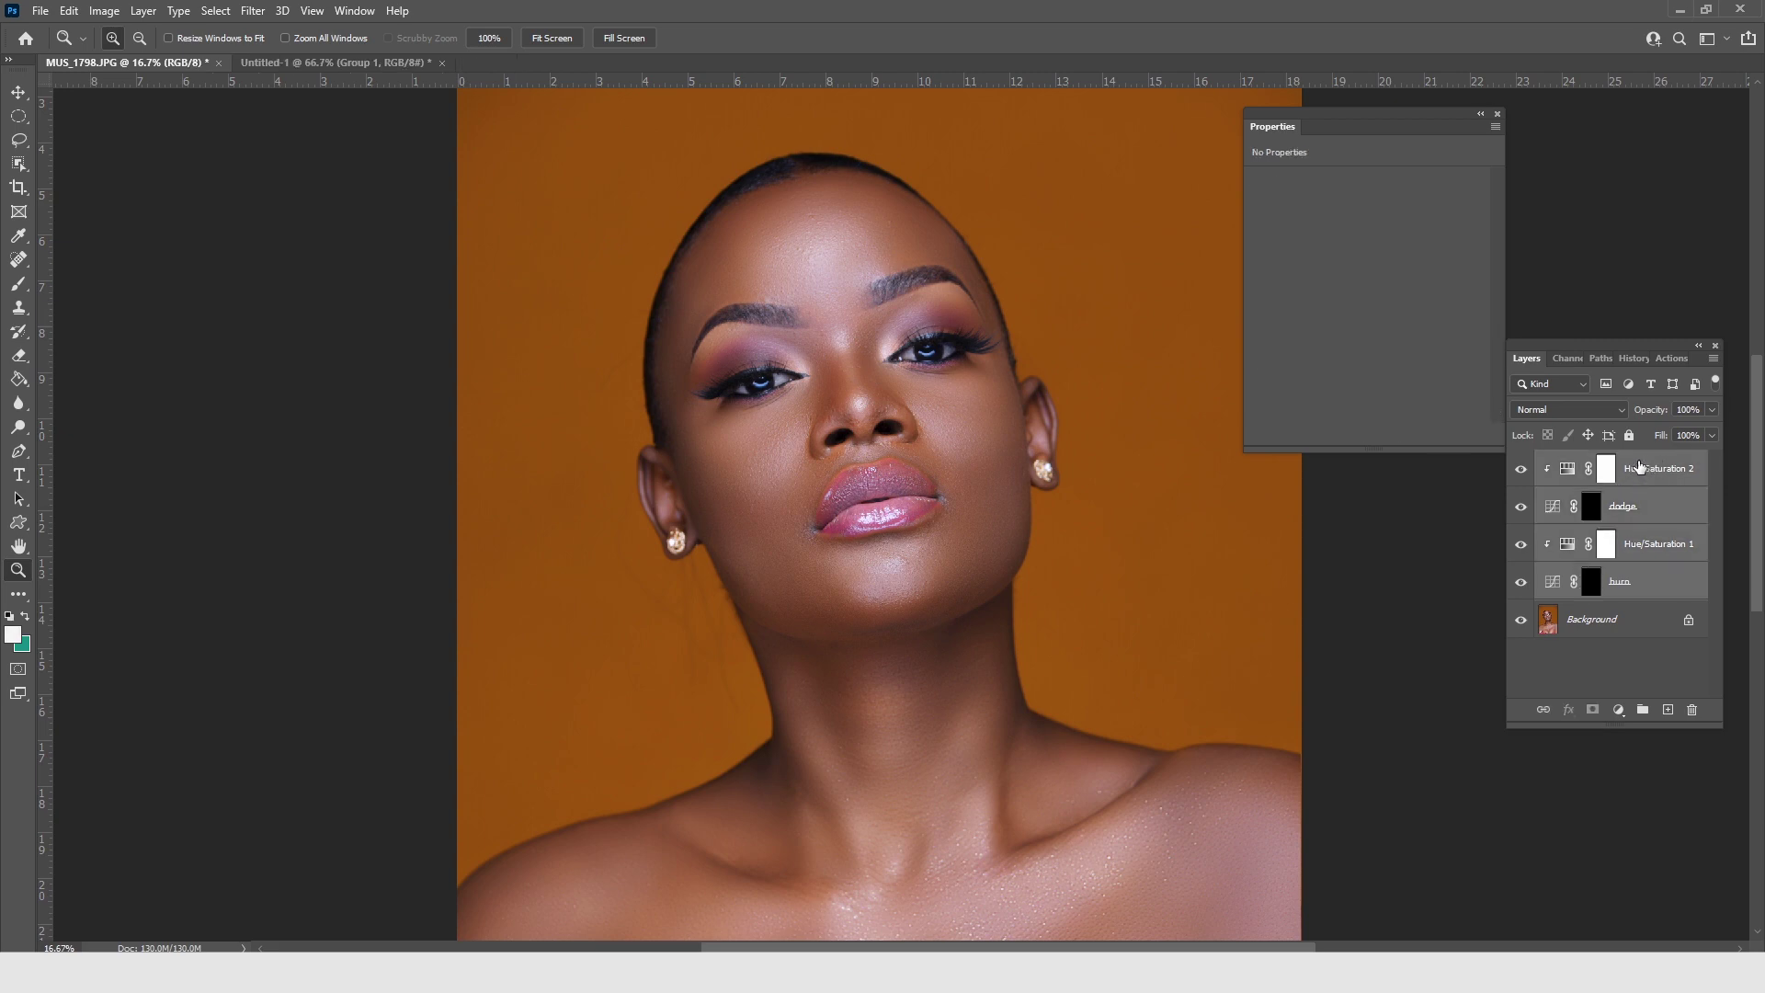
pyautogui.hotkey('ctrl', 'alt', 'a')
pyautogui.moveTo(1641, 466); pyautogui.dragTo(1645, 722)
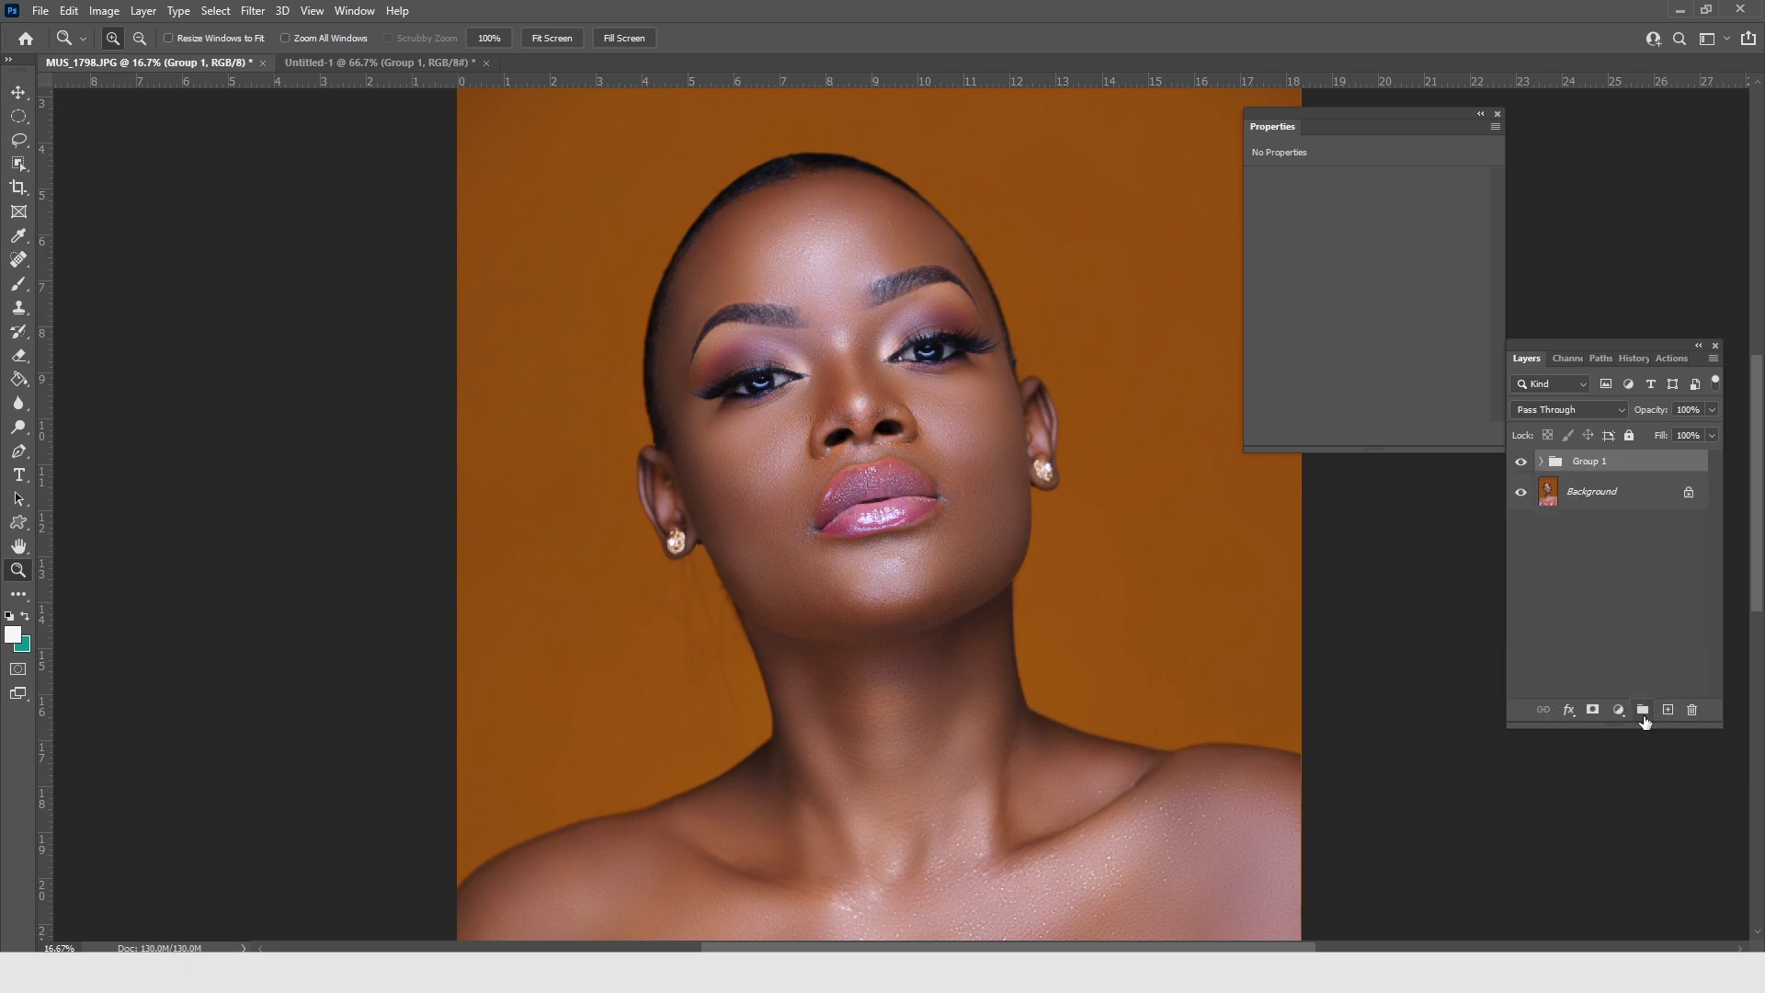
pyautogui.doubleClick(1588, 462)
pyautogui.write('Burn & Dodge')
pyautogui.click(1696, 564)
# Expand the Burn & Dodge group, select the burn layer's mask and examine the facial skin up close
pyautogui.click(1541, 462)
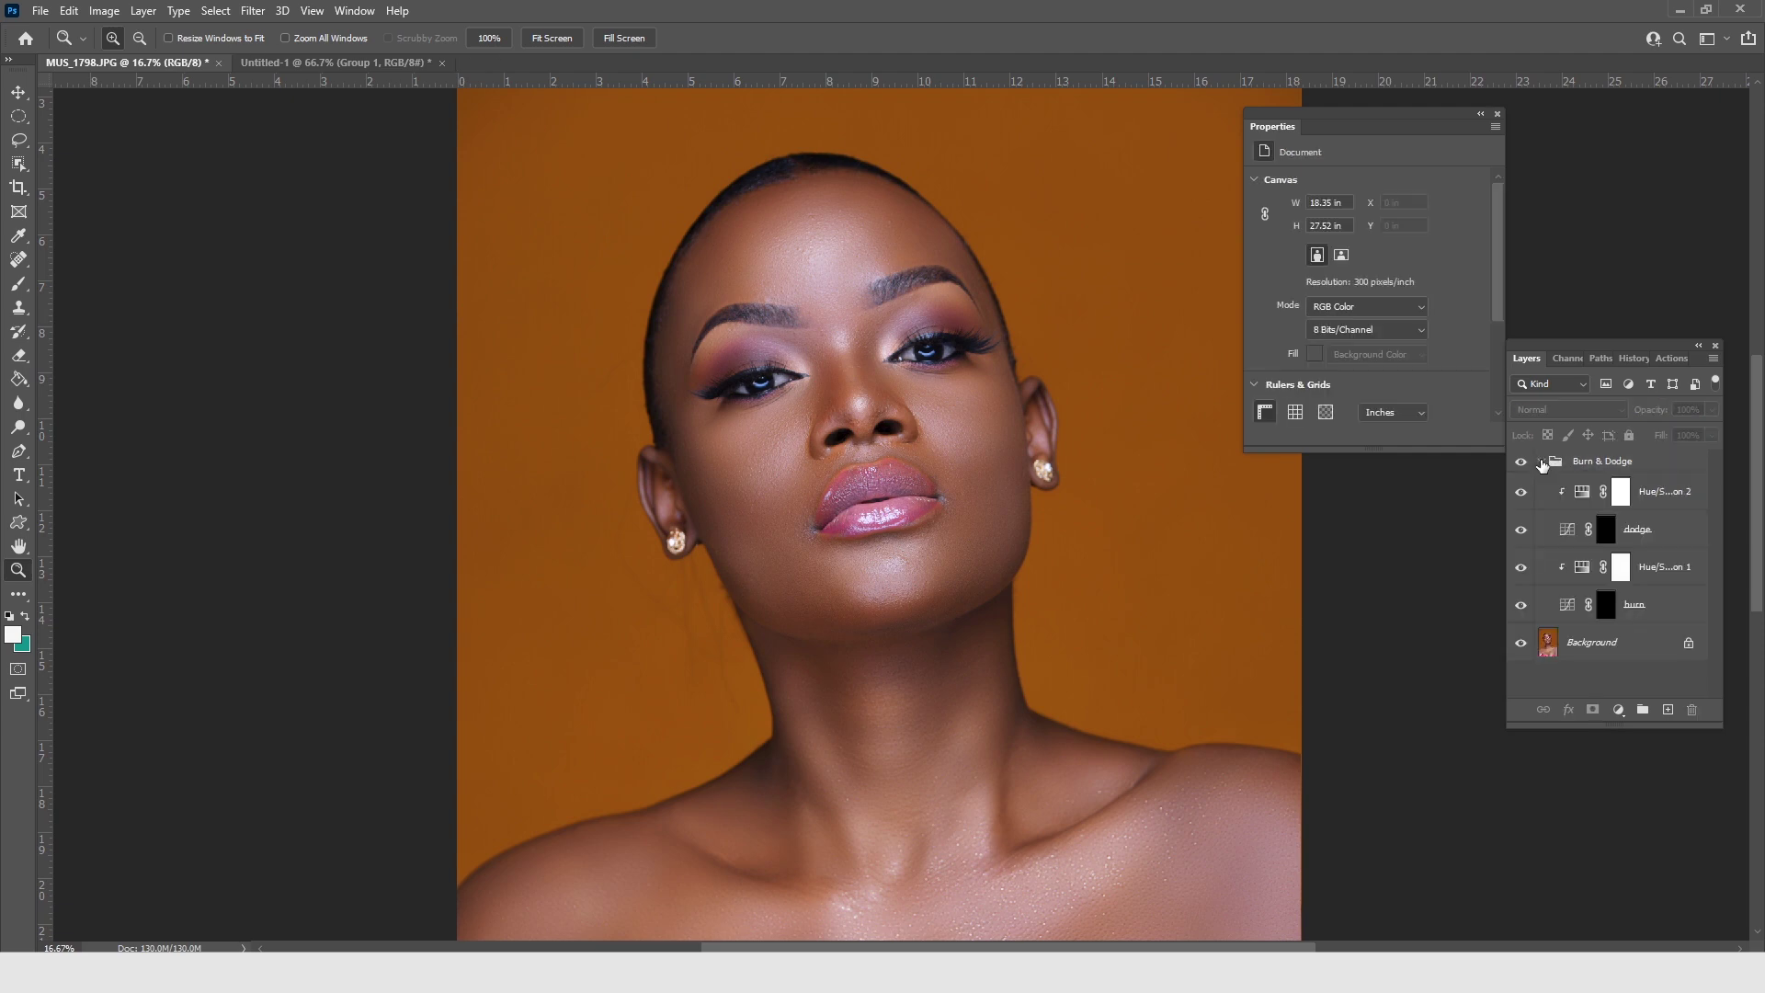
pyautogui.click(1610, 605)
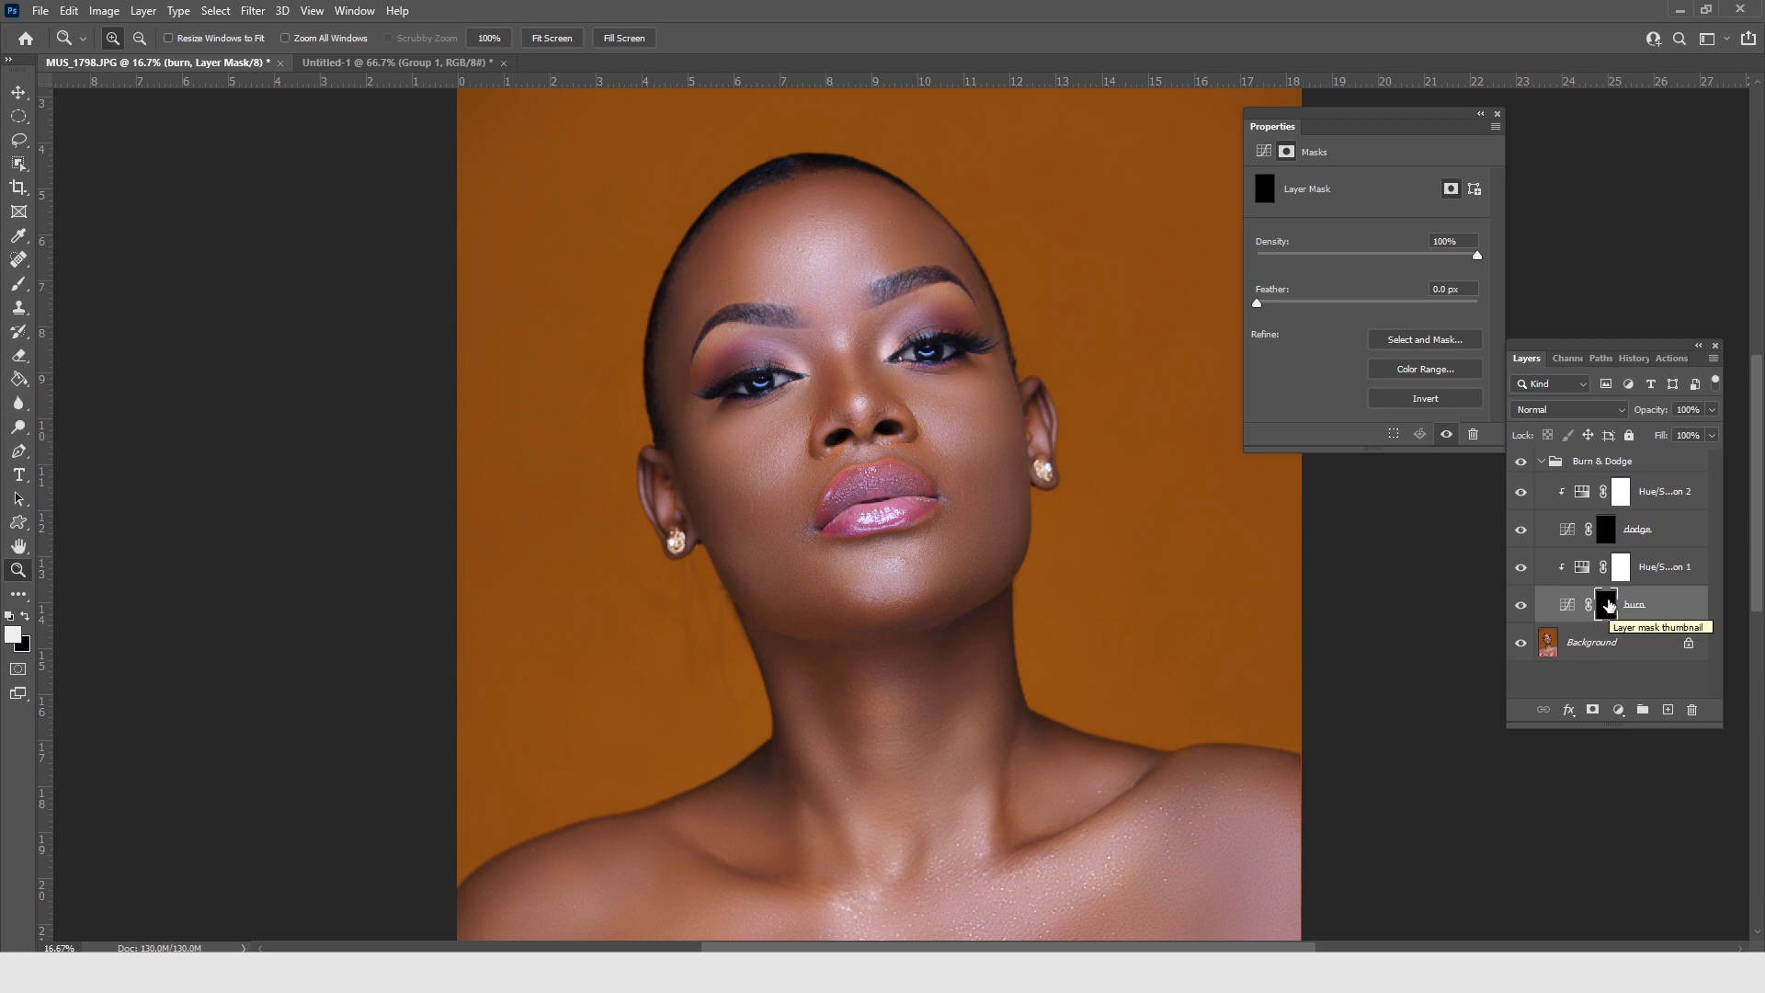
pyautogui.click(19, 292)
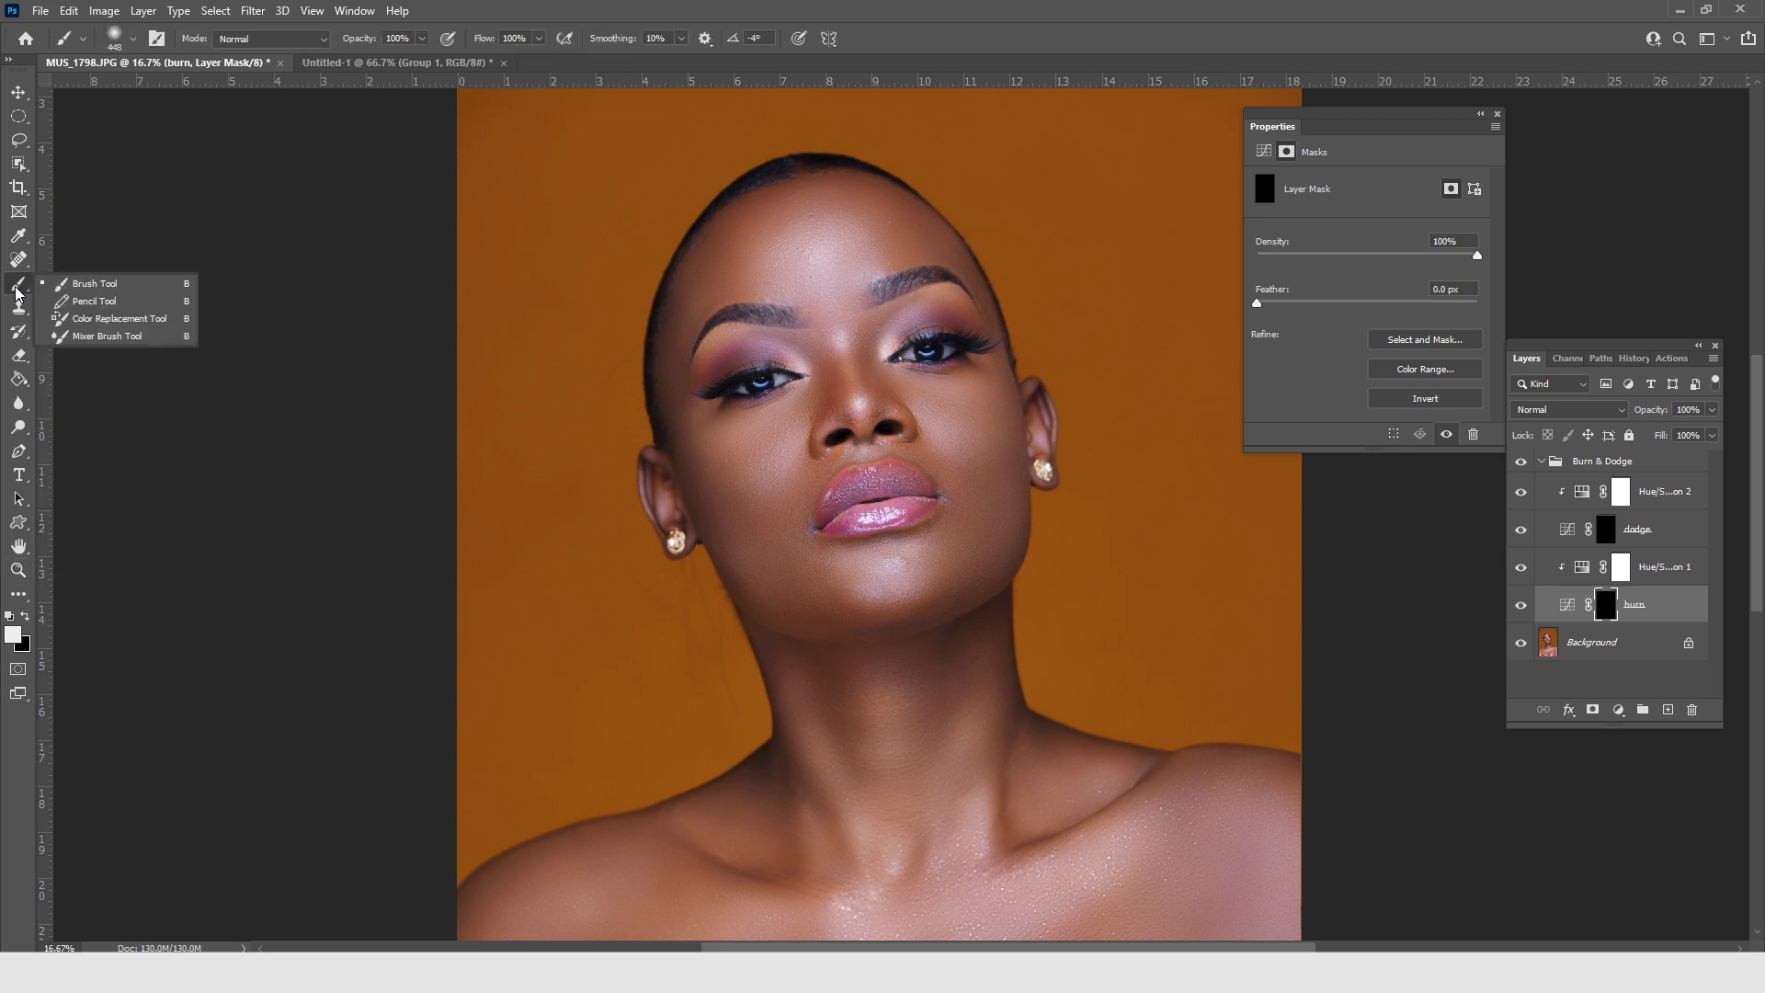
pyautogui.click(22, 290)
pyautogui.press('z')
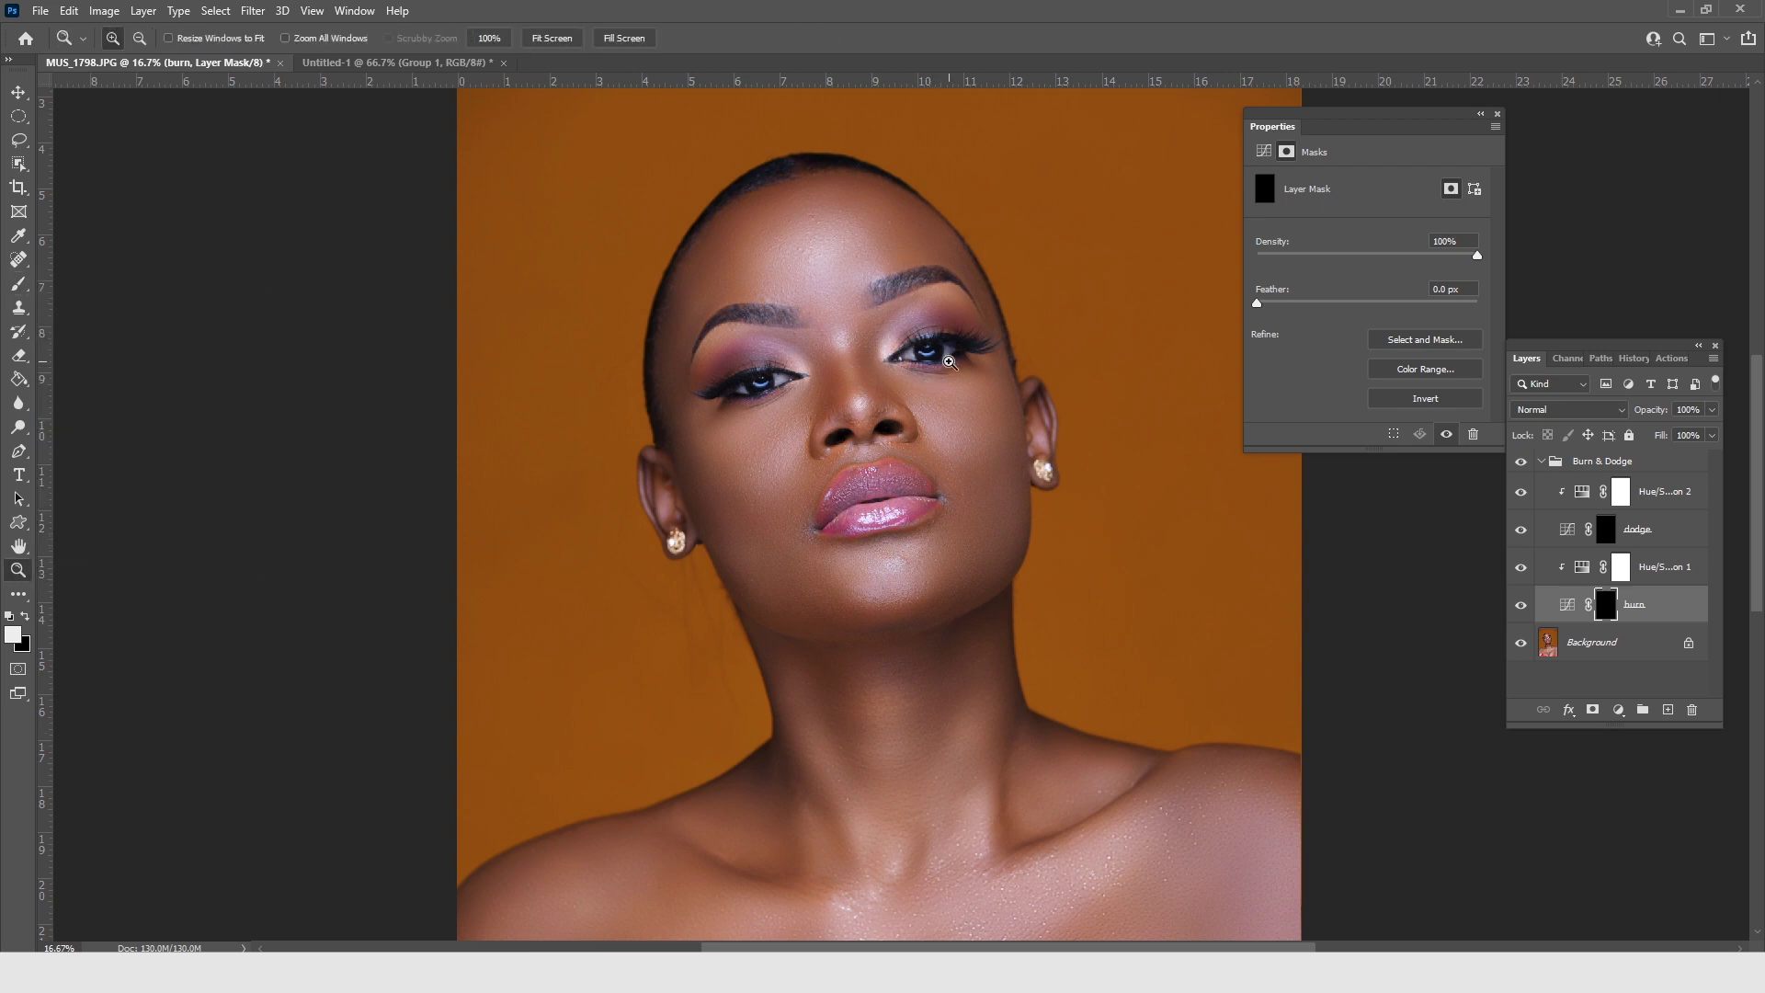
pyautogui.click(916, 398)
pyautogui.click(877, 386)
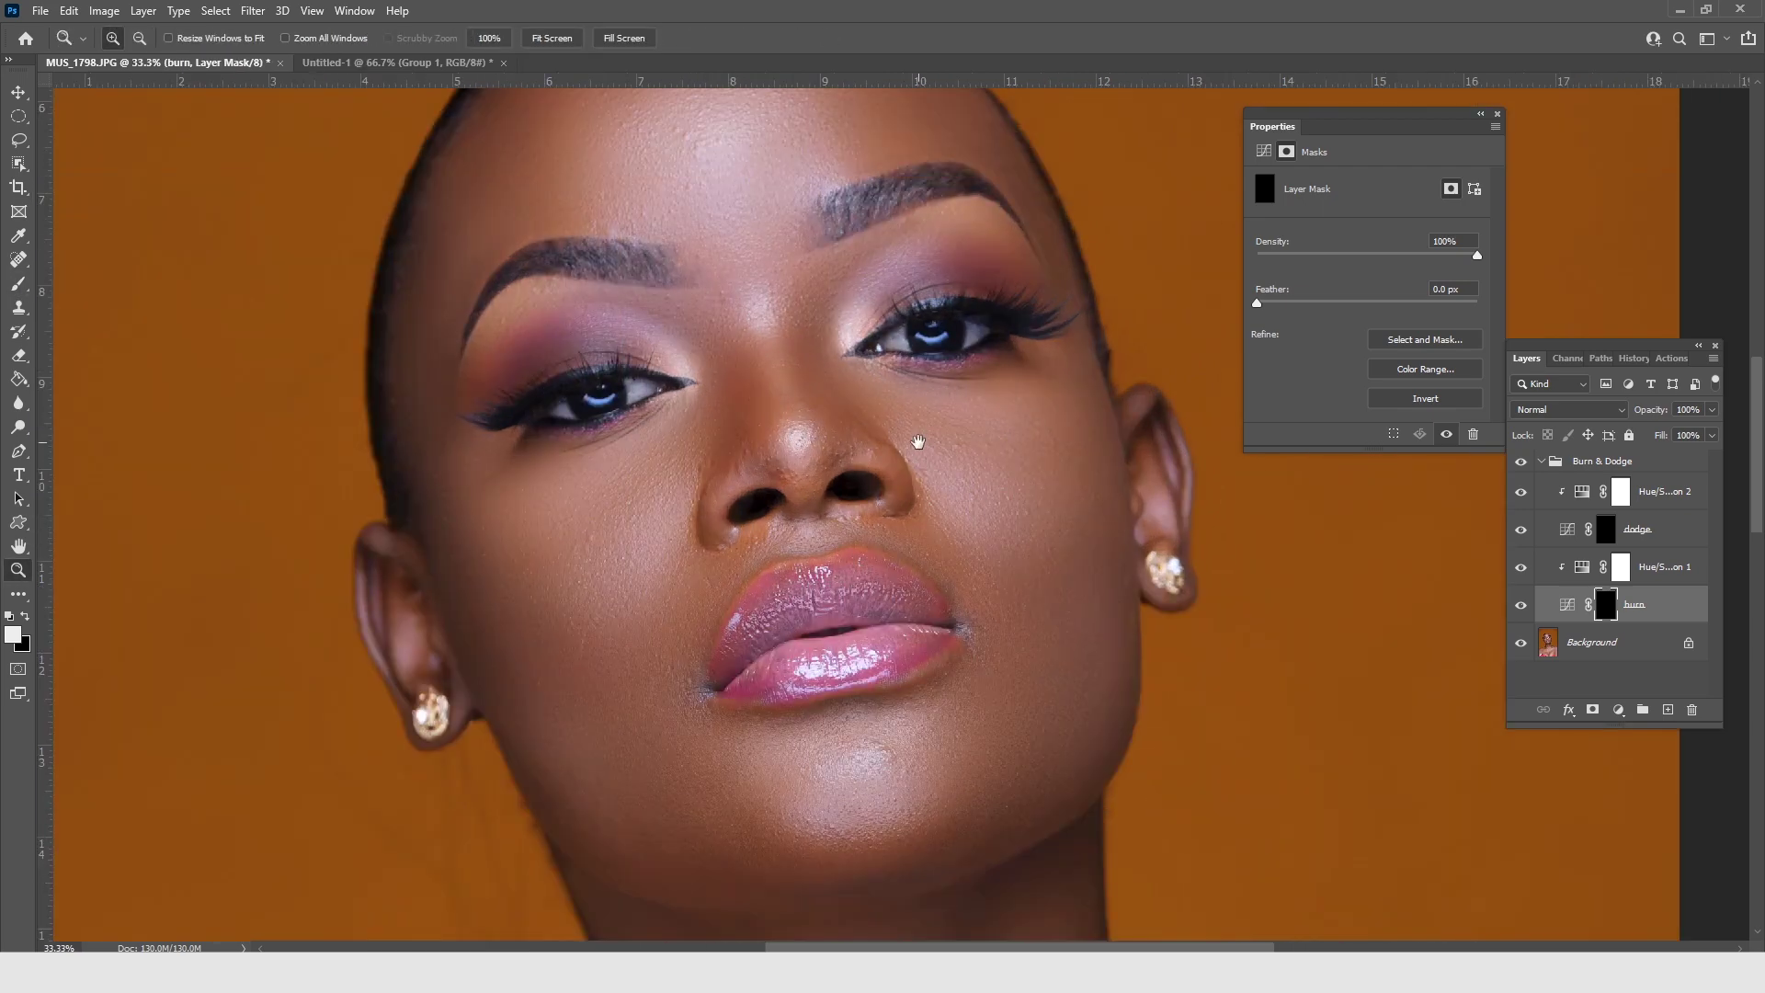
pyautogui.moveTo(914, 445); pyautogui.dragTo(942, 484)
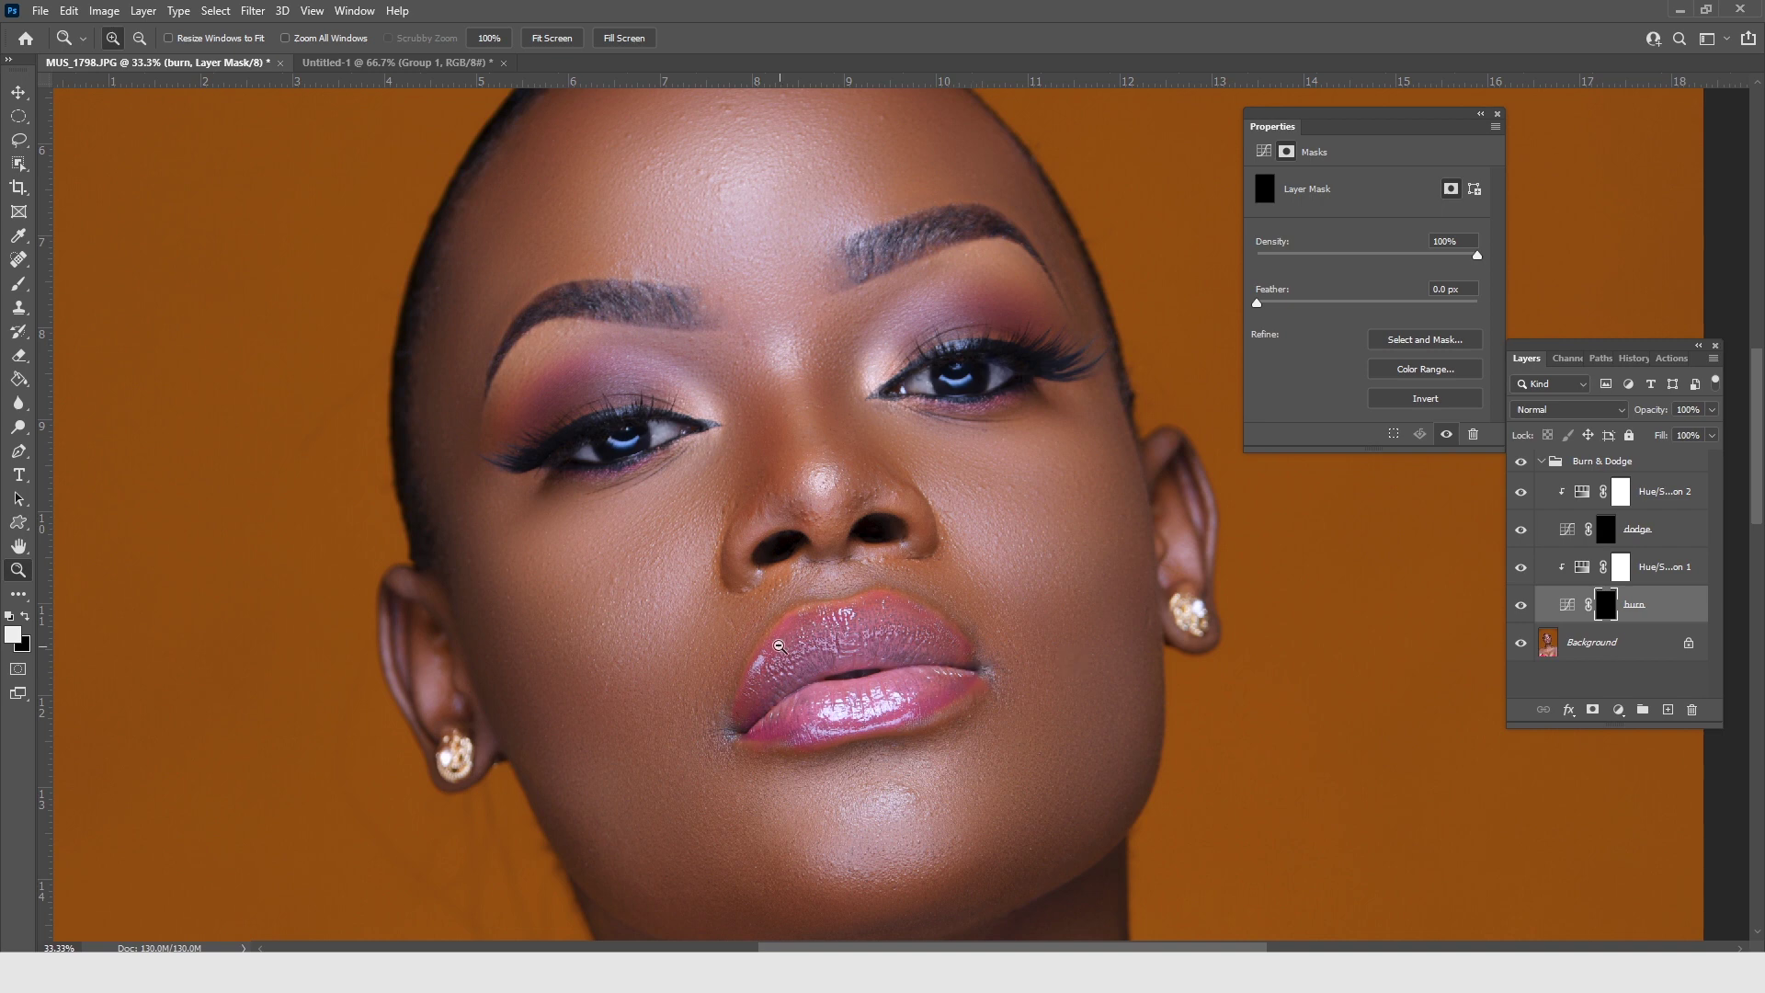
pyautogui.keyDown('alt'); pyautogui.click(748, 395); pyautogui.keyUp('alt')
pyautogui.keyDown('alt'); pyautogui.click(798, 445); pyautogui.keyUp('alt')
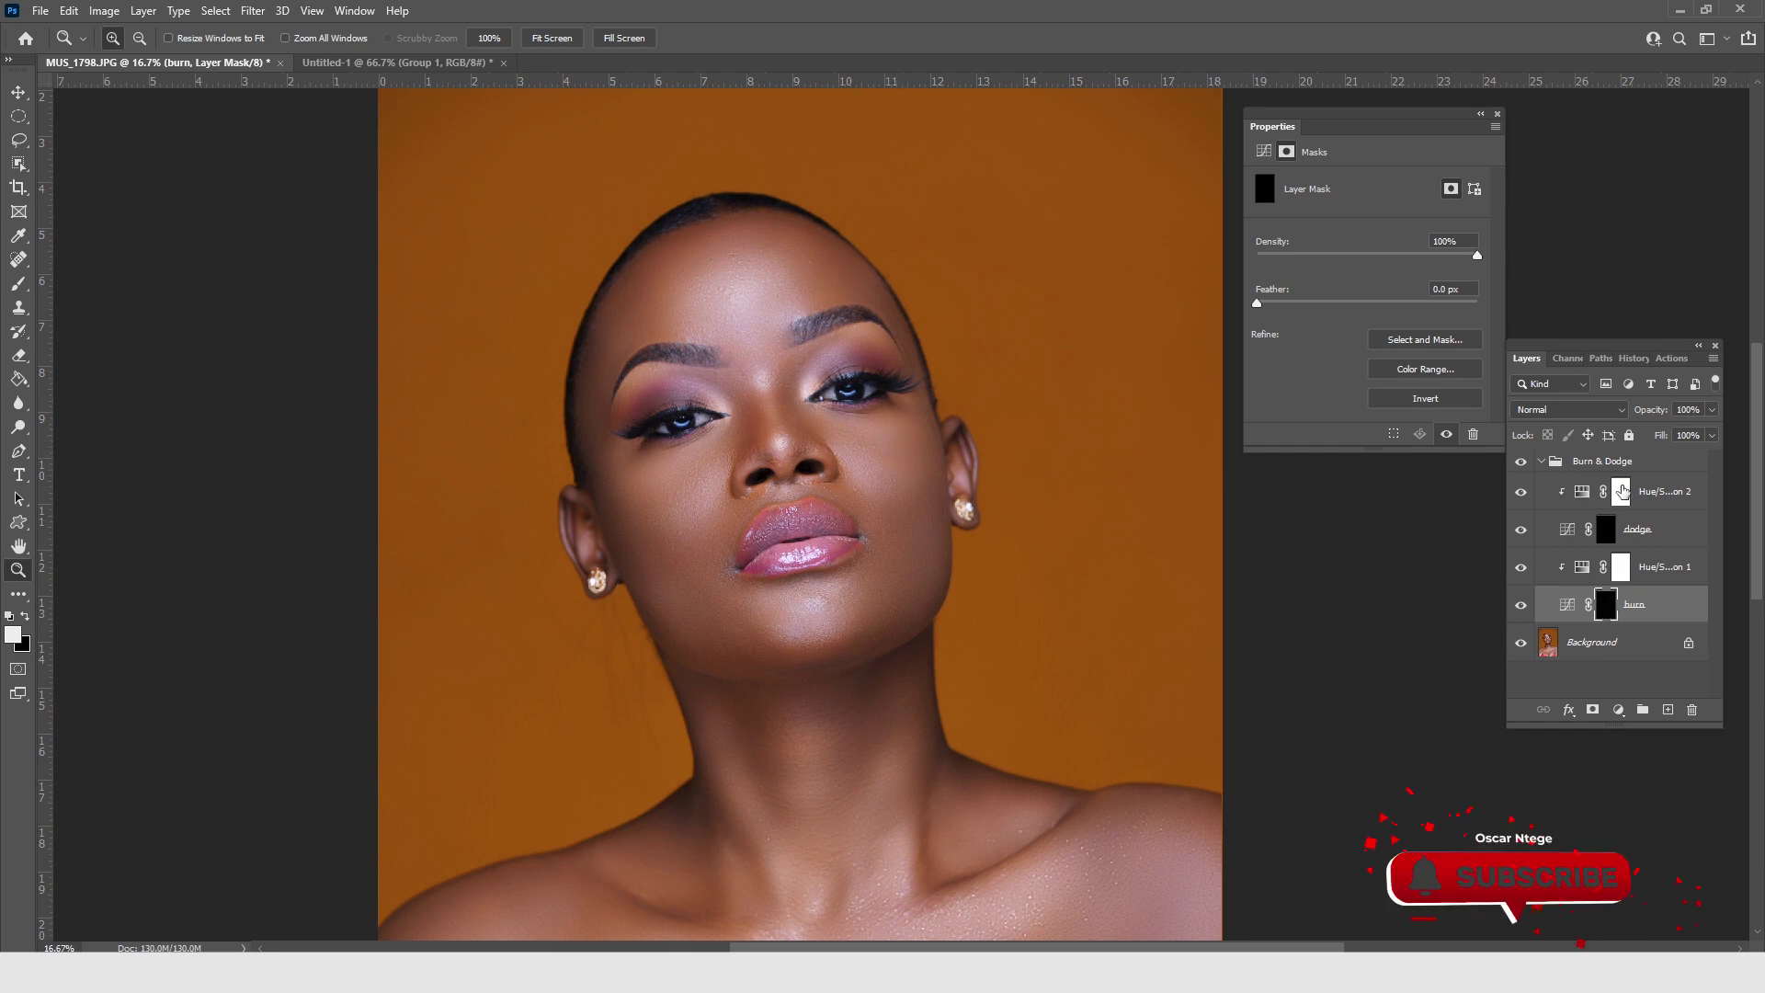
# Add a blank layer at the top of the Burn & Dodge group and set the foreground colour to #5707f9
pyautogui.click(1605, 460)
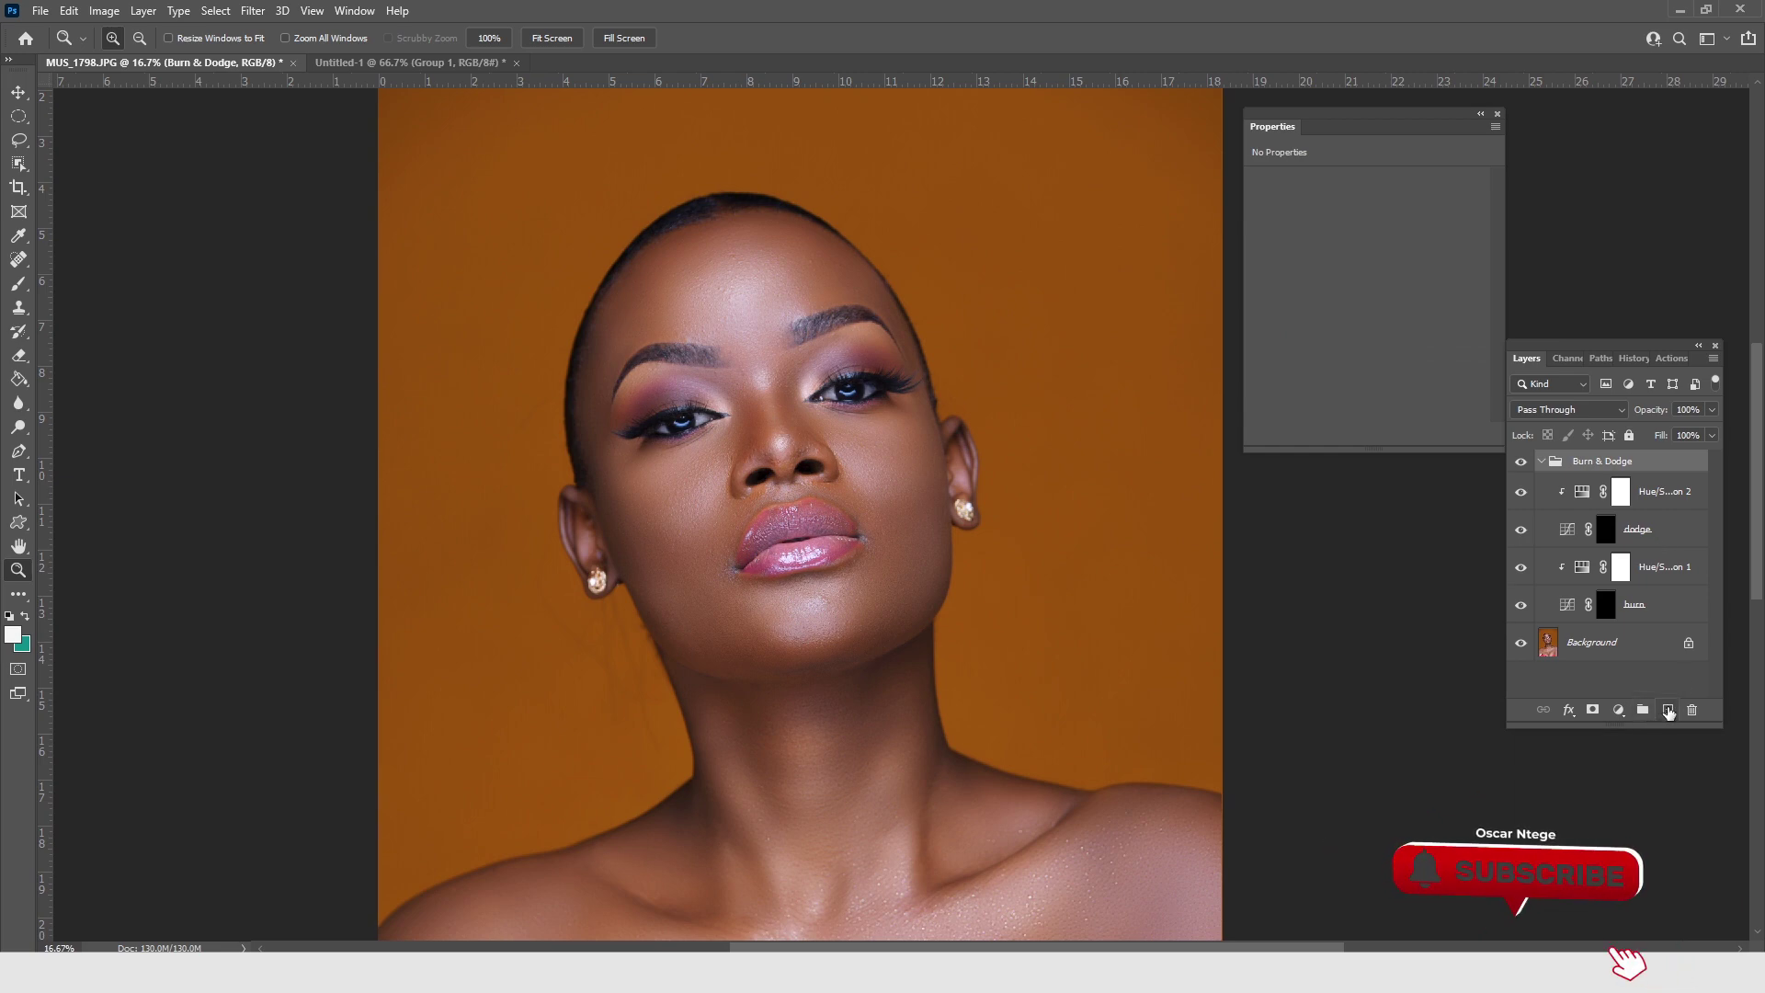
pyautogui.click(1666, 708)
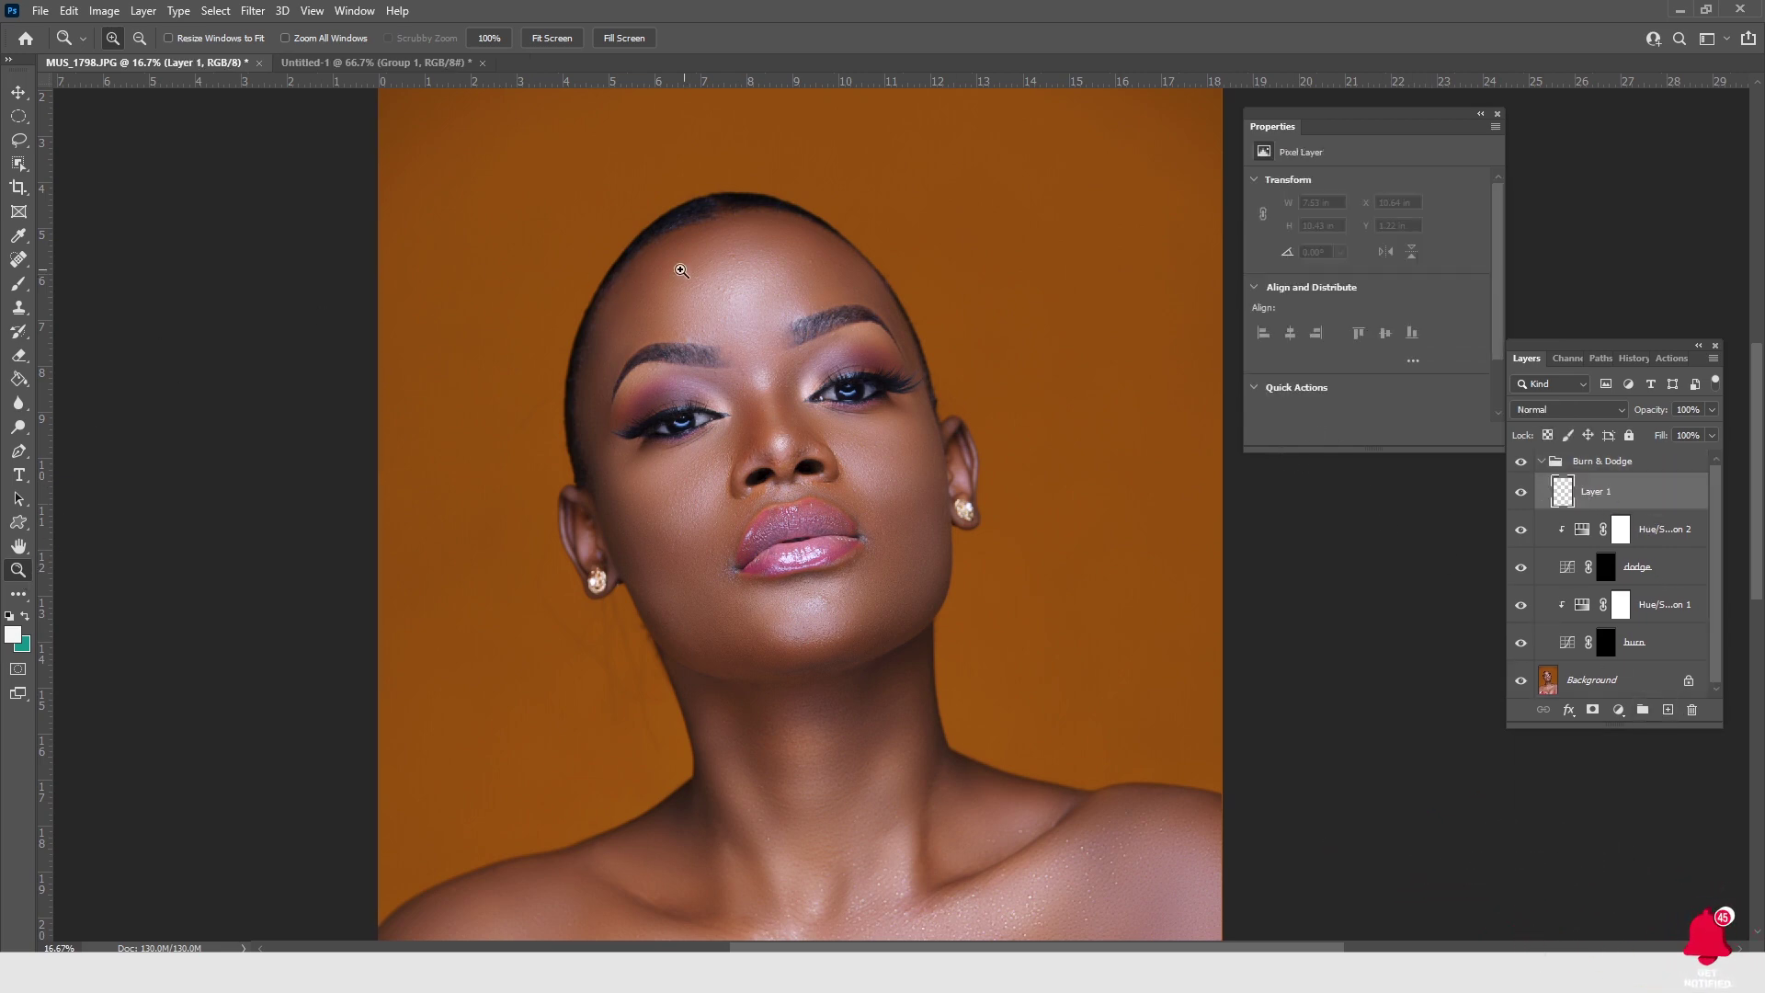
pyautogui.click(20, 291)
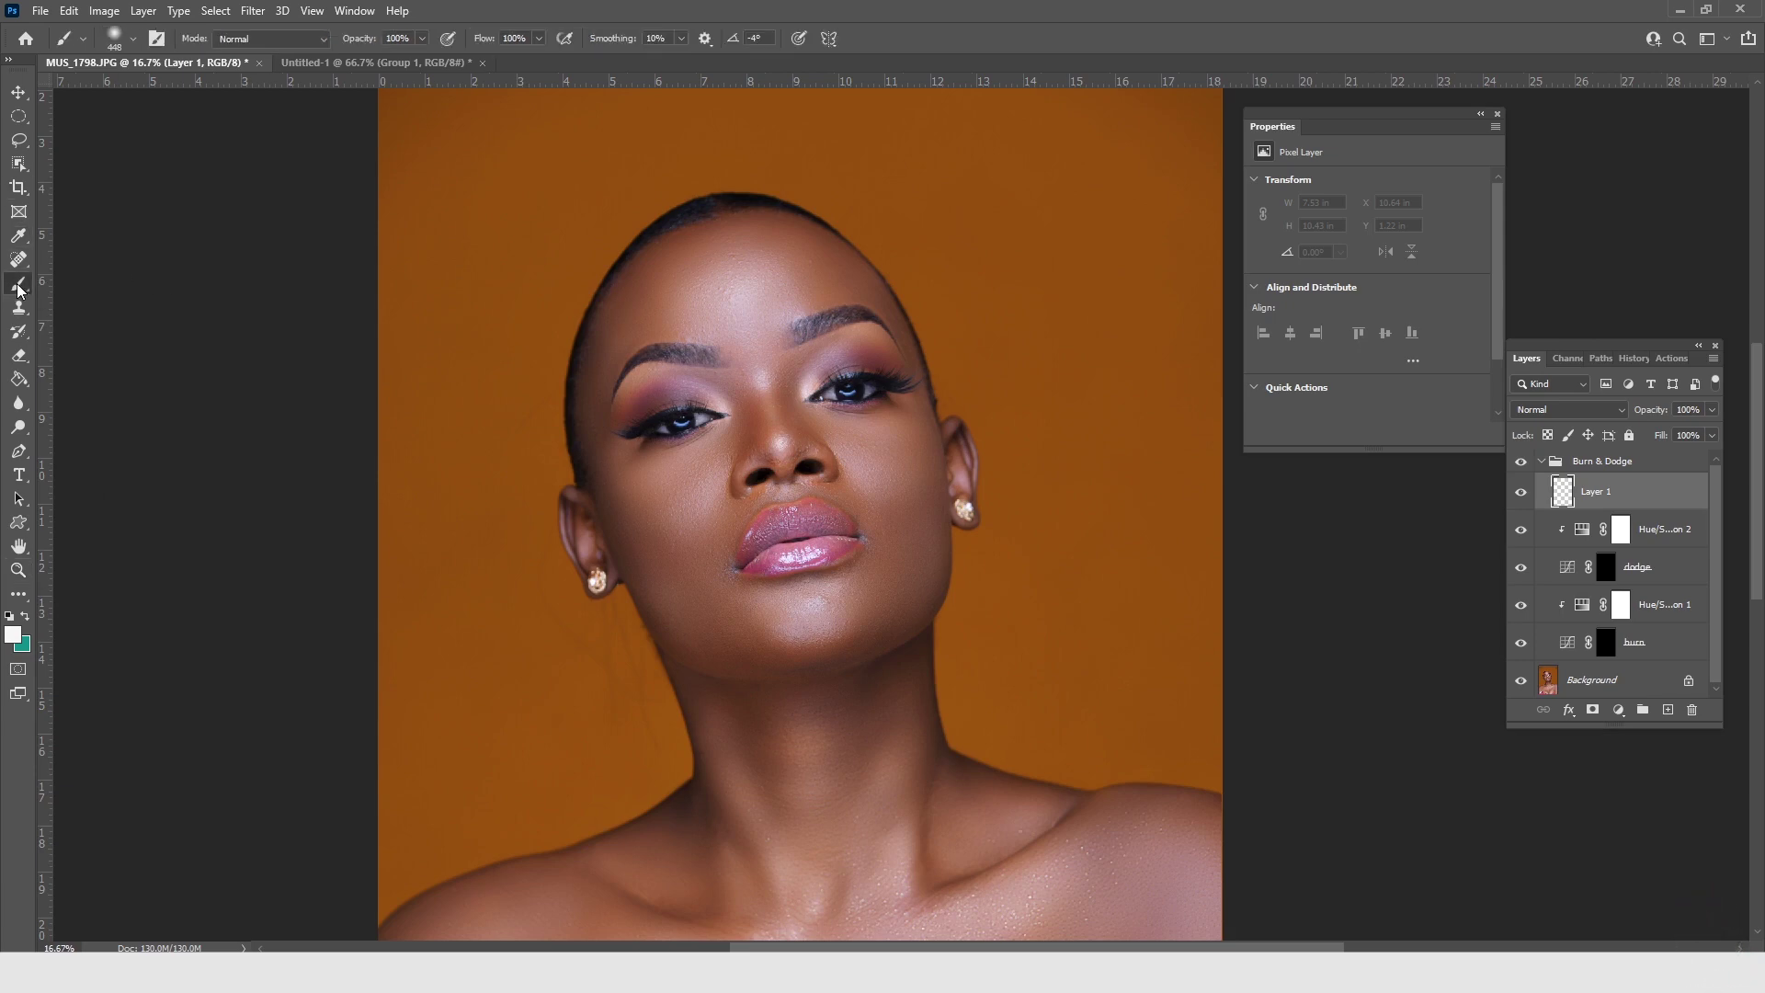
pyautogui.click(57, 285)
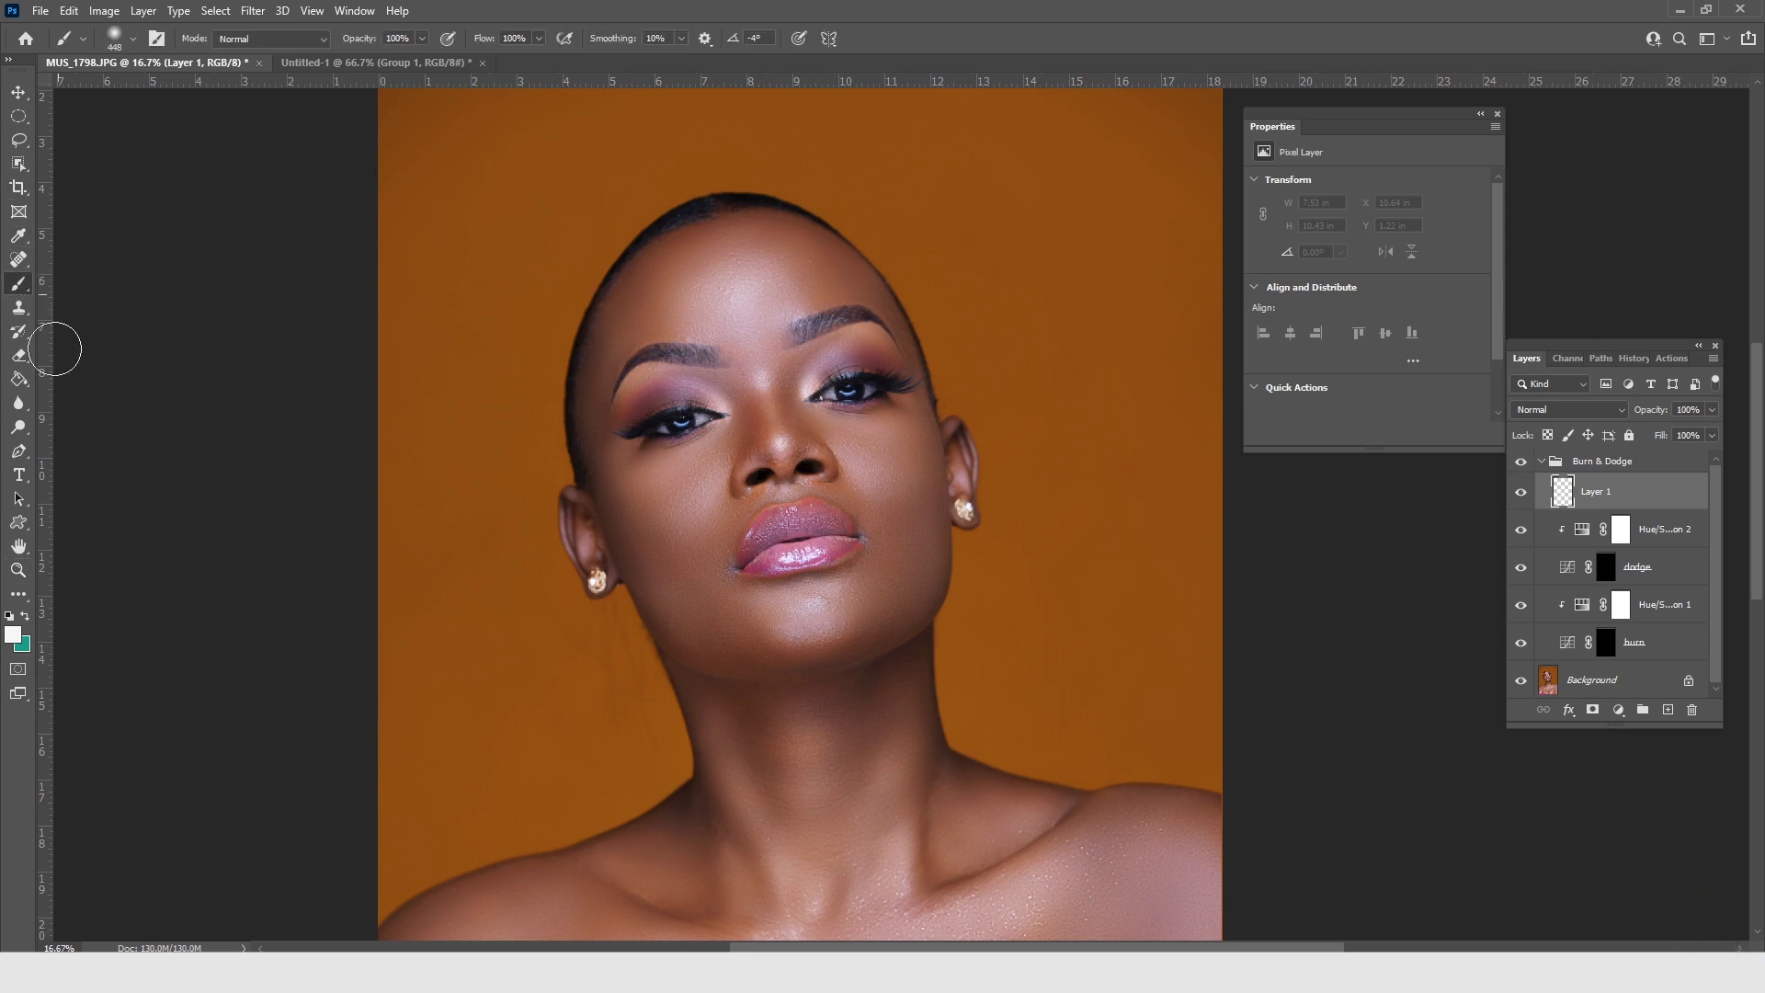
pyautogui.click(13, 634)
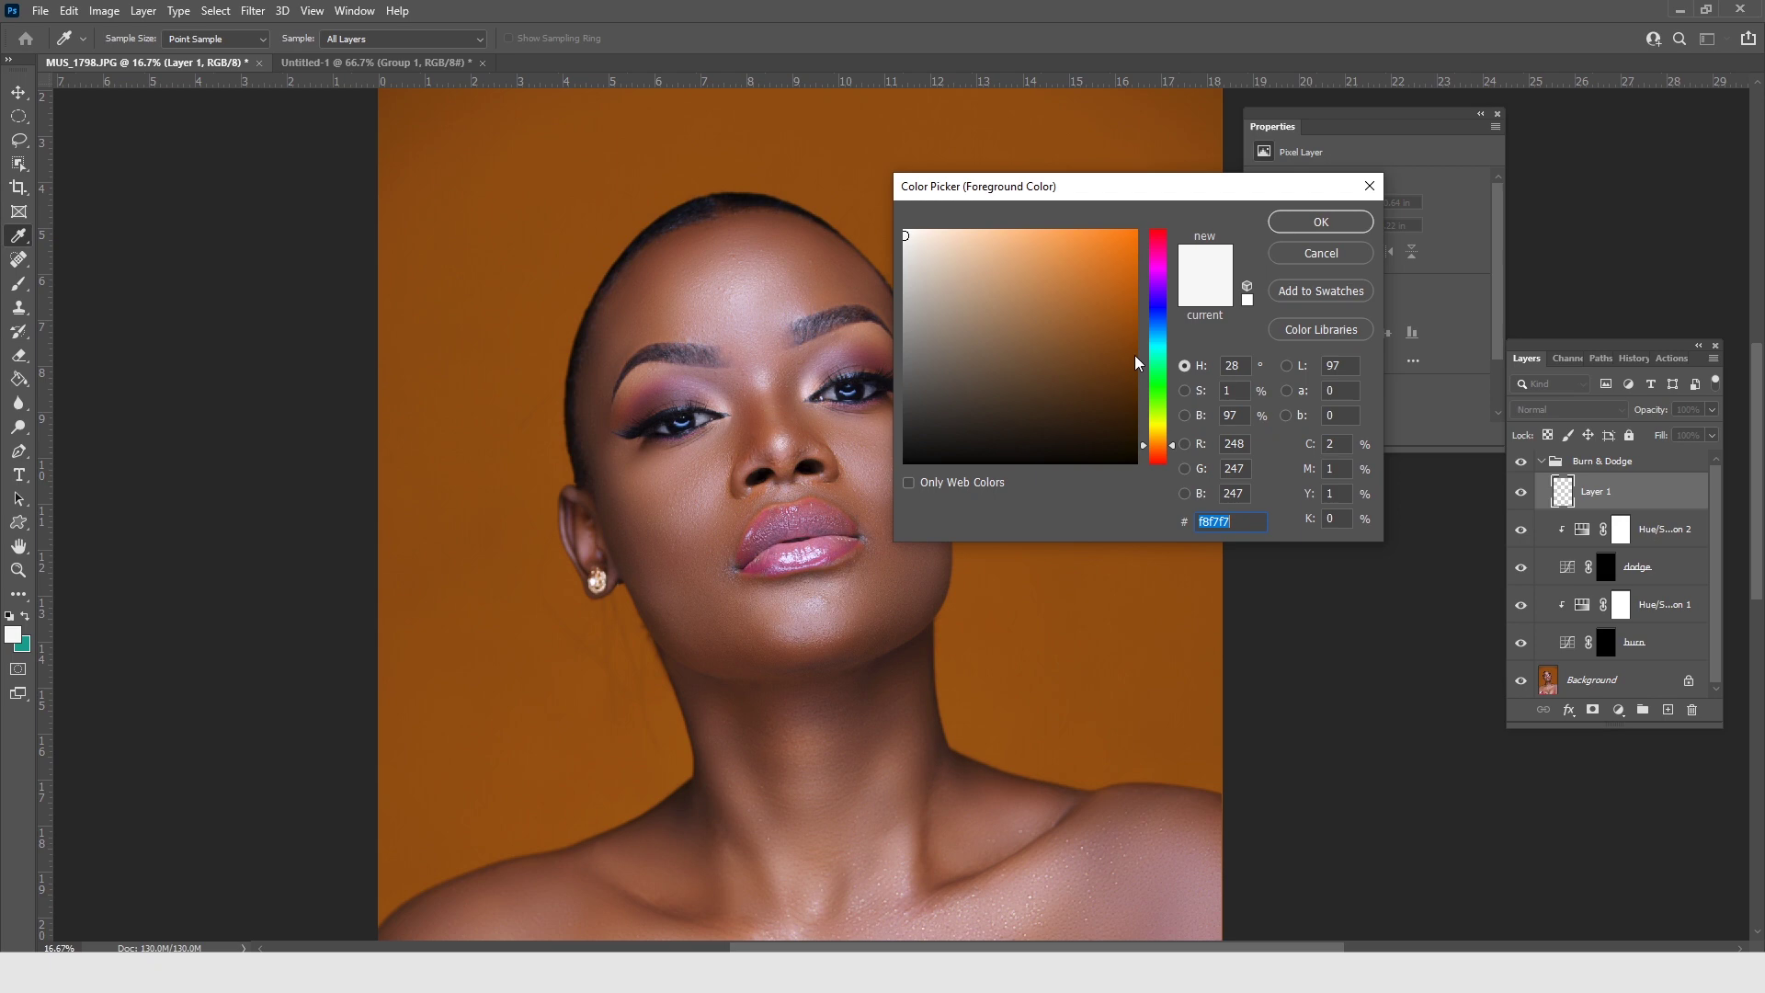
pyautogui.click(1160, 294)
pyautogui.moveTo(1119, 256); pyautogui.dragTo(1131, 236)
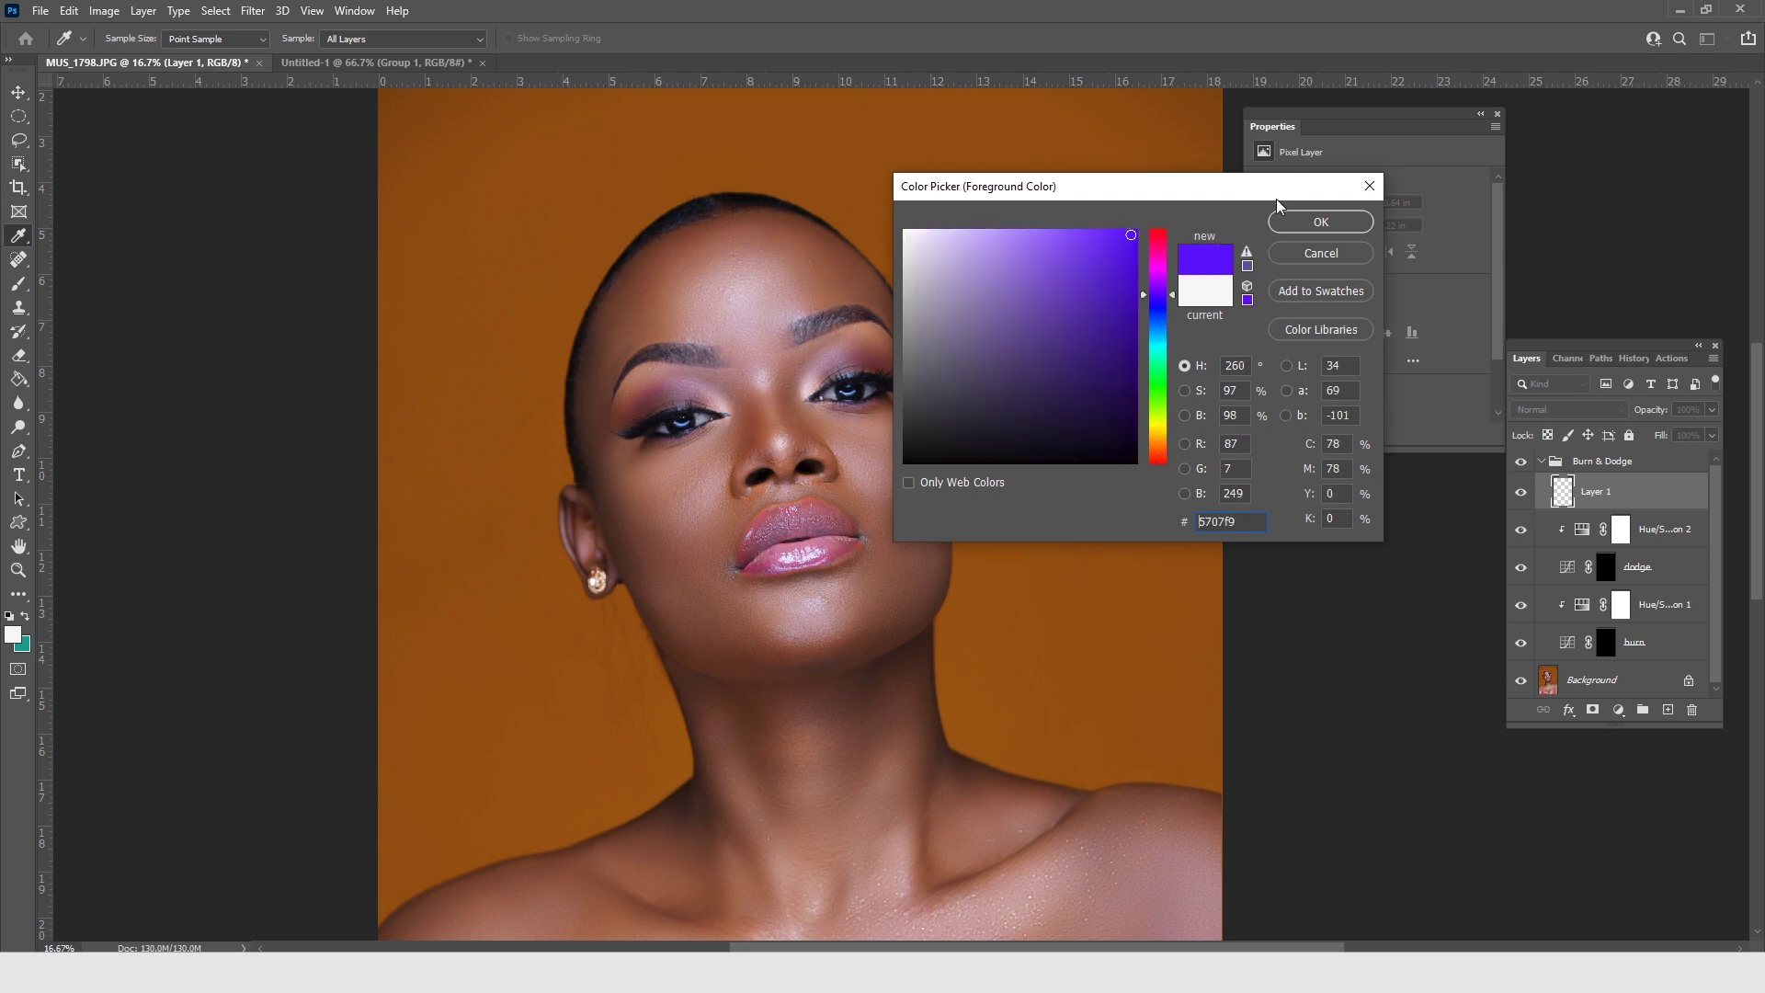
pyautogui.press('Return')
# Switch to a small brush with 100% hardness and mark short purple strokes along the upper hairline
pyautogui.press('b')
pyautogui.rightClick(778, 258)
pyautogui.moveTo(946, 304); pyautogui.dragTo(980, 303)
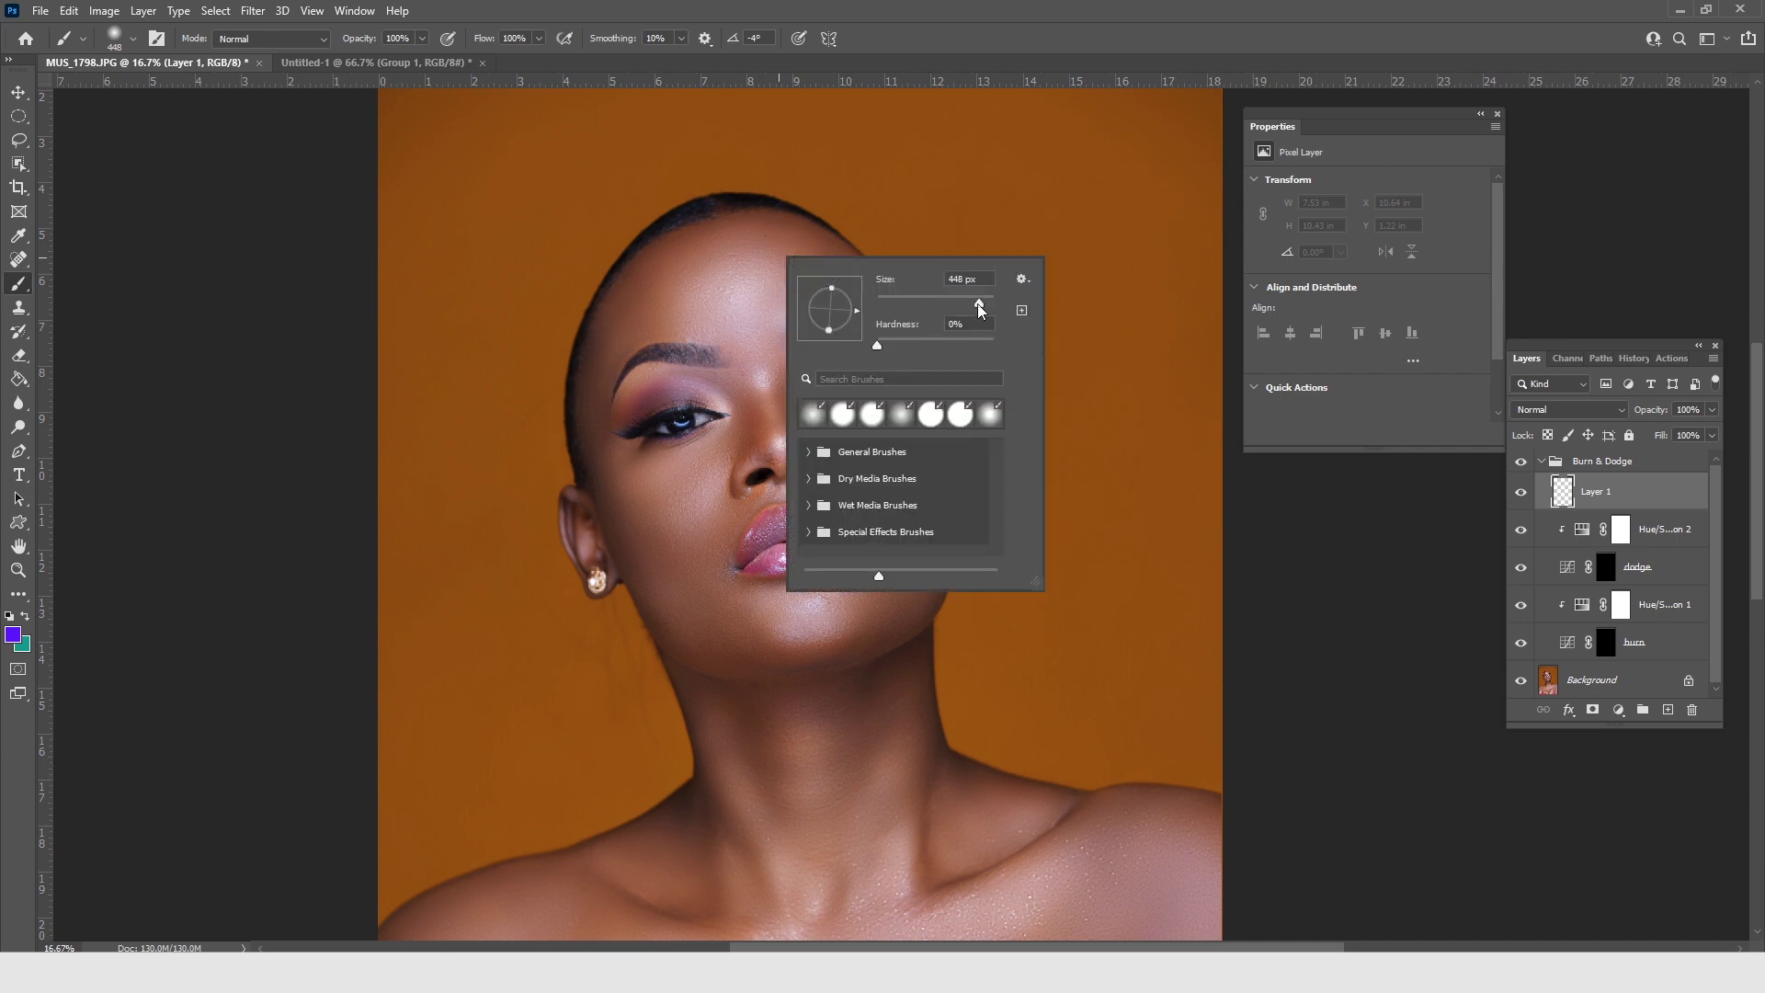
pyautogui.moveTo(880, 349)
pyautogui.mouseDown()
pyautogui.moveTo(1021, 340)
pyautogui.moveTo(900, 303)
pyautogui.mouseUp()
pyautogui.click(679, 216)
pyautogui.moveTo(679, 214); pyautogui.dragTo(663, 236)
pyautogui.moveTo(699, 210)
pyautogui.mouseDown()
pyautogui.moveTo(689, 225)
pyautogui.moveTo(737, 216)
pyautogui.mouseUp()
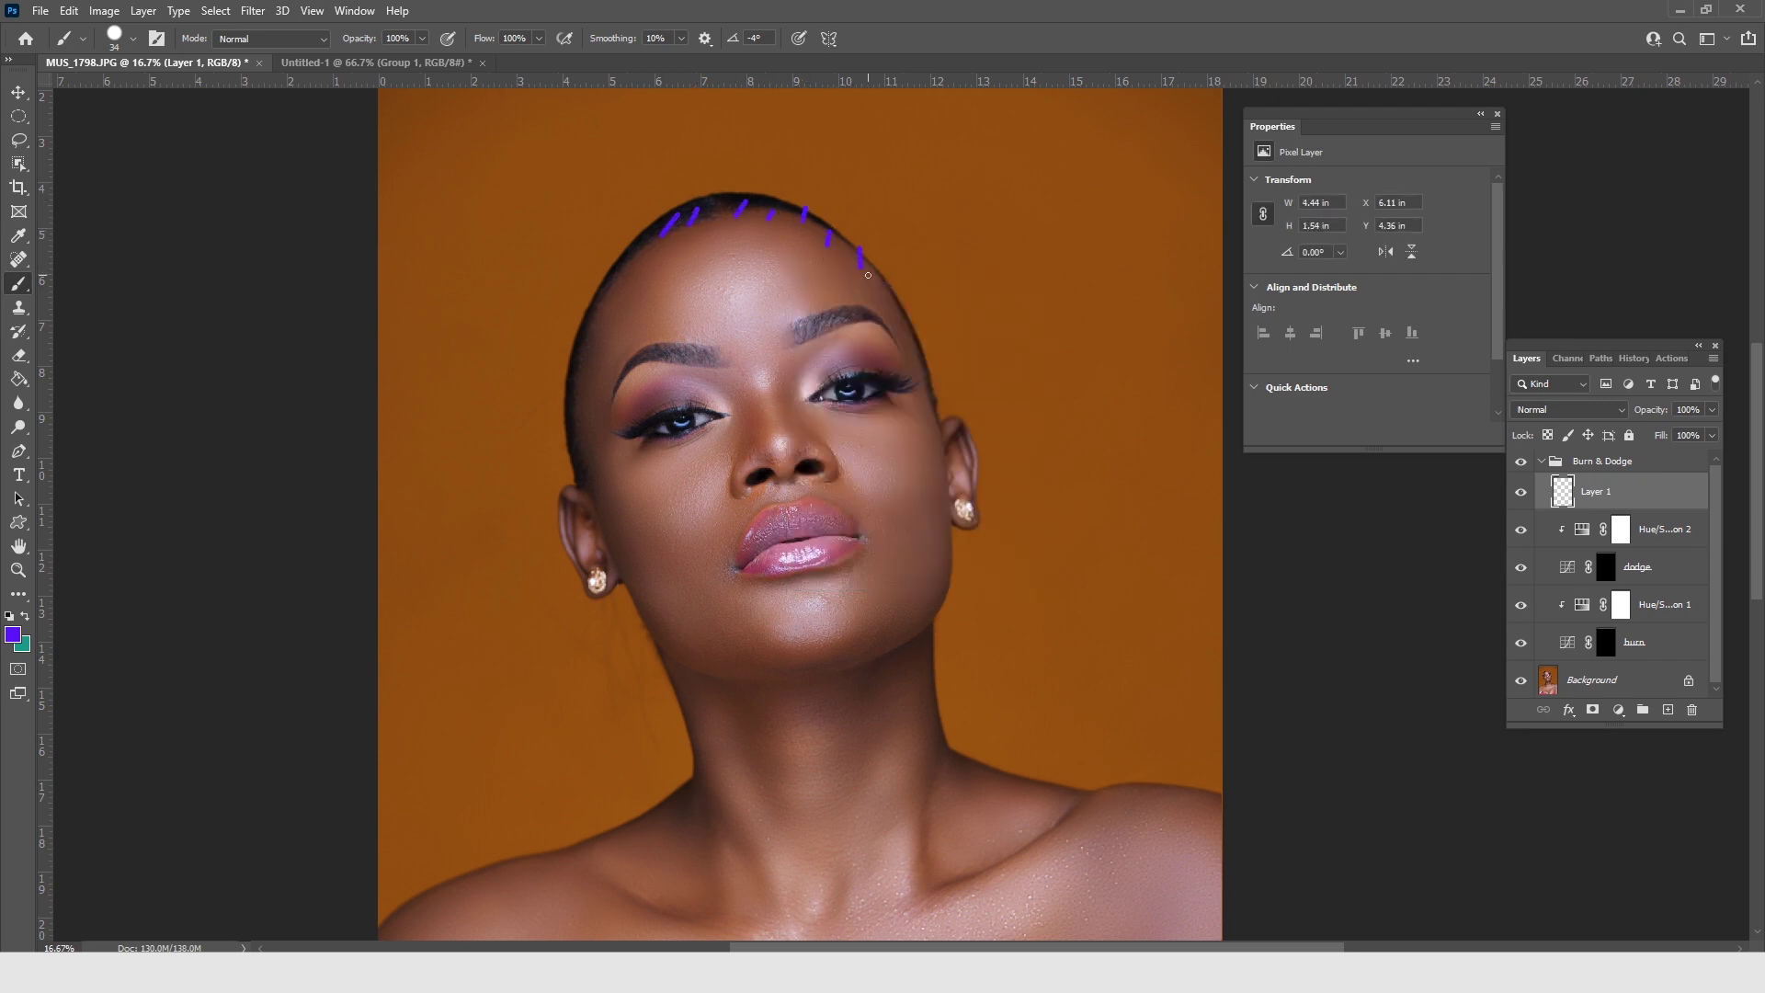
# Mark the face contour with short purple strokes down both temples, along the sides of the face and around the jawline
pyautogui.moveTo(868, 275); pyautogui.dragTo(880, 295)
pyautogui.click(899, 309)
pyautogui.moveTo(932, 403); pyautogui.dragTo(937, 420)
pyautogui.moveTo(604, 280); pyautogui.dragTo(599, 314)
pyautogui.moveTo(580, 377); pyautogui.dragTo(575, 399)
pyautogui.moveTo(583, 422)
pyautogui.mouseDown()
pyautogui.moveTo(584, 496)
pyautogui.moveTo(623, 585)
pyautogui.mouseUp()
pyautogui.moveTo(750, 658); pyautogui.dragTo(769, 680)
# Mark the shadow areas down both sides of the nose with short purple strokes
pyautogui.moveTo(800, 357); pyautogui.dragTo(787, 409)
pyautogui.moveTo(789, 417); pyautogui.dragTo(790, 432)
pyautogui.moveTo(724, 371); pyautogui.dragTo(752, 416)
pyautogui.moveTo(756, 425); pyautogui.dragTo(766, 464)
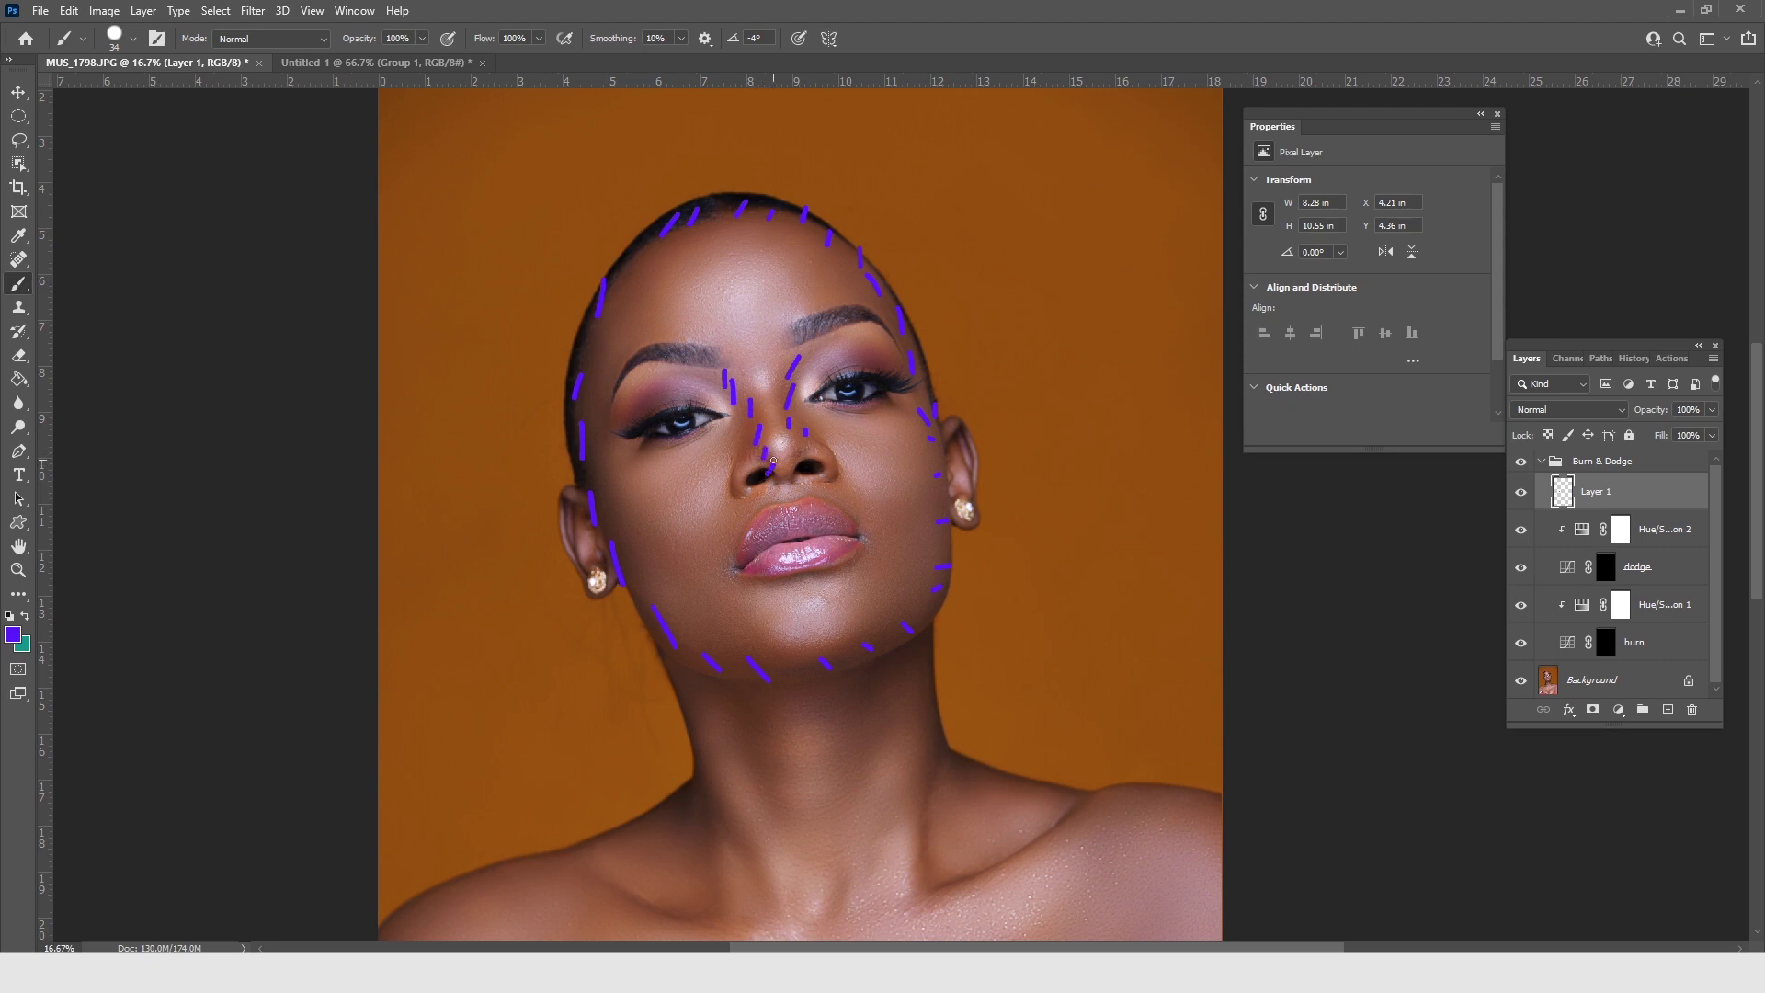
# Mark the cheek hollows with purple strokes and outline both eyes along the lash lines
pyautogui.moveTo(935, 476)
pyautogui.mouseDown()
pyautogui.moveTo(906, 502)
pyautogui.moveTo(894, 567)
pyautogui.mouseUp()
pyautogui.moveTo(668, 535); pyautogui.dragTo(714, 599)
pyautogui.moveTo(715, 578); pyautogui.dragTo(734, 632)
pyautogui.moveTo(724, 418)
pyautogui.mouseDown()
pyautogui.moveTo(611, 441)
pyautogui.moveTo(907, 386)
pyautogui.mouseUp()
pyautogui.moveTo(802, 403); pyautogui.dragTo(890, 406)
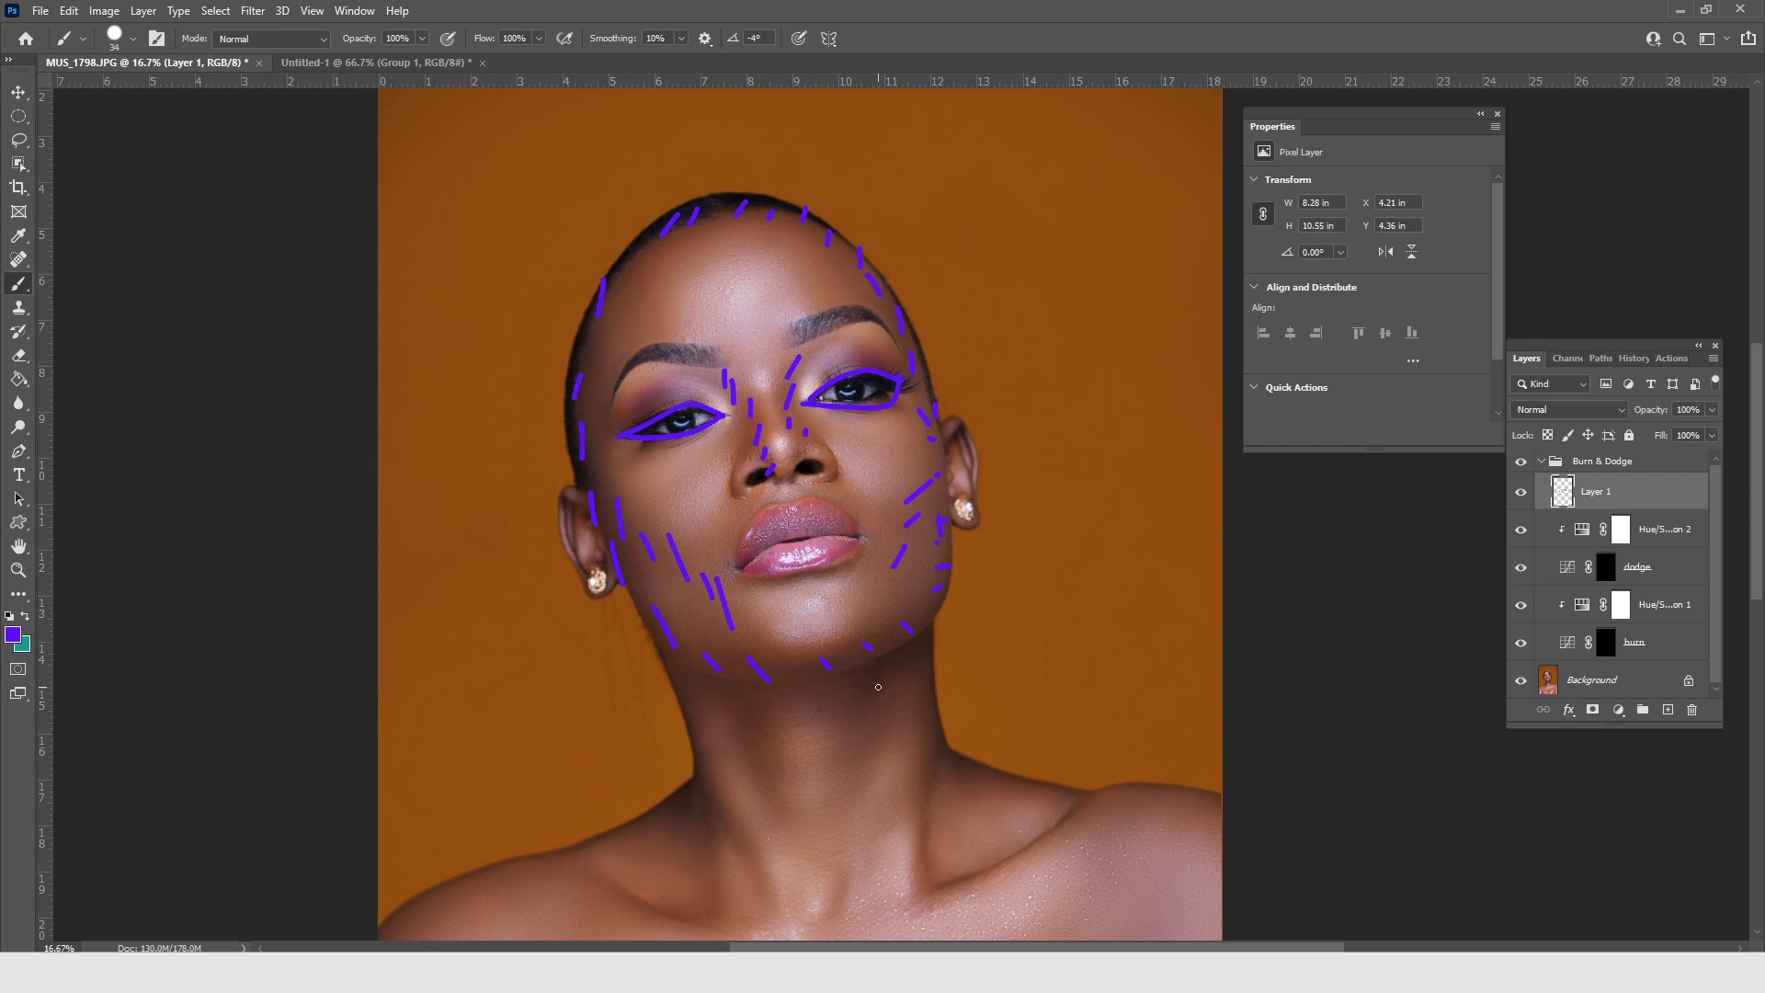
# Mark the neck shadows with long purple strokes down the throat muscles and both outer edges of the neck
pyautogui.moveTo(881, 653)
pyautogui.mouseDown()
pyautogui.moveTo(863, 704)
pyautogui.moveTo(875, 836)
pyautogui.mouseUp()
pyautogui.moveTo(754, 706); pyautogui.dragTo(757, 759)
pyautogui.moveTo(771, 736); pyautogui.dragTo(780, 812)
pyautogui.moveTo(791, 798); pyautogui.dragTo(801, 863)
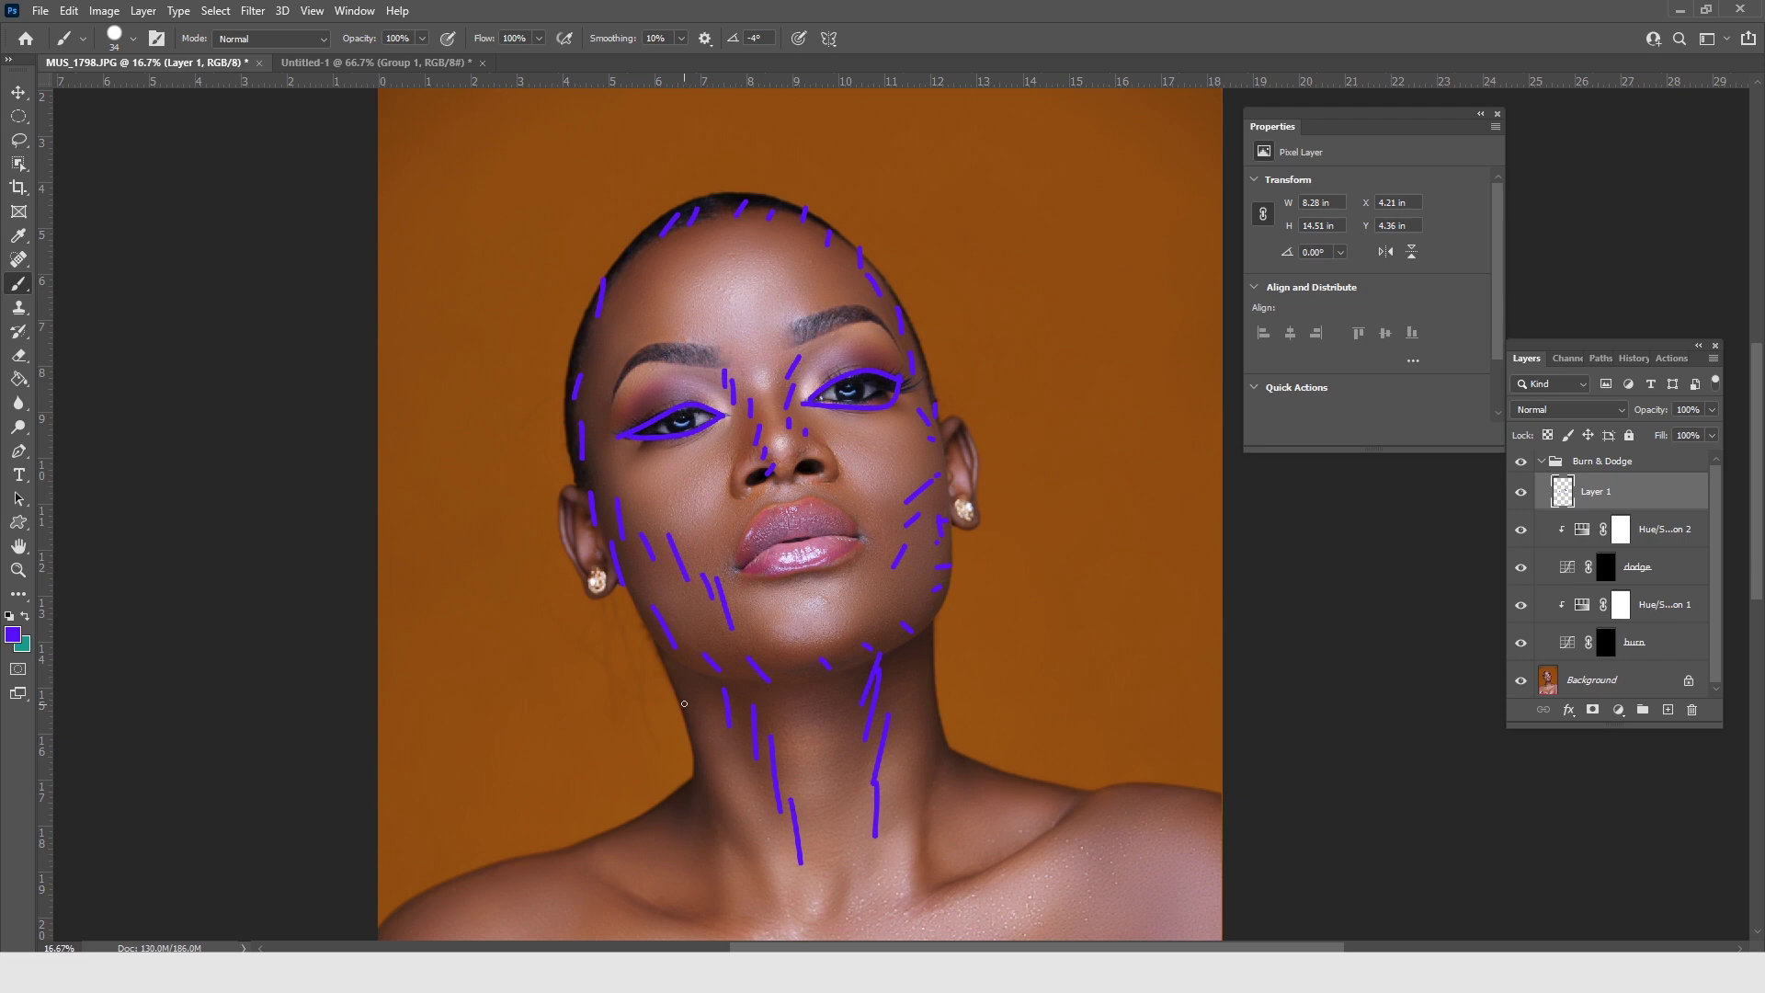
pyautogui.moveTo(677, 690); pyautogui.dragTo(761, 881)
pyautogui.moveTo(927, 648); pyautogui.dragTo(931, 777)
pyautogui.moveTo(932, 786); pyautogui.dragTo(920, 846)
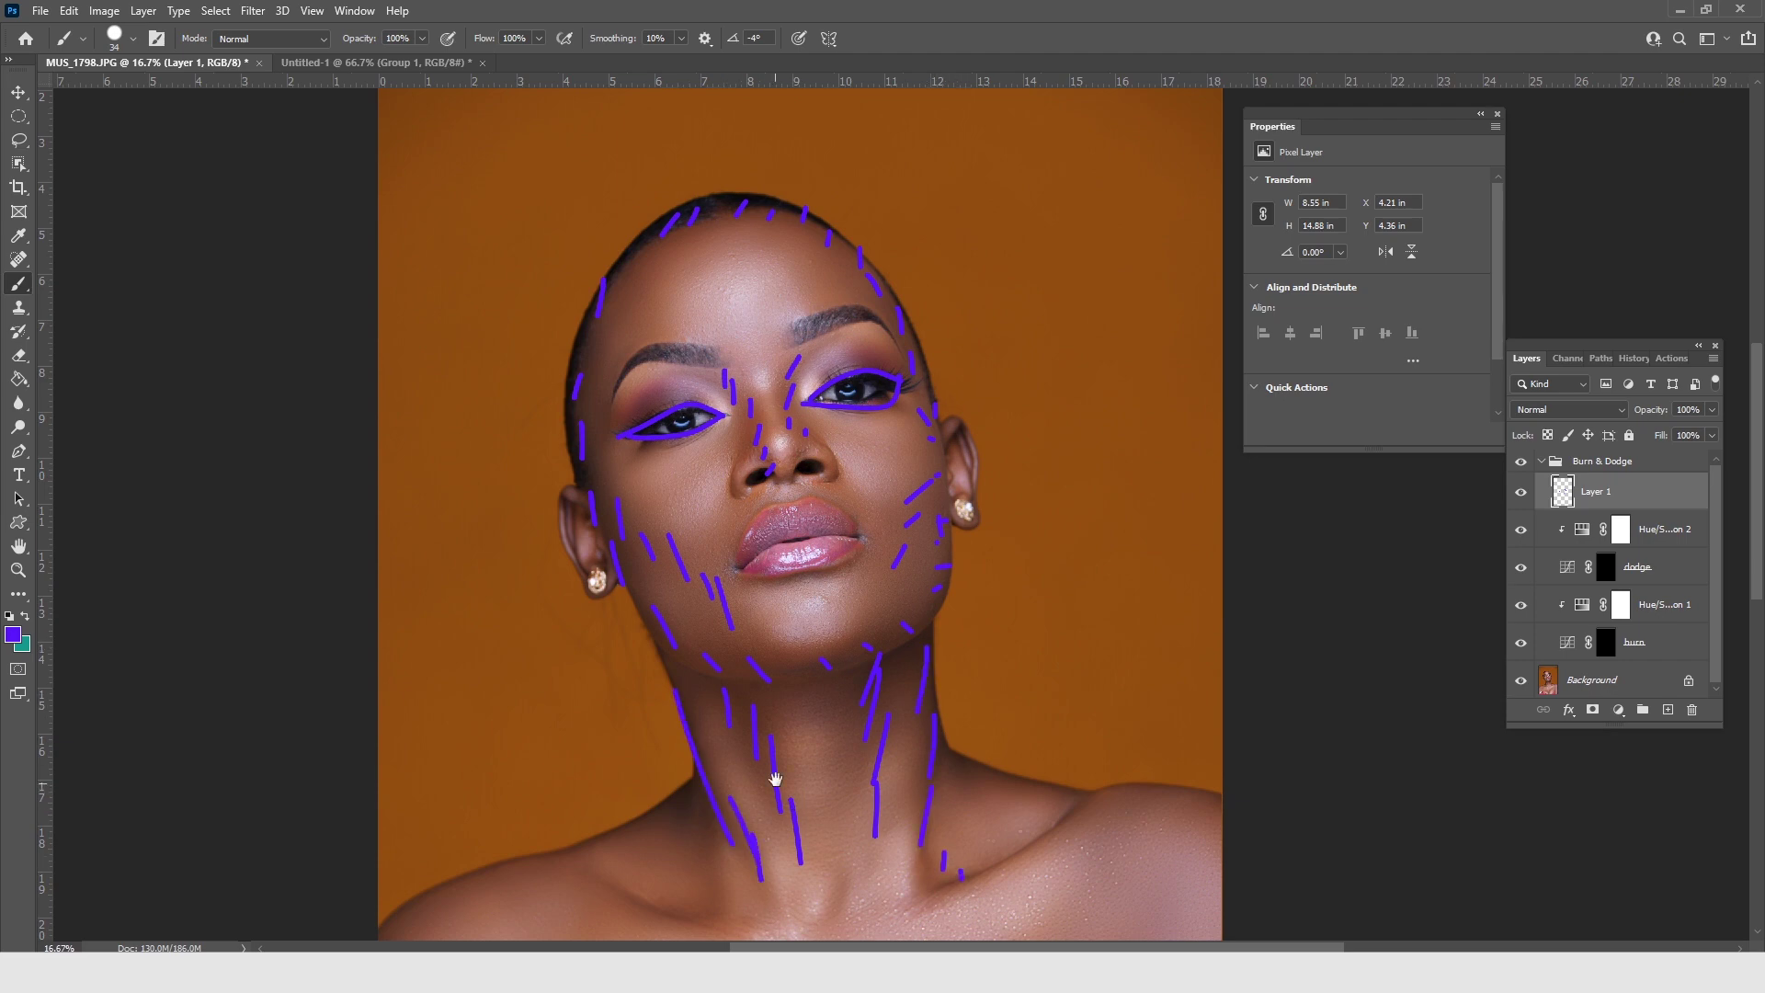
# Mark the hollows along both collarbones and at the base of the neck with purple strokes
pyautogui.moveTo(777, 788); pyautogui.dragTo(817, 513)
pyautogui.moveTo(1095, 556); pyautogui.dragTo(996, 623)
pyautogui.moveTo(641, 607); pyautogui.dragTo(735, 668)
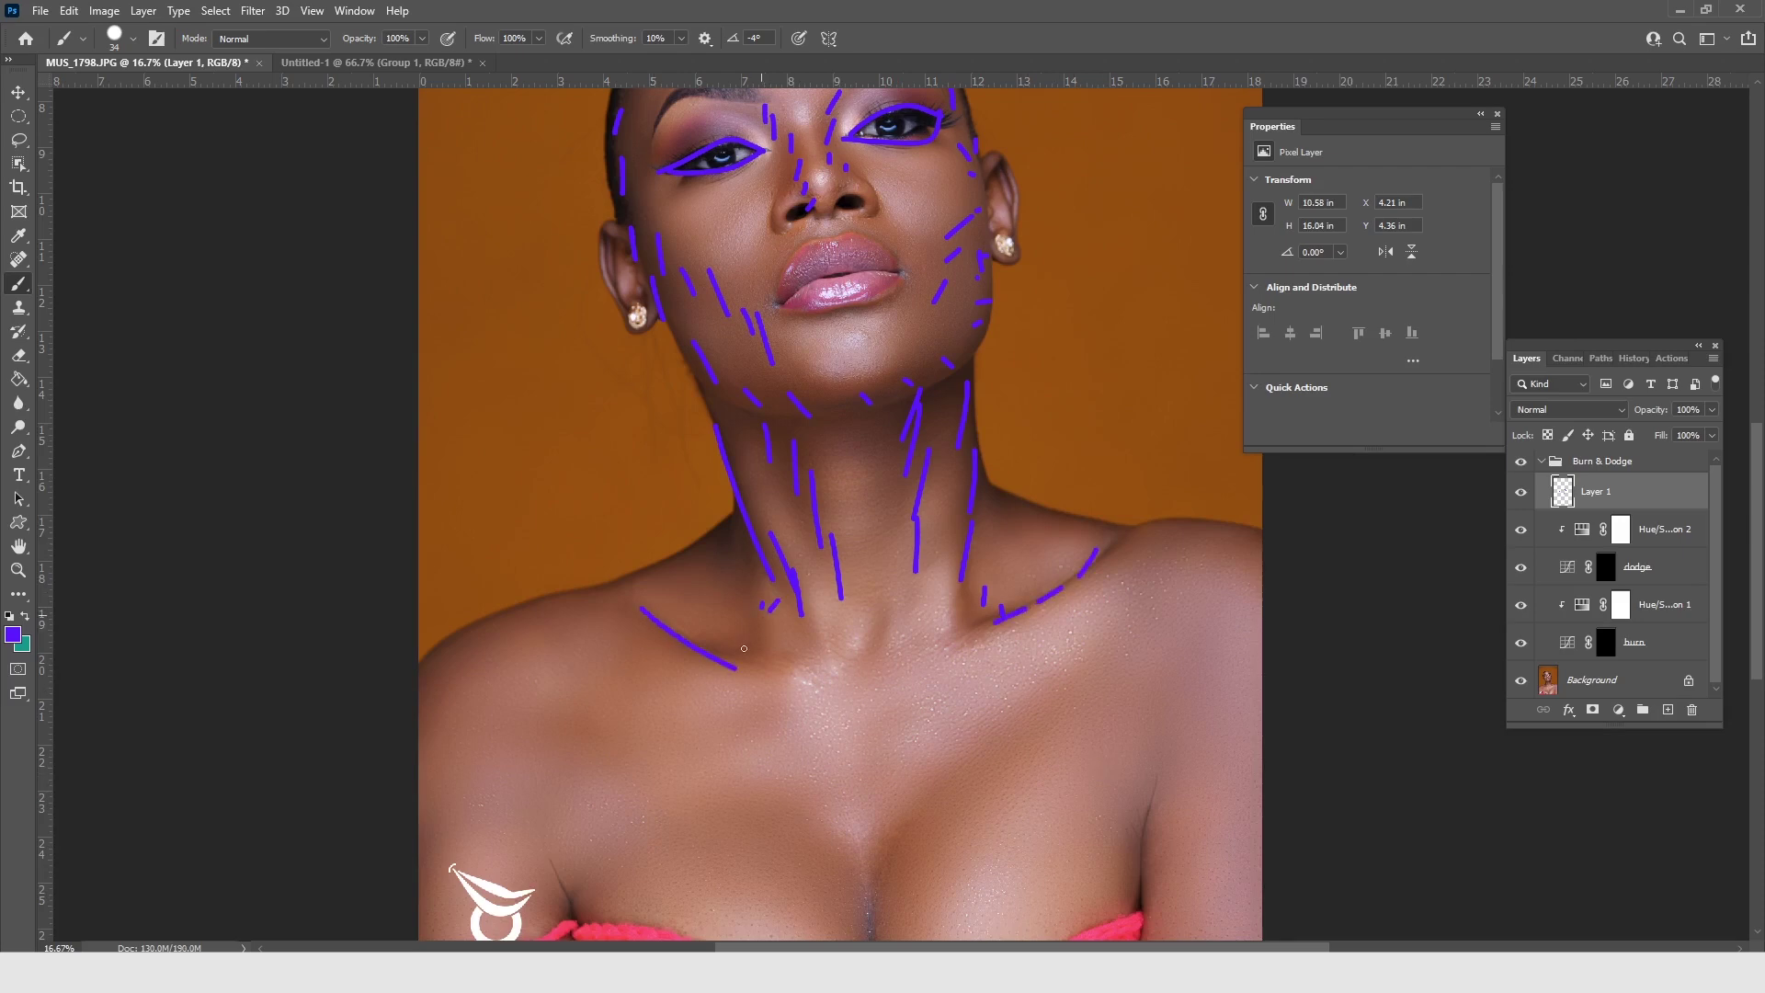
pyautogui.moveTo(762, 599); pyautogui.dragTo(752, 626)
# Mark the outer edge of the upper arm and the shadow between the breasts with purple strokes
pyautogui.moveTo(460, 664); pyautogui.dragTo(425, 736)
pyautogui.moveTo(431, 775); pyautogui.dragTo(423, 813)
pyautogui.moveTo(572, 803)
pyautogui.mouseDown()
pyautogui.moveTo(668, 558)
pyautogui.moveTo(674, 350)
pyautogui.mouseUp()
pyautogui.moveTo(932, 610)
pyautogui.mouseDown()
pyautogui.moveTo(901, 651)
pyautogui.moveTo(899, 786)
pyautogui.mouseUp()
pyautogui.moveTo(791, 648); pyautogui.dragTo(850, 715)
pyautogui.moveTo(843, 630); pyautogui.dragTo(877, 784)
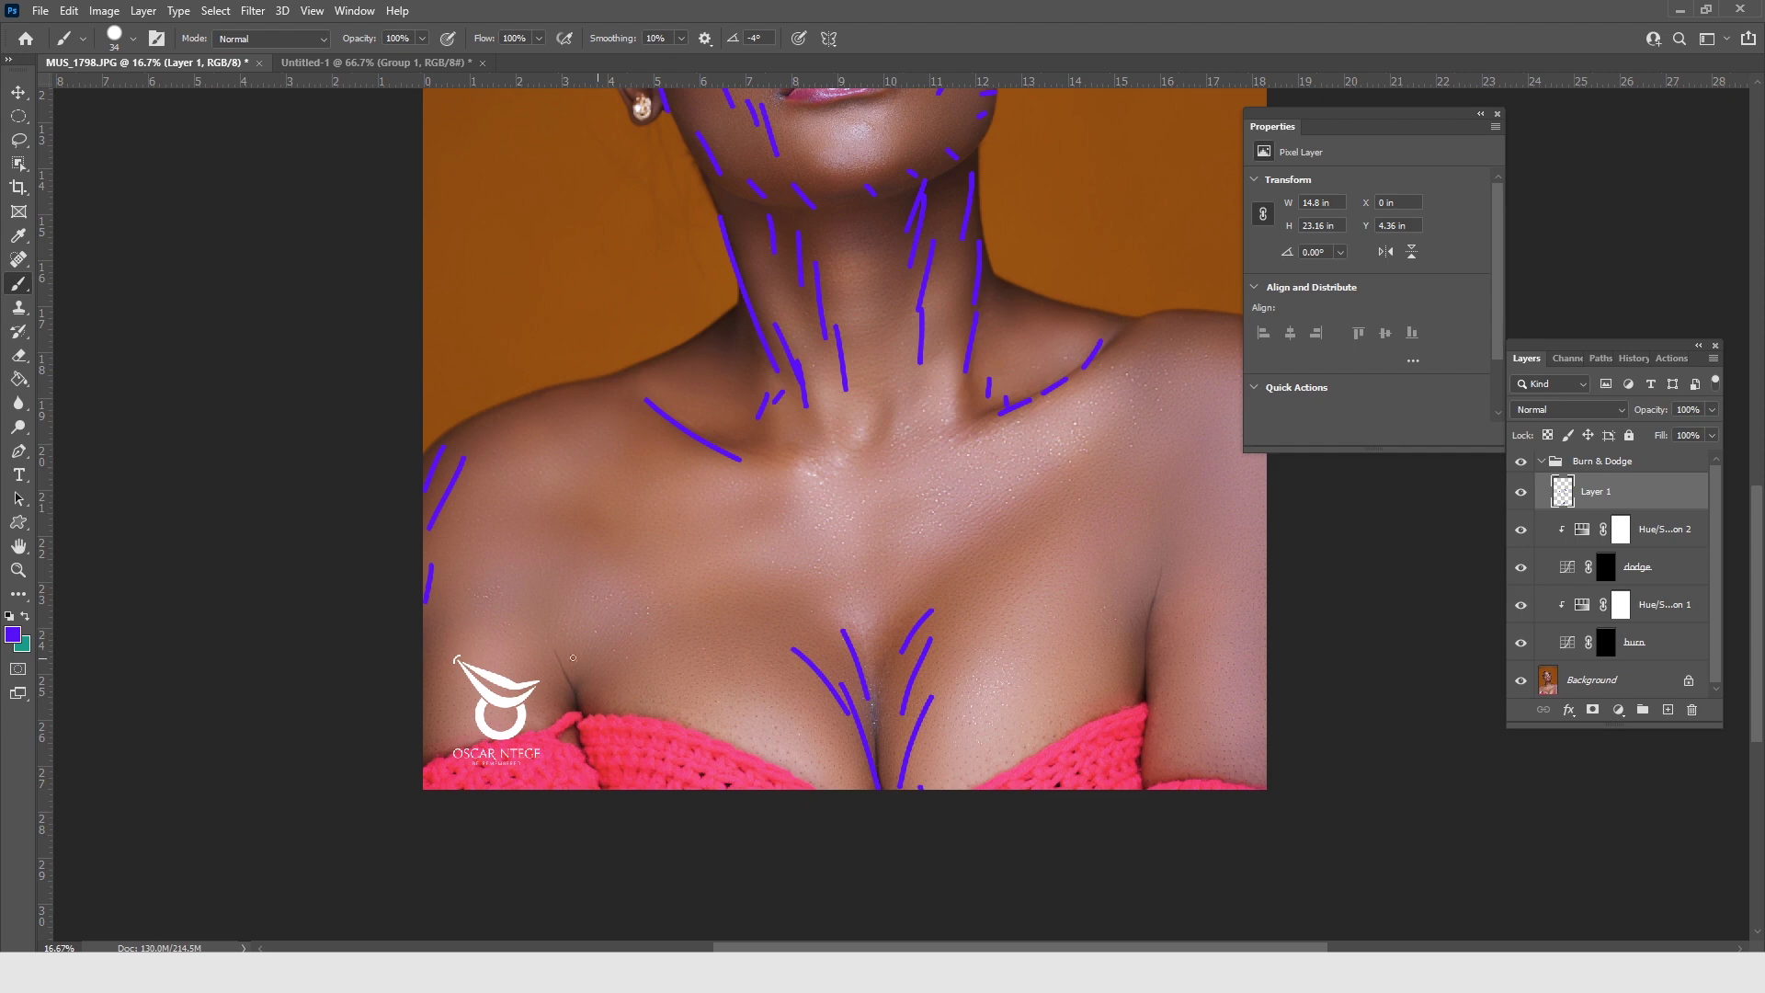
# Mark the lower arm edge and the tops of both shoulders with purple strokes
pyautogui.moveTo(433, 662)
pyautogui.mouseDown()
pyautogui.moveTo(422, 705)
pyautogui.moveTo(443, 692)
pyautogui.moveTo(428, 745)
pyautogui.mouseUp()
pyautogui.moveTo(1153, 329); pyautogui.dragTo(1157, 354)
pyautogui.moveTo(1005, 280); pyautogui.dragTo(1117, 314)
pyautogui.moveTo(745, 311); pyautogui.dragTo(584, 408)
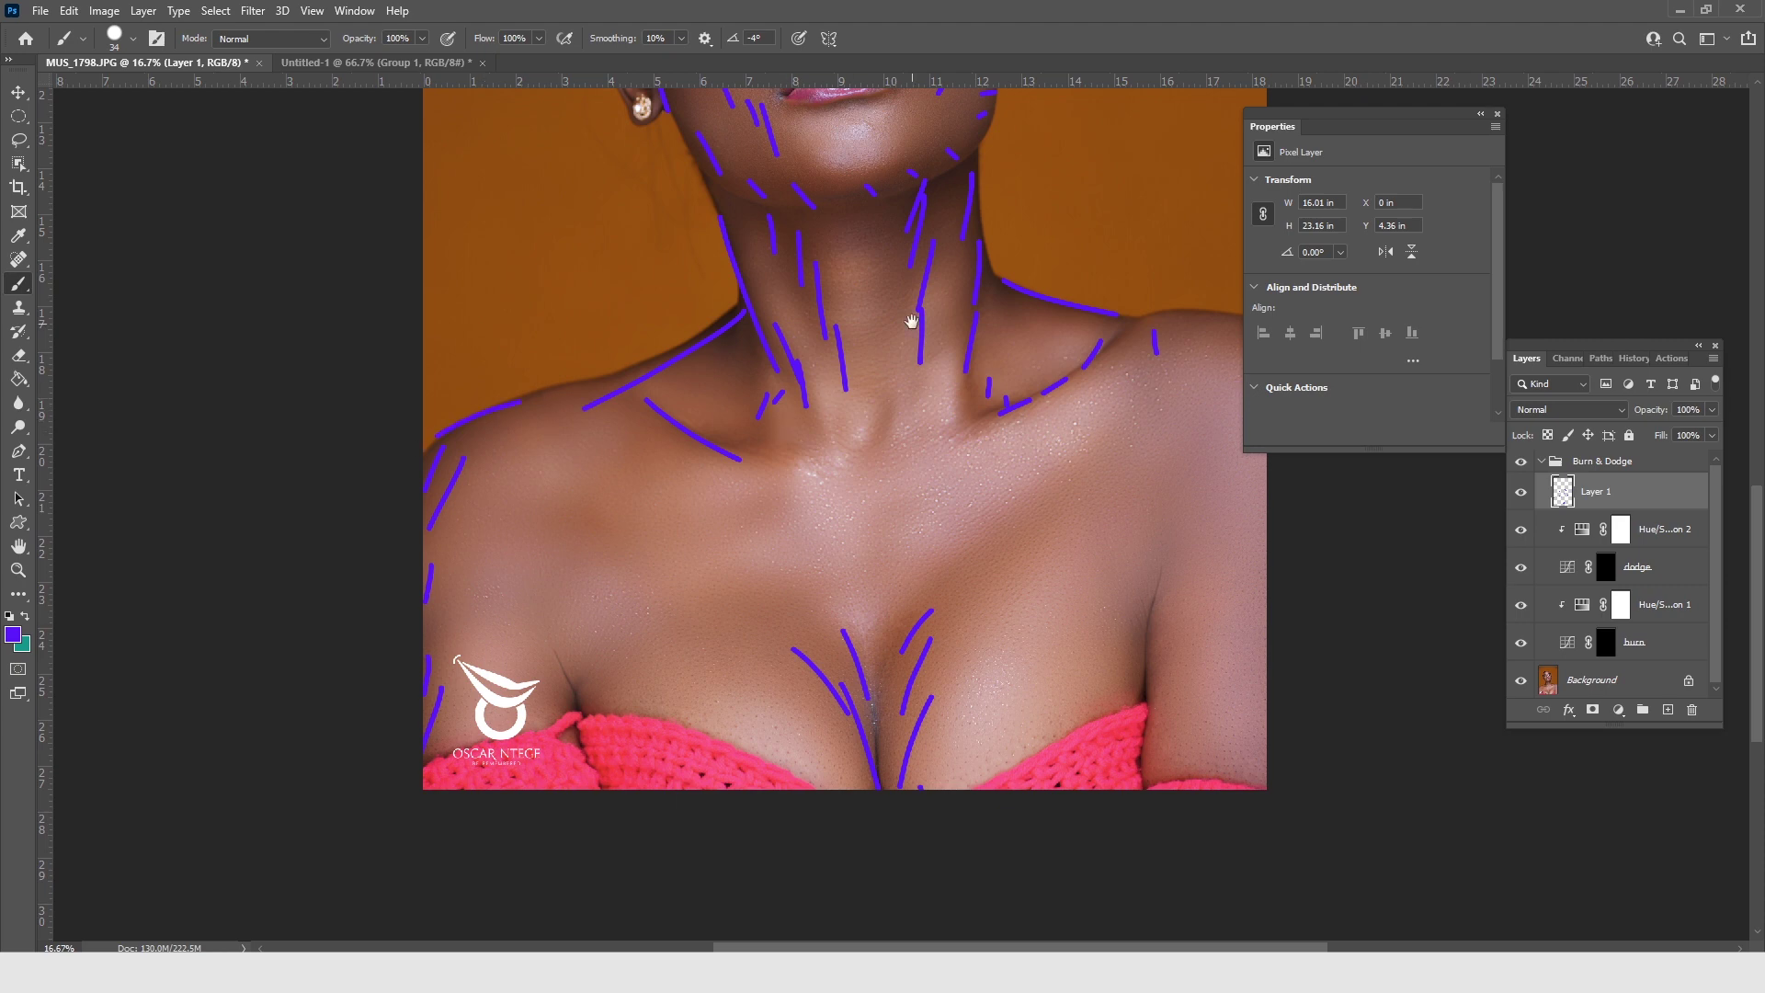
pyautogui.moveTo(914, 315); pyautogui.dragTo(919, 746)
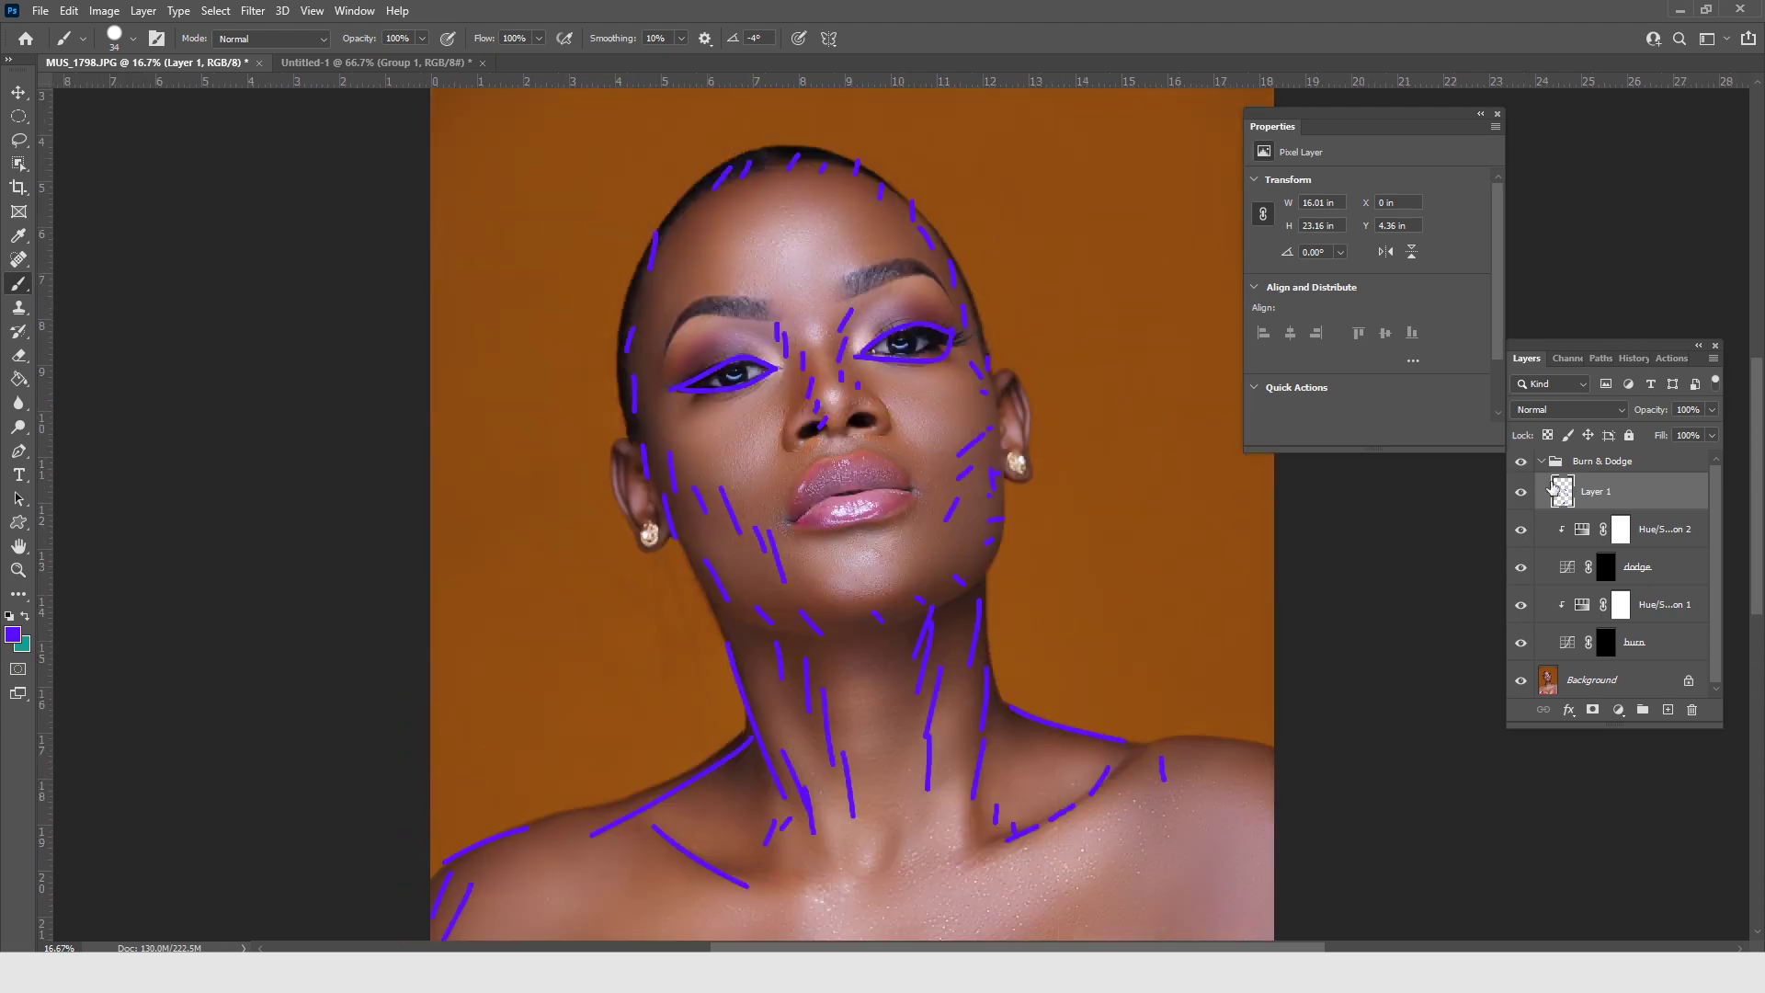
pyautogui.click(25, 617)
pyautogui.click(14, 634)
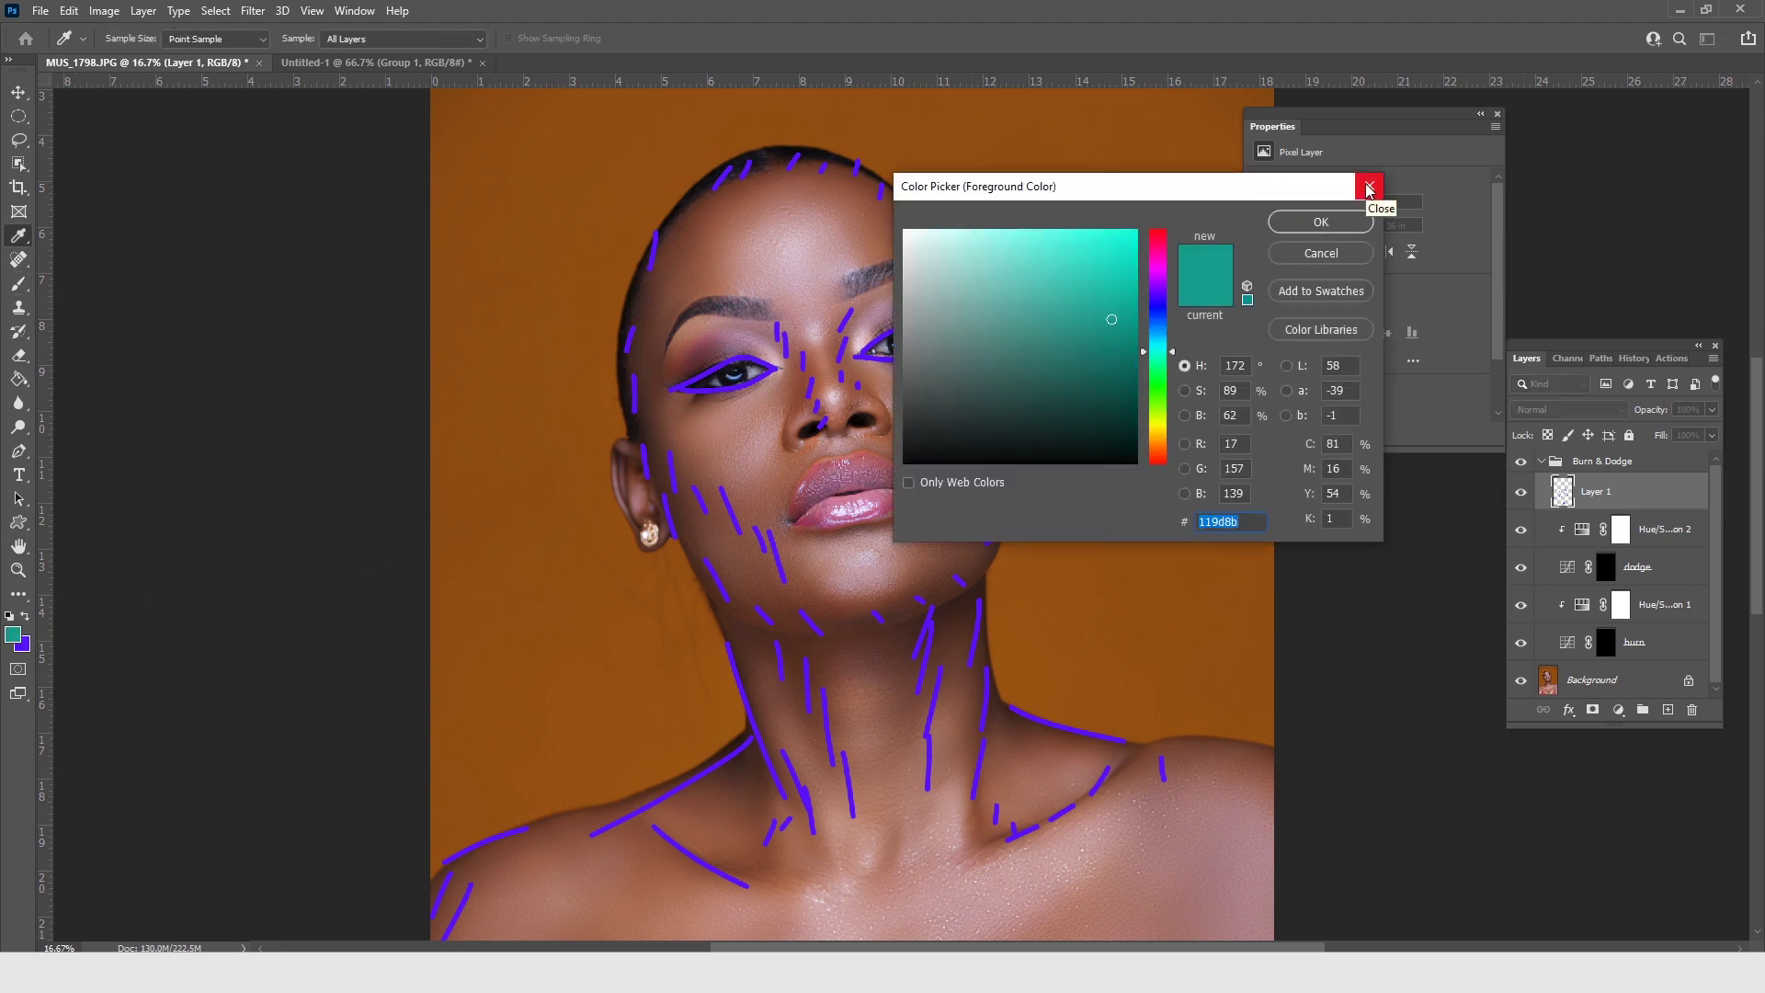
pyautogui.click(1370, 191)
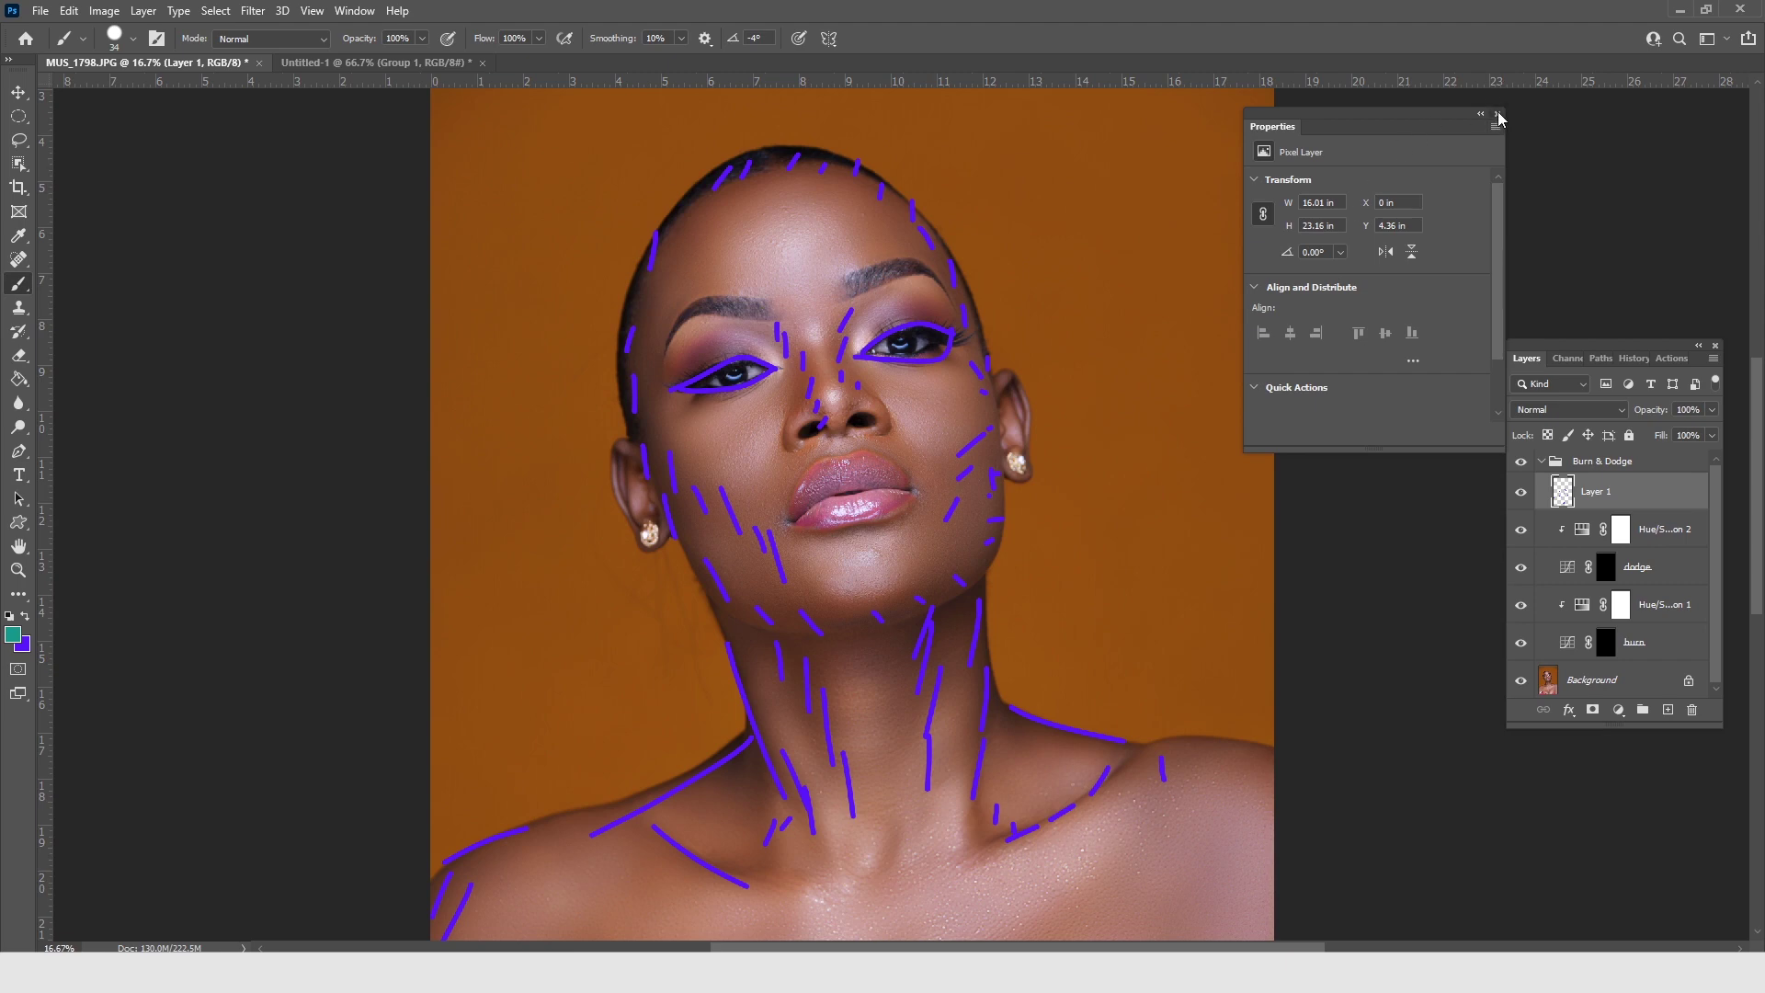
# Close the Properties panel, delete the layer with the purple guide strokes and select the burn layer's mask
pyautogui.click(1500, 116)
pyautogui.moveTo(1669, 501)
pyautogui.mouseDown()
pyautogui.moveTo(1619, 625)
pyautogui.moveTo(1655, 690)
pyautogui.moveTo(1691, 710)
pyautogui.mouseUp()
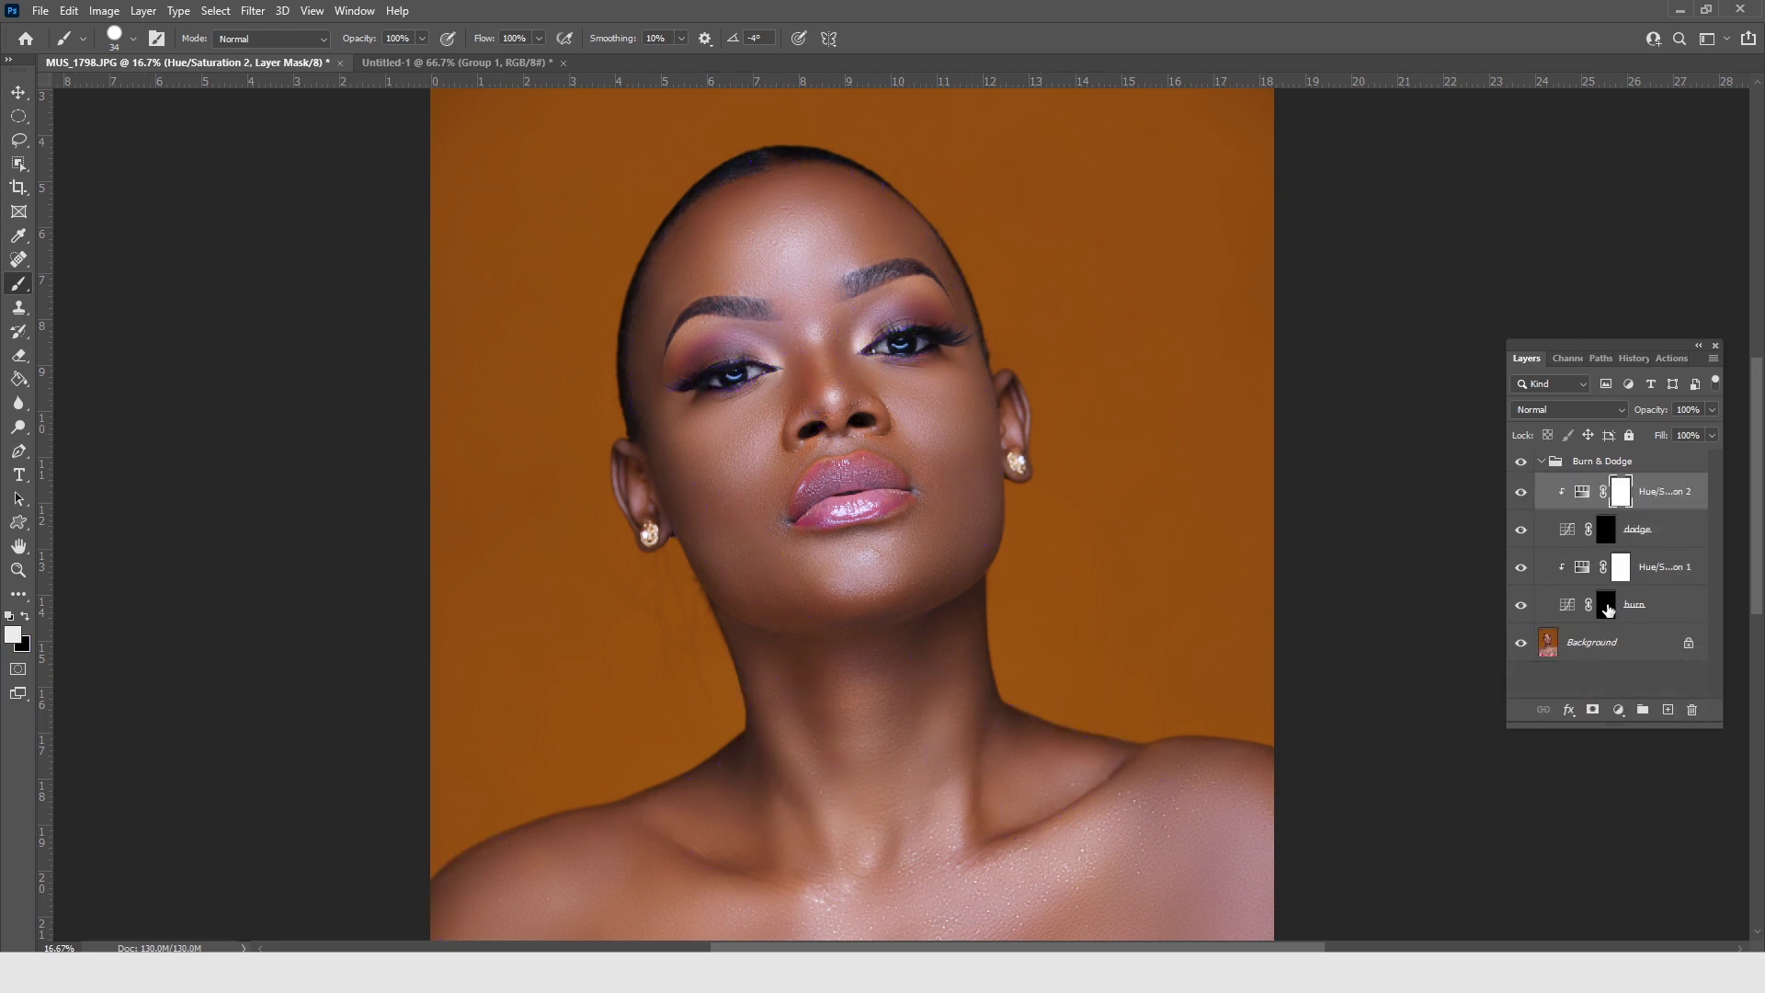
pyautogui.click(1608, 607)
# Set the brush to 117 px with 0% hardness for painting on the burn mask
pyautogui.click(18, 570)
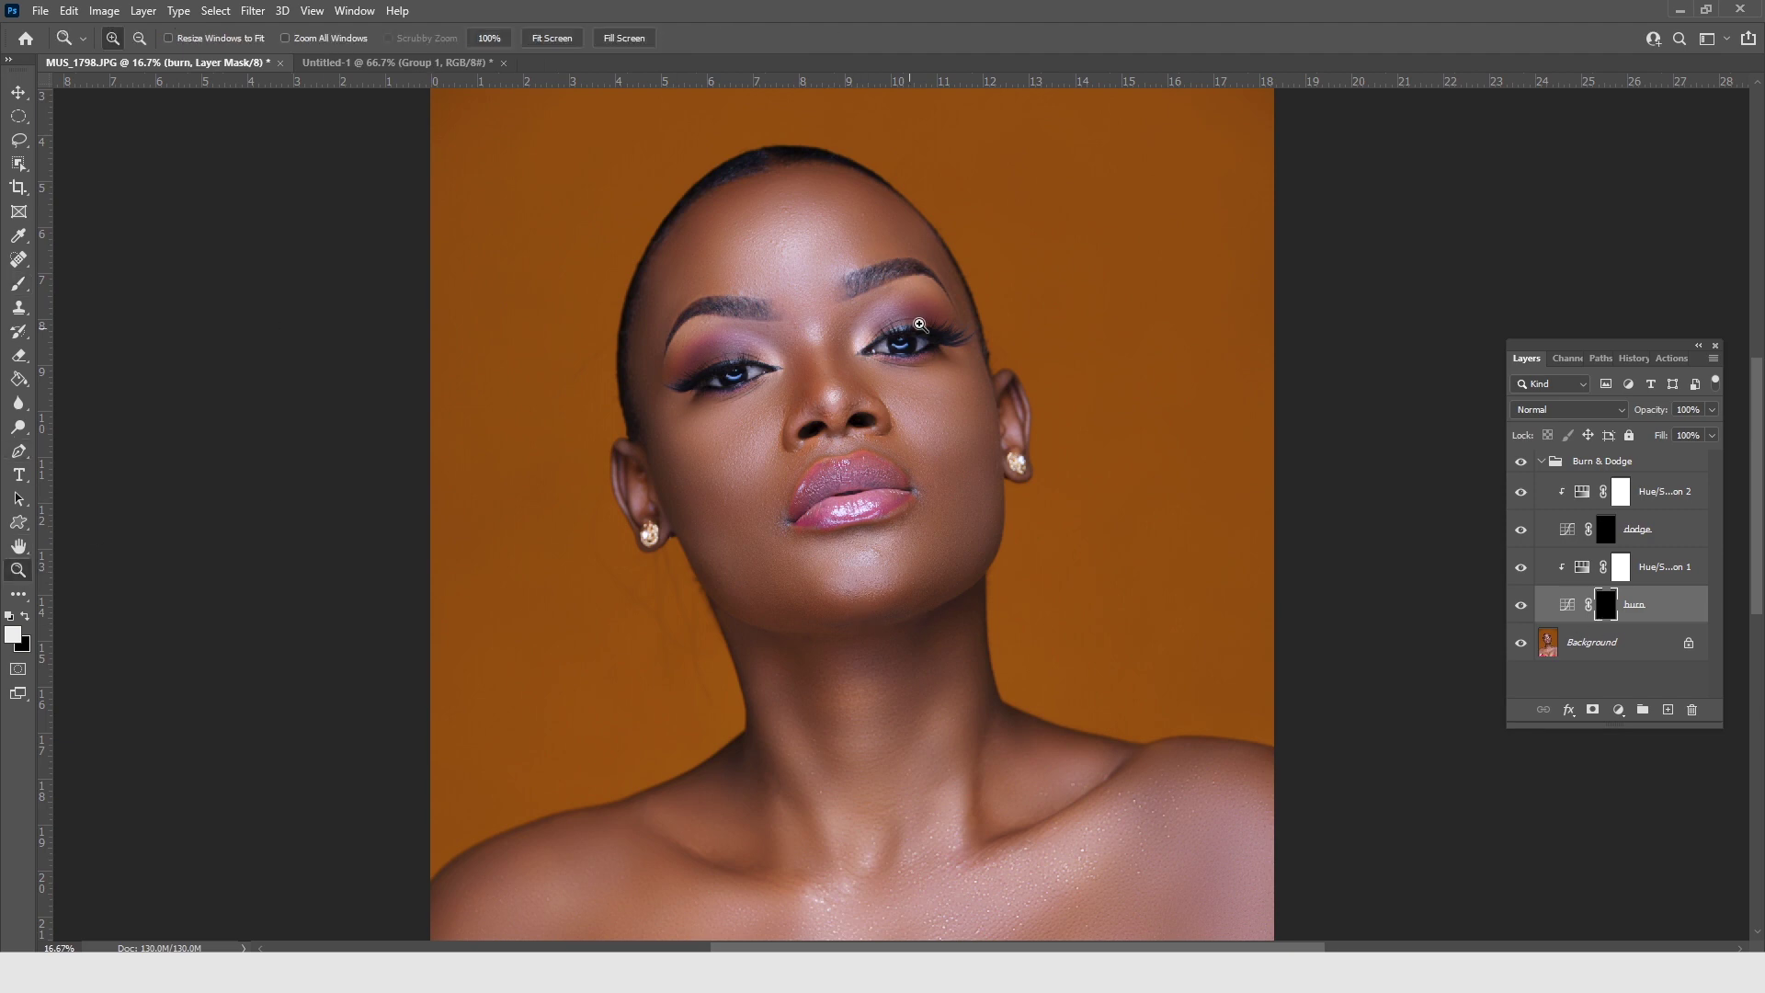
pyautogui.click(875, 318)
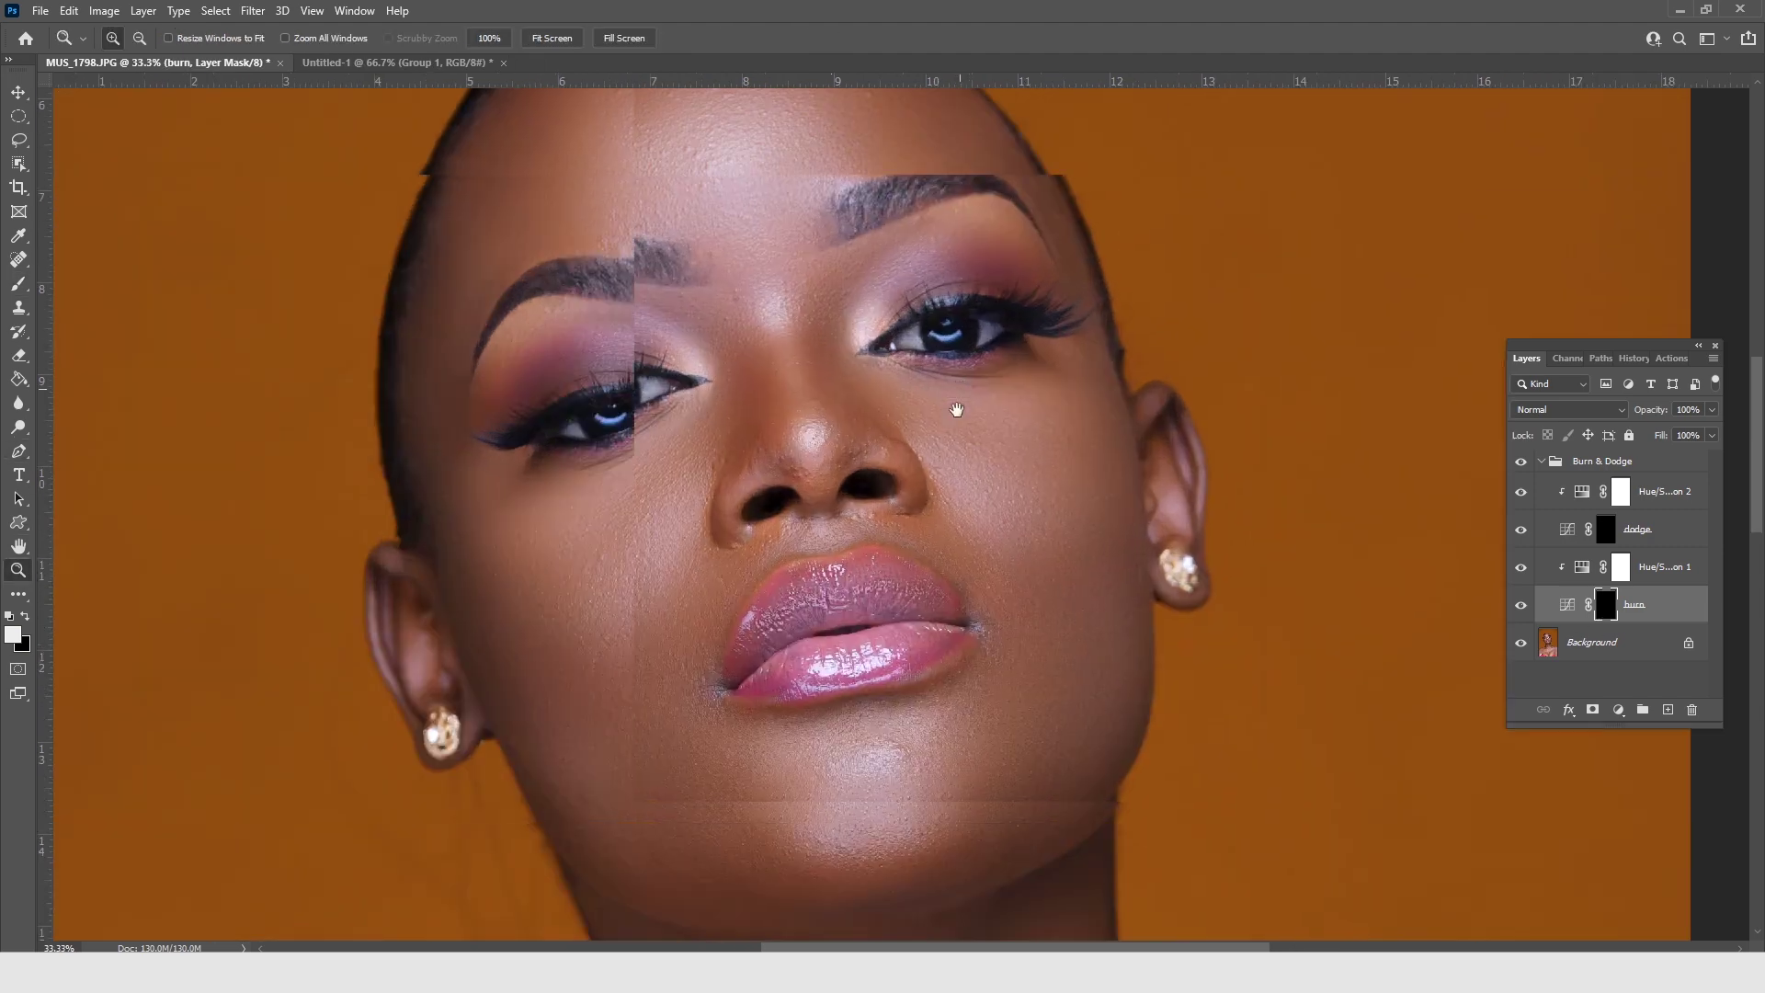
pyautogui.click(20, 285)
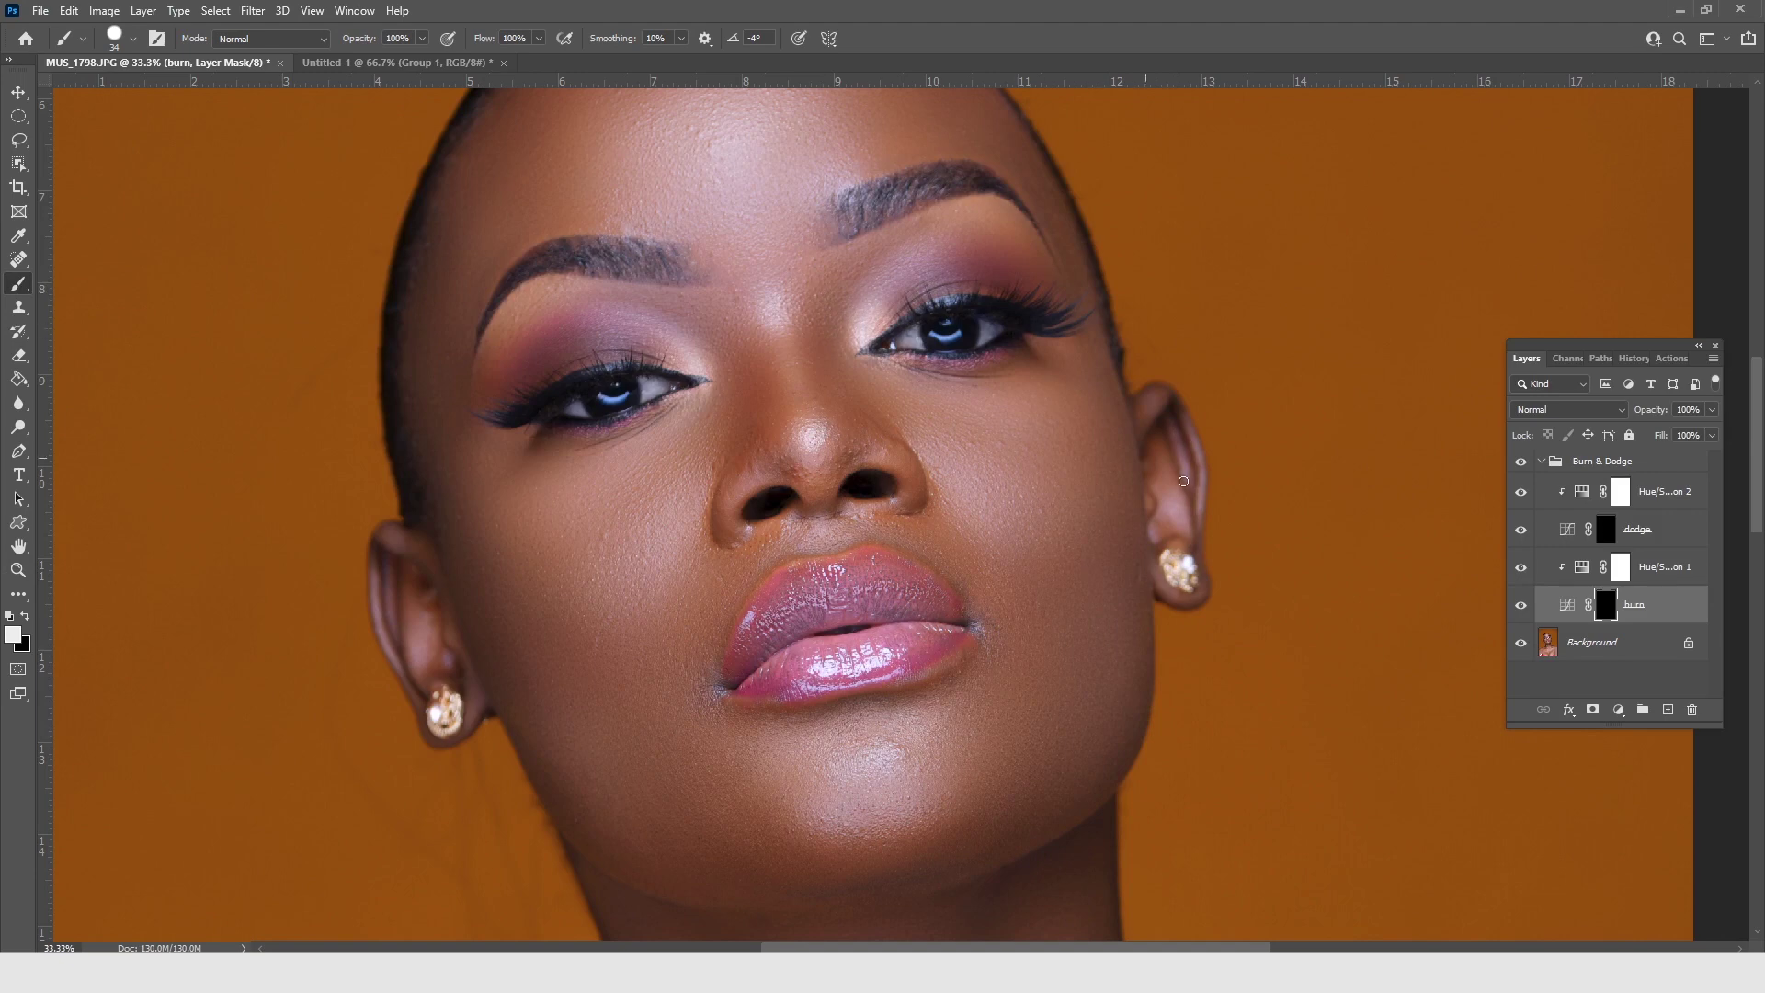
pyautogui.rightClick(935, 372)
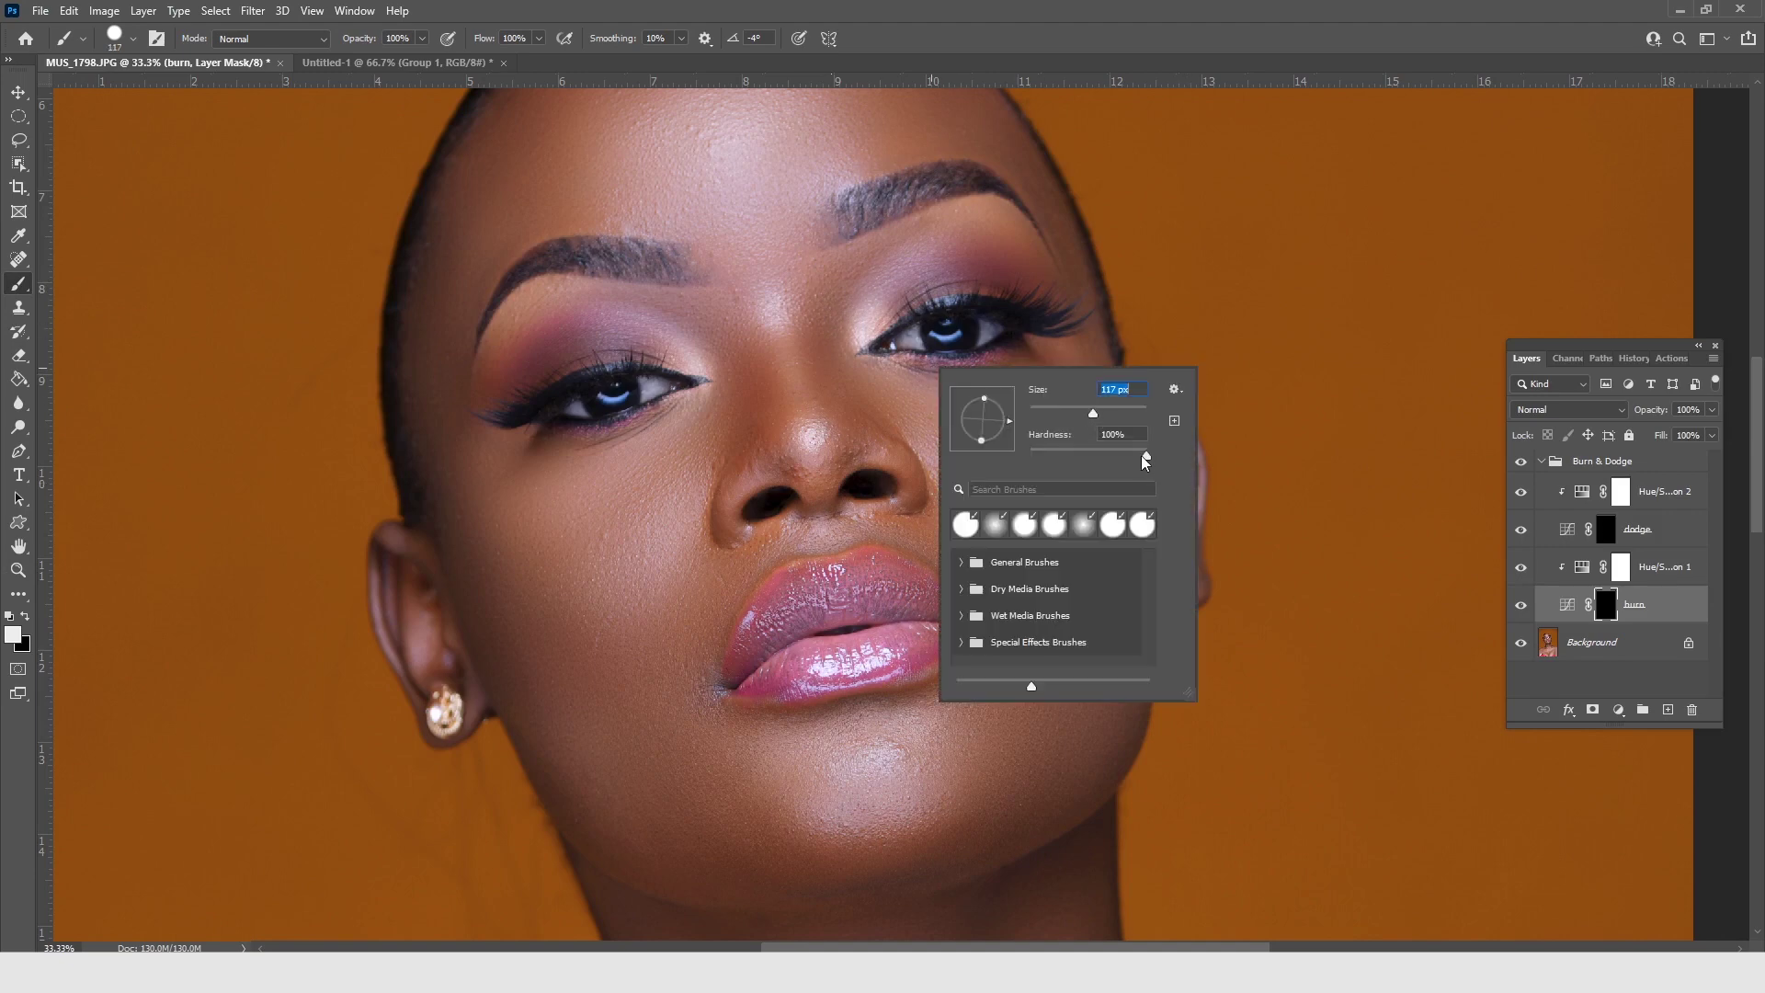
pyautogui.moveTo(1145, 455); pyautogui.dragTo(958, 455)
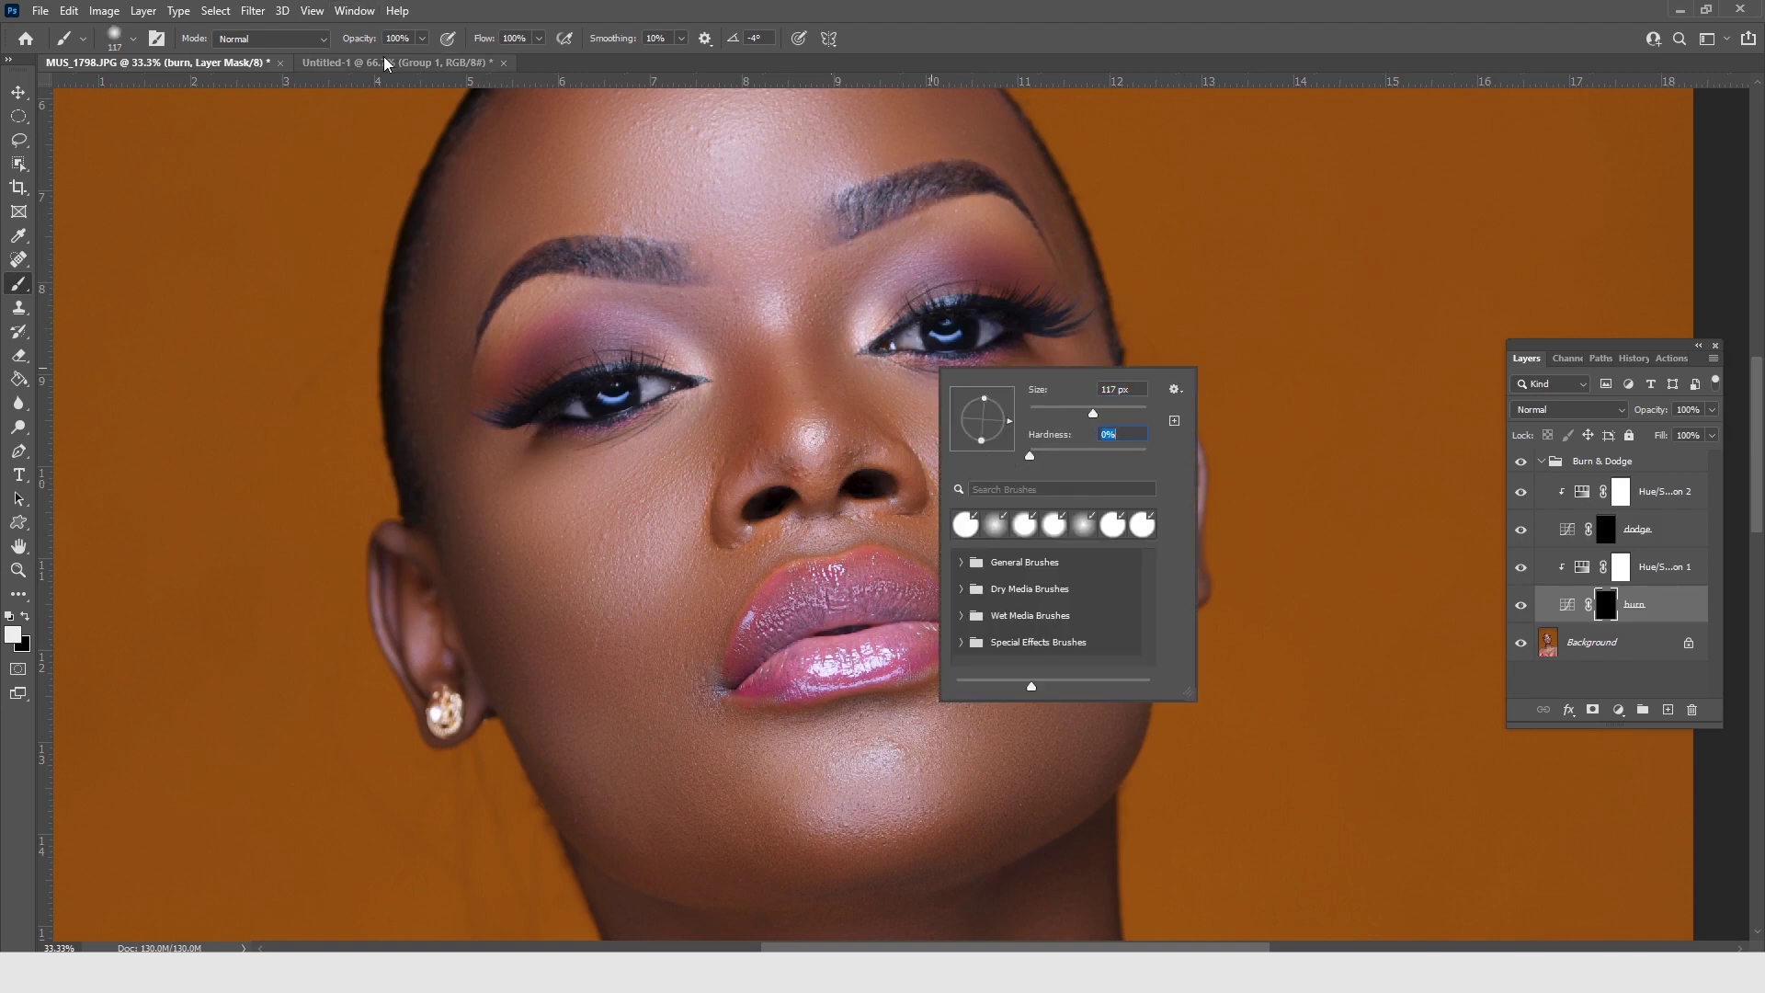
pyautogui.press('Return')
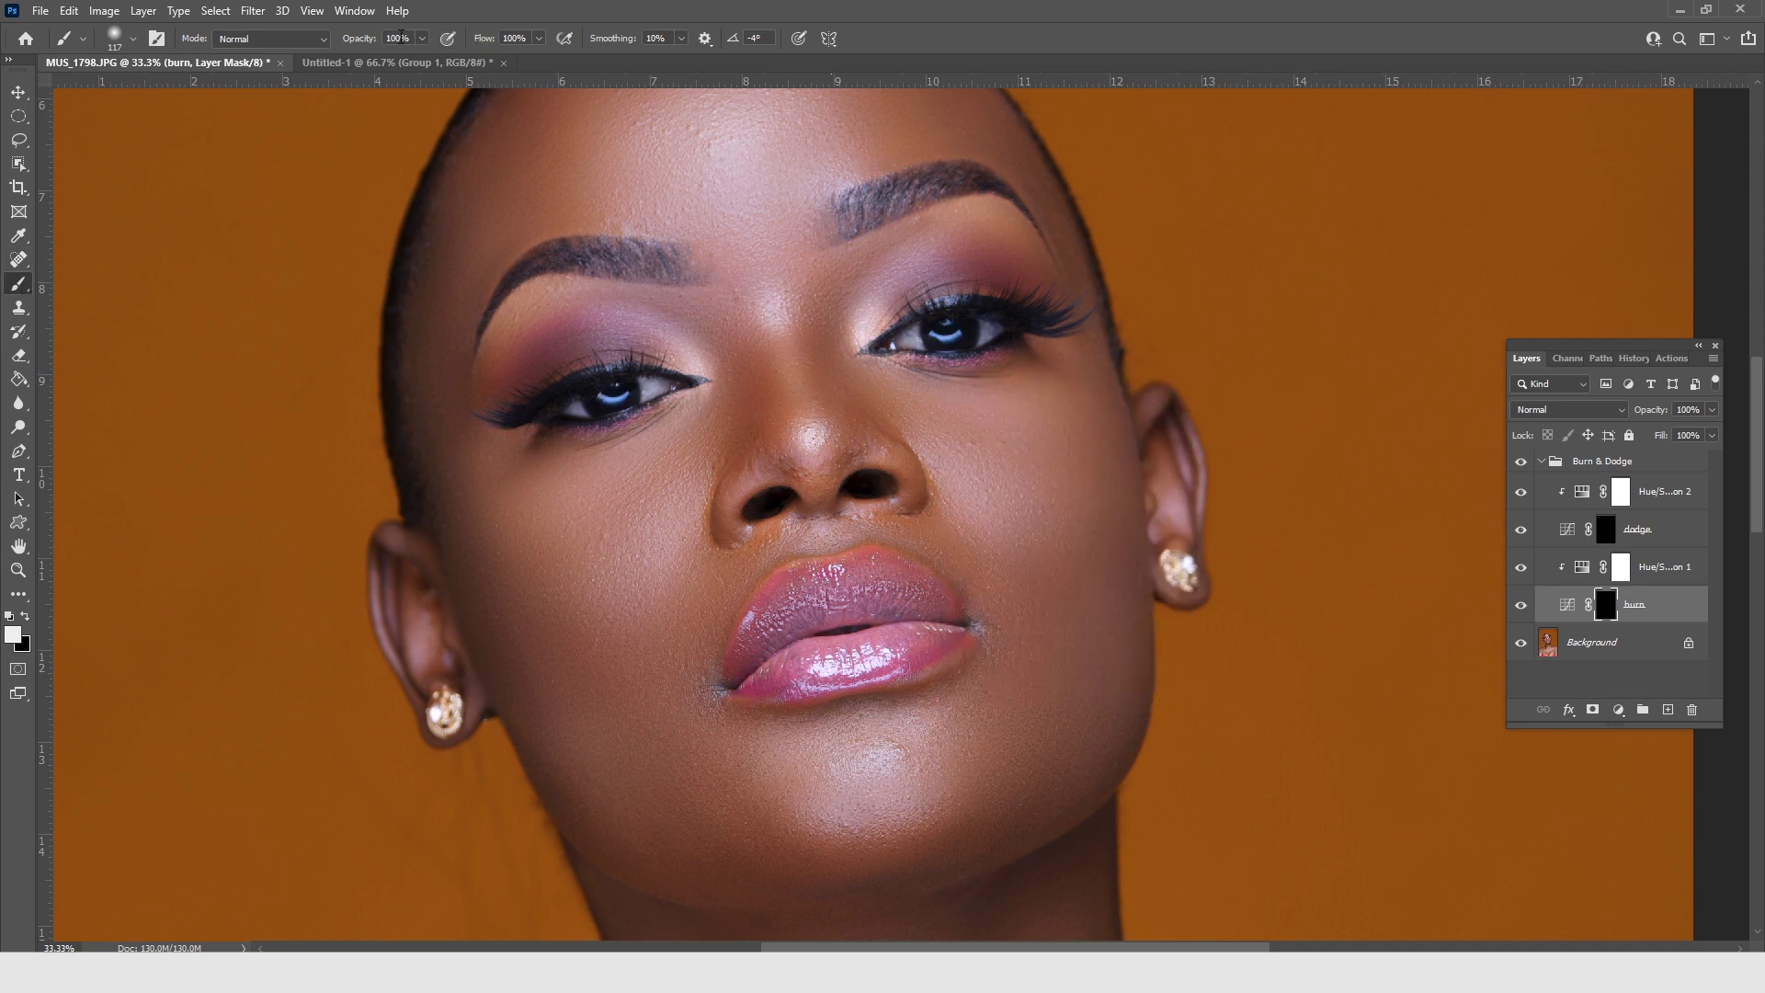
# Set the brush flow to 2% and enlarge the brush to 183 px
pyautogui.click(539, 38)
pyautogui.moveTo(542, 57); pyautogui.dragTo(455, 58)
pyautogui.rightClick(710, 332)
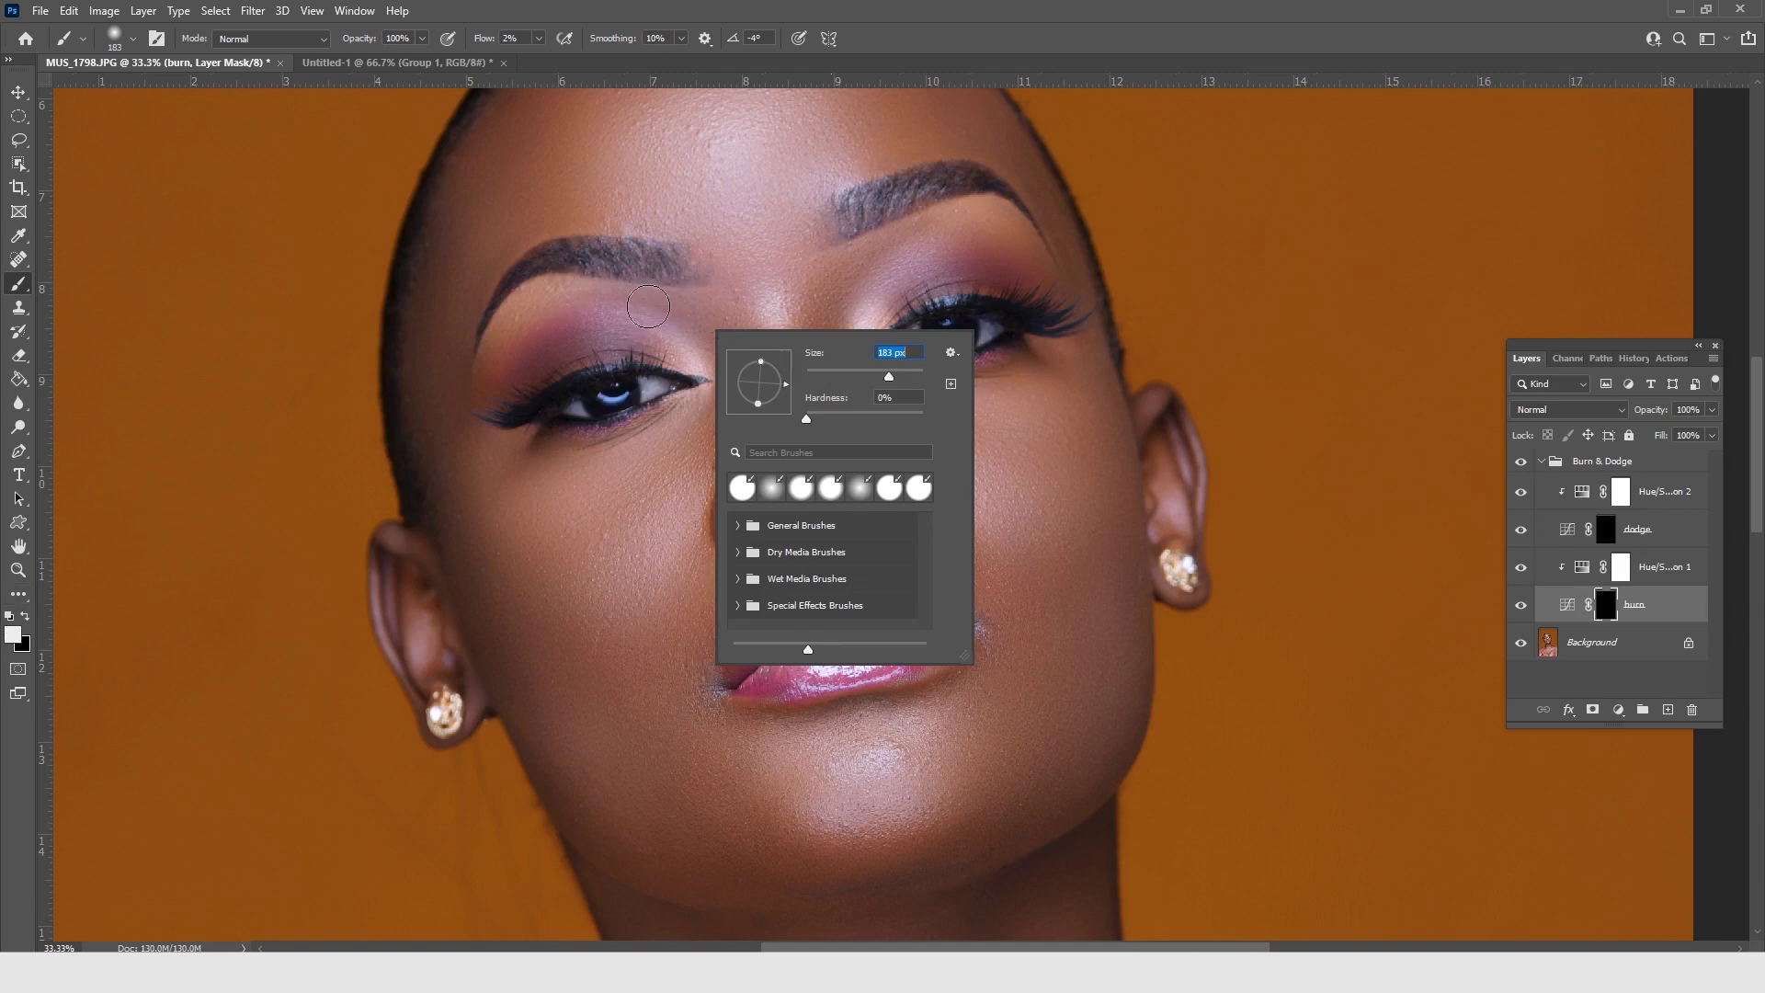
pyautogui.press('Return')
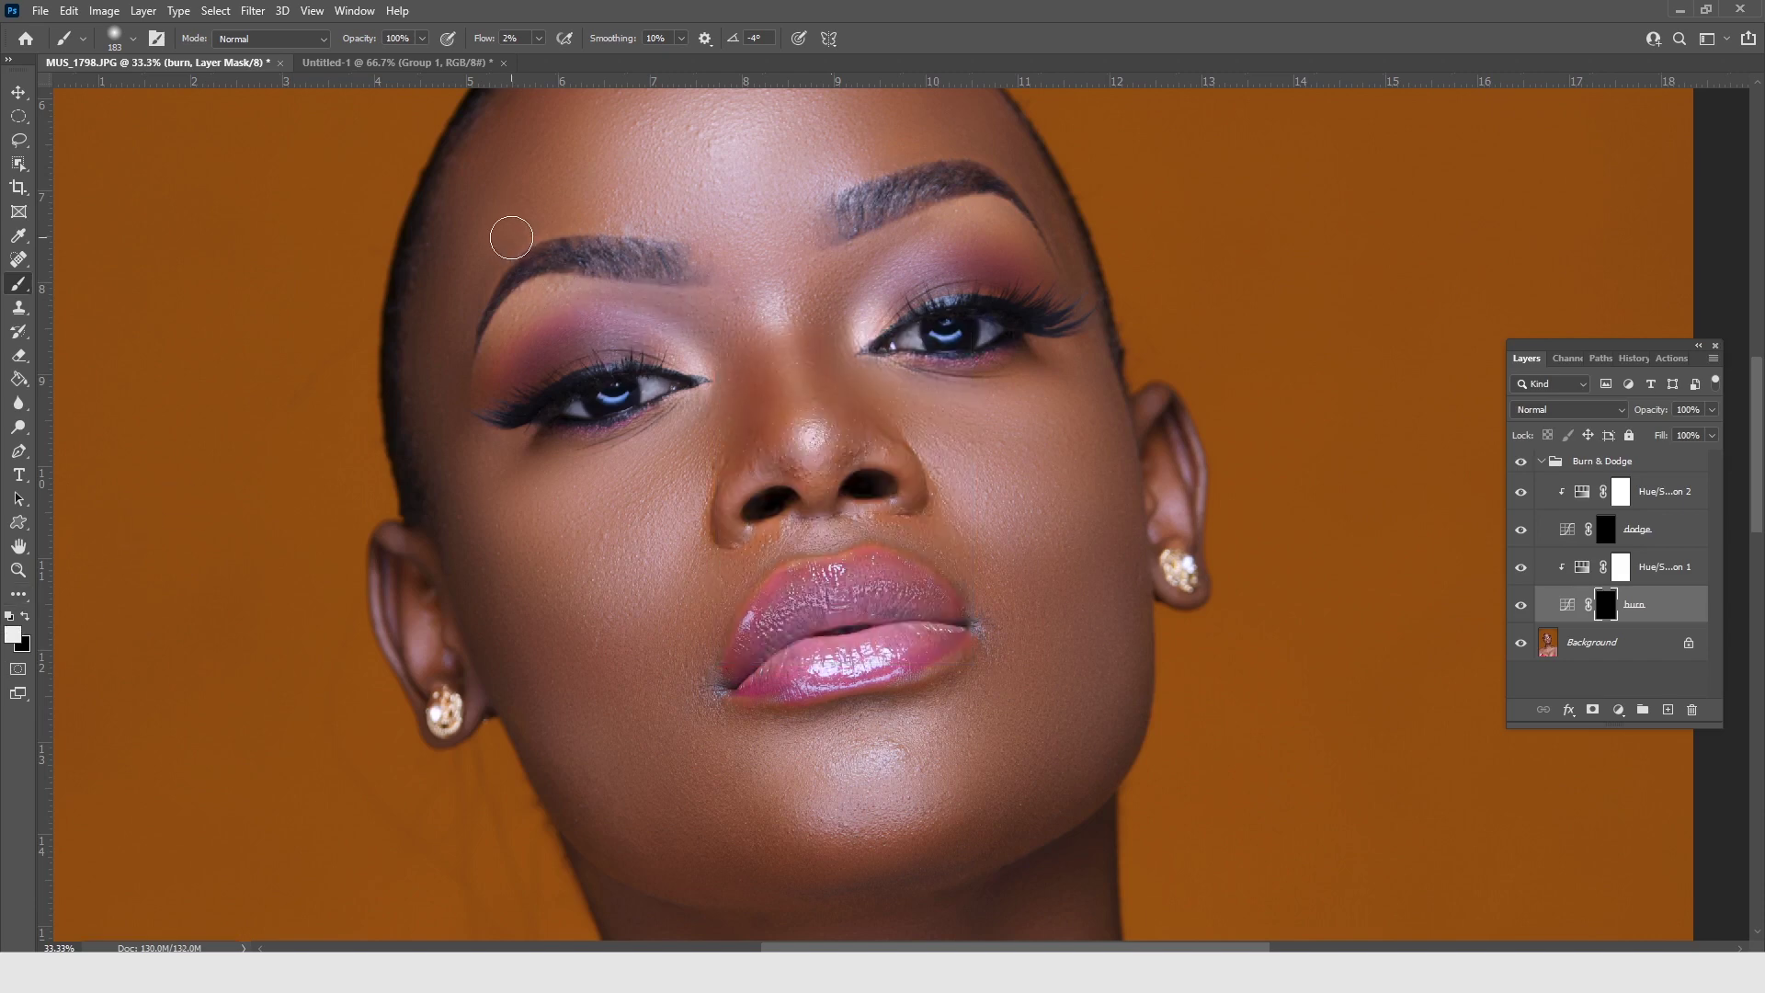
pyautogui.scroll(-2, 511, 237)
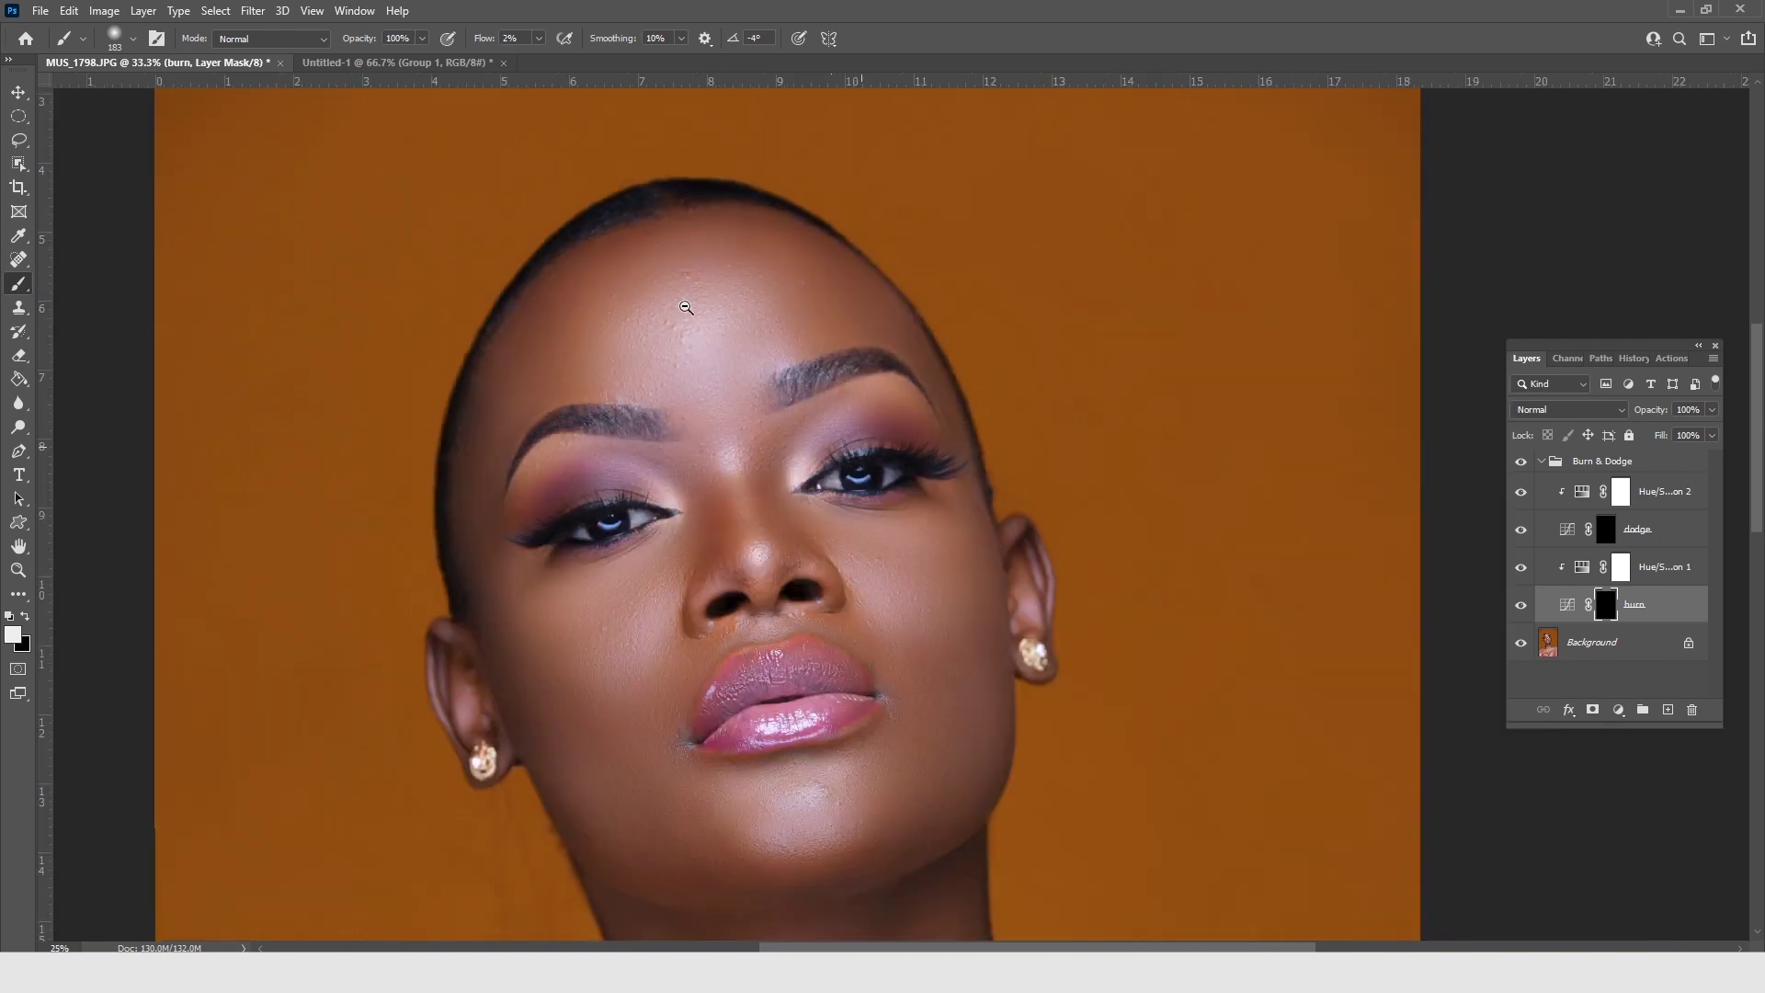
# Enlarge the soft brush to 432 px and burn the outer edges of the forehead and the sides of the face
pyautogui.rightClick(597, 269)
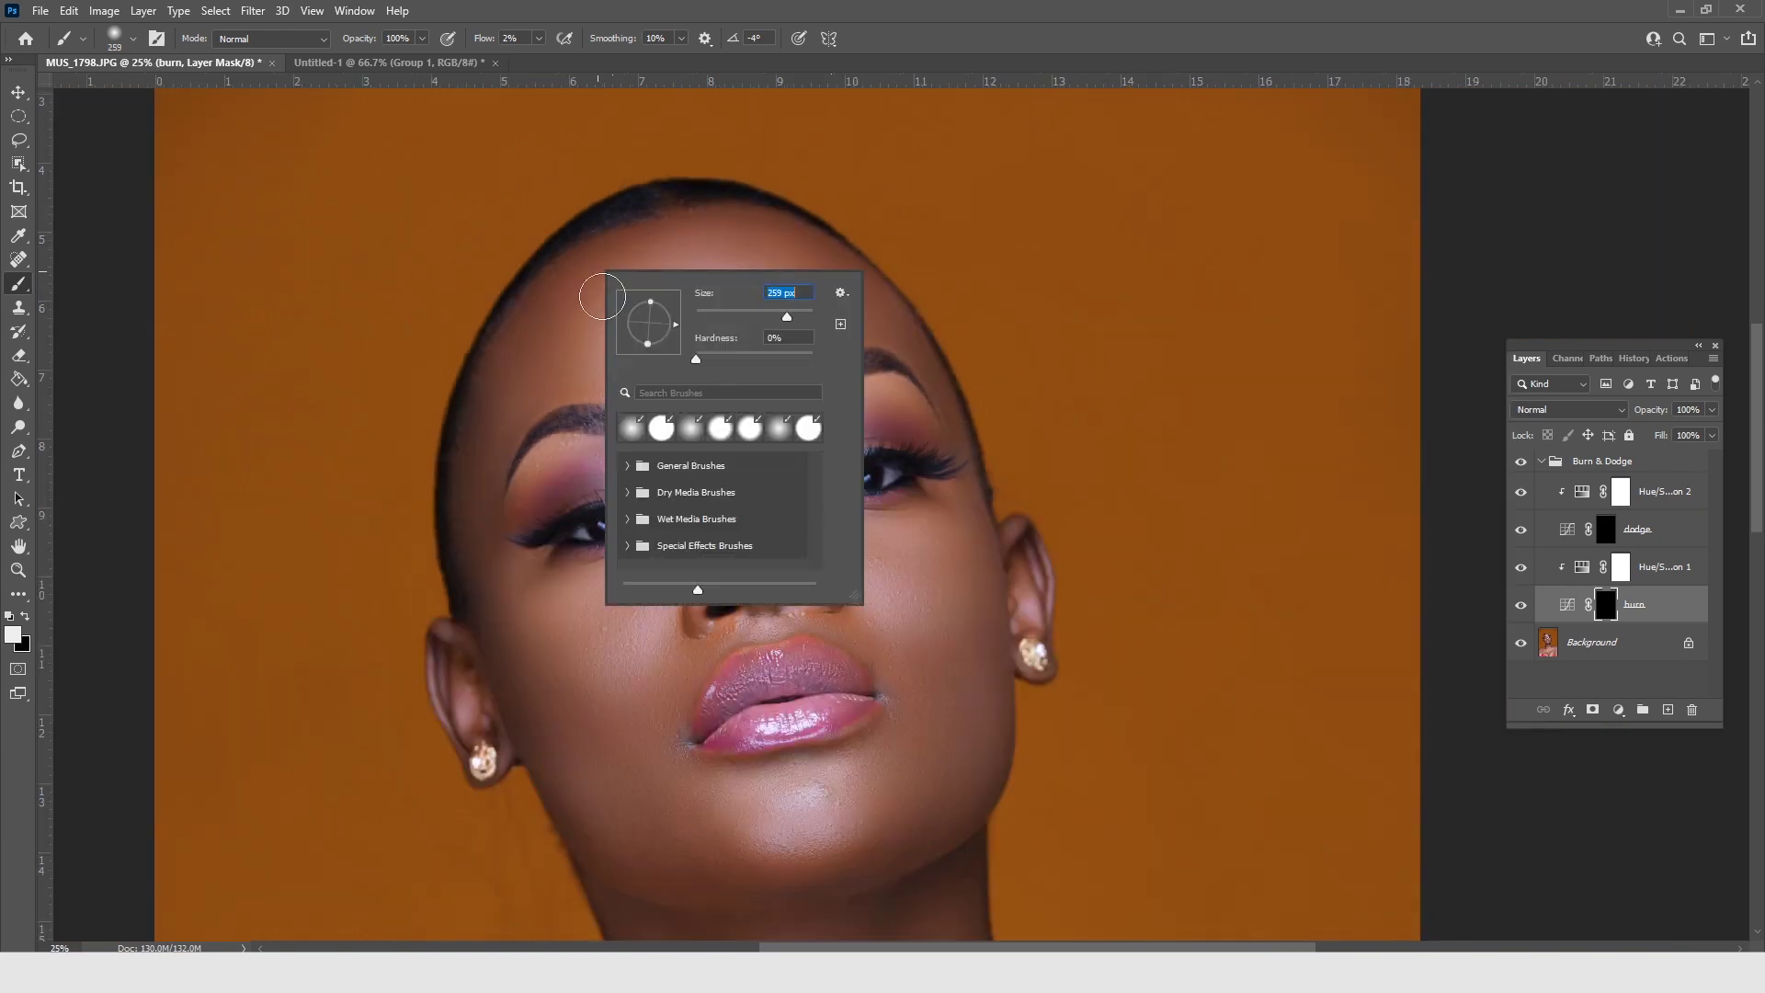
pyautogui.press('Return')
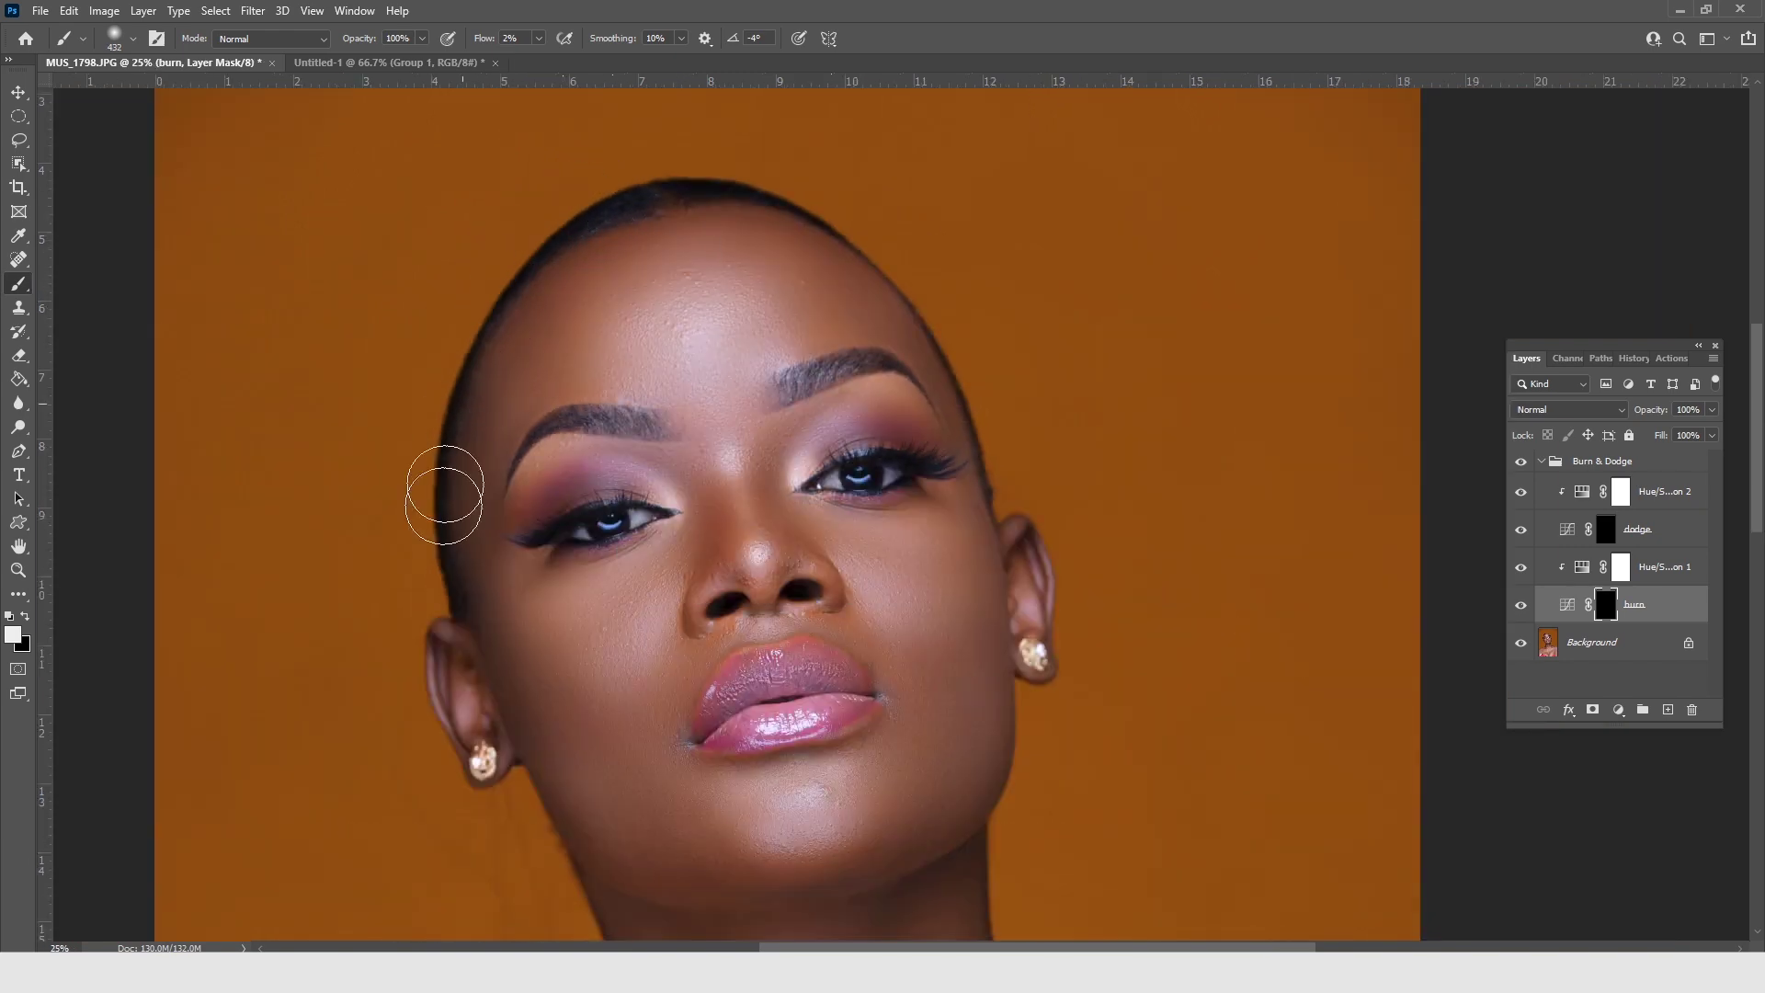
pyautogui.moveTo(543, 276)
pyautogui.mouseDown()
pyautogui.moveTo(459, 536)
pyautogui.moveTo(617, 244)
pyautogui.moveTo(586, 296)
pyautogui.moveTo(657, 238)
pyautogui.moveTo(823, 265)
pyautogui.moveTo(681, 225)
pyautogui.moveTo(891, 324)
pyautogui.moveTo(753, 227)
pyautogui.moveTo(954, 388)
pyautogui.moveTo(927, 350)
pyautogui.moveTo(647, 205)
pyautogui.moveTo(471, 435)
pyautogui.moveTo(568, 268)
pyautogui.moveTo(483, 411)
pyautogui.moveTo(476, 562)
pyautogui.moveTo(690, 214)
pyautogui.moveTo(888, 234)
pyautogui.moveTo(945, 366)
pyautogui.moveTo(721, 174)
pyautogui.moveTo(910, 344)
pyautogui.moveTo(977, 439)
pyautogui.moveTo(1035, 658)
pyautogui.moveTo(972, 499)
pyautogui.moveTo(982, 754)
pyautogui.moveTo(957, 533)
pyautogui.moveTo(980, 739)
pyautogui.moveTo(962, 819)
pyautogui.moveTo(965, 533)
pyautogui.moveTo(966, 730)
pyautogui.moveTo(534, 743)
pyautogui.moveTo(444, 591)
pyautogui.moveTo(517, 726)
pyautogui.moveTo(638, 880)
pyautogui.moveTo(496, 672)
pyautogui.moveTo(765, 904)
pyautogui.moveTo(499, 750)
pyautogui.moveTo(771, 884)
pyautogui.moveTo(956, 800)
pyautogui.moveTo(693, 867)
pyautogui.moveTo(1014, 776)
pyautogui.moveTo(1016, 577)
pyautogui.moveTo(996, 569)
pyautogui.moveTo(952, 829)
pyautogui.moveTo(980, 731)
pyautogui.moveTo(953, 501)
pyautogui.moveTo(457, 603)
pyautogui.mouseUp()
# Burn the sides of the neck, the collarbone hollows and the tops of both shoulders
pyautogui.moveTo(610, 706); pyautogui.dragTo(591, 245)
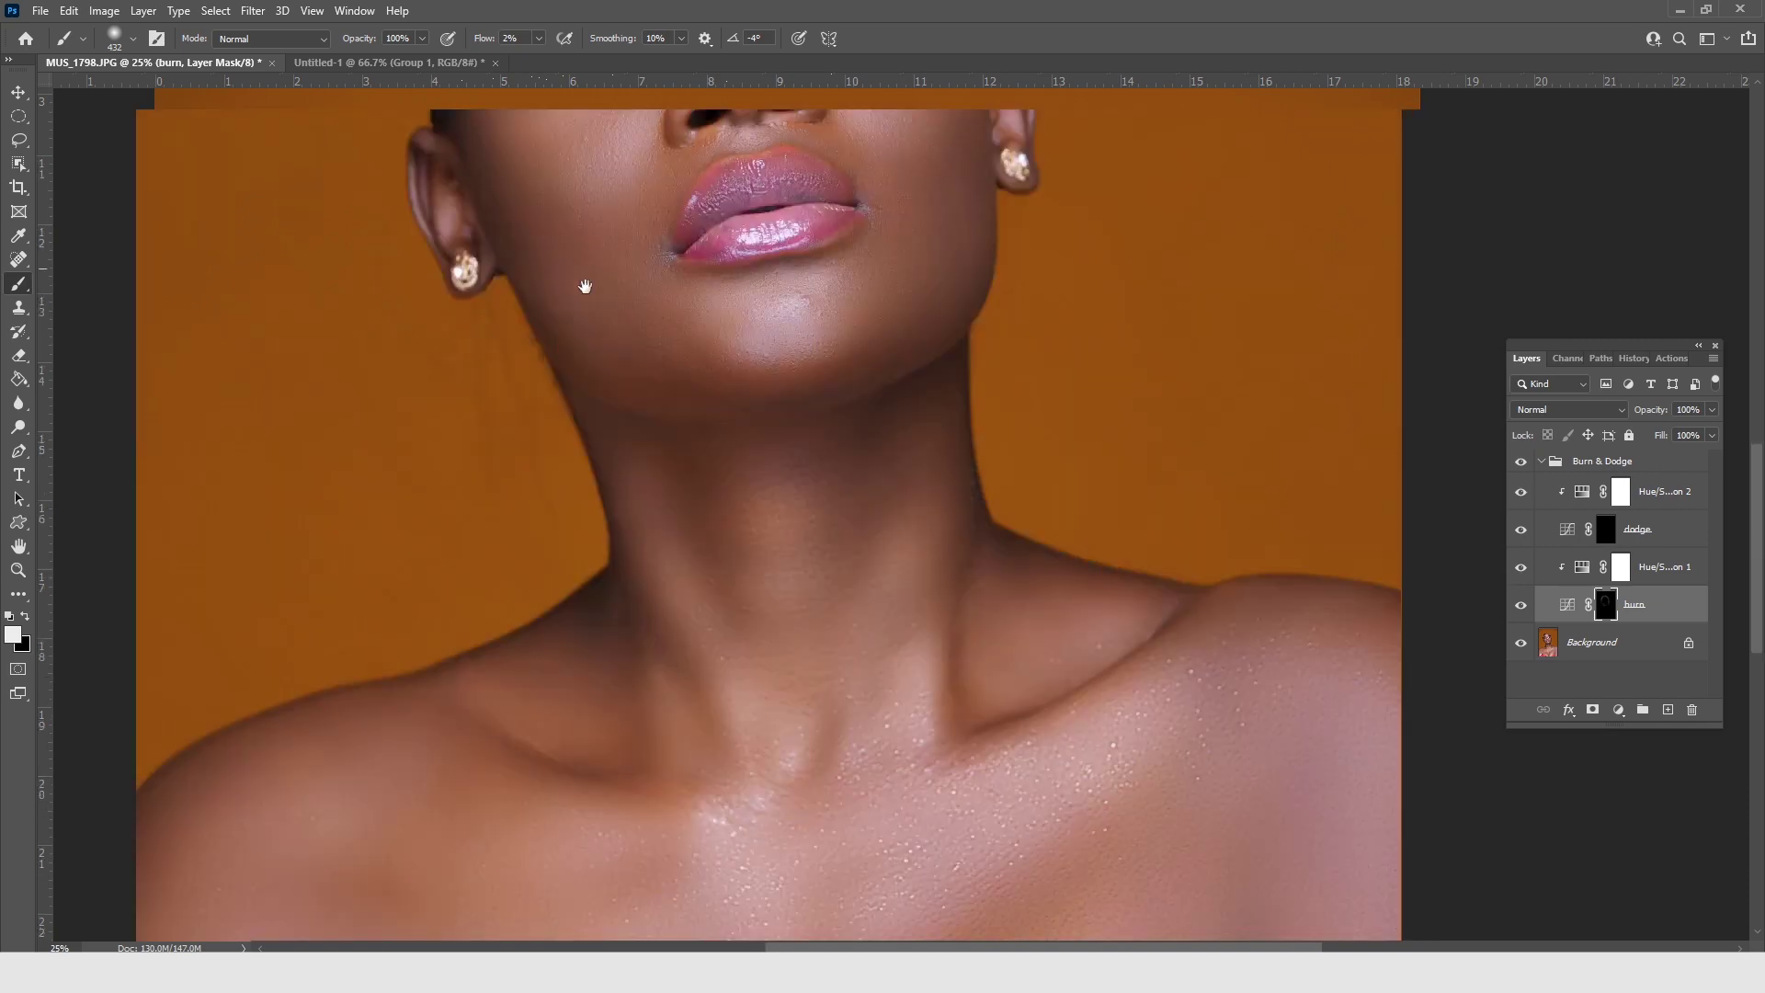
pyautogui.moveTo(543, 430)
pyautogui.mouseDown()
pyautogui.moveTo(879, 675)
pyautogui.moveTo(871, 394)
pyautogui.moveTo(883, 641)
pyautogui.moveTo(985, 523)
pyautogui.moveTo(980, 717)
pyautogui.moveTo(934, 582)
pyautogui.moveTo(1008, 793)
pyautogui.moveTo(1199, 581)
pyautogui.moveTo(847, 830)
pyautogui.moveTo(1028, 740)
pyautogui.moveTo(424, 726)
pyautogui.moveTo(524, 779)
pyautogui.moveTo(727, 795)
pyautogui.moveTo(546, 767)
pyautogui.moveTo(1270, 662)
pyautogui.moveTo(1306, 614)
pyautogui.mouseUp()
pyautogui.moveTo(610, 499); pyautogui.dragTo(646, 564)
# Review the burned face and neck with the burn layer off and on, up close and against the Untitled-1 document
pyautogui.moveTo(1076, 441); pyautogui.dragTo(1068, 708)
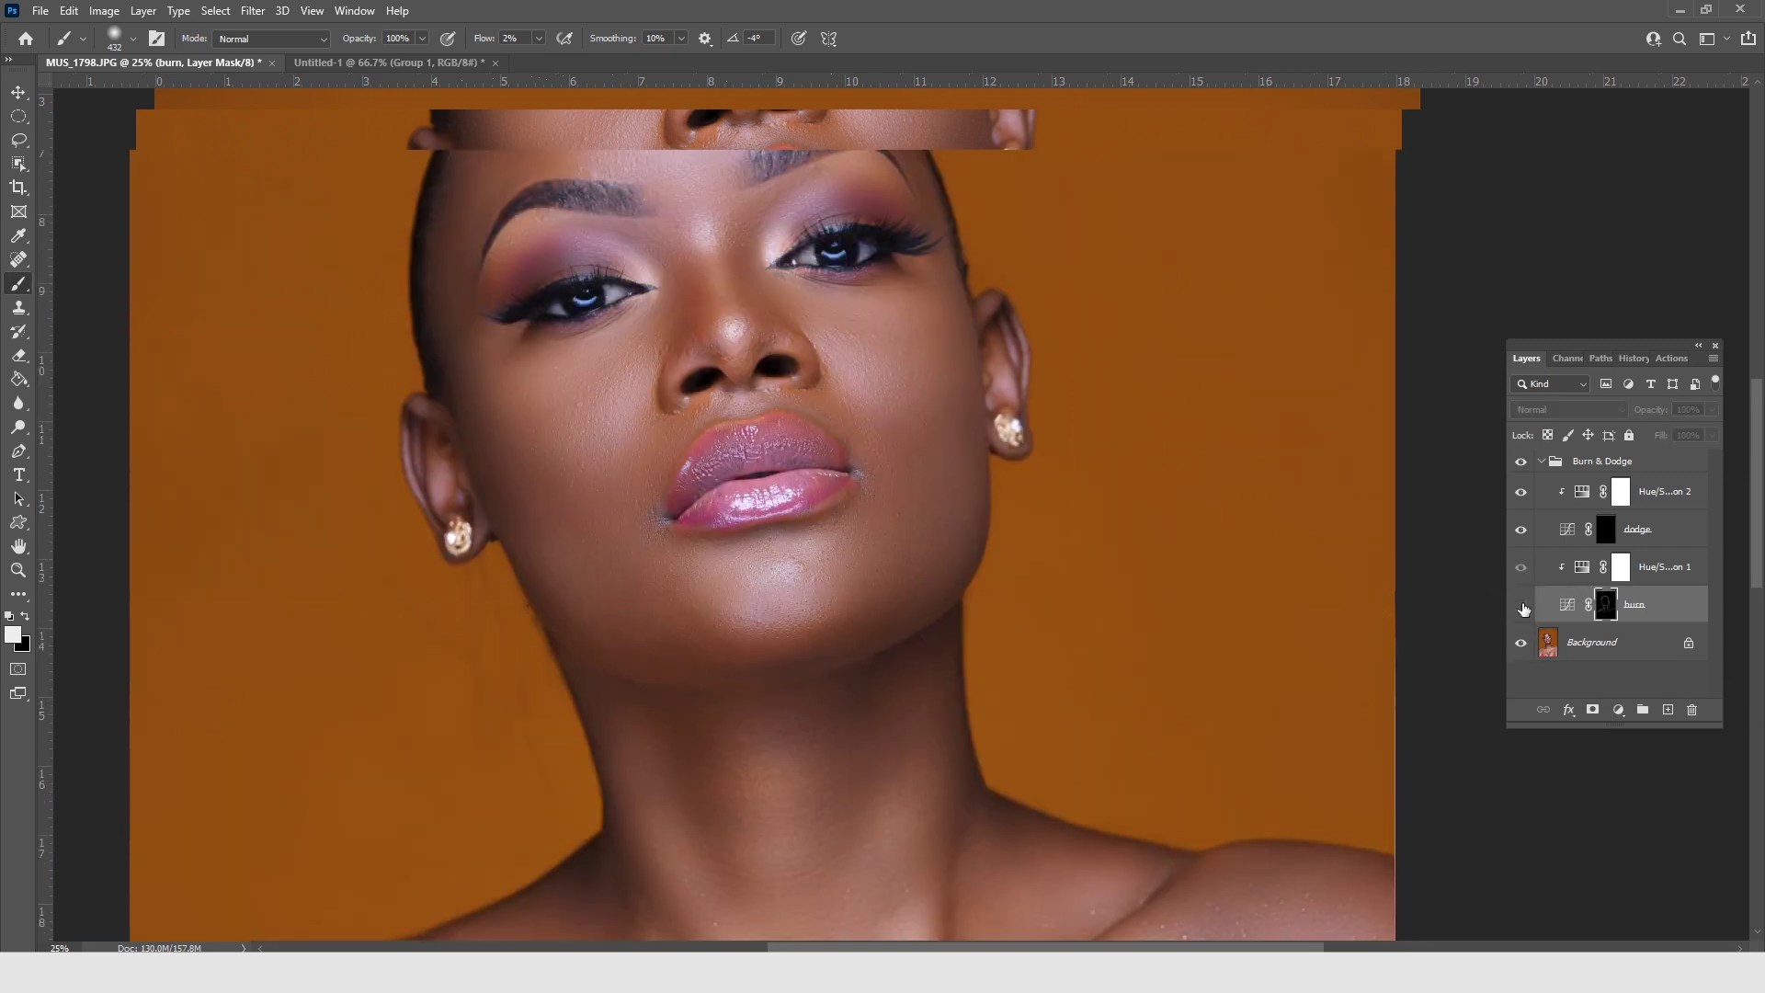
pyautogui.moveTo(930, 622); pyautogui.dragTo(962, 491)
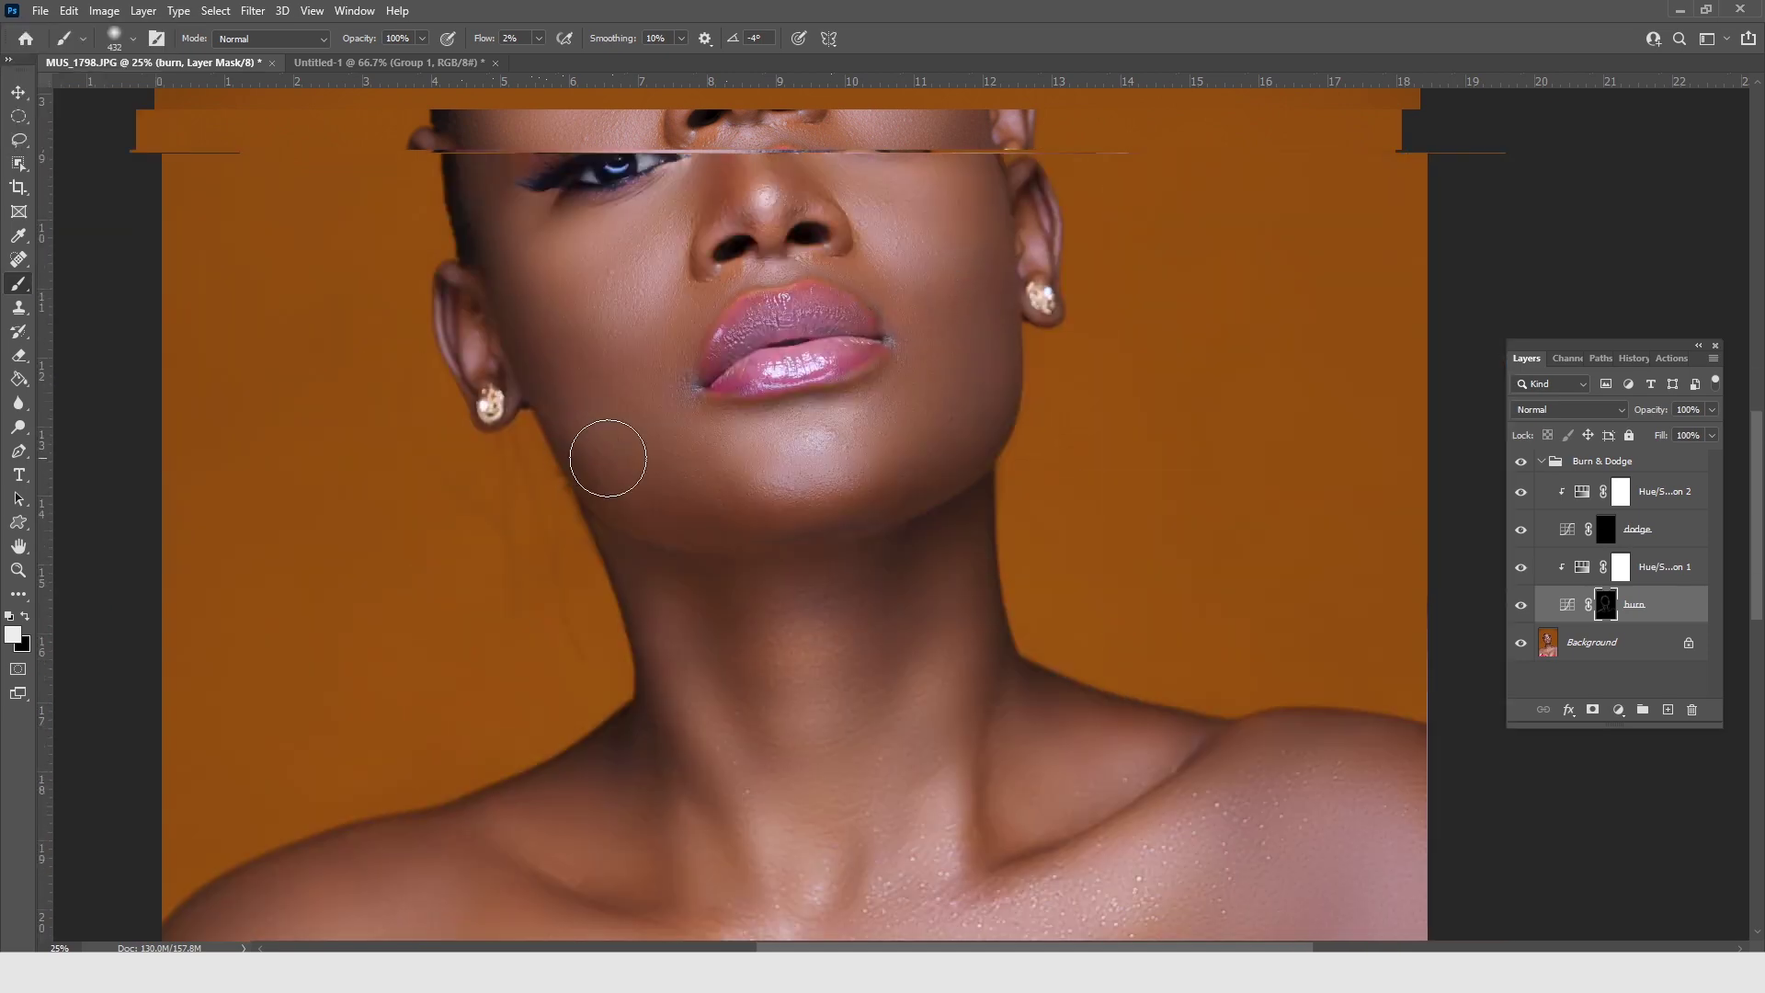
pyautogui.click(19, 570)
pyautogui.click(858, 256)
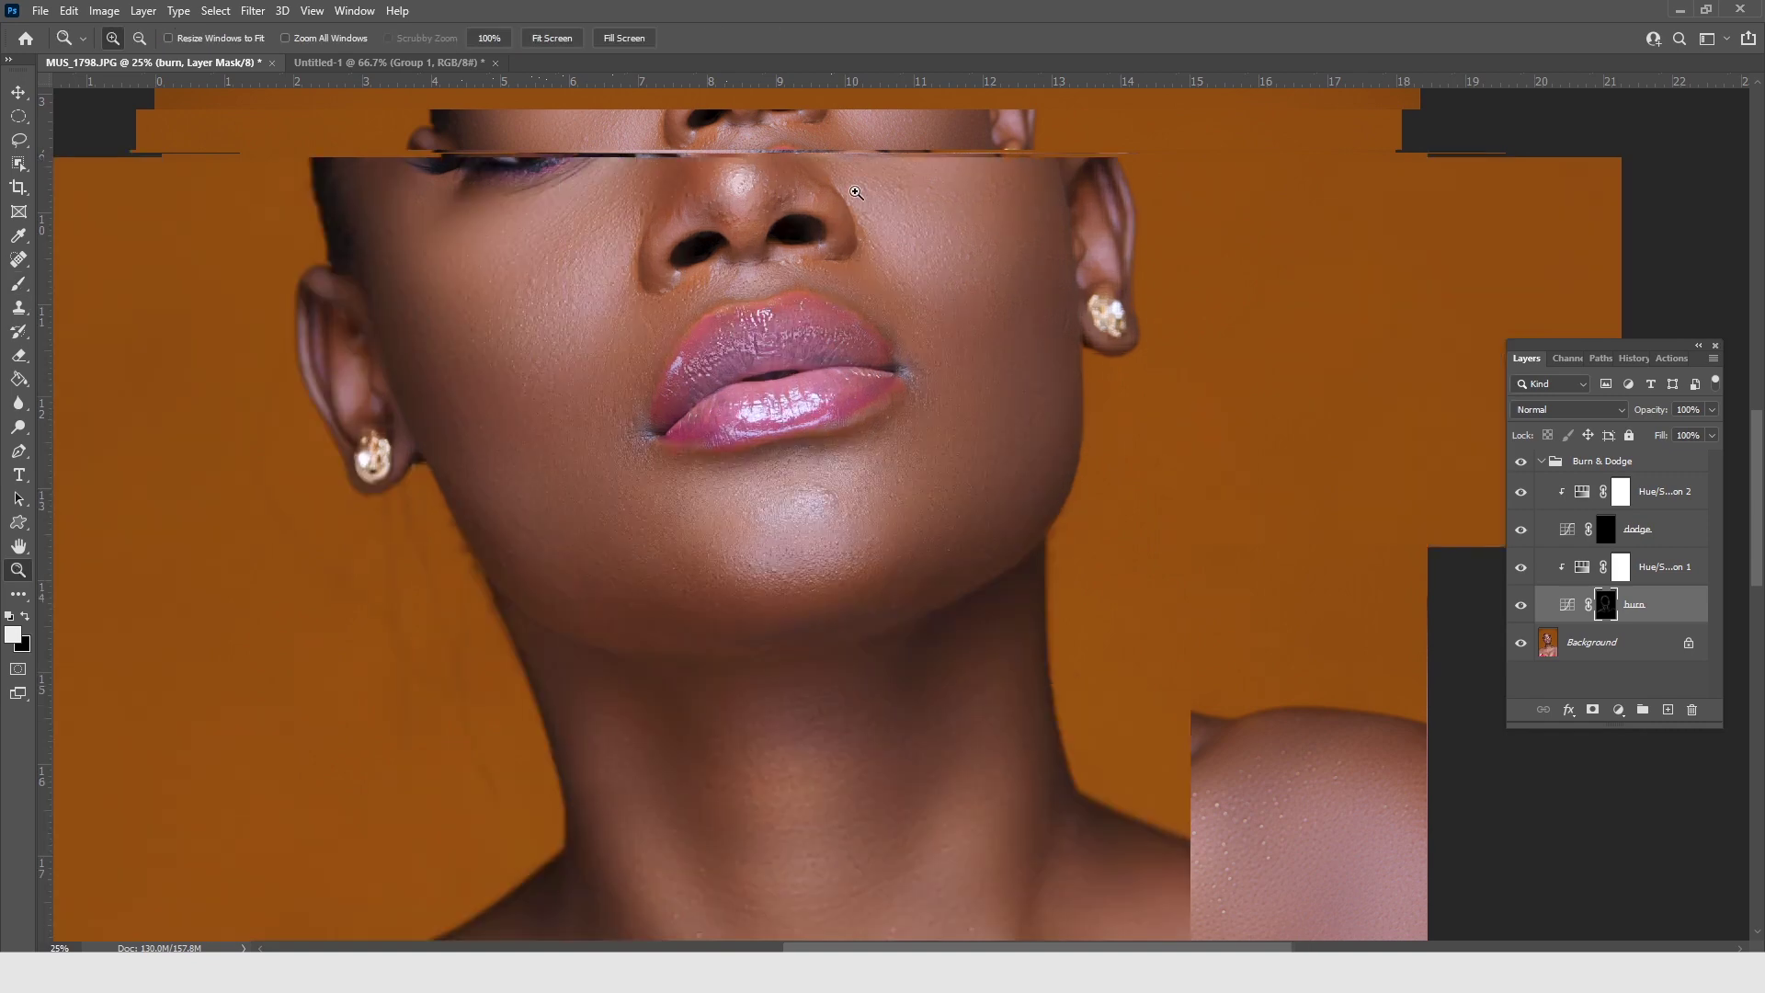
pyautogui.click(856, 216)
pyautogui.click(853, 127)
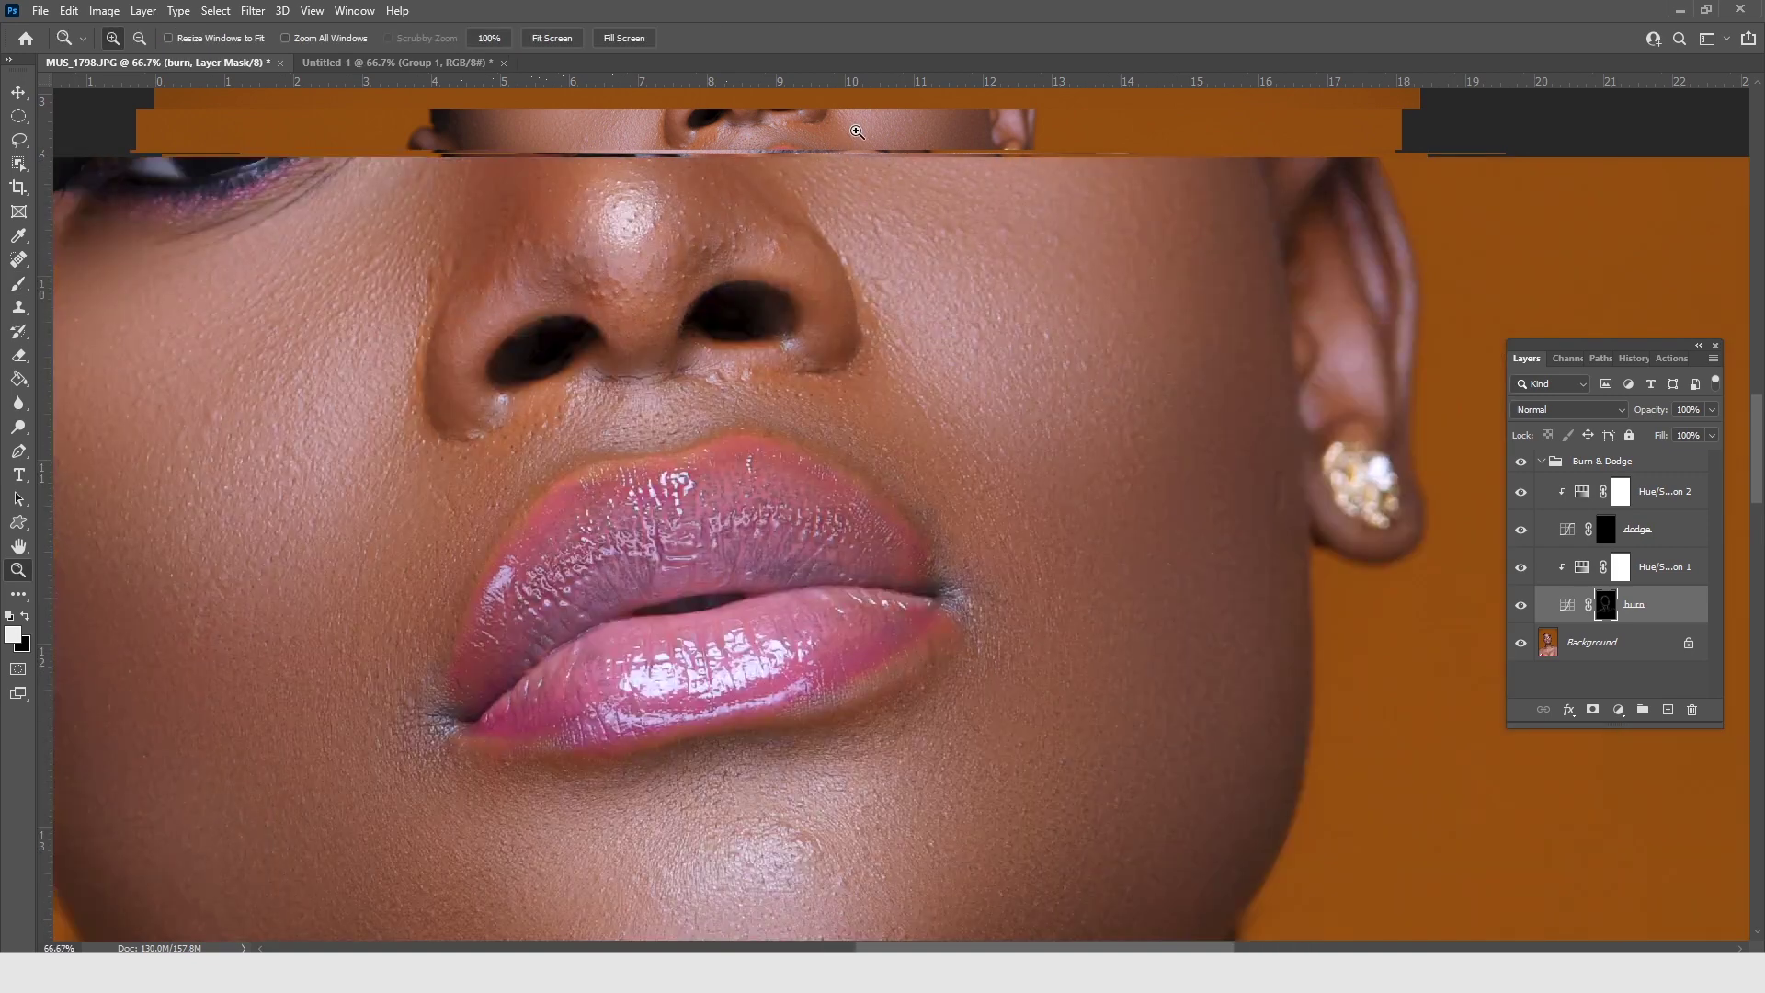
pyautogui.click(362, 61)
pyautogui.click(237, 64)
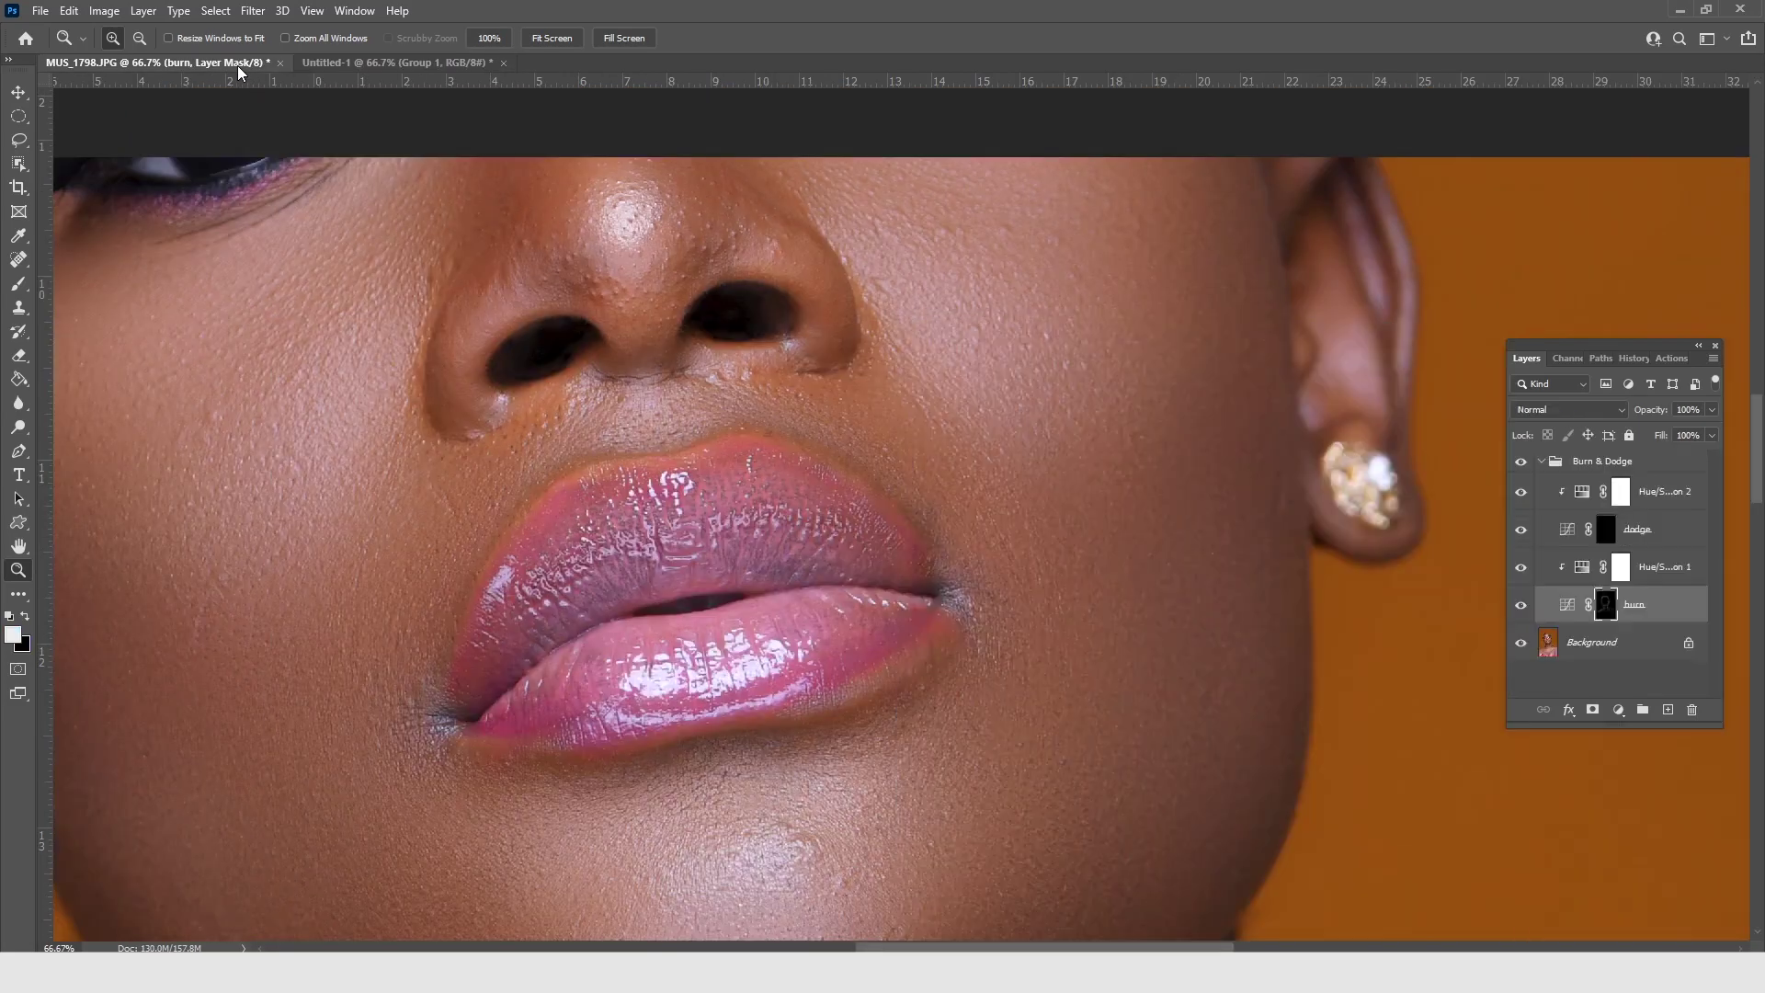
pyautogui.keyDown('alt'); pyautogui.click(807, 543); pyautogui.keyUp('alt')
pyautogui.keyDown('alt'); pyautogui.click(795, 500); pyautogui.keyUp('alt')
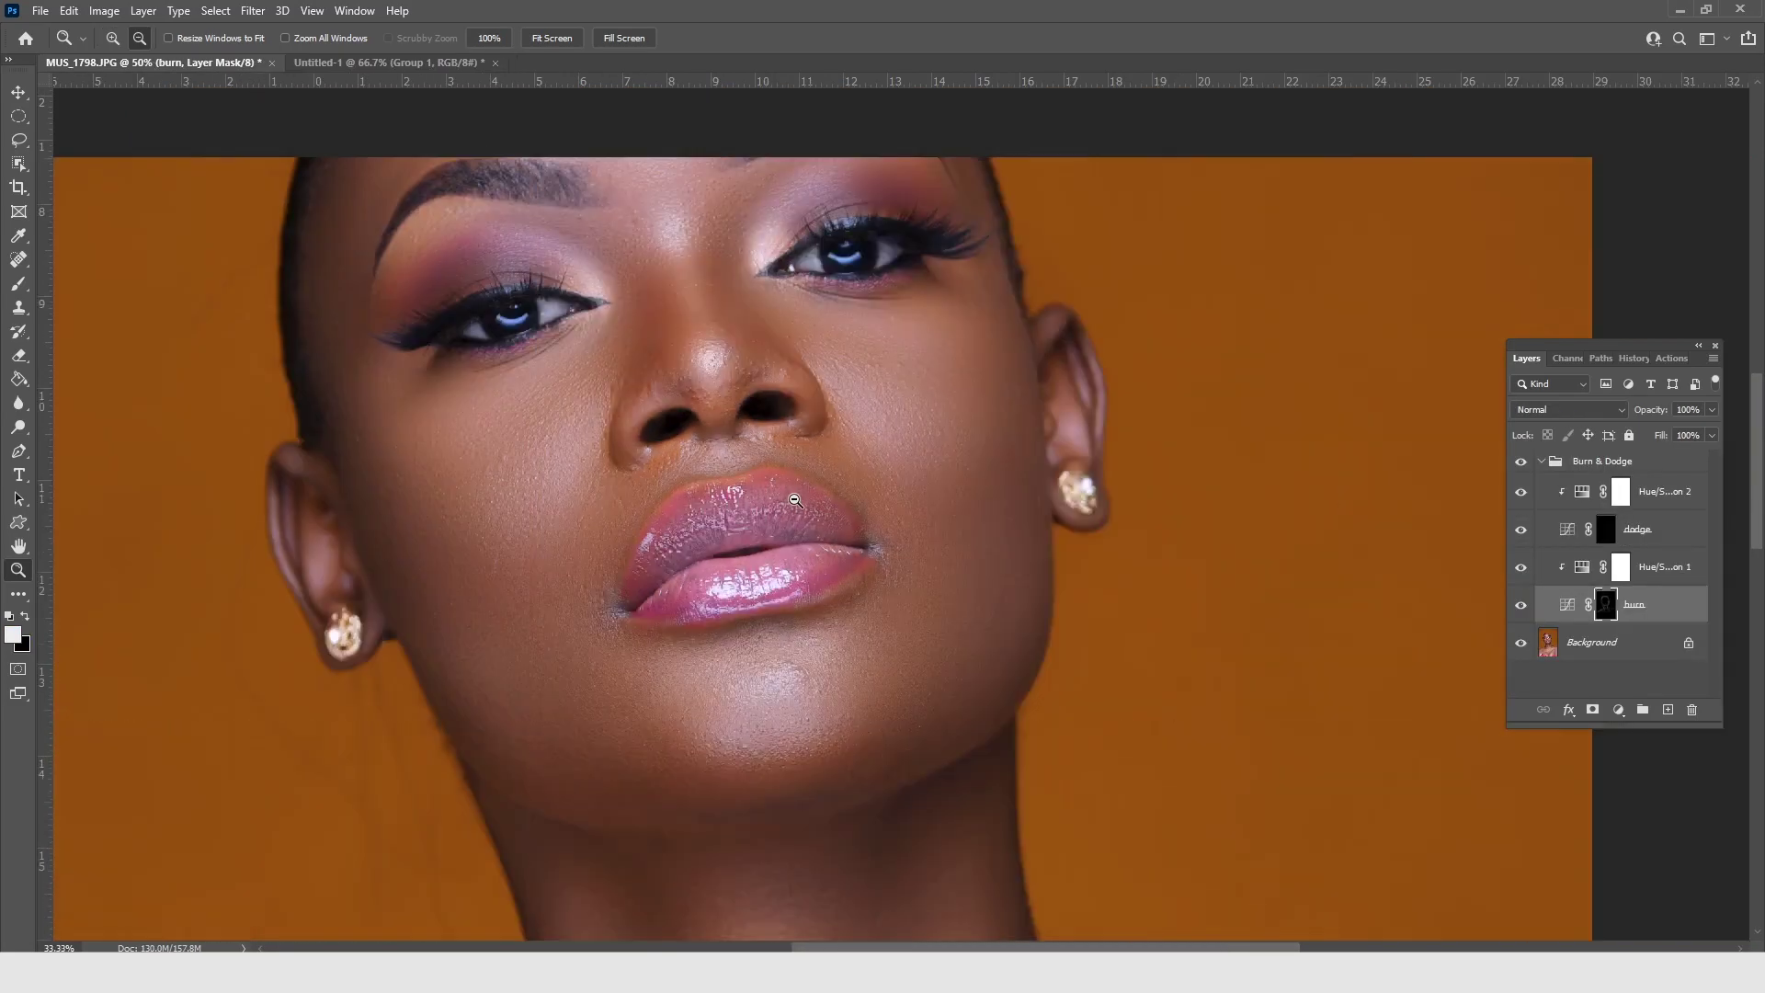
pyautogui.moveTo(907, 610); pyautogui.dragTo(953, 622)
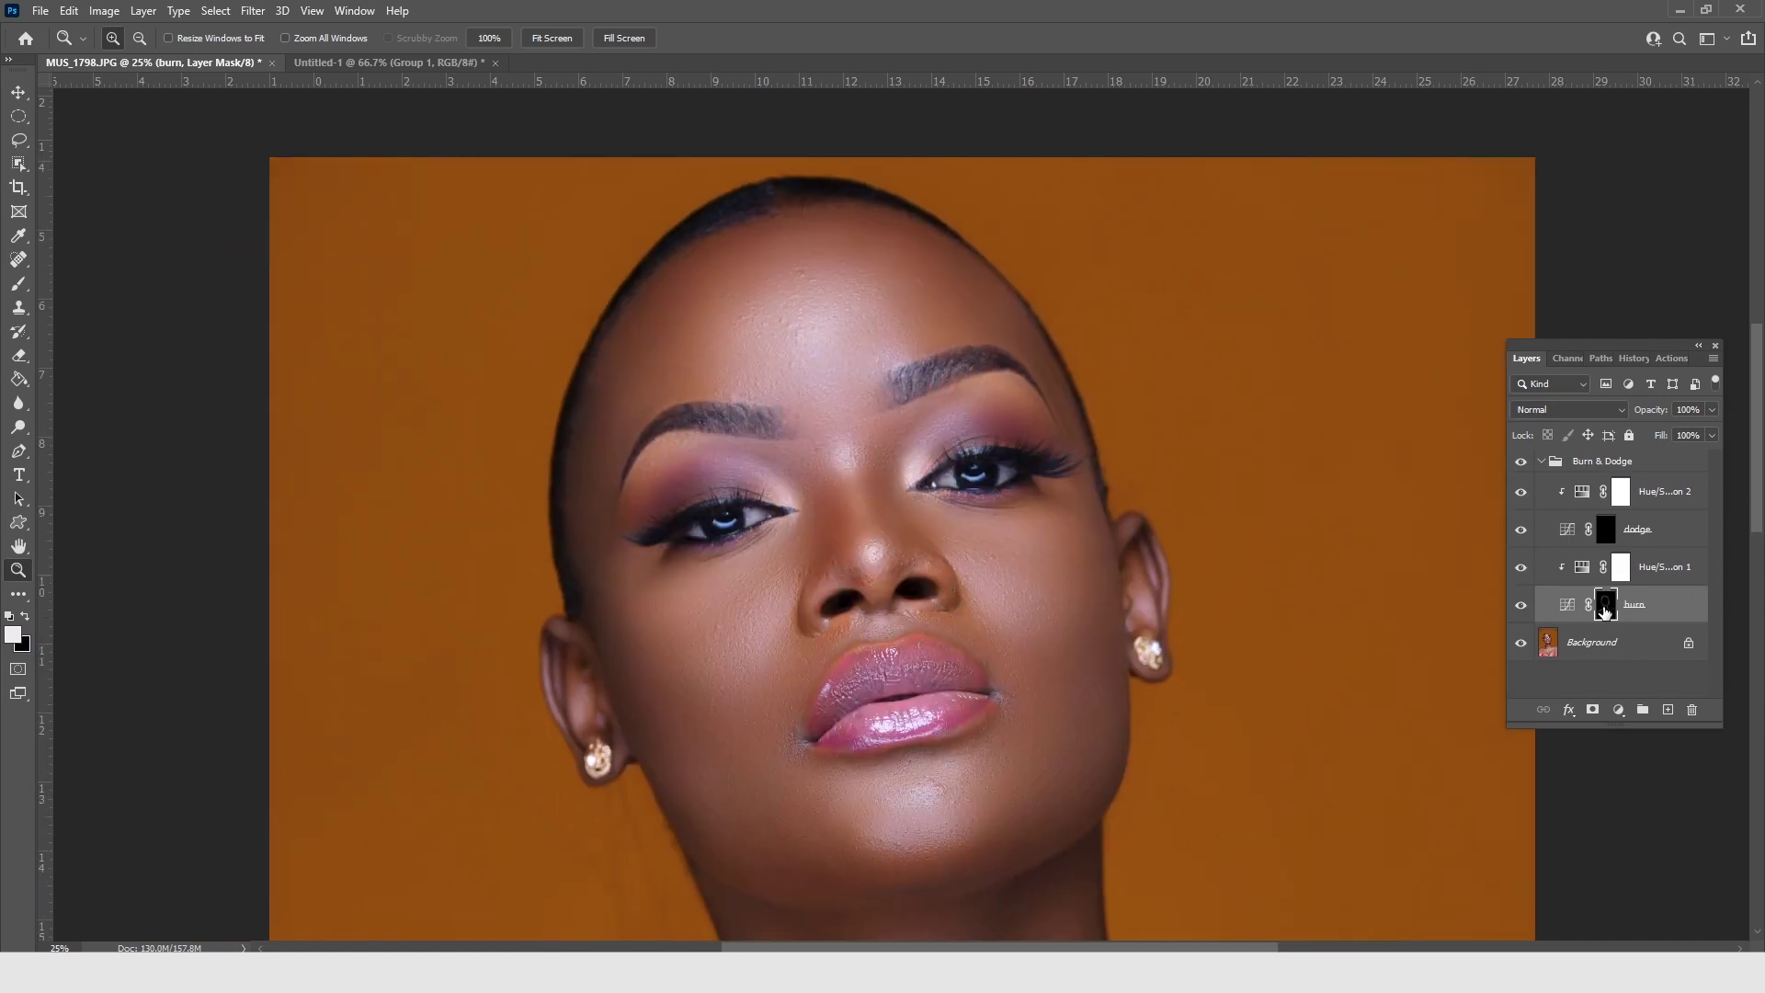
pyautogui.click(851, 425)
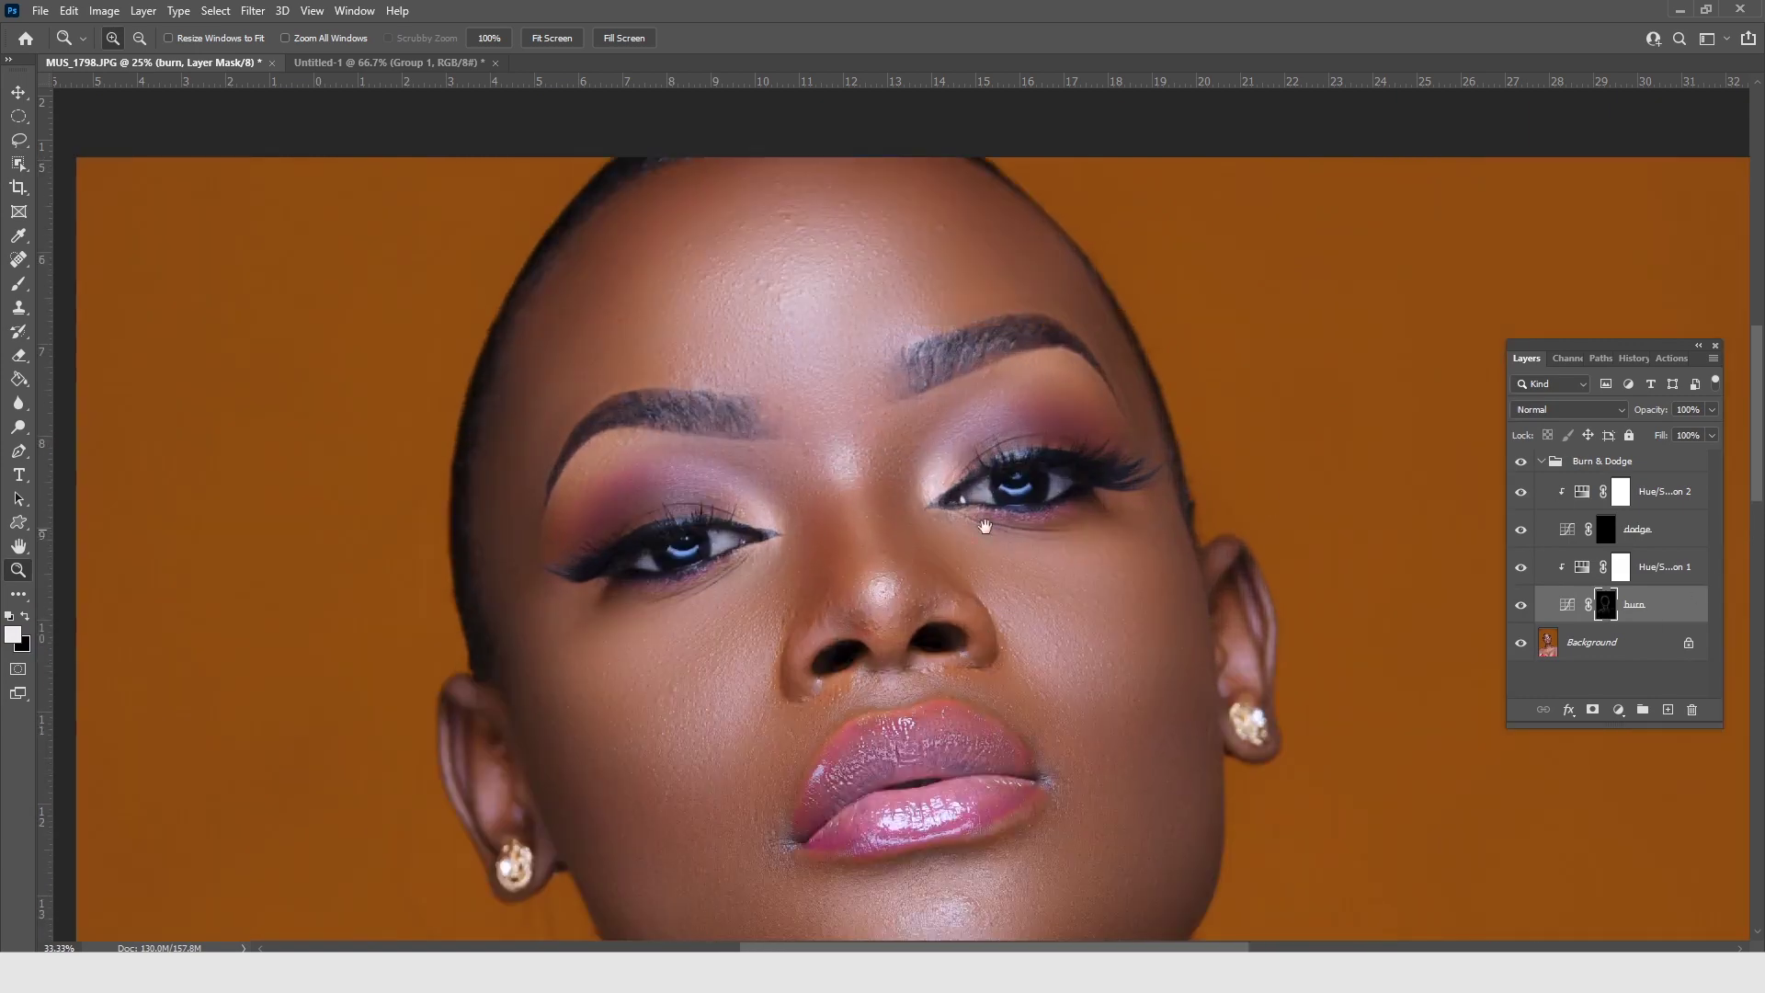
# Set the brush to 183 px and burn the inner eye sockets along both sides of the nose bridge
pyautogui.click(19, 284)
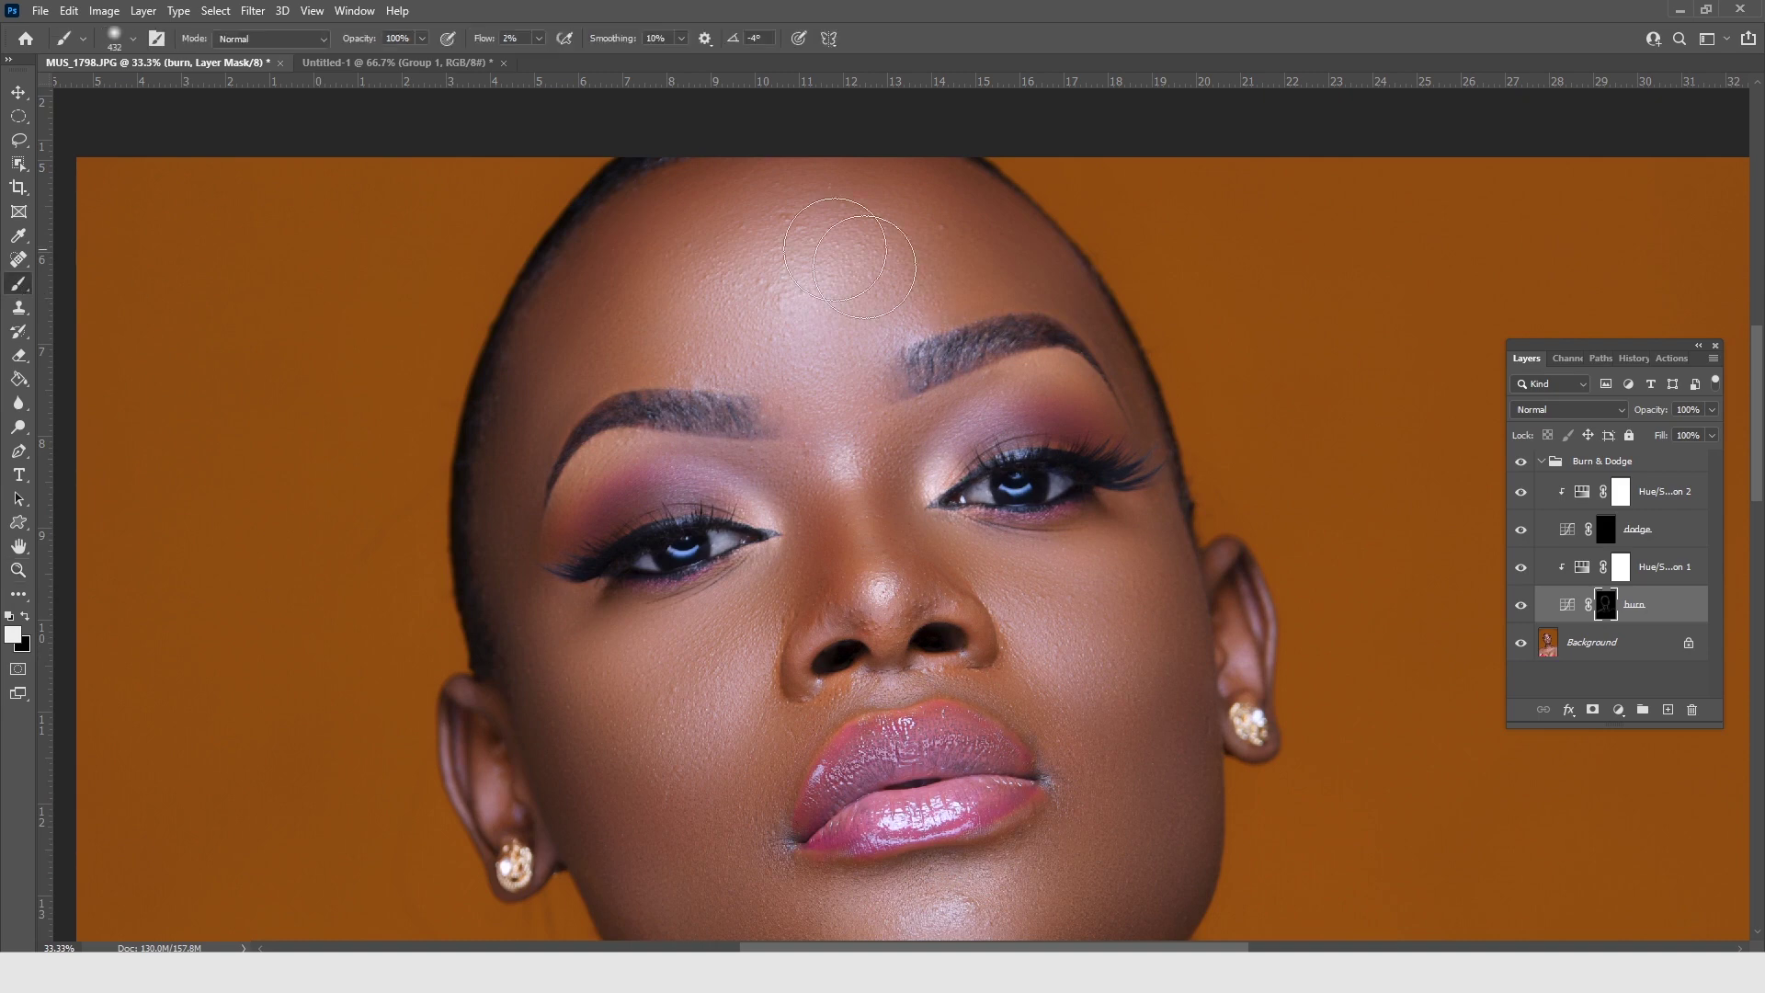
pyautogui.rightClick(910, 445)
pyautogui.click(1079, 485)
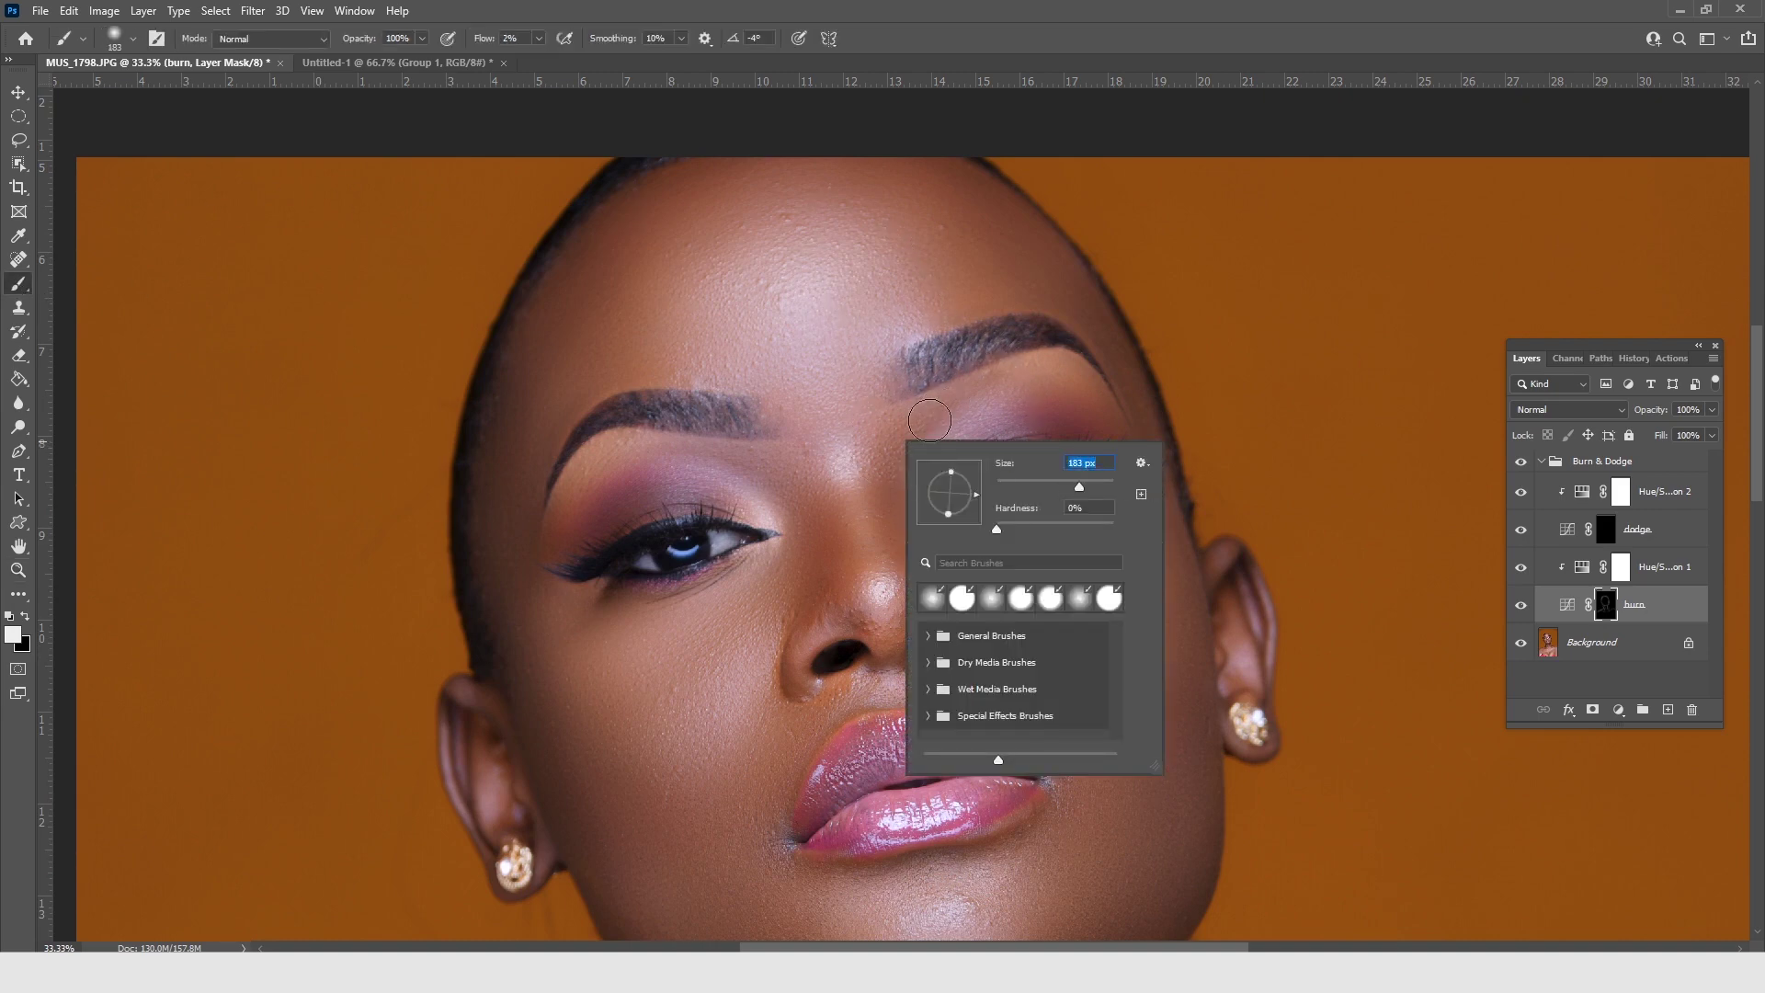
pyautogui.click(928, 409)
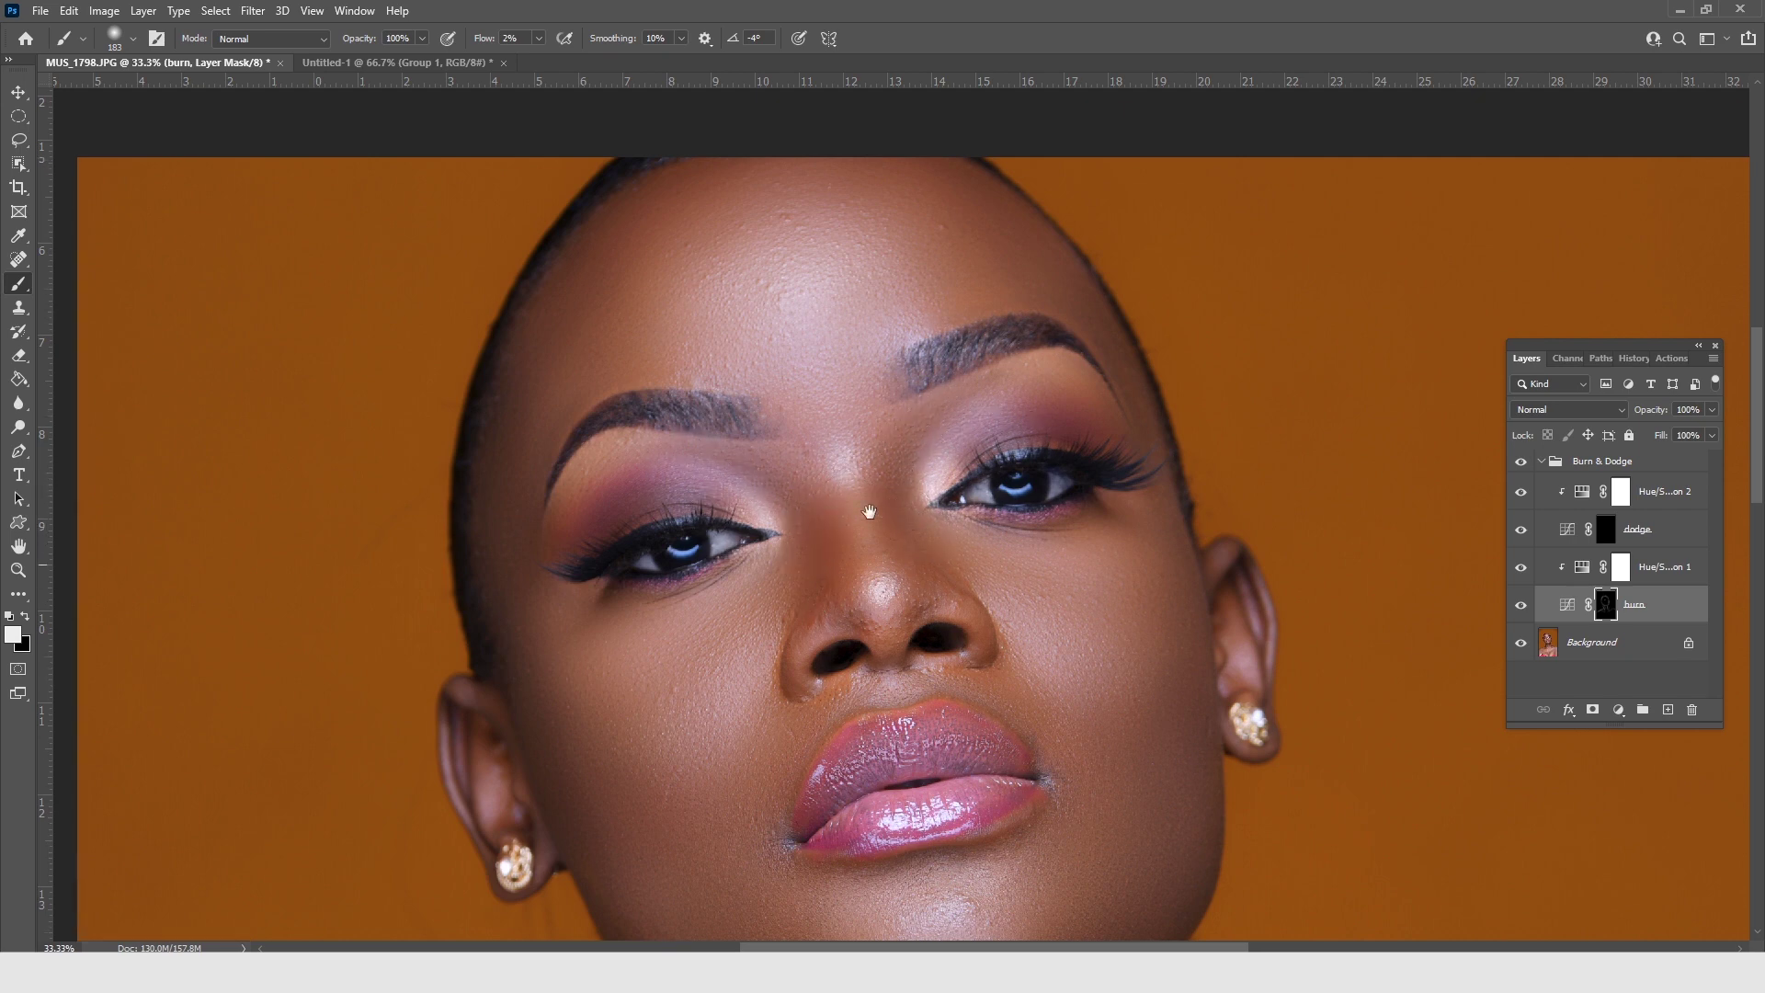
# Set the brush to 385 px and deepen the shadows along the outer sides of both cheeks
pyautogui.moveTo(883, 665)
pyautogui.mouseDown()
pyautogui.moveTo(846, 343)
pyautogui.moveTo(855, 444)
pyautogui.mouseUp()
pyautogui.rightClick(1072, 488)
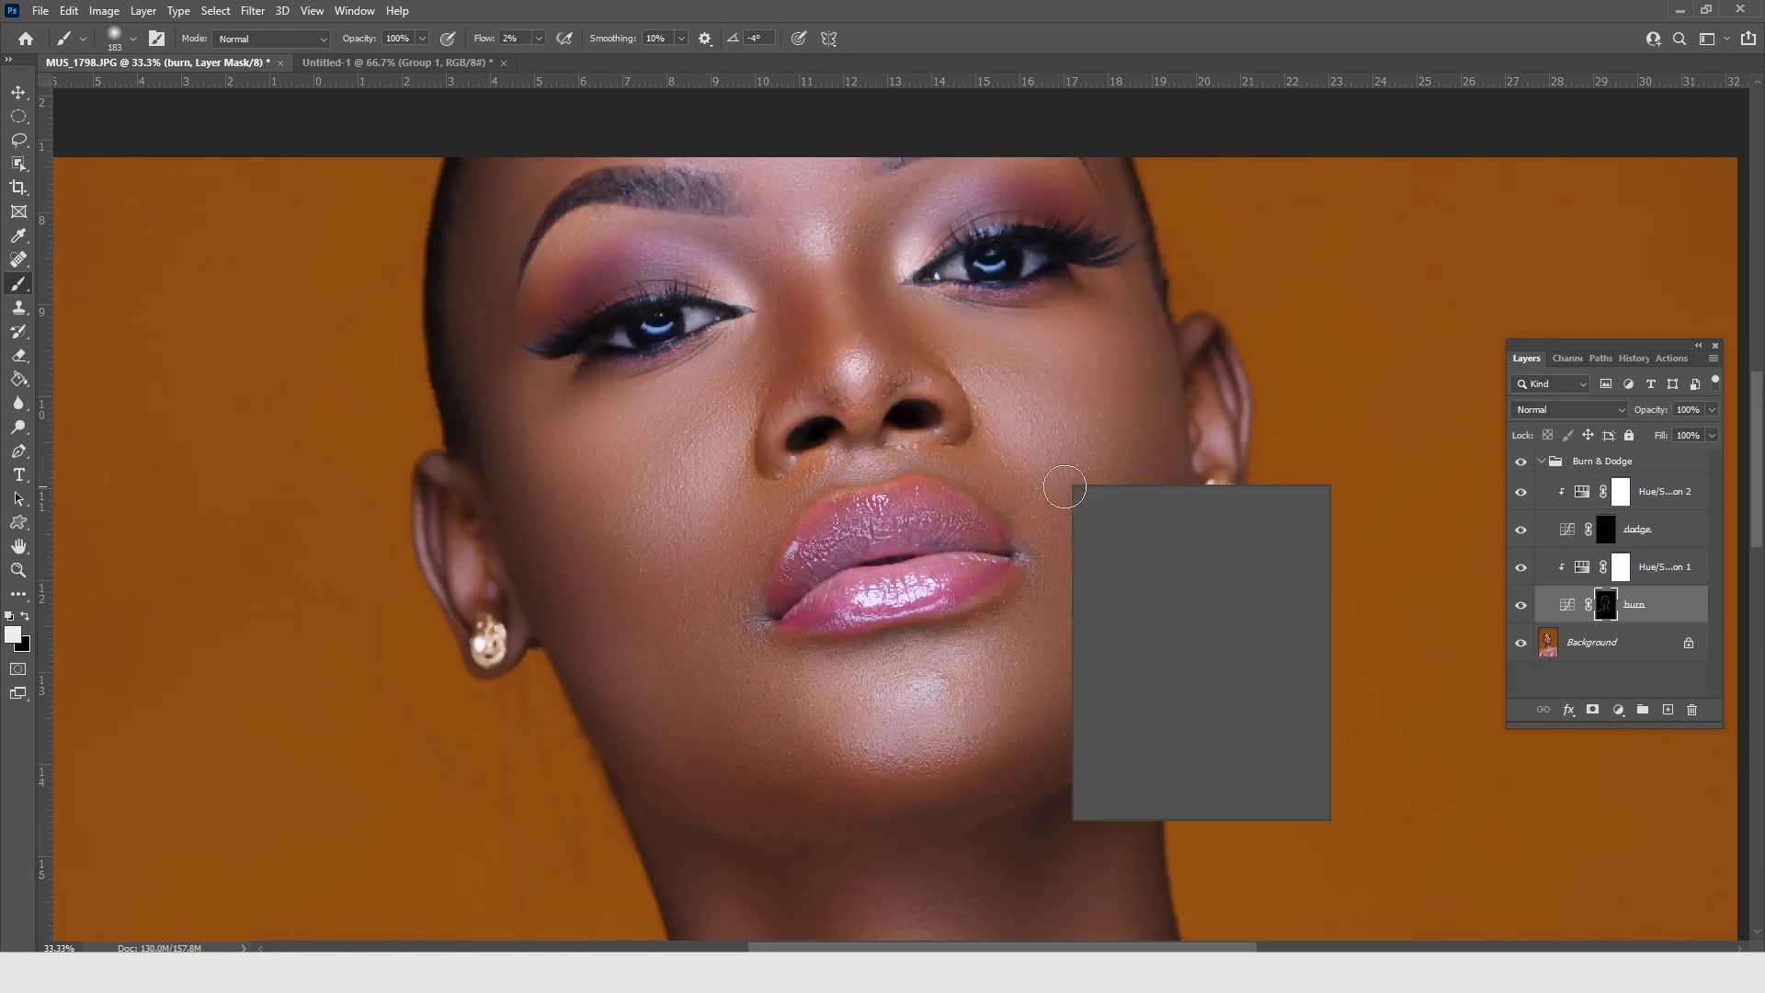
pyautogui.moveTo(1262, 531); pyautogui.dragTo(1275, 532)
pyautogui.click(1163, 316)
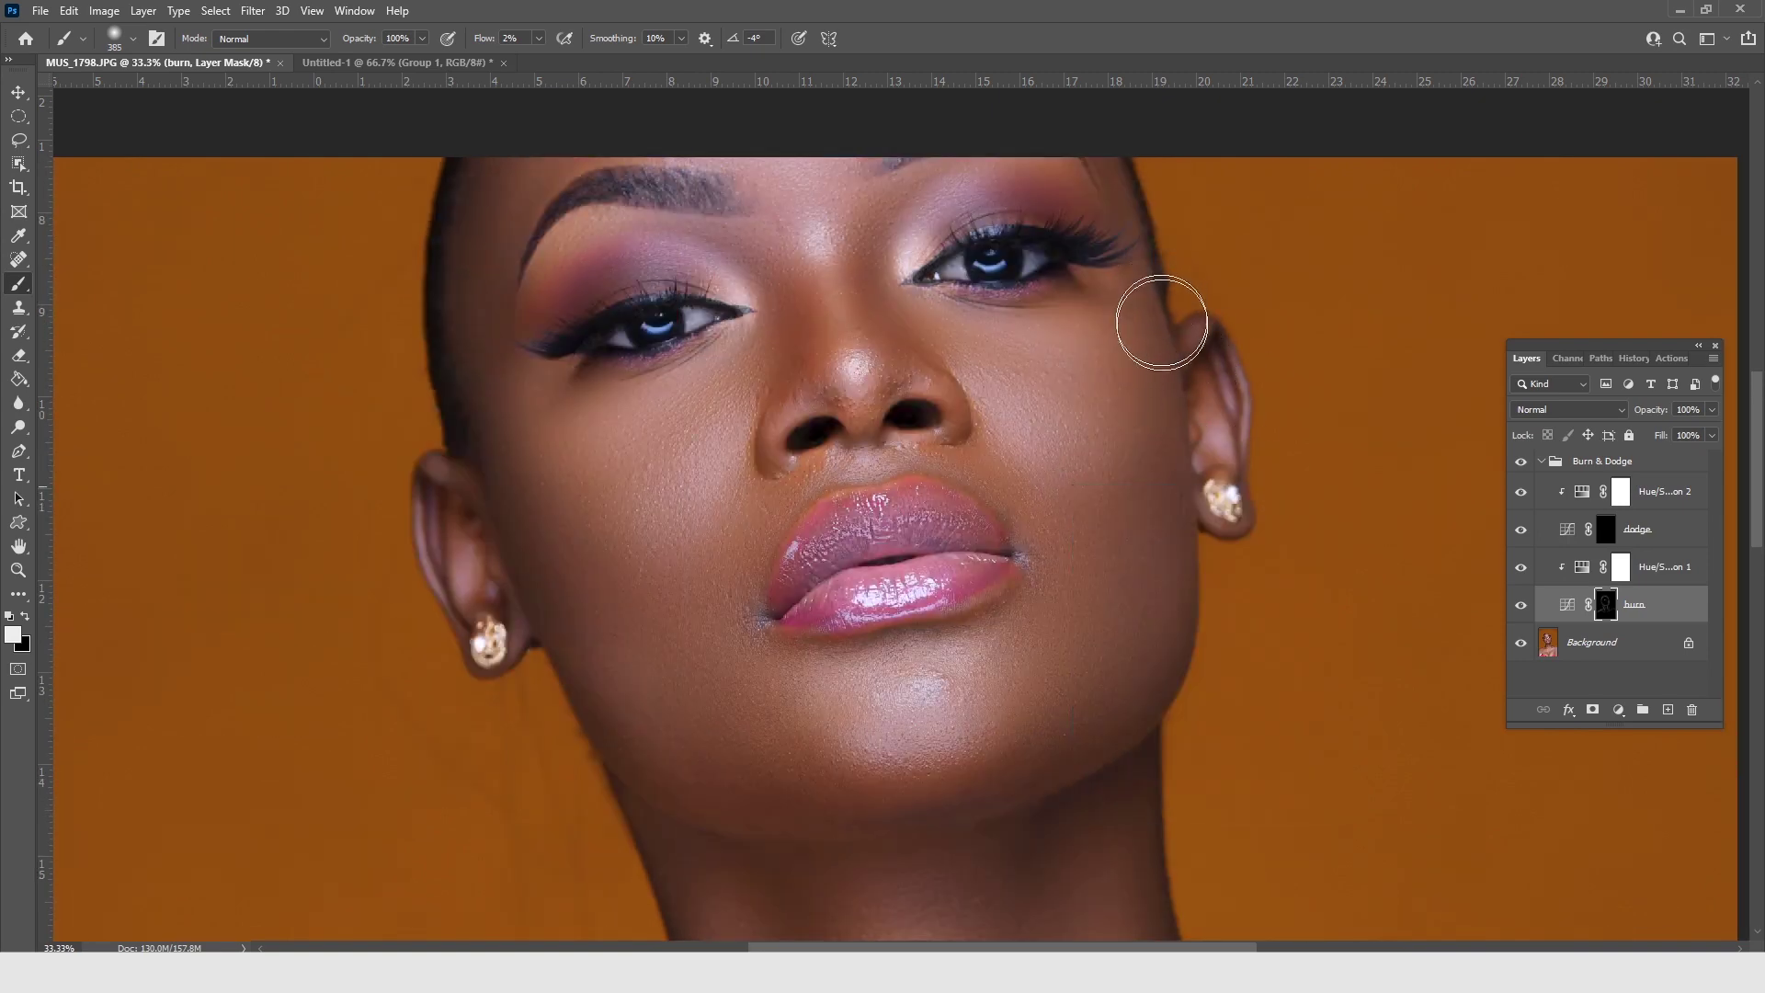
pyautogui.moveTo(1163, 315)
pyautogui.mouseDown()
pyautogui.moveTo(1105, 606)
pyautogui.moveTo(1125, 568)
pyautogui.moveTo(1185, 333)
pyautogui.moveTo(1171, 428)
pyautogui.moveTo(1062, 597)
pyautogui.moveTo(1096, 553)
pyautogui.moveTo(1161, 339)
pyautogui.moveTo(1164, 360)
pyautogui.moveTo(1079, 596)
pyautogui.moveTo(1152, 338)
pyautogui.mouseUp()
pyautogui.moveTo(662, 536)
pyautogui.mouseDown()
pyautogui.moveTo(585, 510)
pyautogui.moveTo(479, 384)
pyautogui.moveTo(530, 521)
pyautogui.moveTo(667, 637)
pyautogui.moveTo(506, 442)
pyautogui.moveTo(656, 603)
pyautogui.moveTo(768, 663)
pyautogui.moveTo(518, 487)
pyautogui.moveTo(466, 410)
pyautogui.moveTo(695, 597)
pyautogui.moveTo(539, 487)
pyautogui.moveTo(686, 584)
pyautogui.moveTo(473, 492)
pyautogui.mouseUp()
# Reduce the brush to 120 px and burn the shadow beneath the lower lip and along the chin's lower edge
pyautogui.rightClick(1187, 622)
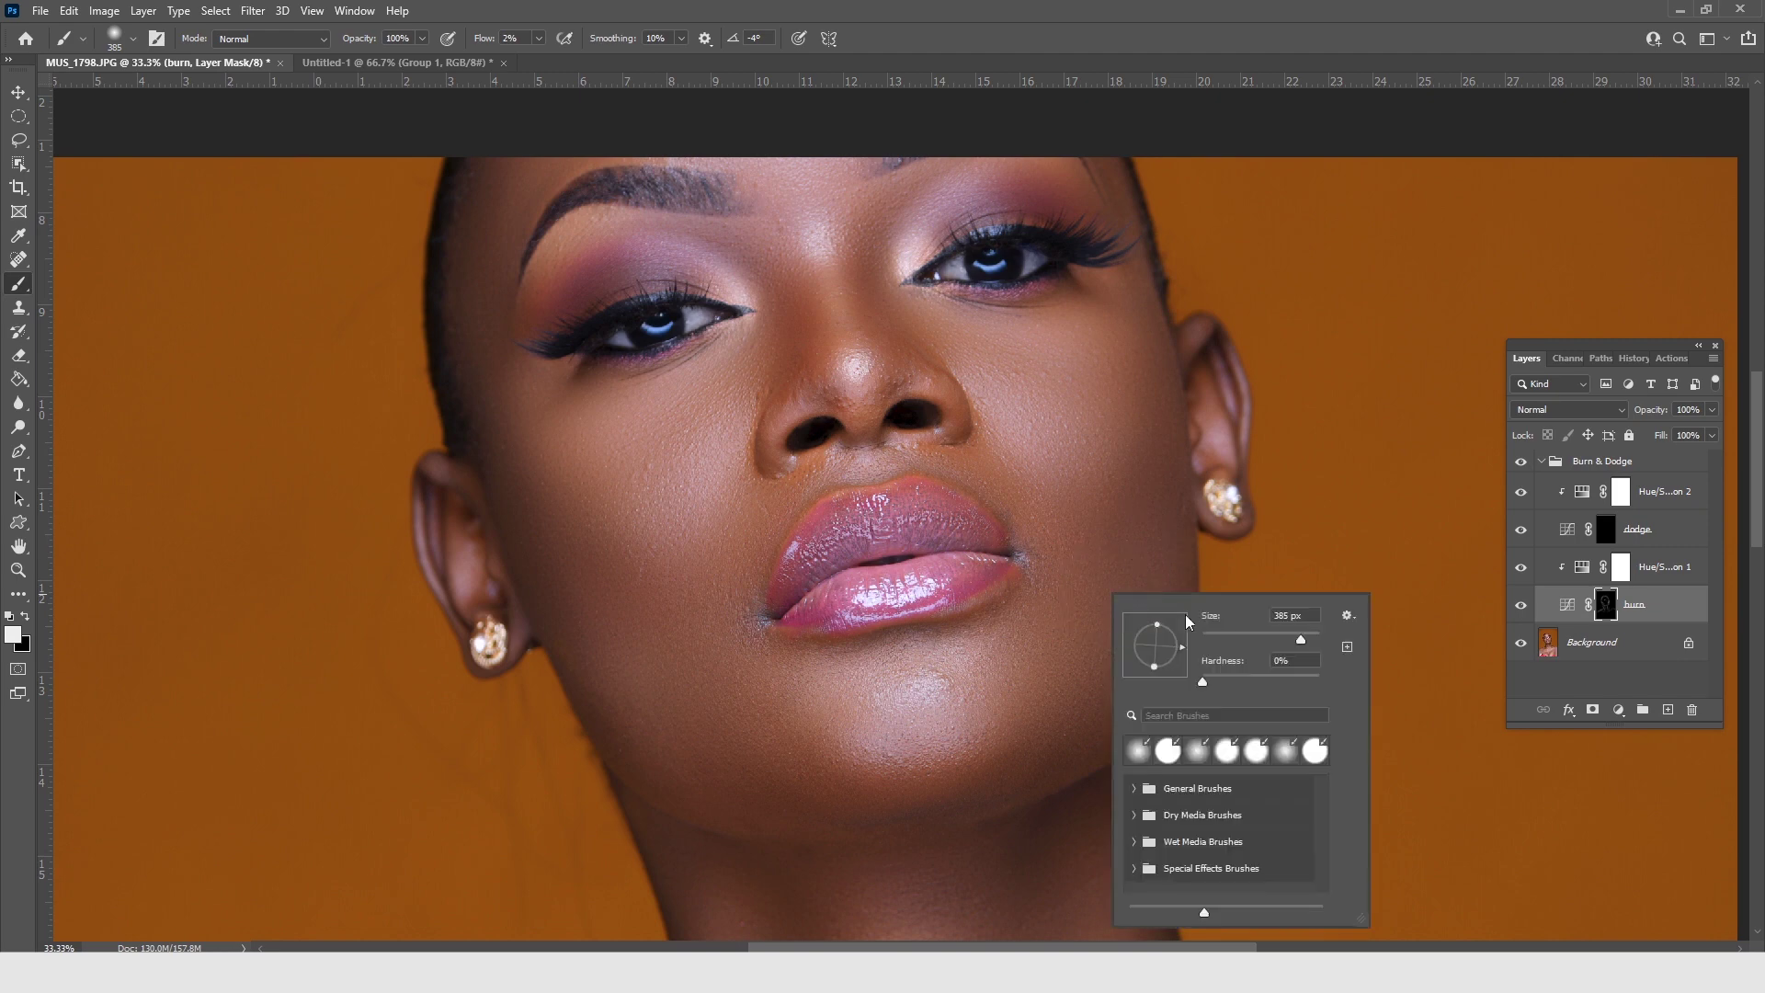
pyautogui.press('Return')
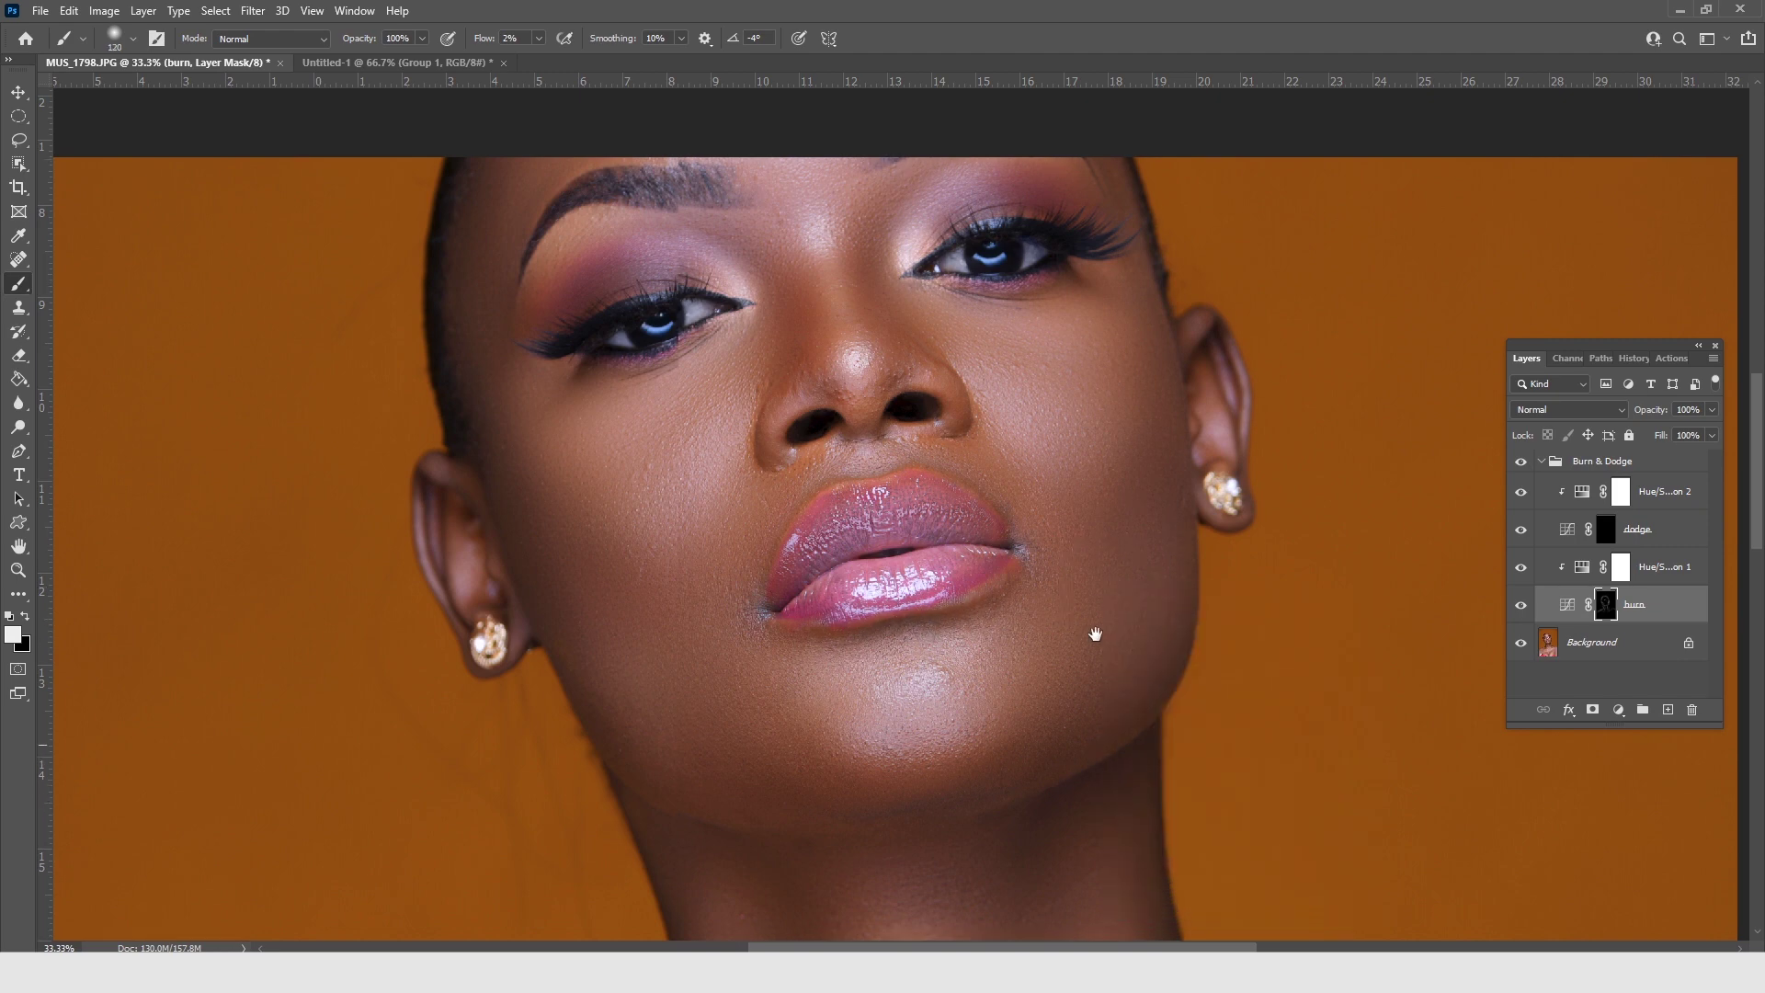
pyautogui.scroll(-3, 920, 681)
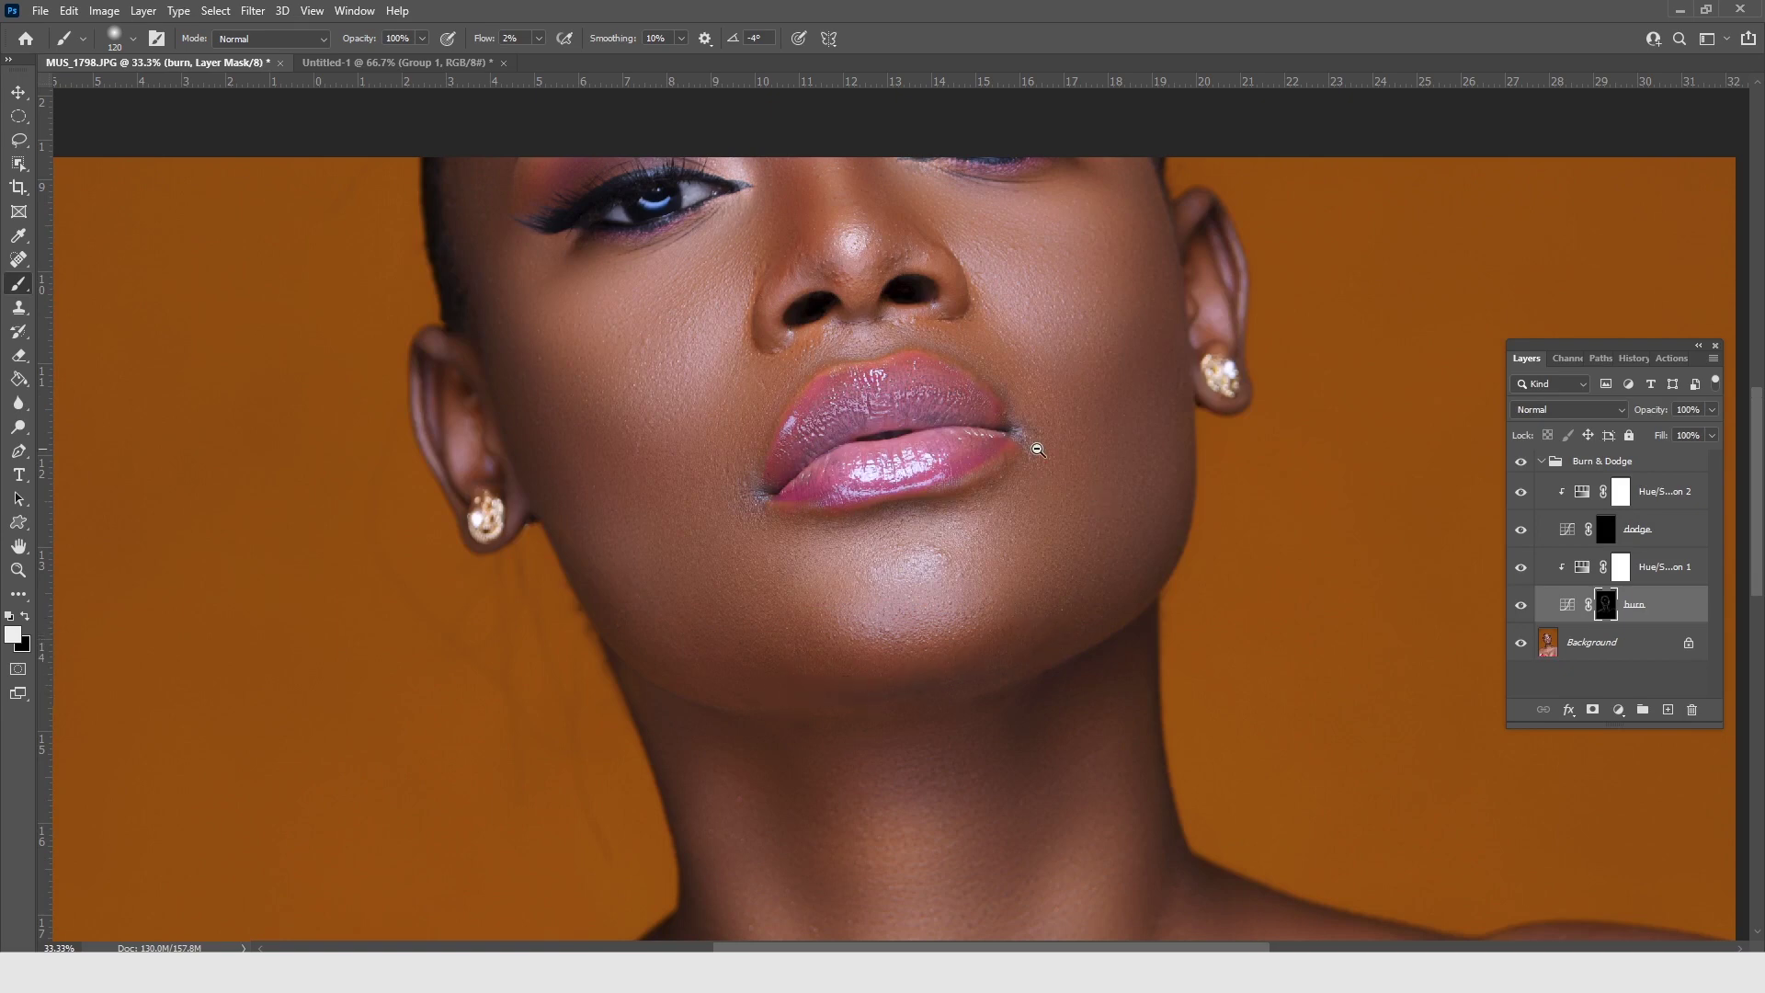
# Compare the whole portrait with the burn layer hidden and shown, and inspect its mask on its own
pyautogui.scroll(-3, 1032, 445)
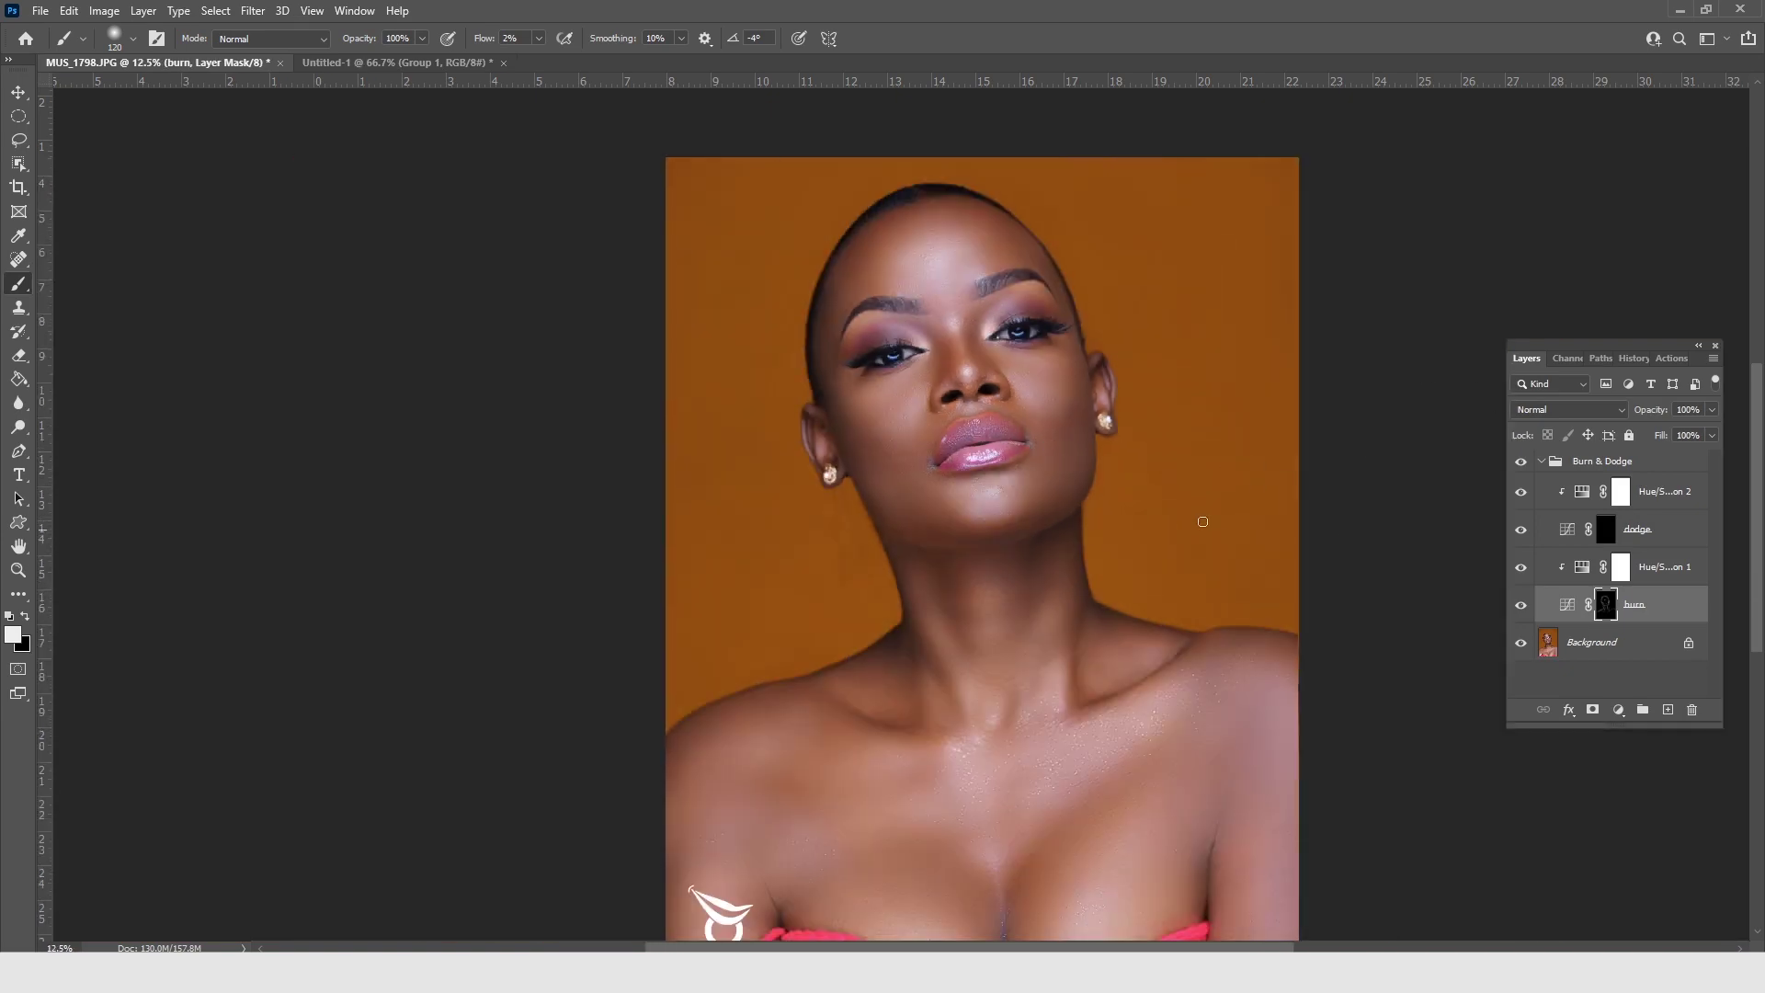
pyautogui.click(1520, 605)
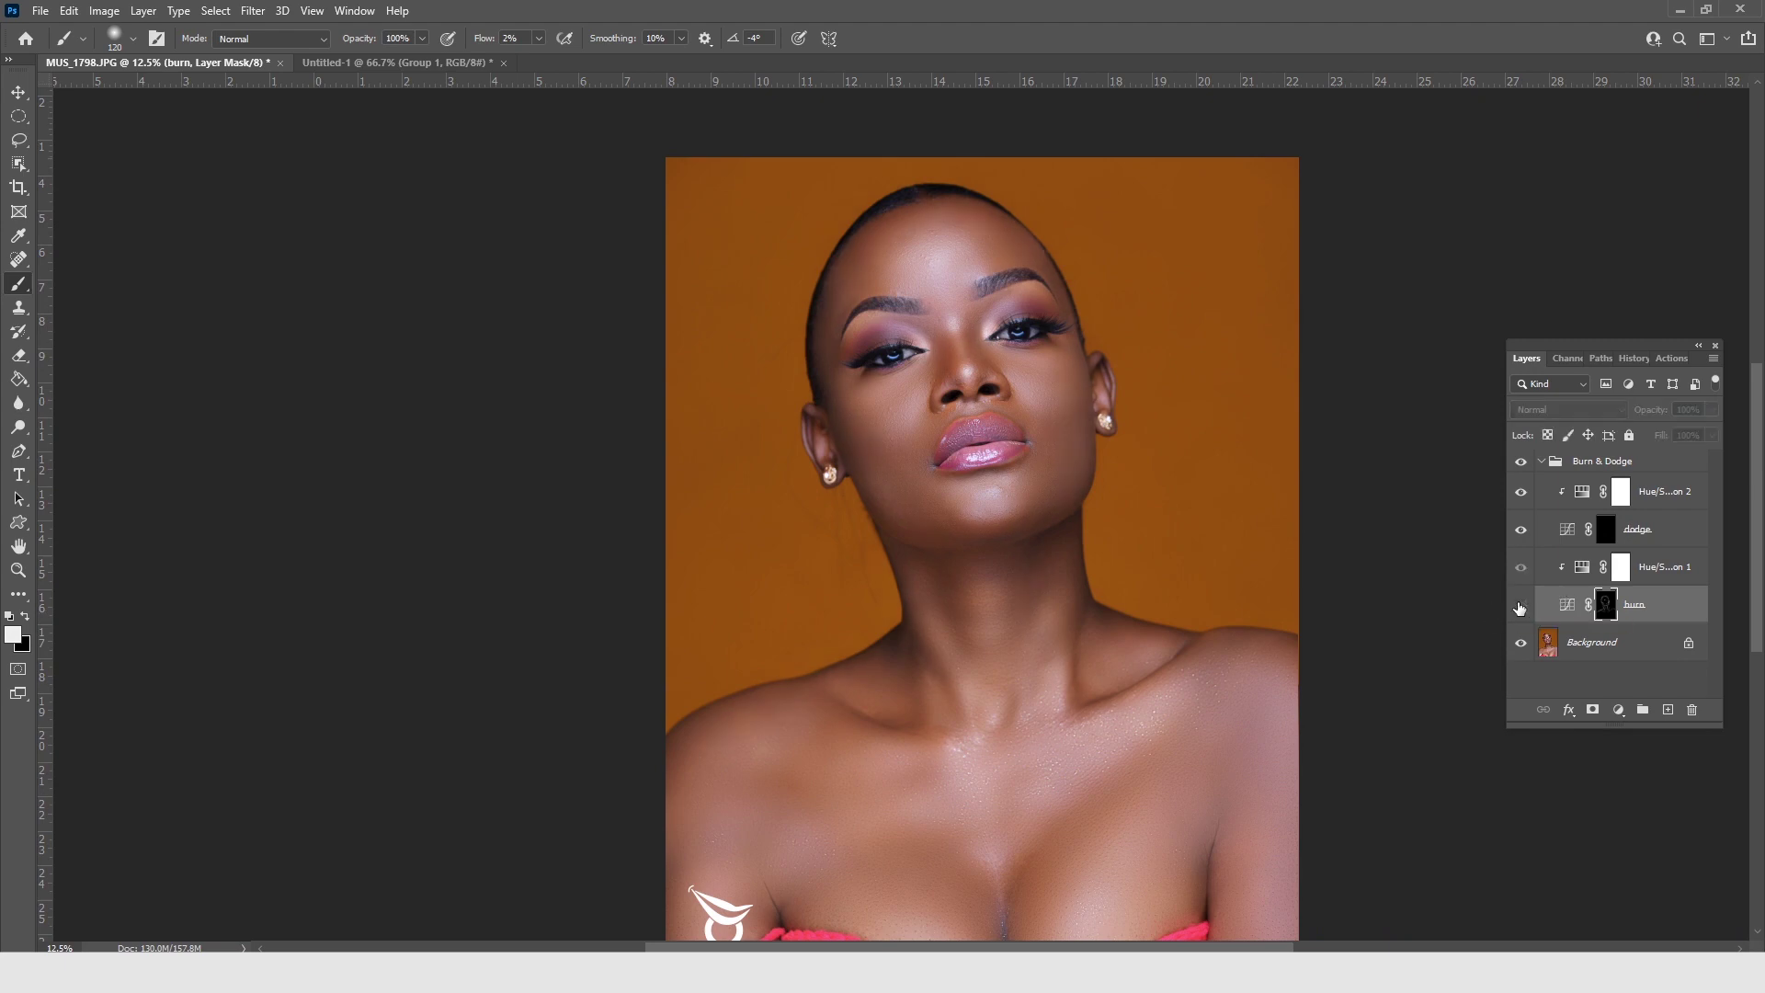
pyautogui.click(1520, 605)
pyautogui.click(1520, 605)
pyautogui.click(1520, 605)
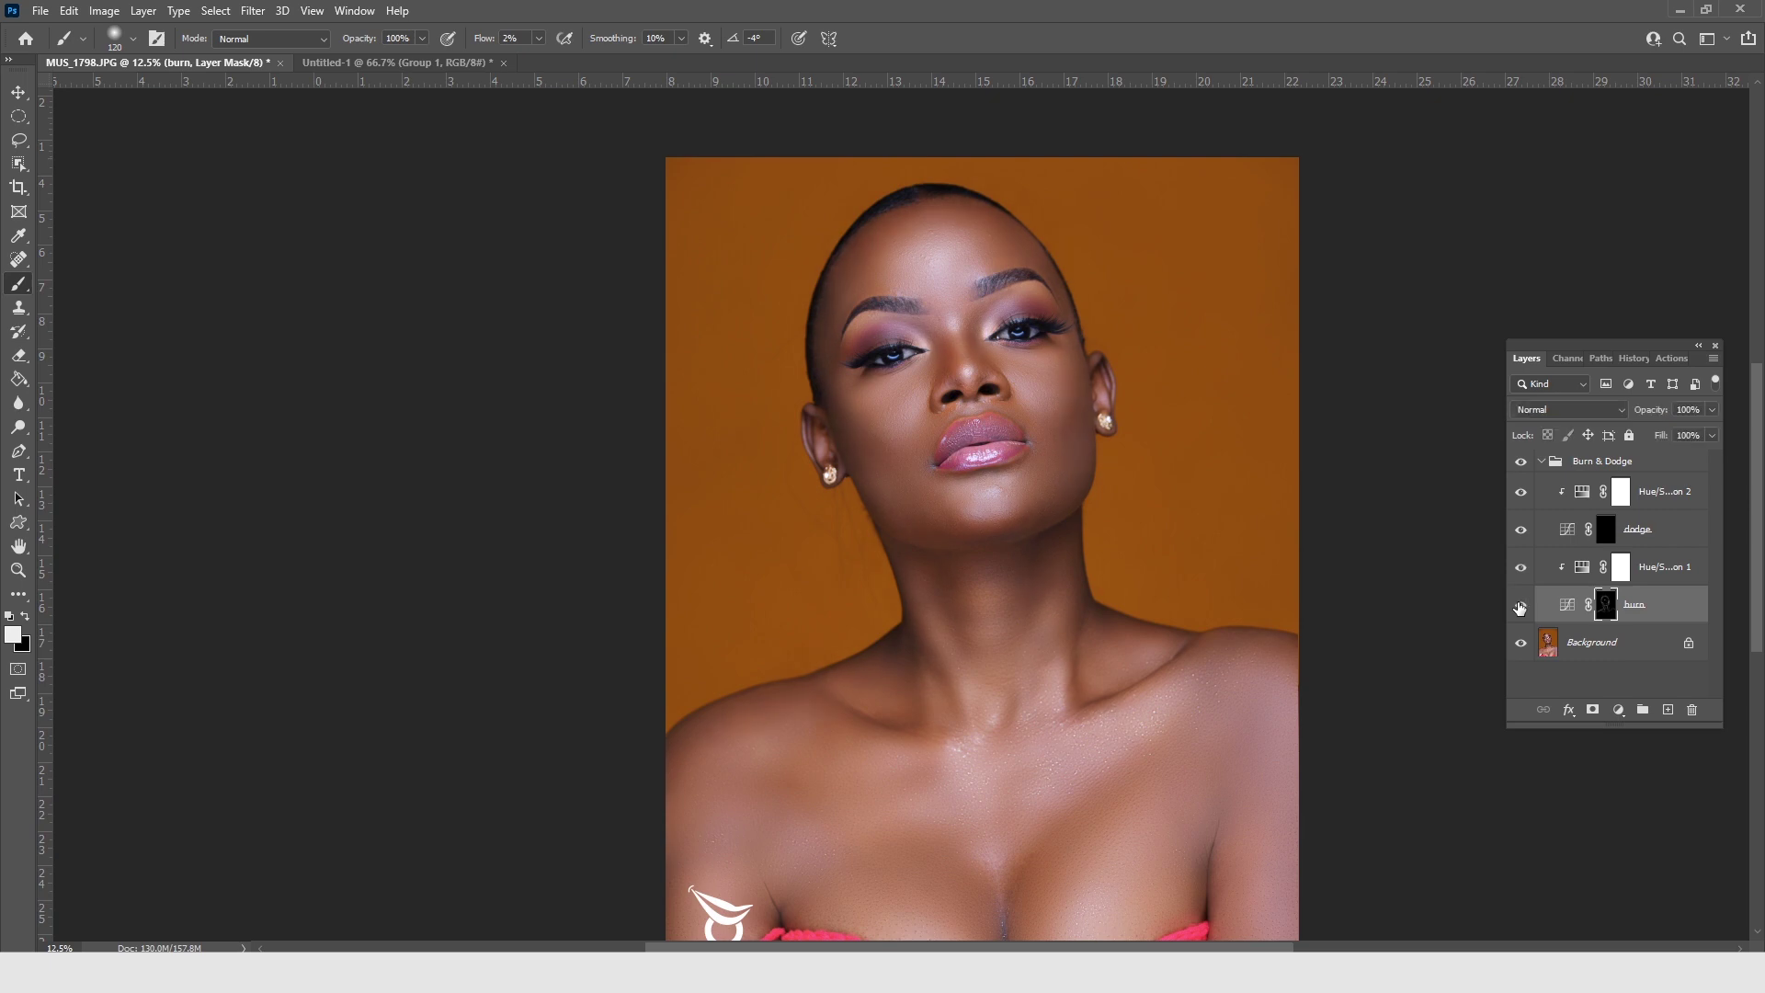
pyautogui.keyDown('alt'); pyautogui.click(1606, 606); pyautogui.keyUp('alt')
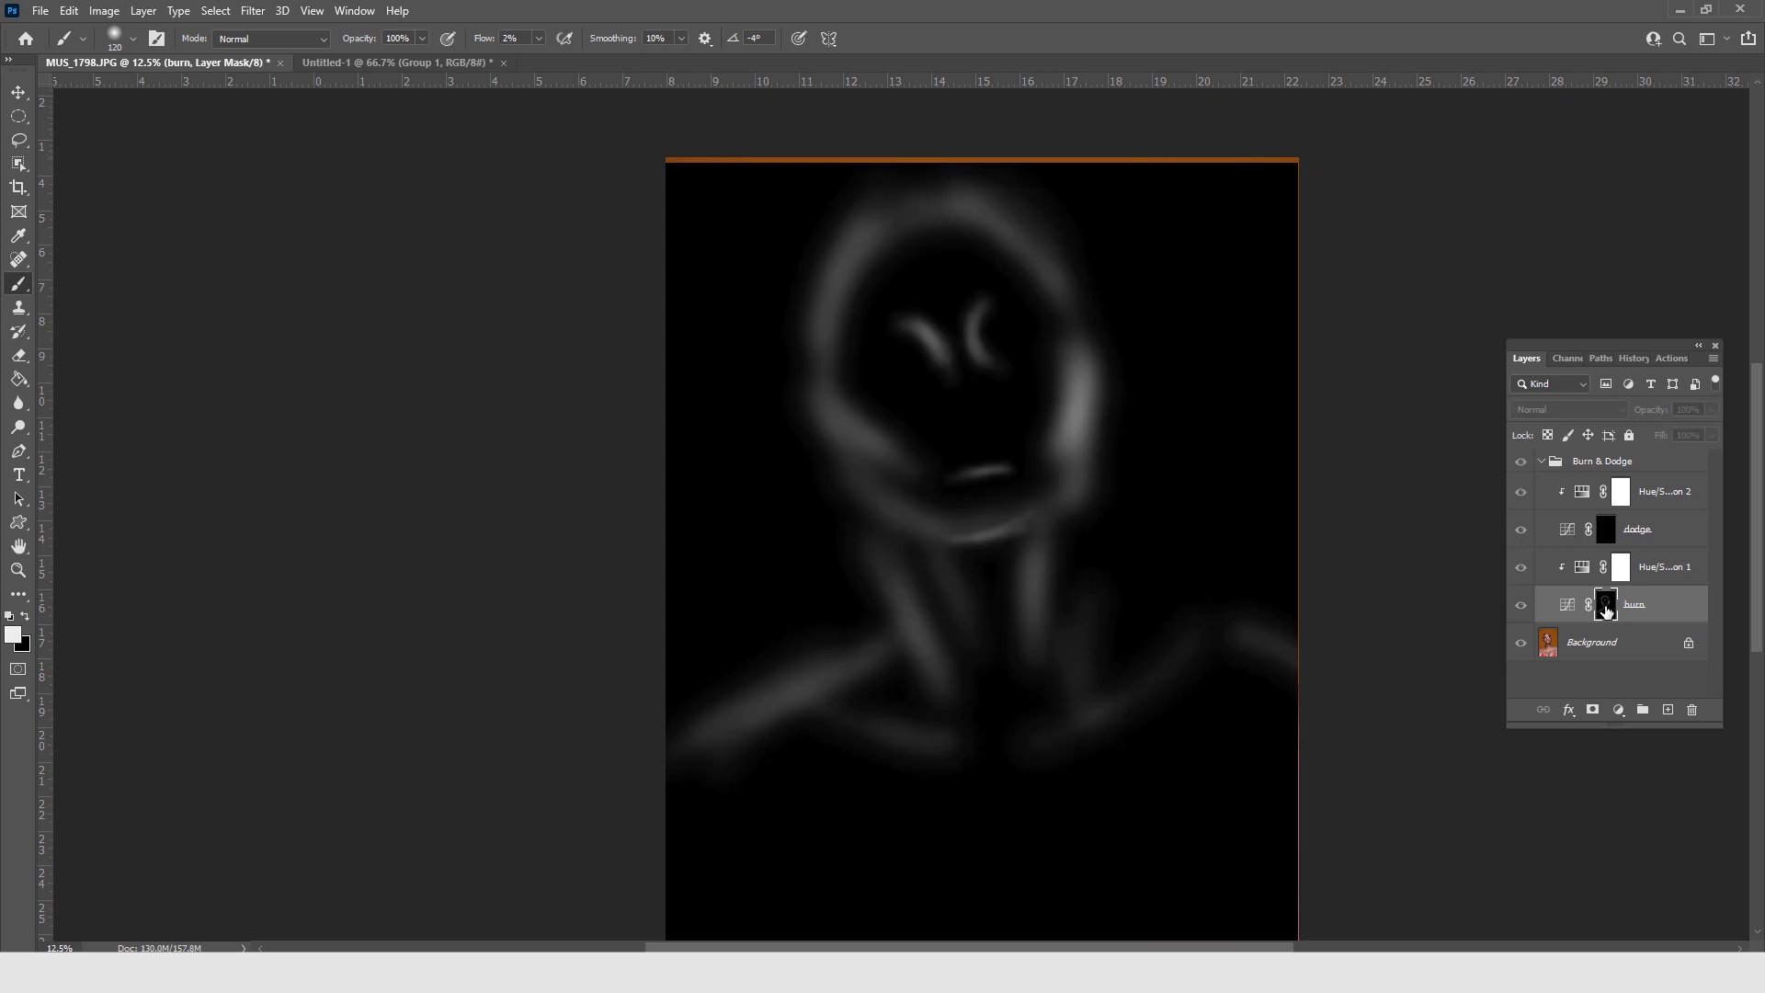
pyautogui.keyDown('alt'); pyautogui.click(1606, 607); pyautogui.keyUp('alt')
# Reduce the brush to 62 px and burn along the upper and lower lids of both eyes
pyautogui.press('z')
pyautogui.click(1014, 316)
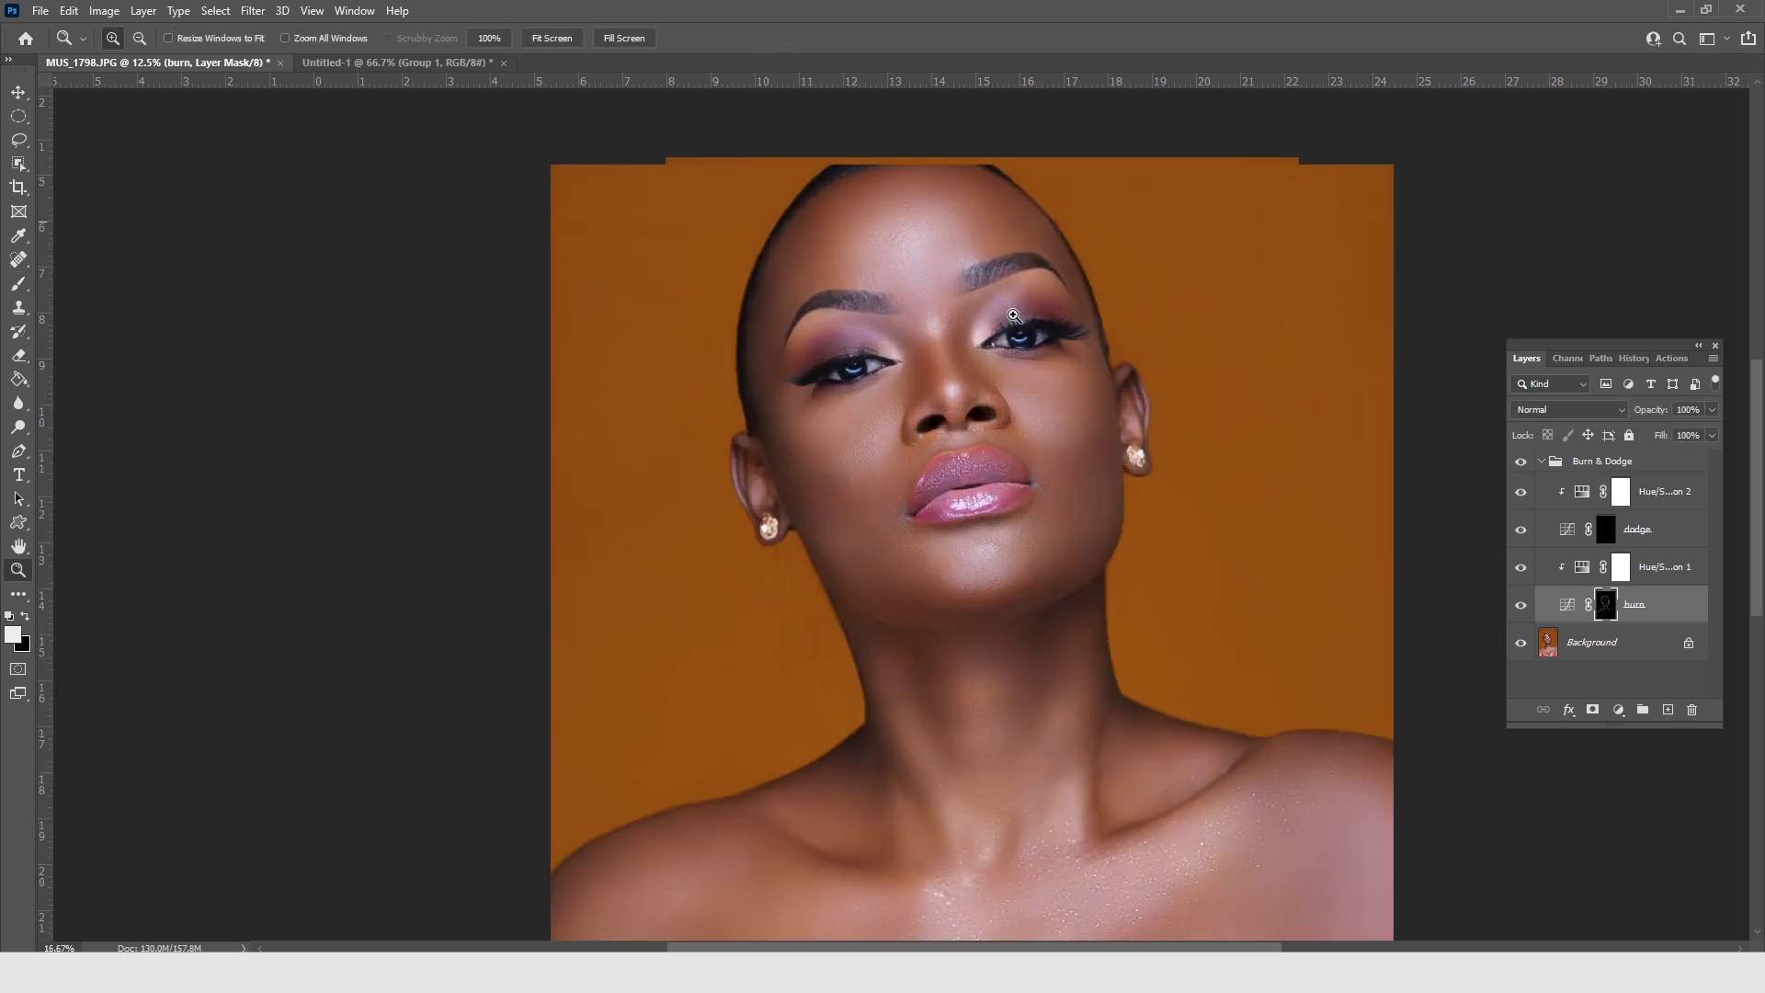
pyautogui.click(1014, 316)
pyautogui.click(1014, 316)
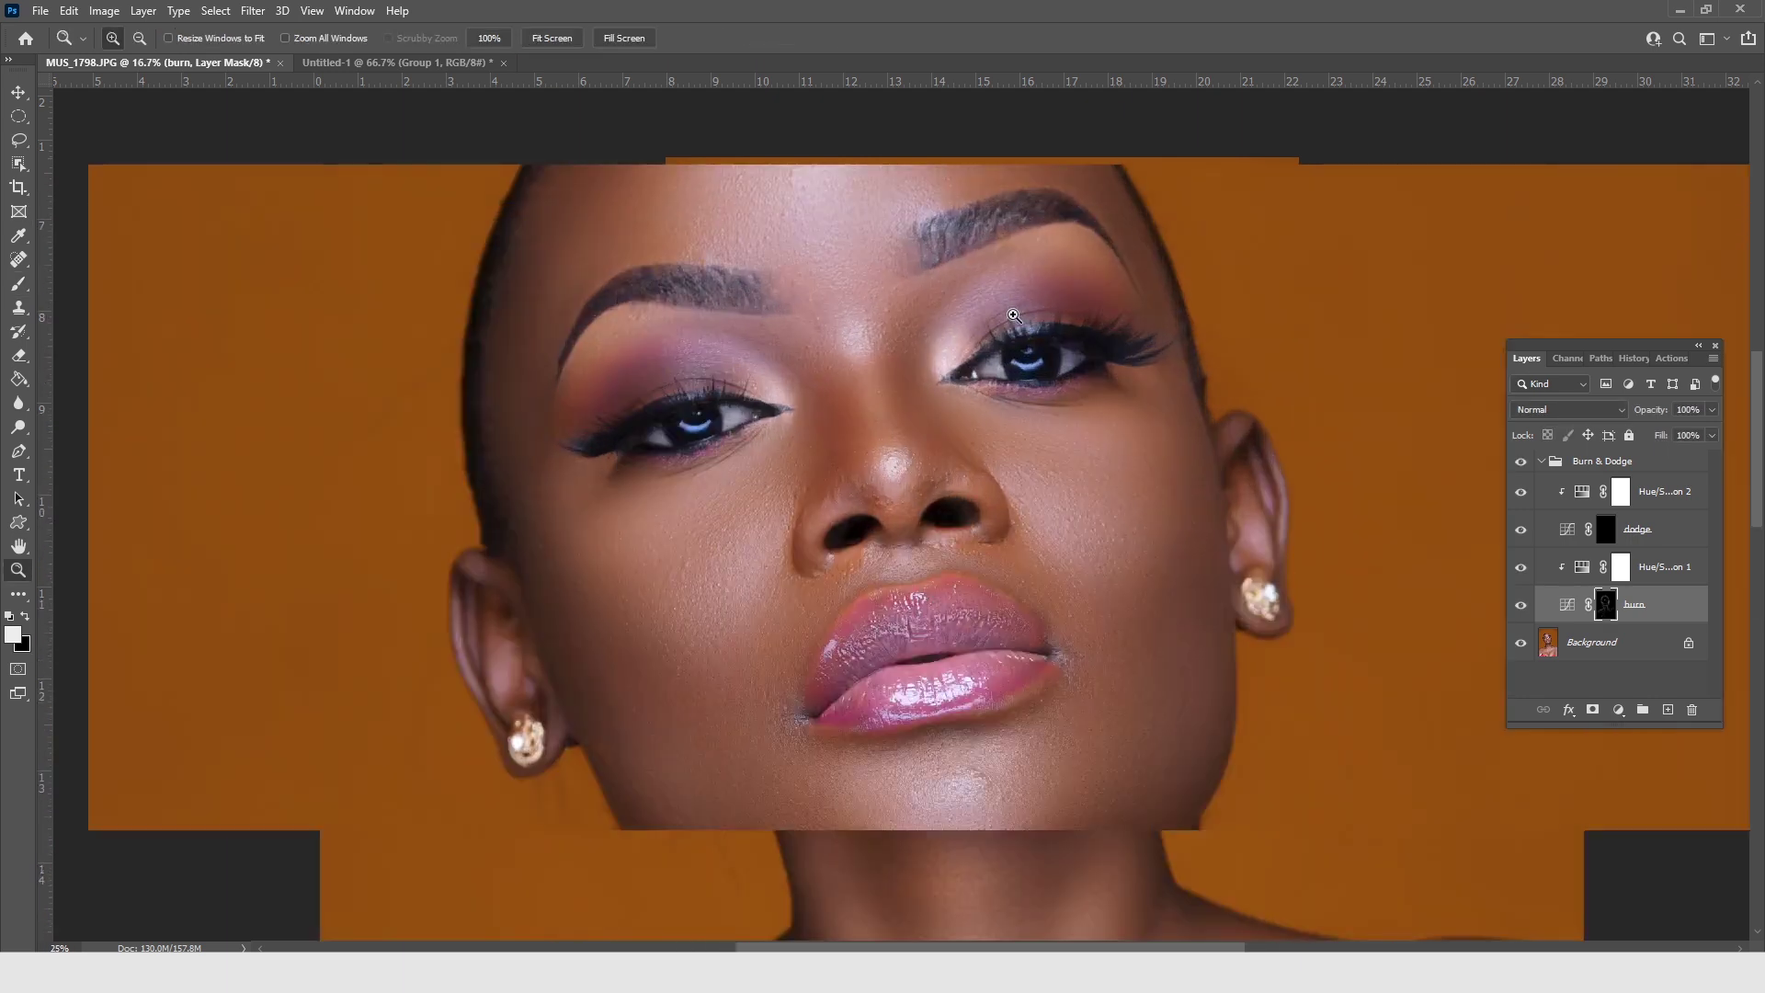
pyautogui.click(28, 286)
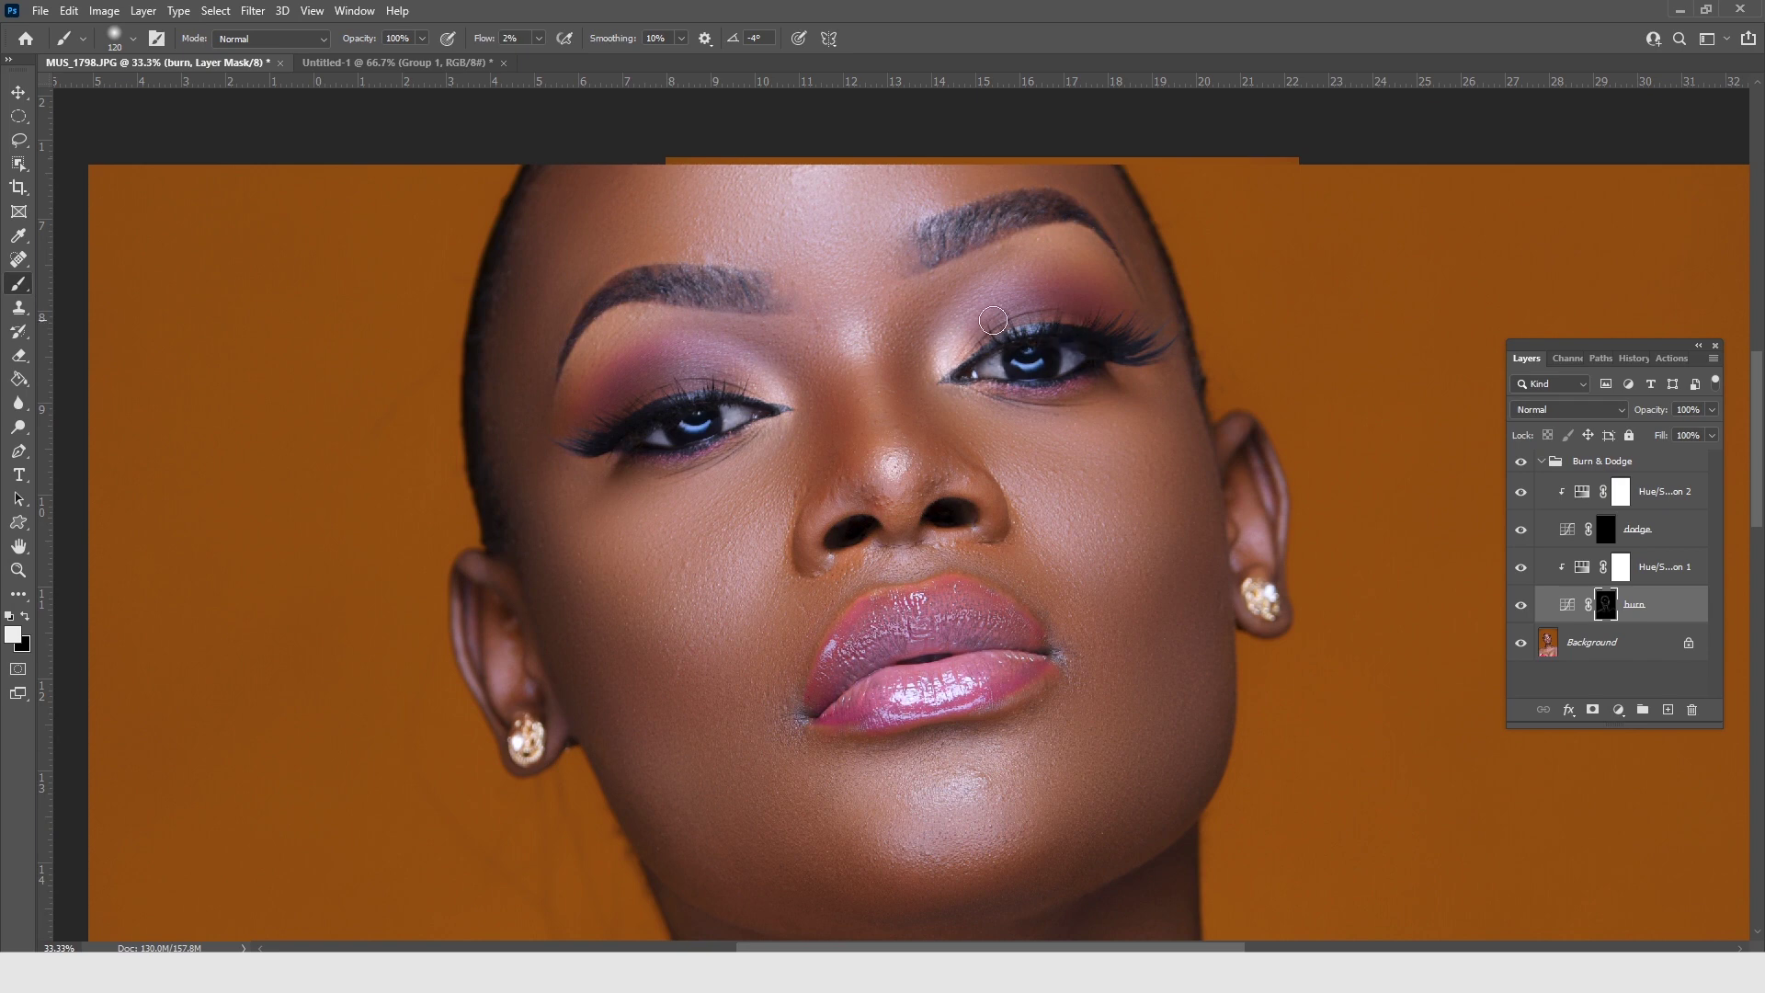
pyautogui.rightClick(1103, 324)
pyautogui.click(1232, 372)
pyautogui.click(983, 351)
# Inspect the painted burn mask on its own over the whole figure, then return to the portrait view
pyautogui.keyDown('alt'); pyautogui.click(1607, 608); pyautogui.keyUp('alt')
pyautogui.keyDown('alt'); pyautogui.click(1608, 609); pyautogui.keyUp('alt')
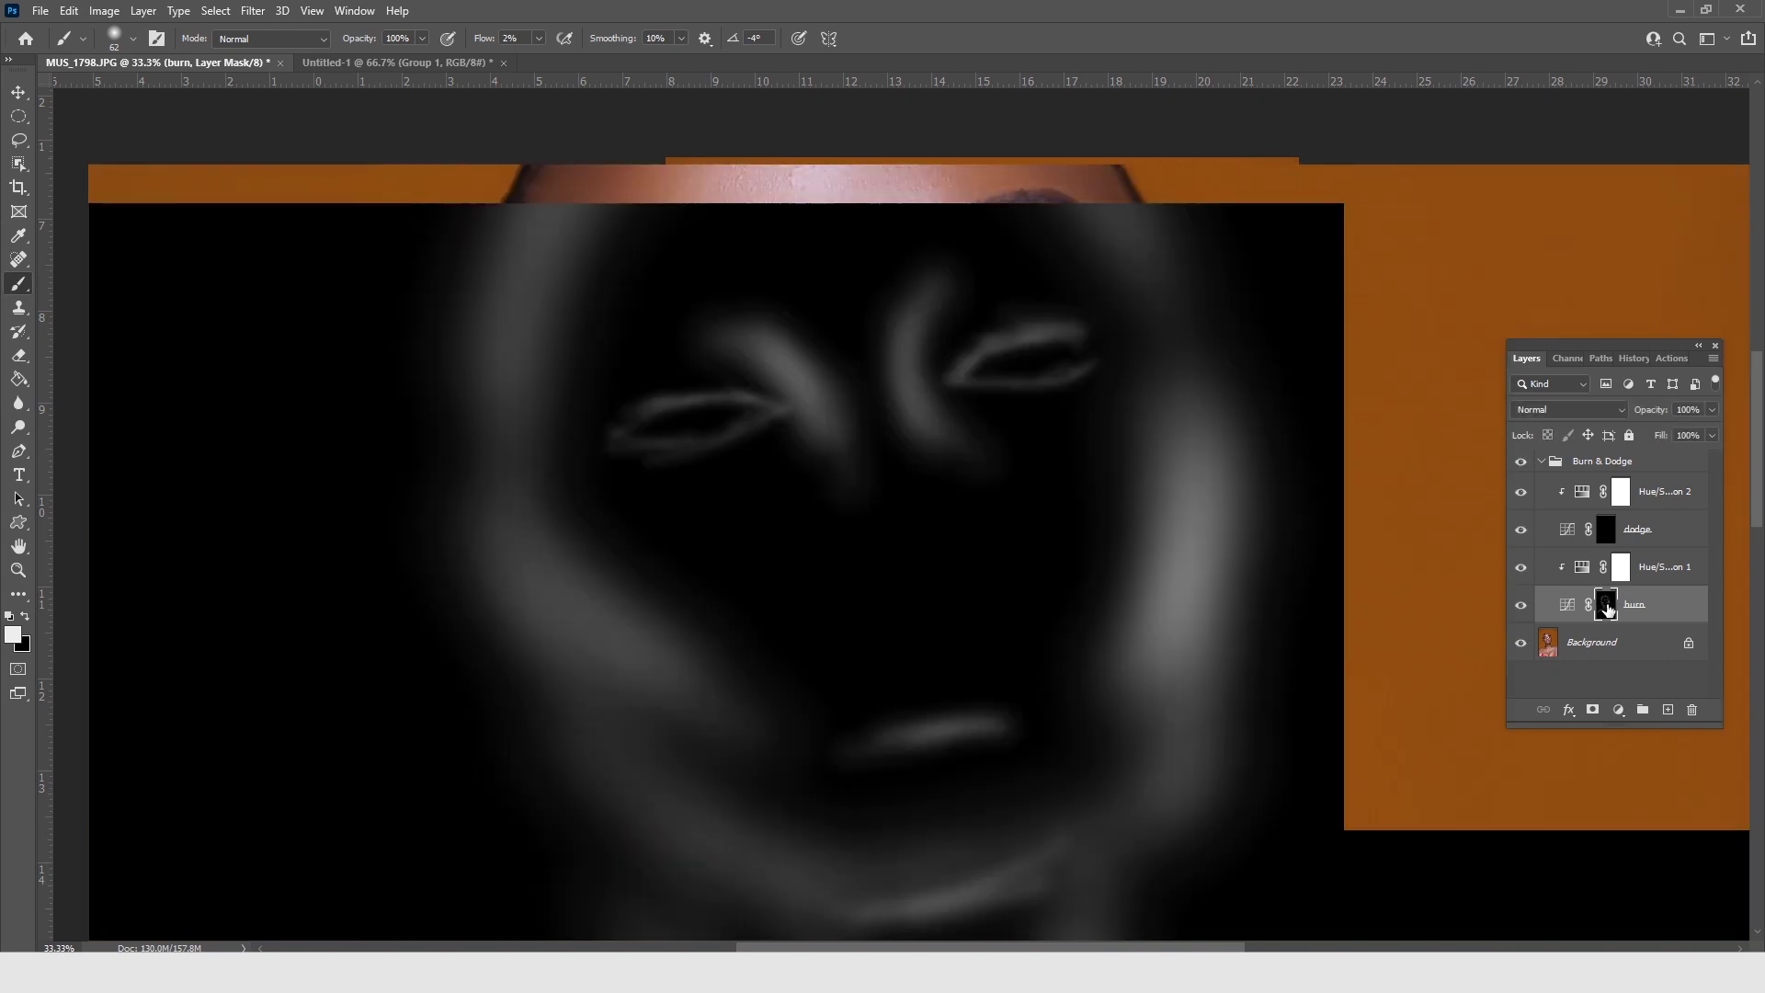
pyautogui.keyDown('alt'); pyautogui.click(1605, 605); pyautogui.keyUp('alt')
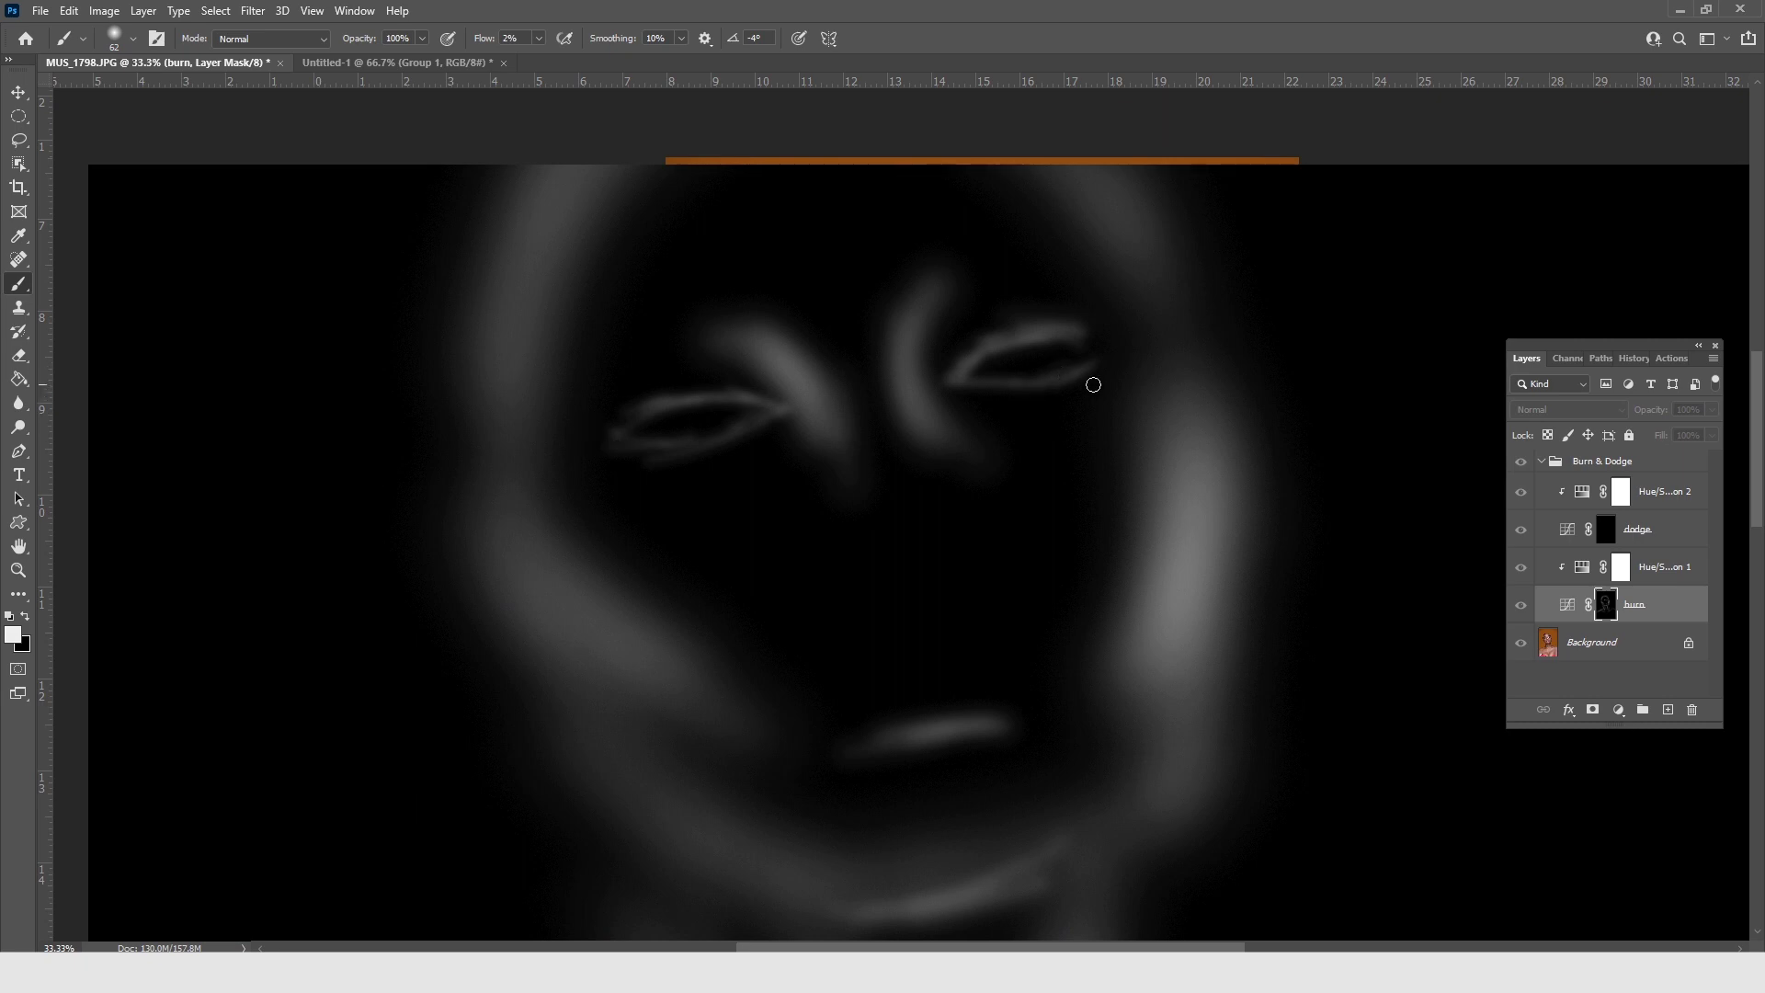
pyautogui.scroll(-3, 950, 404)
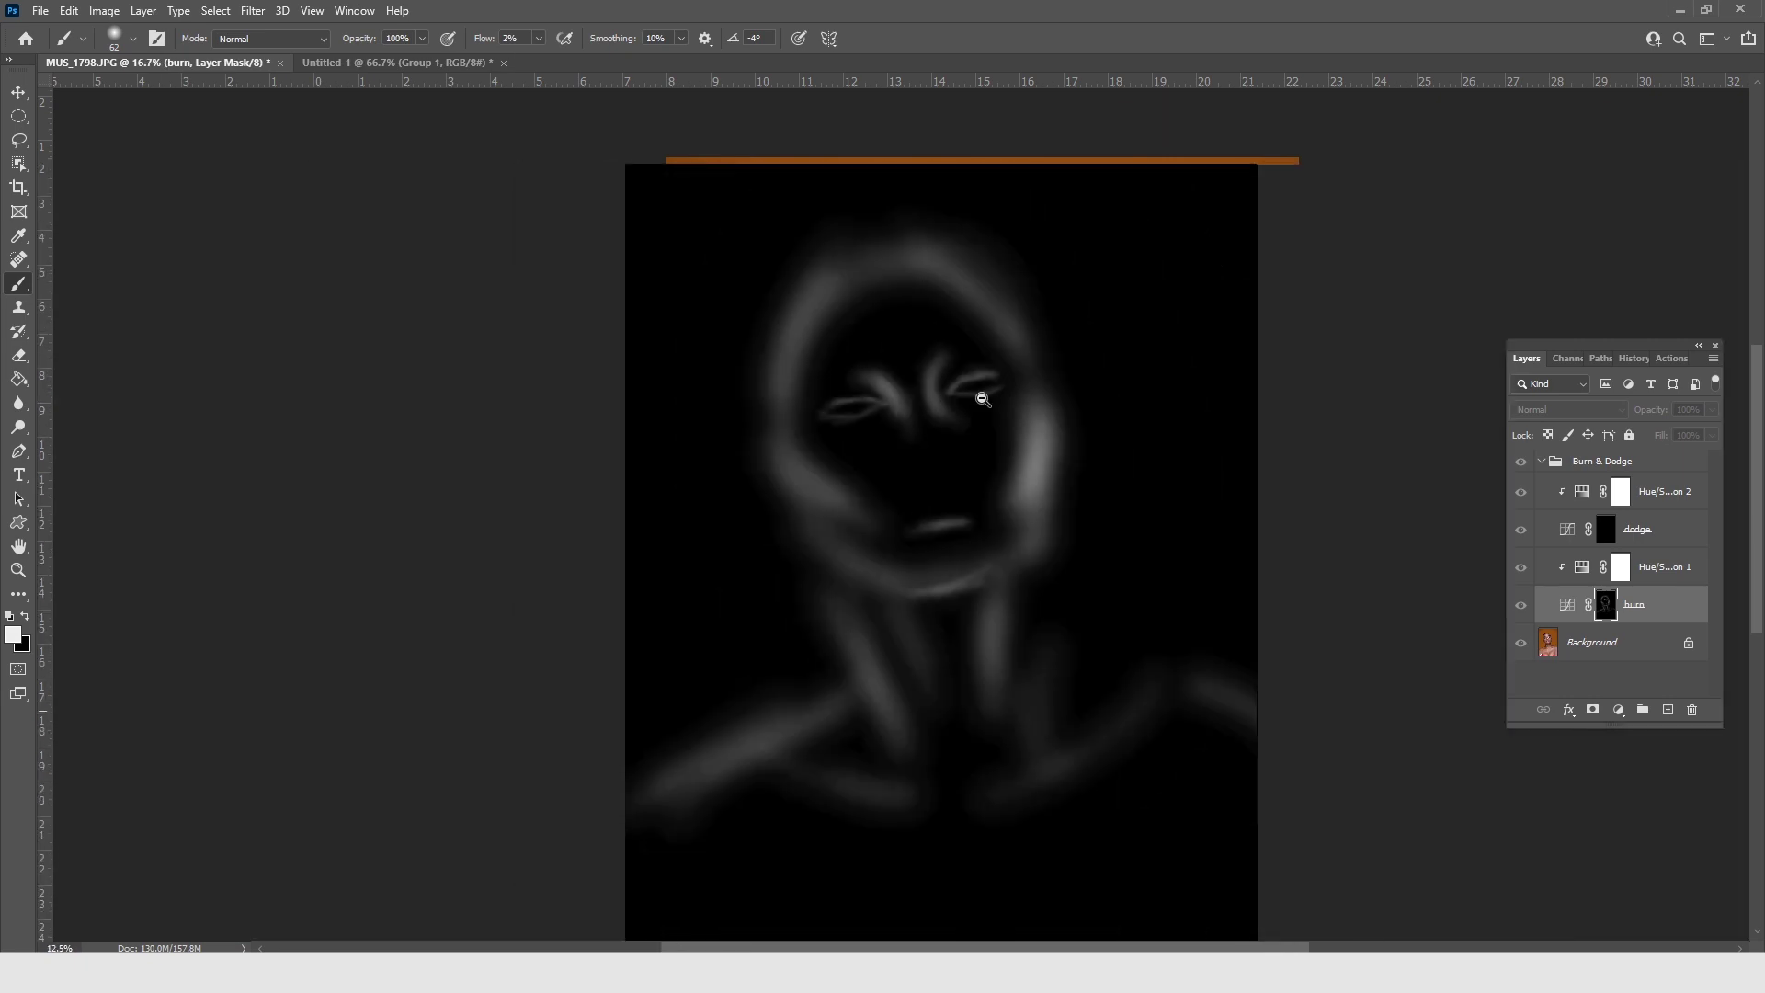
pyautogui.hotkey('alt', 'space')
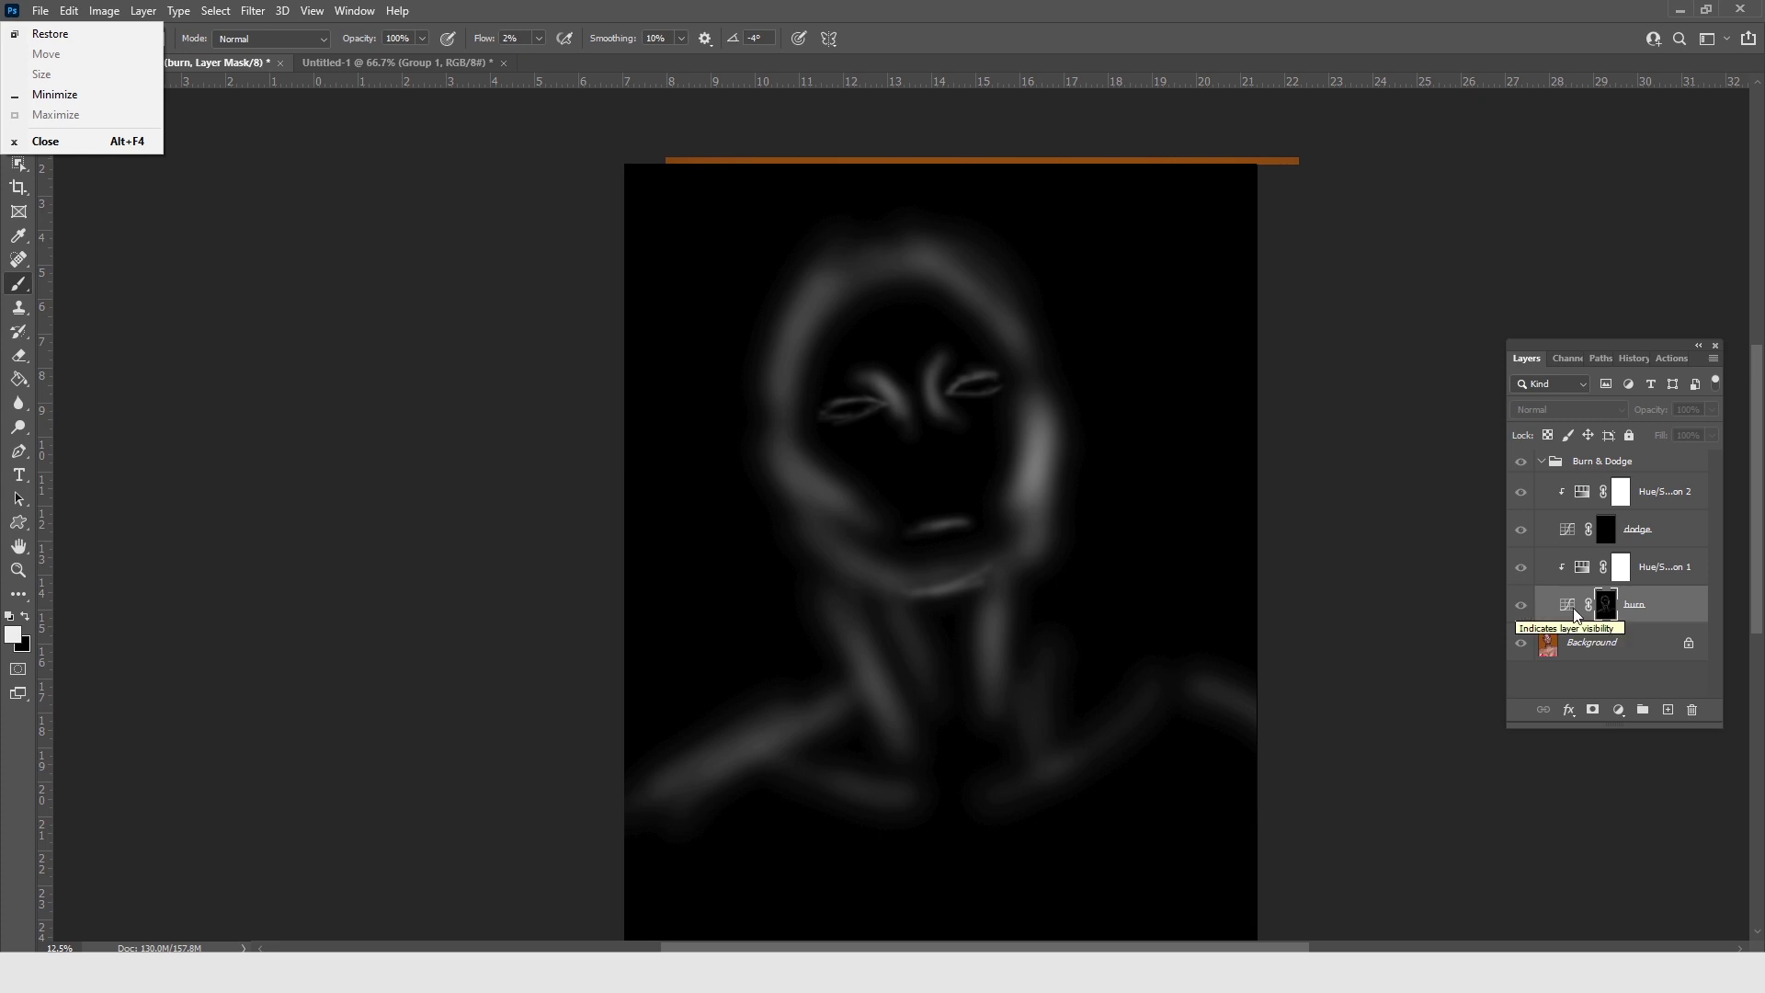
pyautogui.keyDown('alt'); pyautogui.click(1605, 604); pyautogui.keyUp('alt')
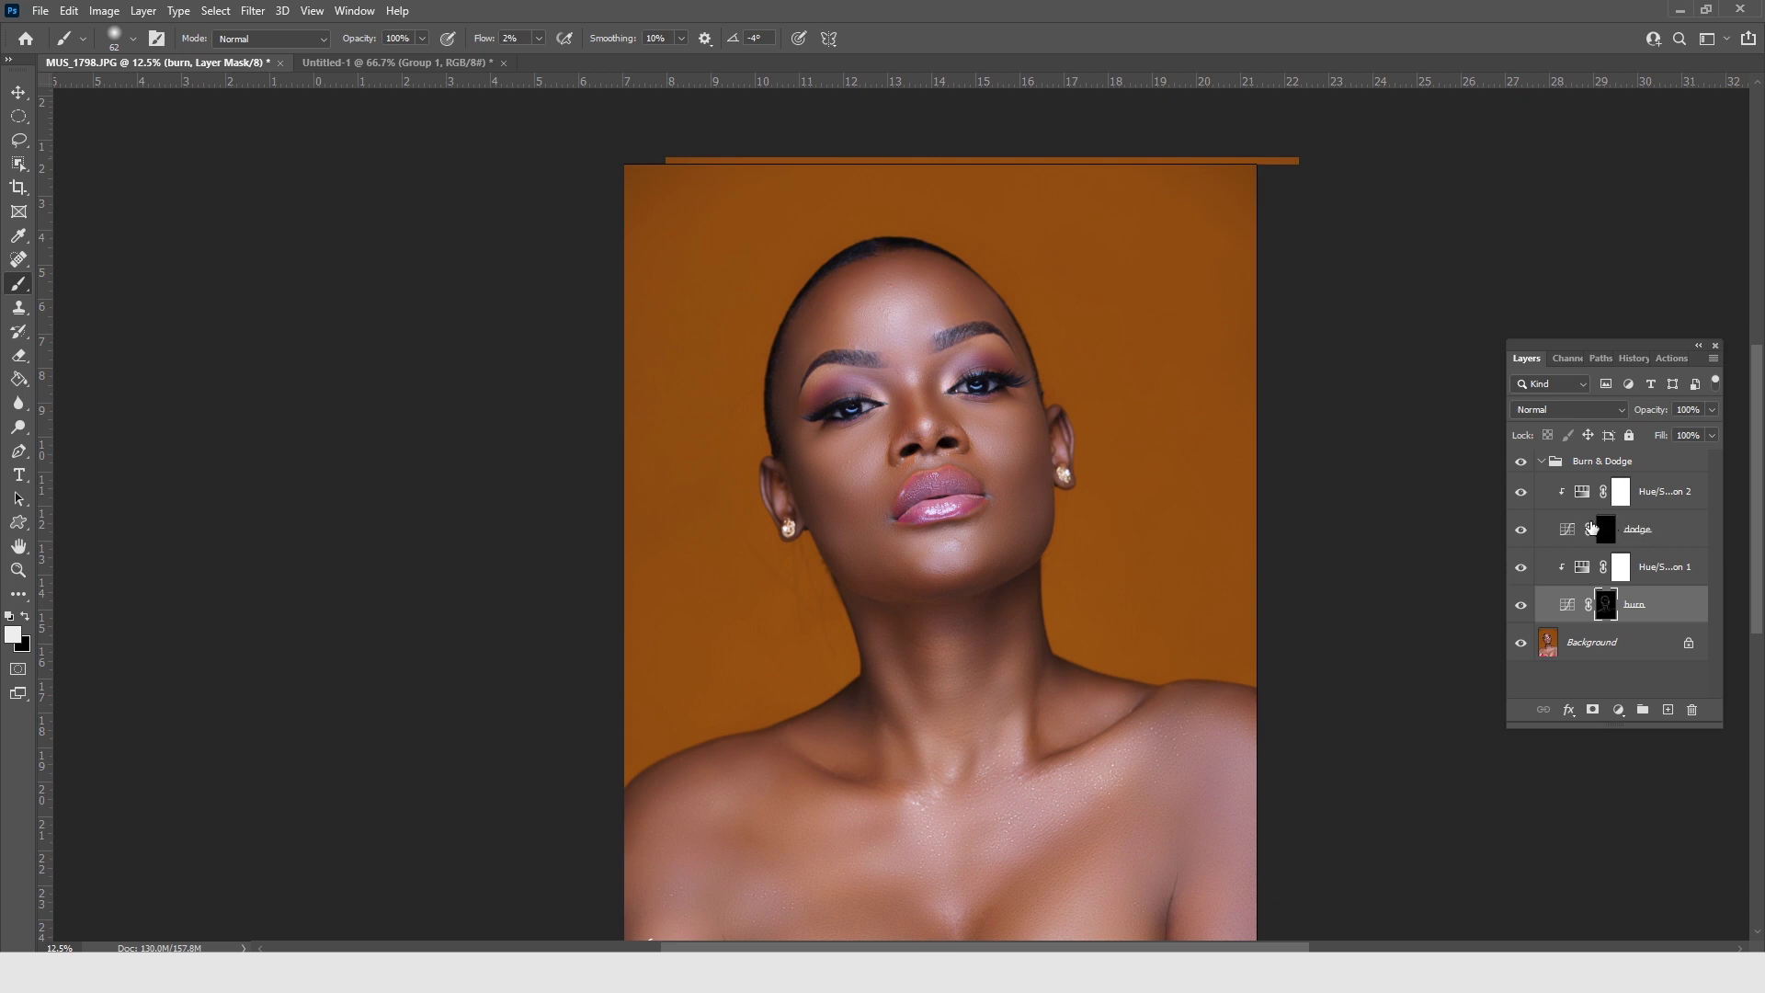
# Compare the burned portrait with the Untitled-1 document and return to MUS_1798.JPG
pyautogui.moveTo(1204, 523); pyautogui.dragTo(1134, 496)
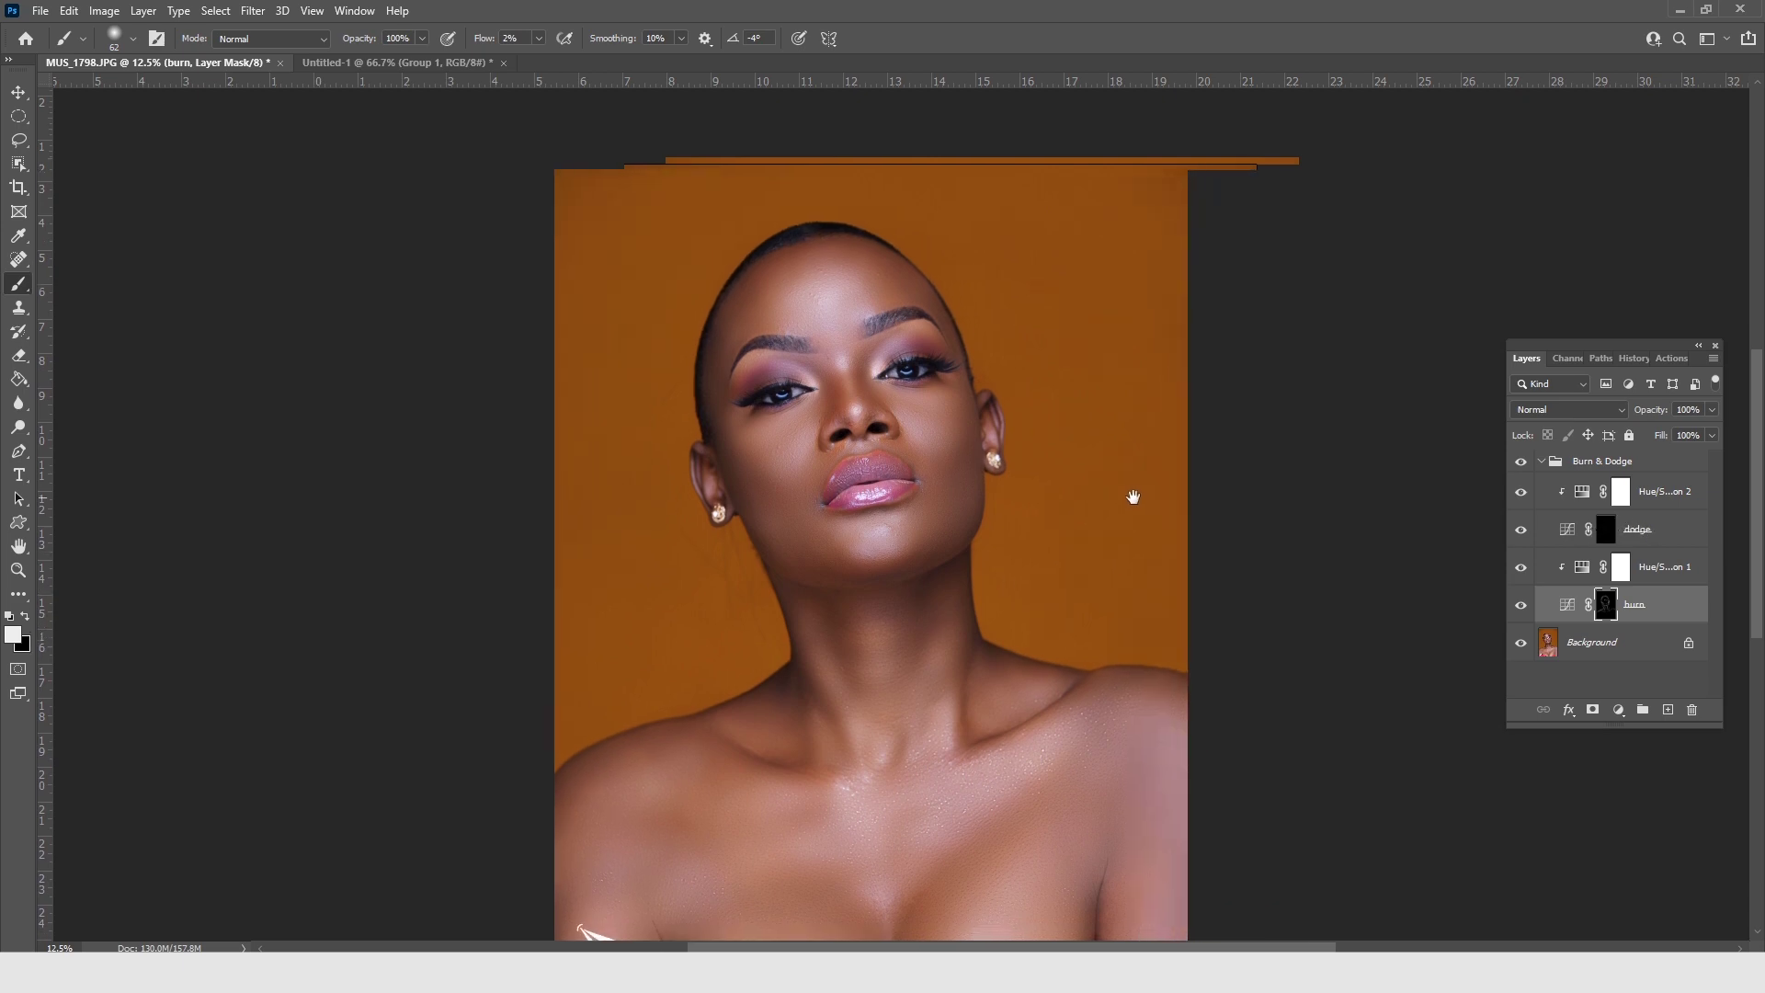
pyautogui.click(18, 570)
pyautogui.click(1054, 181)
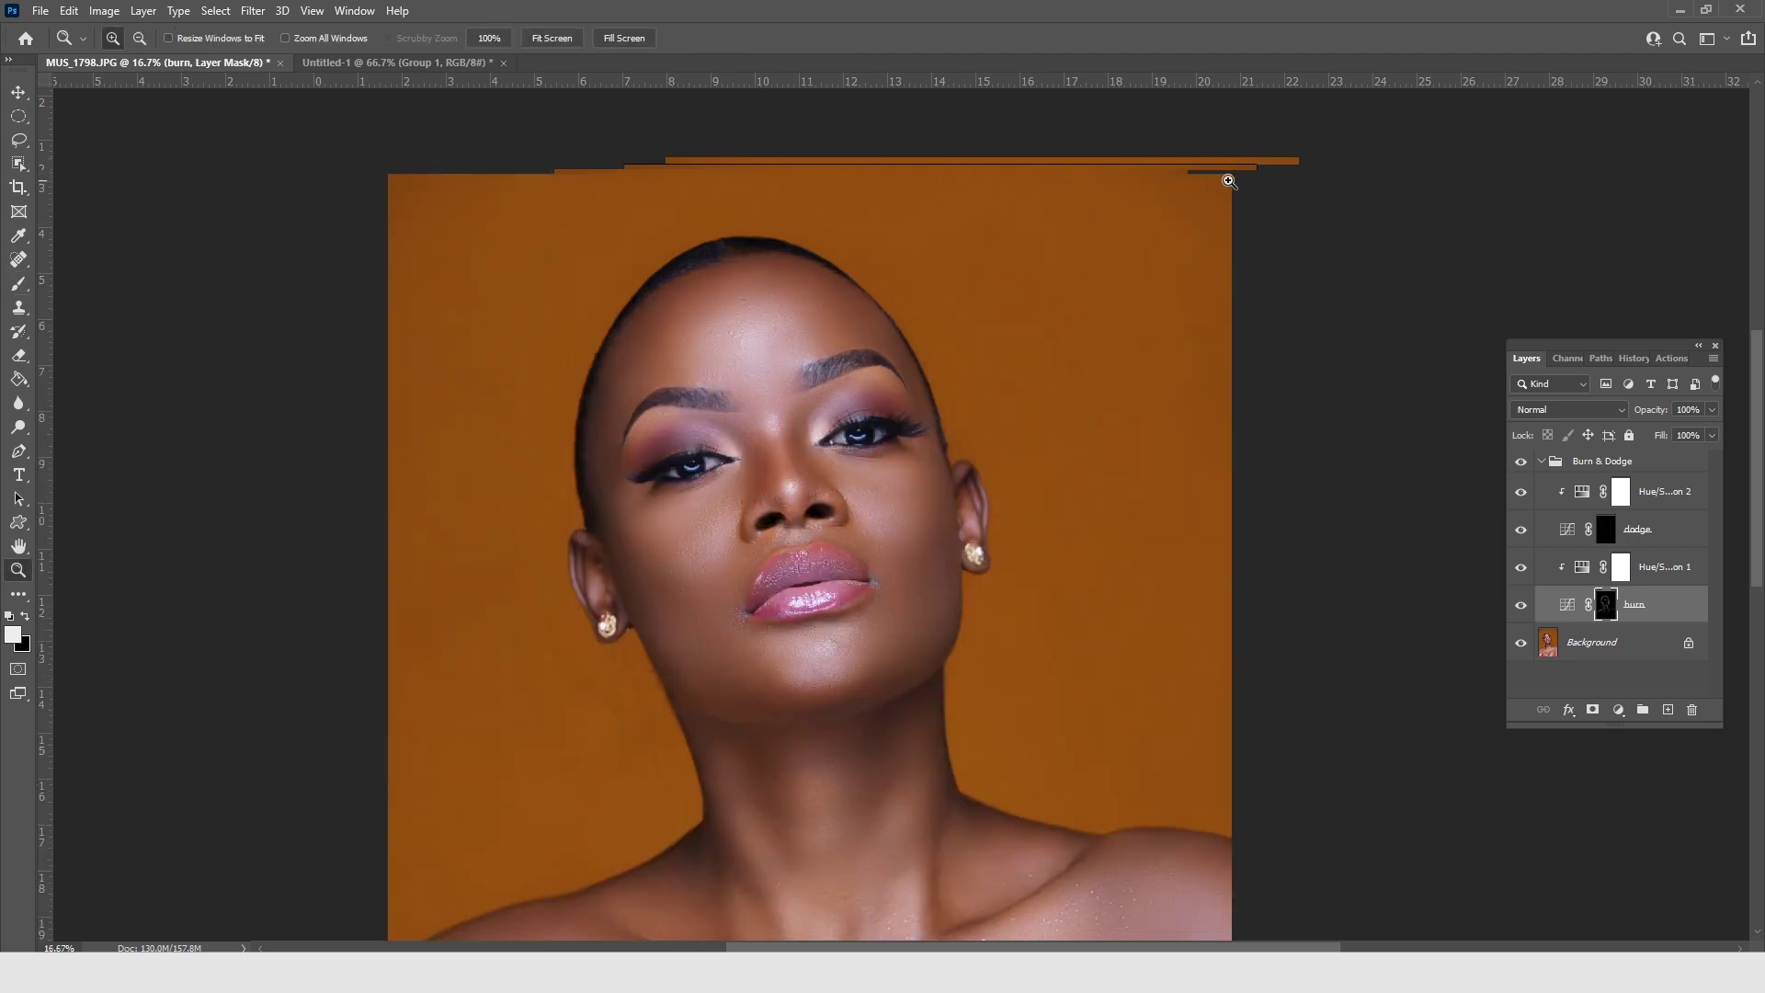
pyautogui.click(349, 63)
pyautogui.click(216, 62)
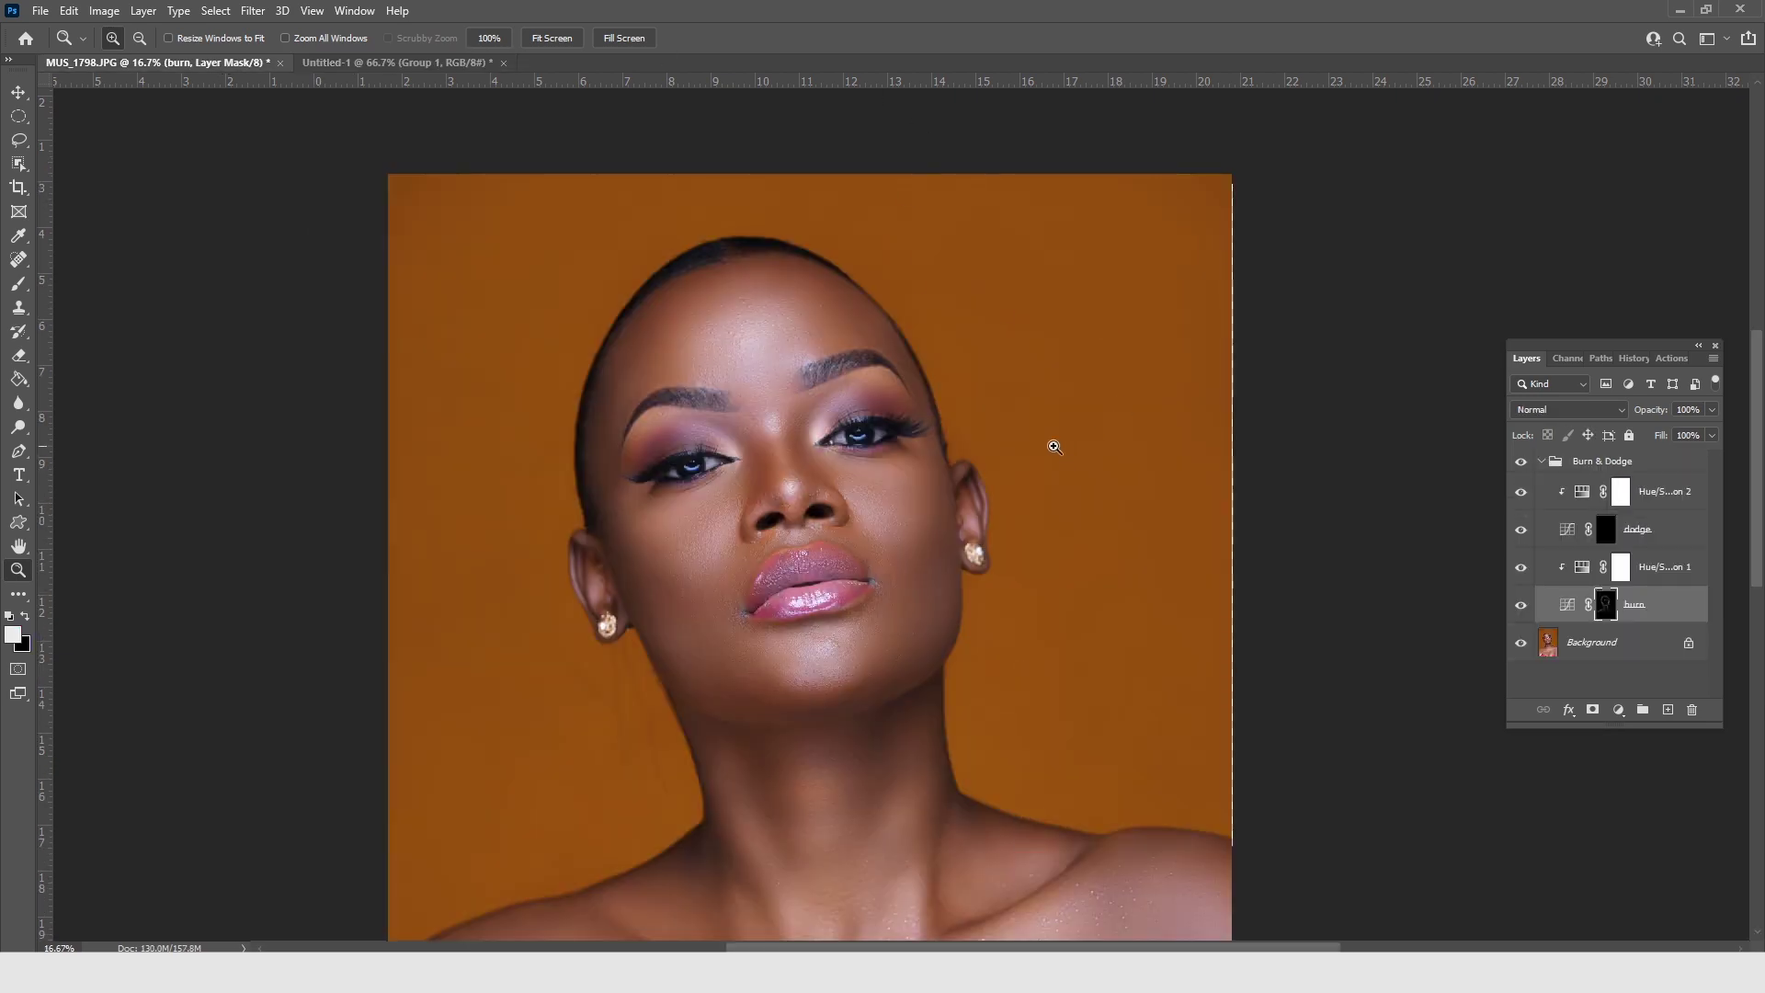
pyautogui.moveTo(1052, 417); pyautogui.dragTo(1069, 406)
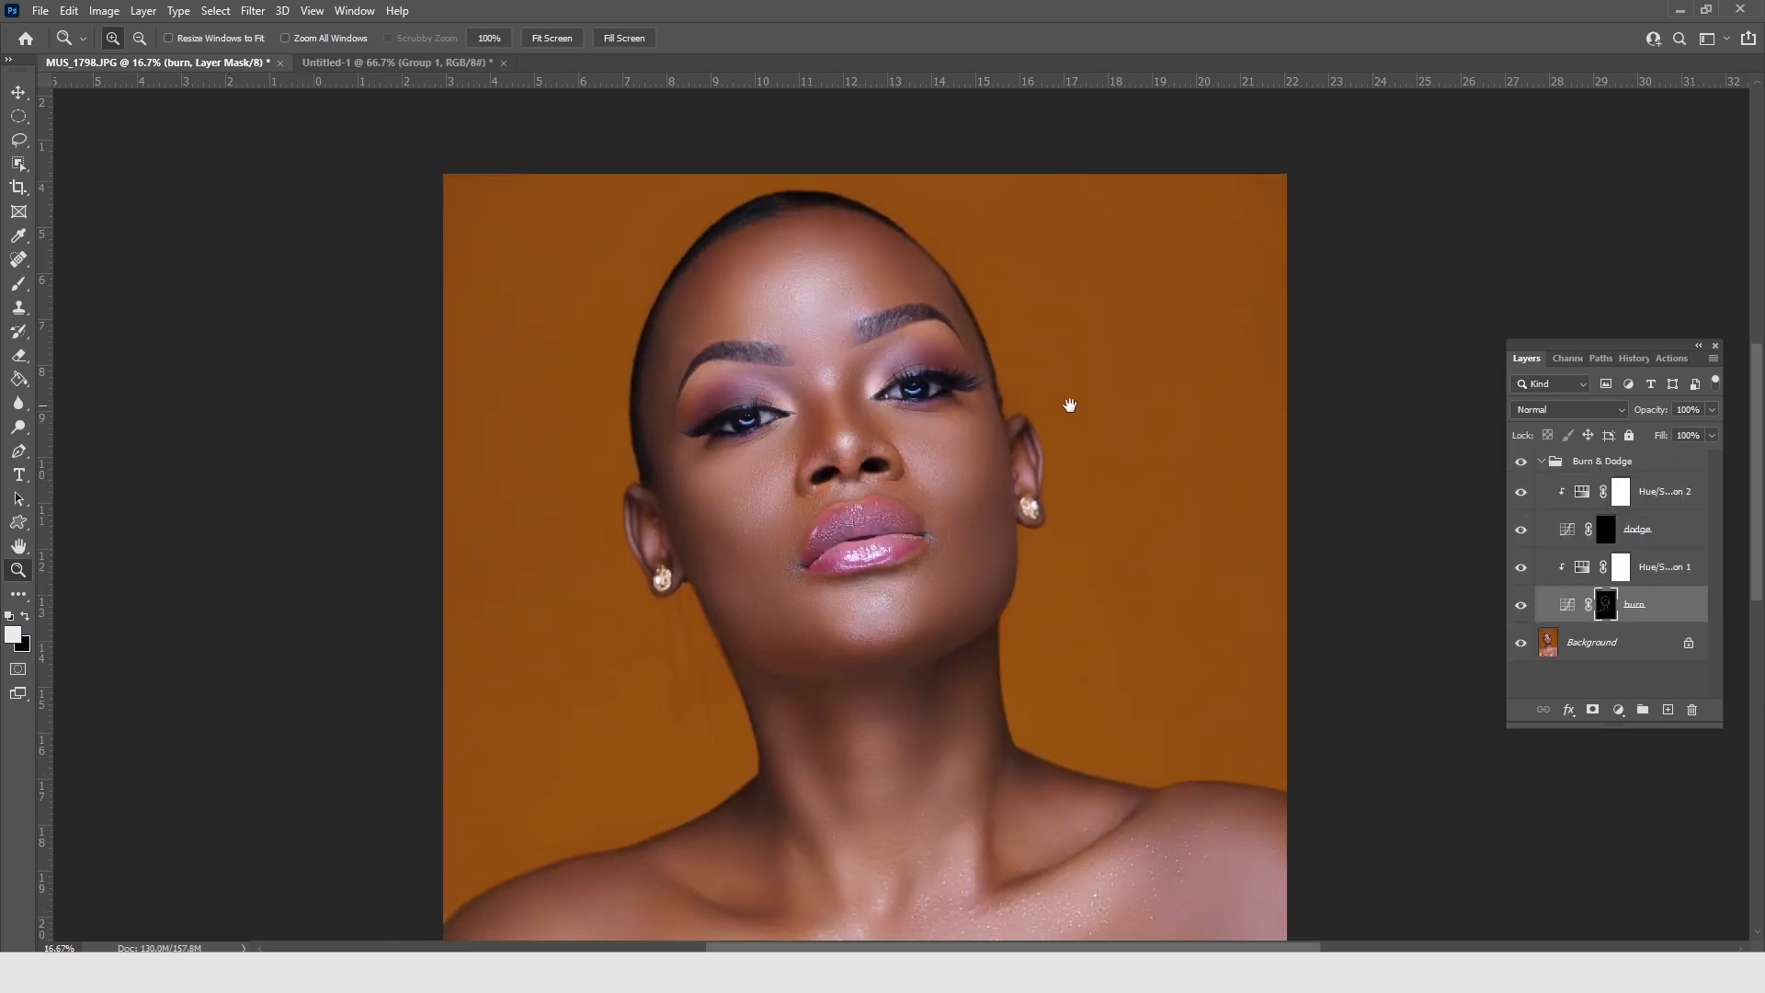
# Invert the dodge layer's mask from black to white
pyautogui.click(1607, 536)
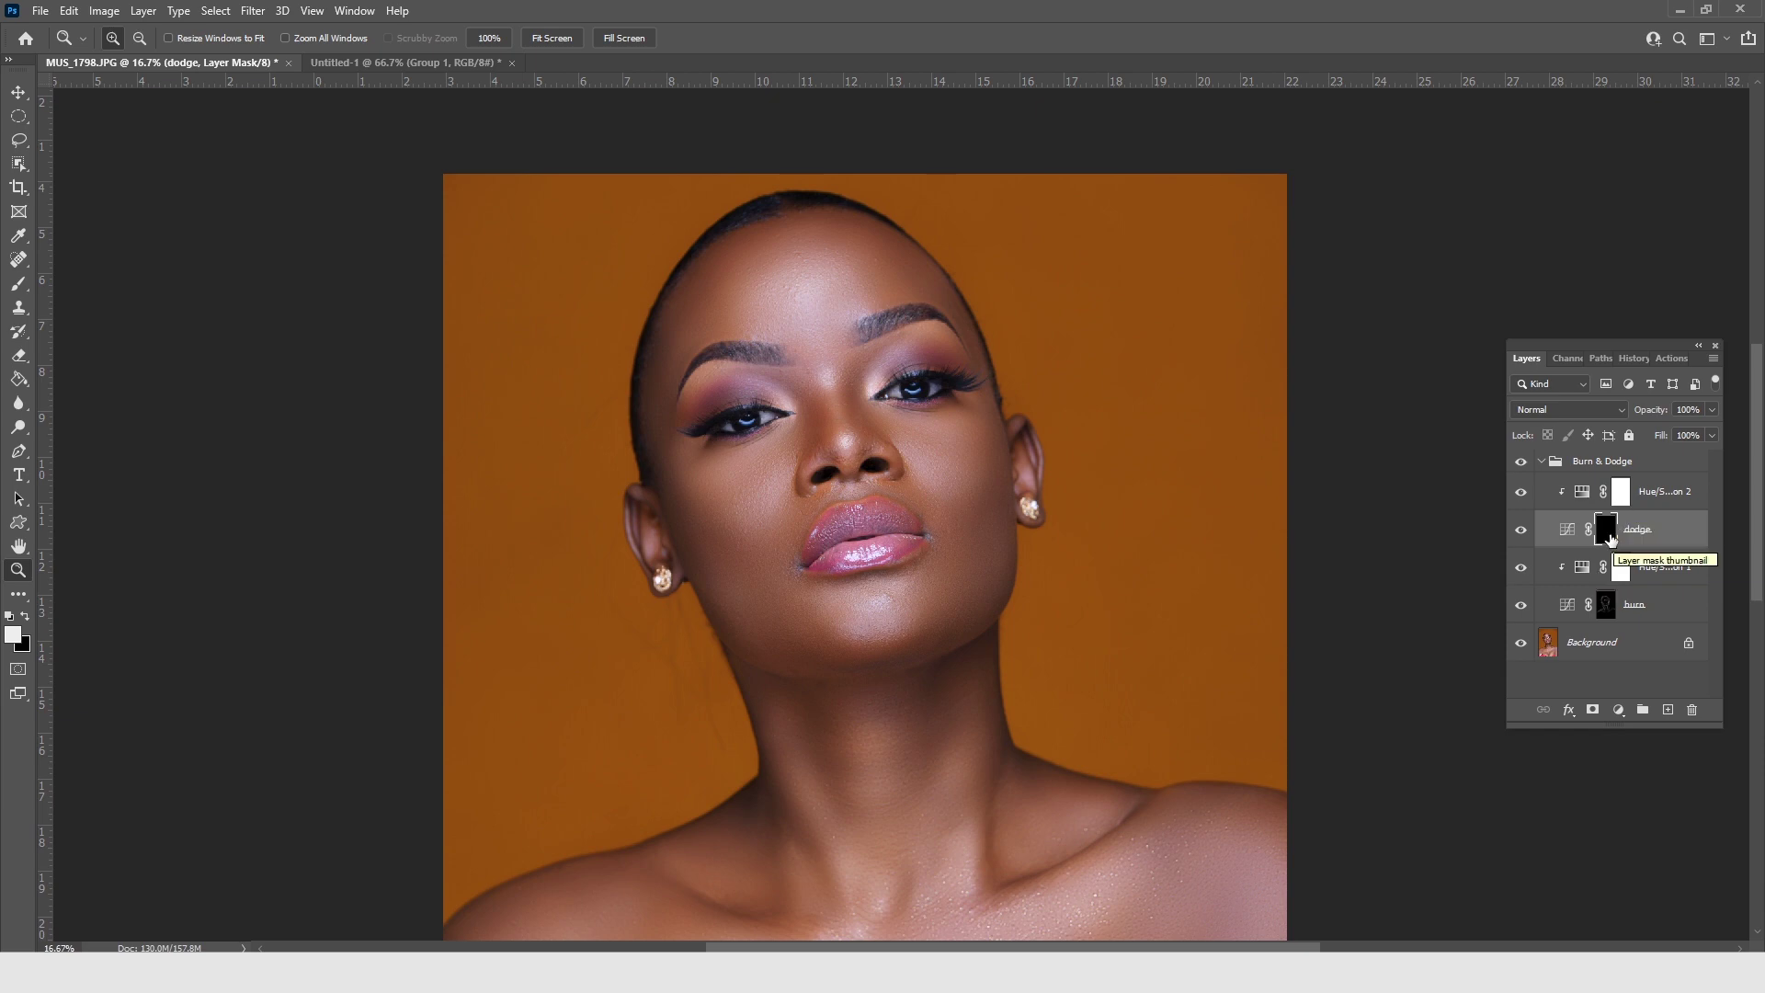
pyautogui.moveTo(1610, 538); pyautogui.dragTo(1611, 538)
pyautogui.hotkey('ctrl', 'i')
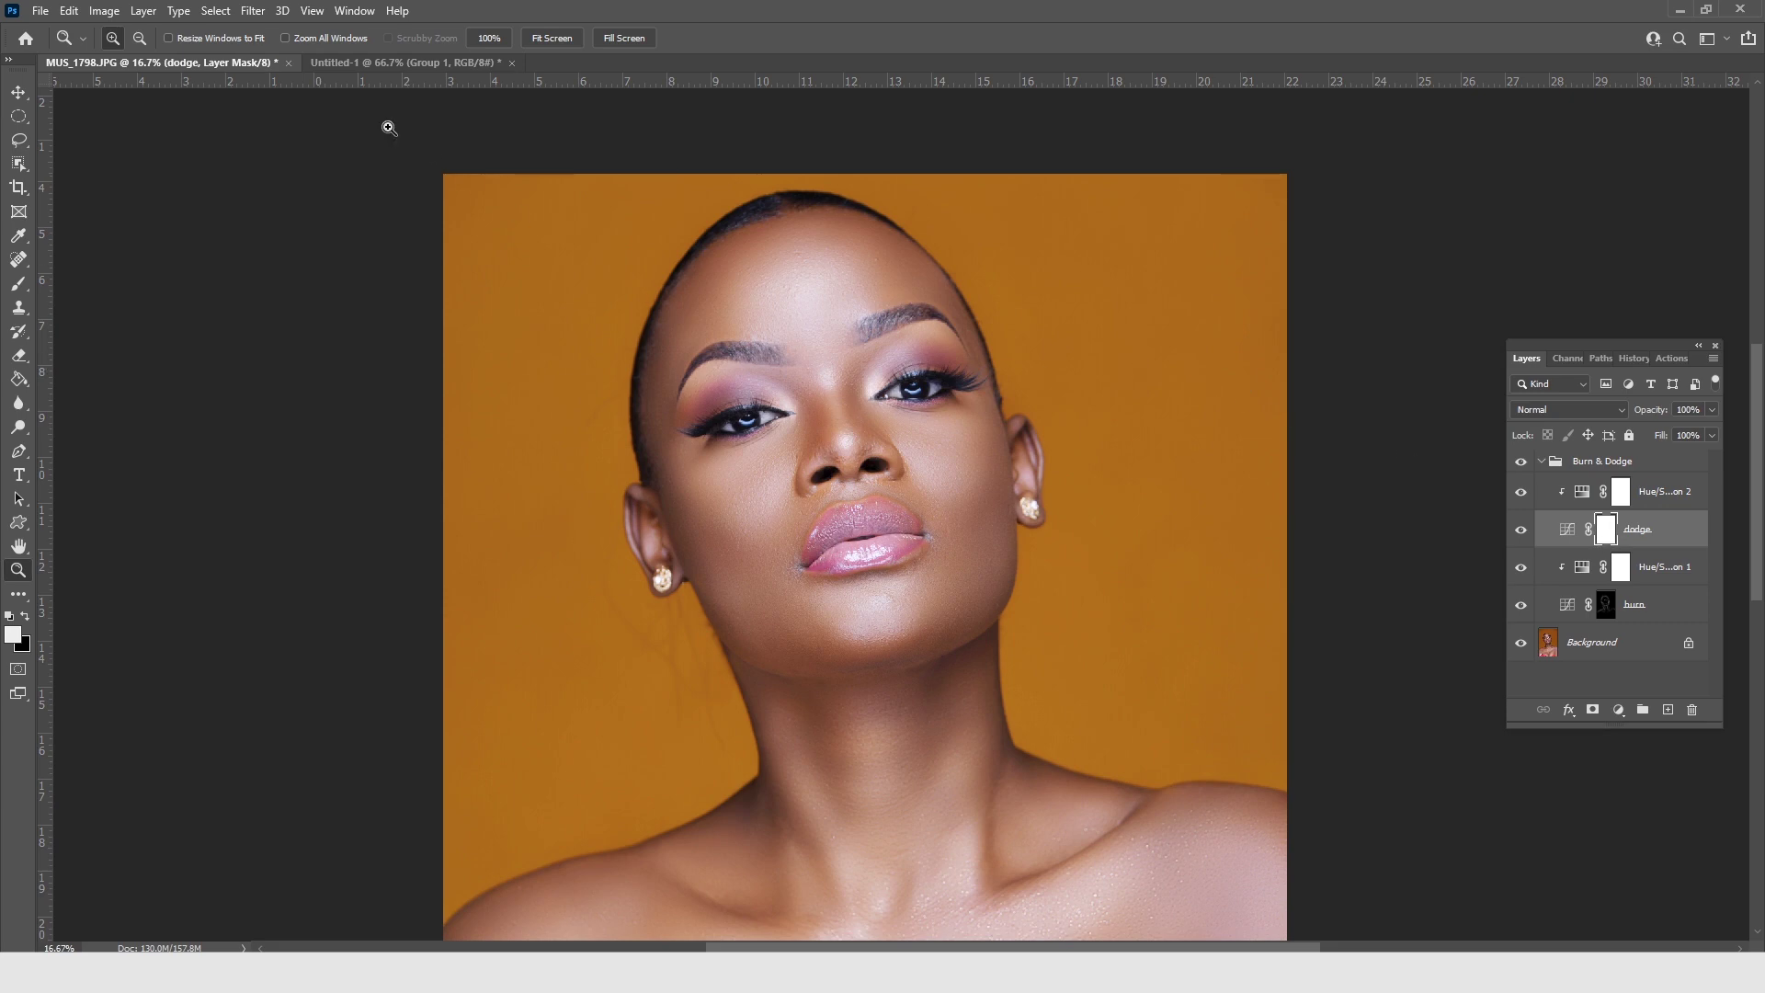
# Apply a Color Range selection of the Highlights to the dodge mask, with Fuzziness 43% and Range 186
pyautogui.click(217, 12)
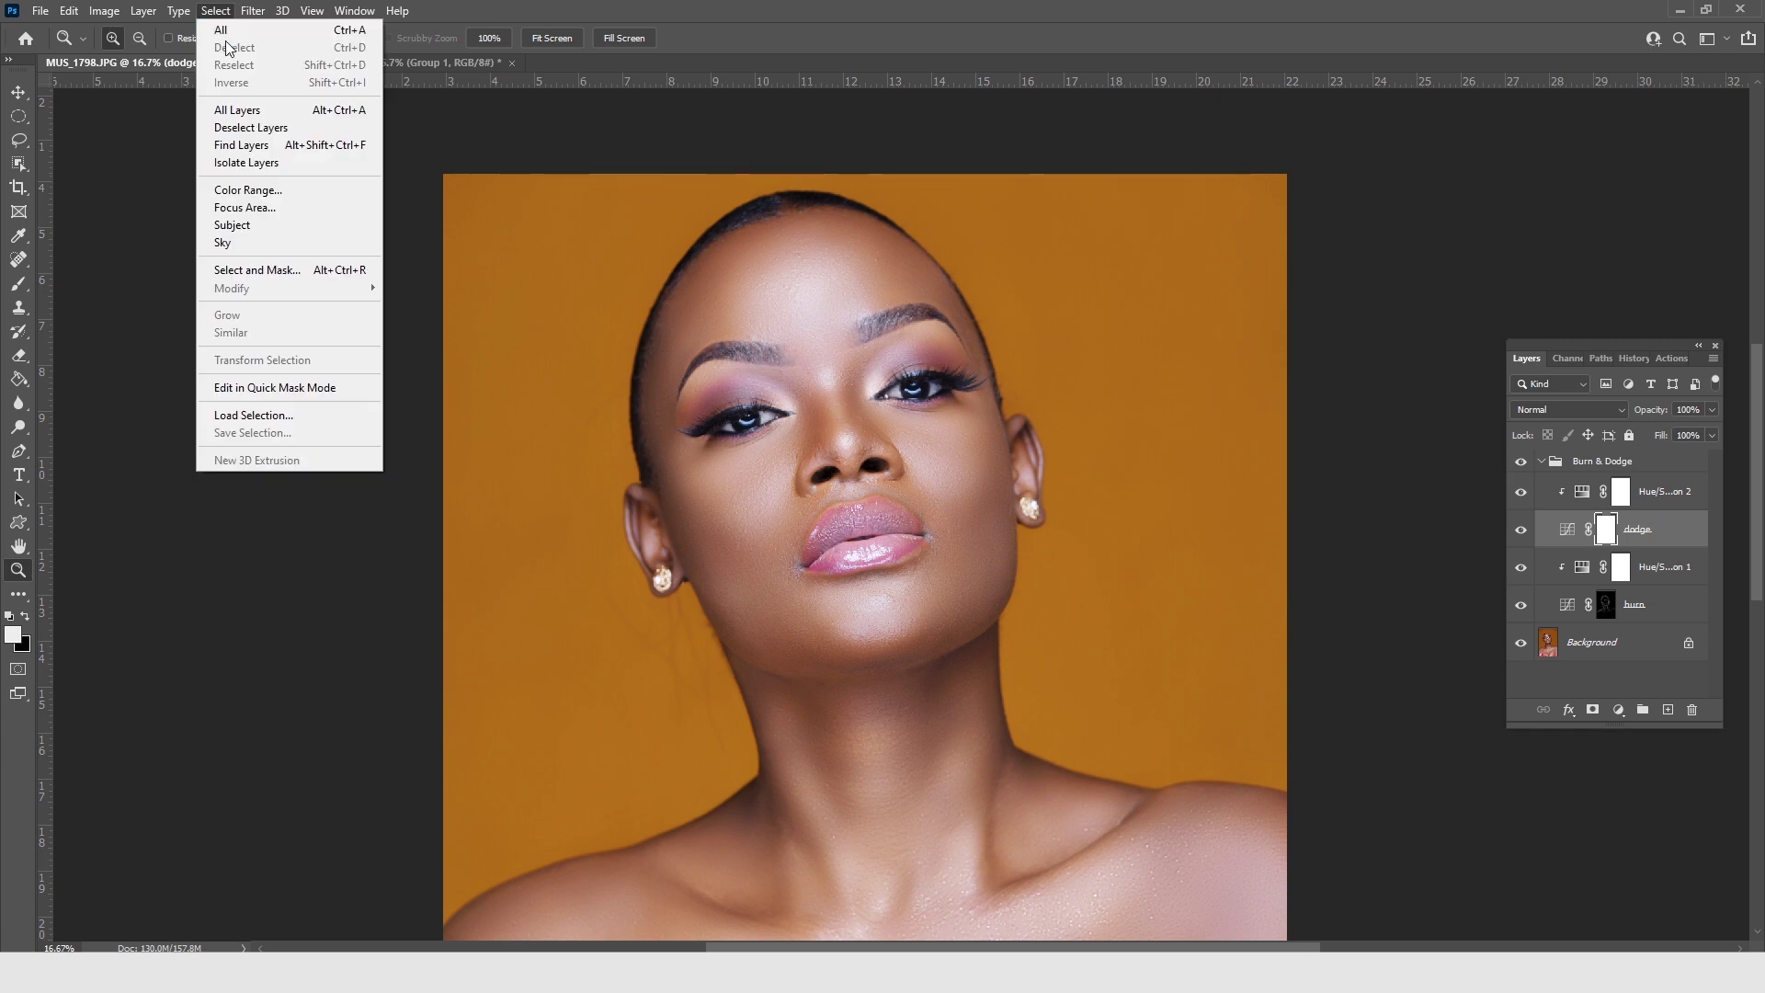
pyautogui.click(245, 193)
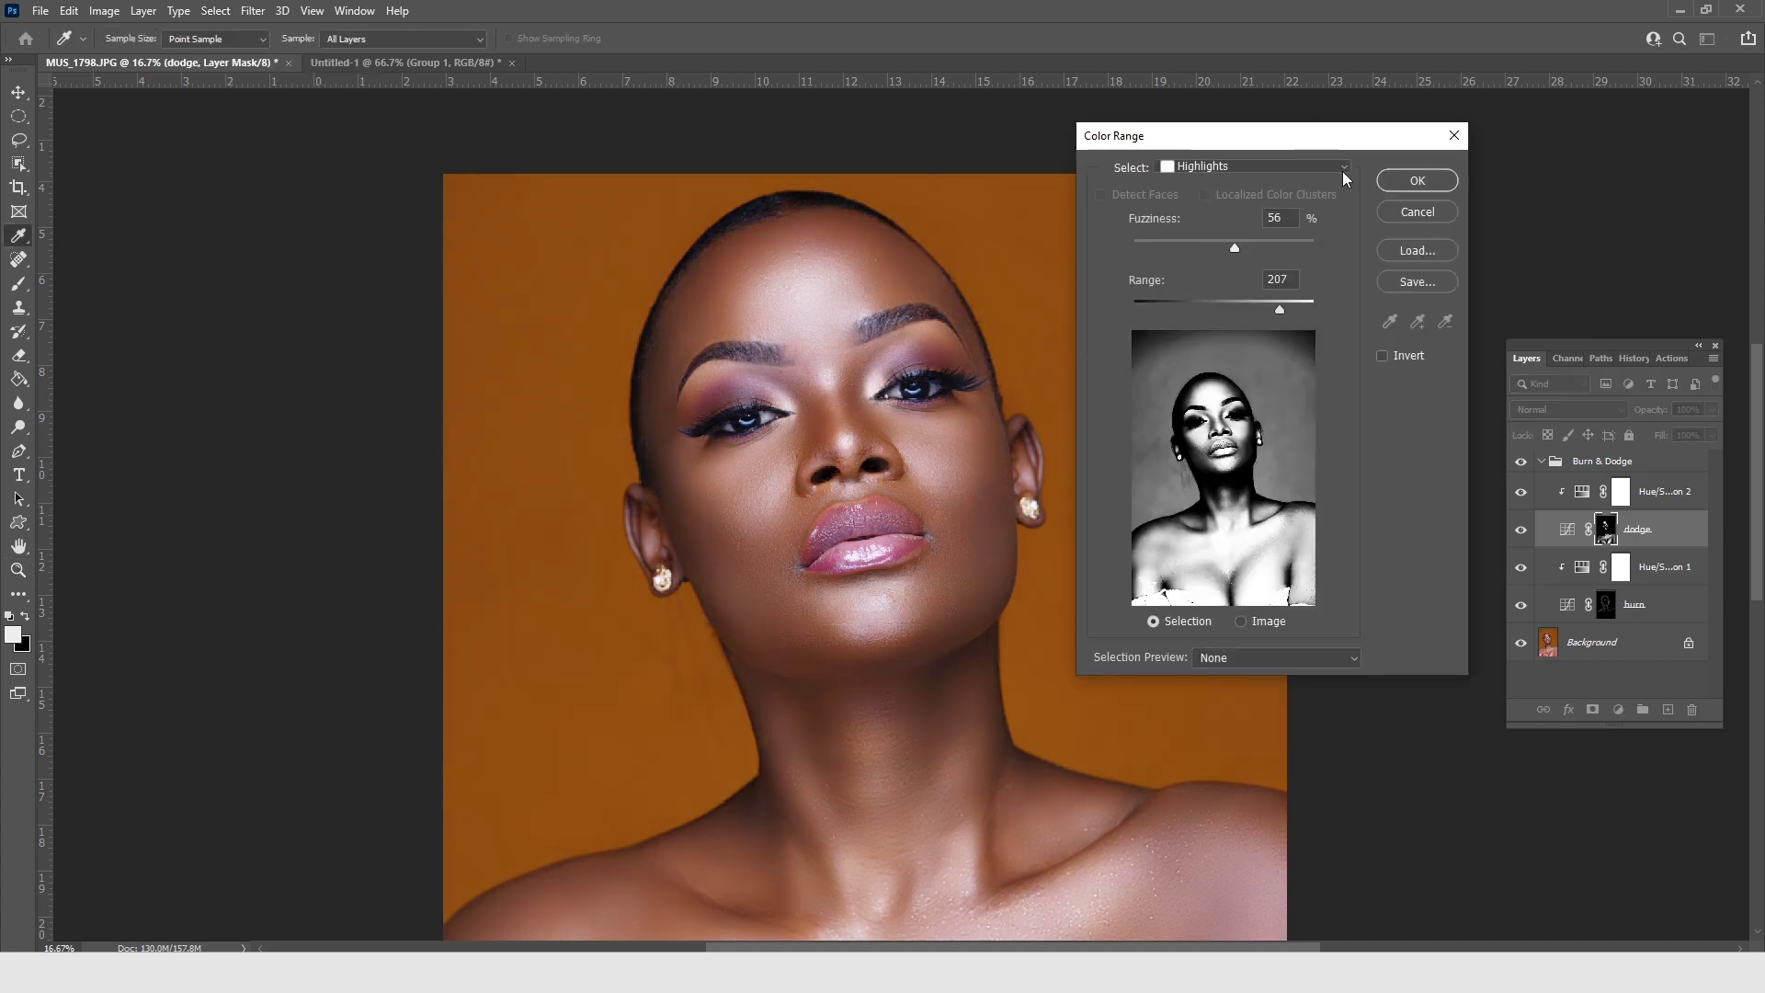
pyautogui.click(1339, 168)
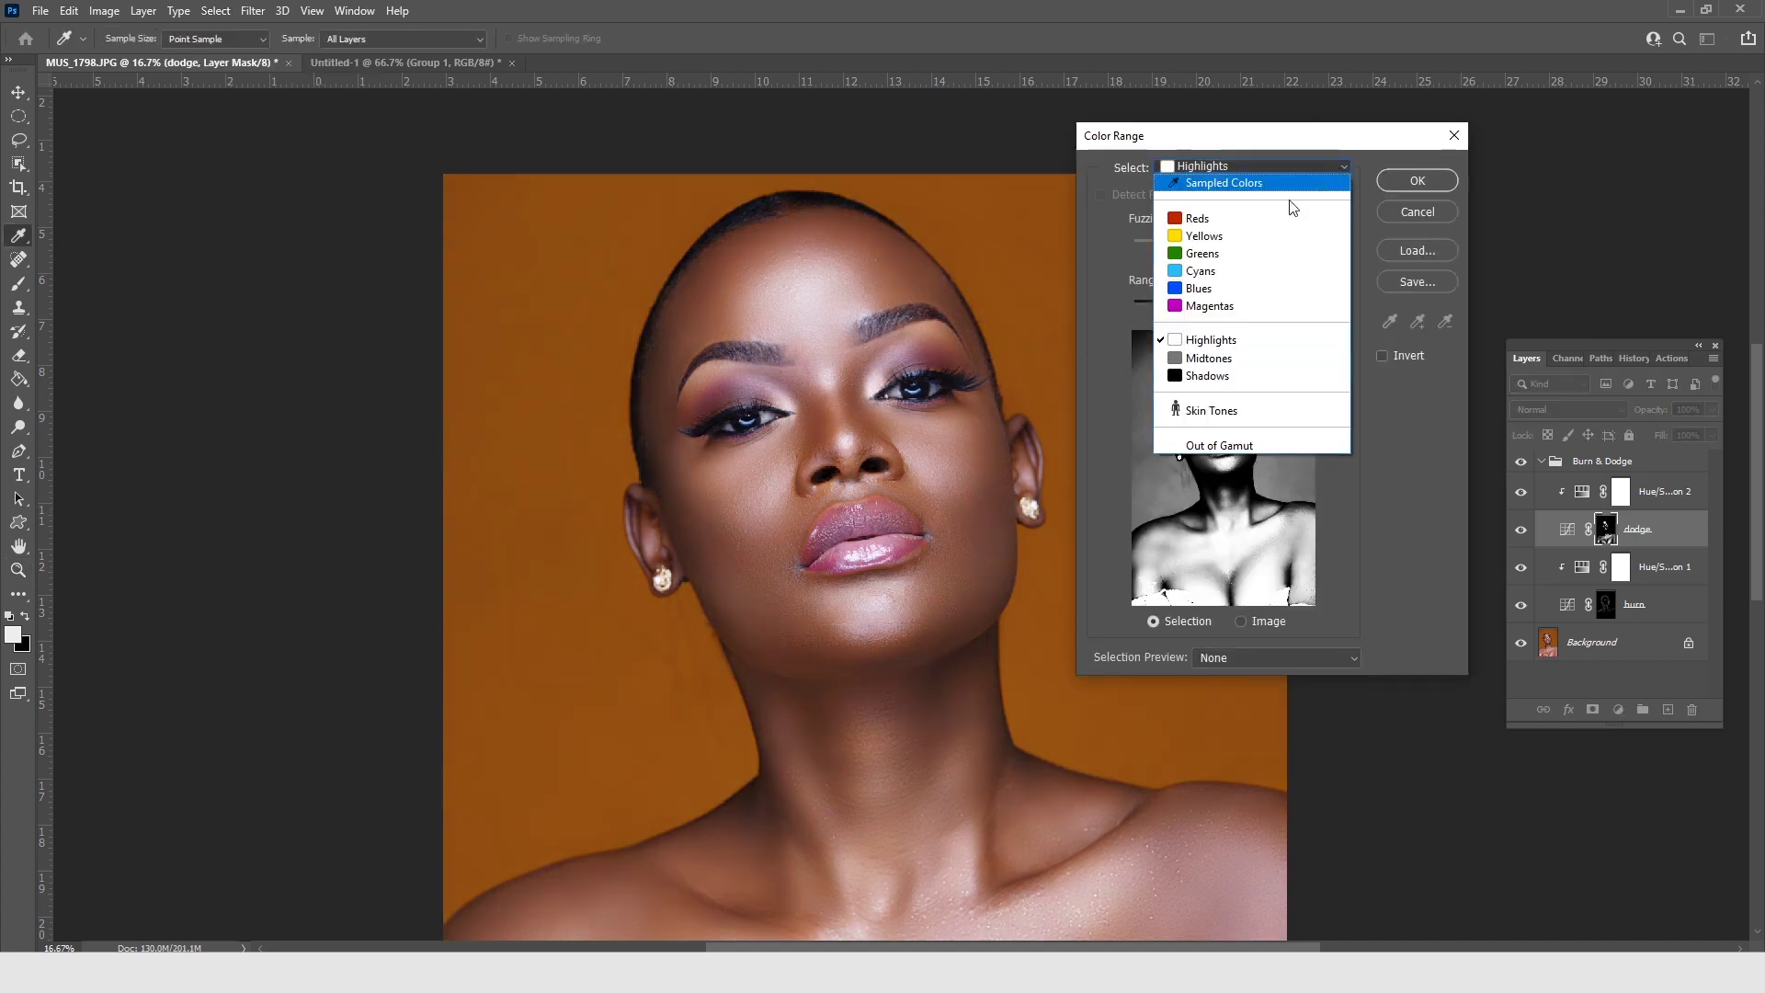
pyautogui.click(1195, 340)
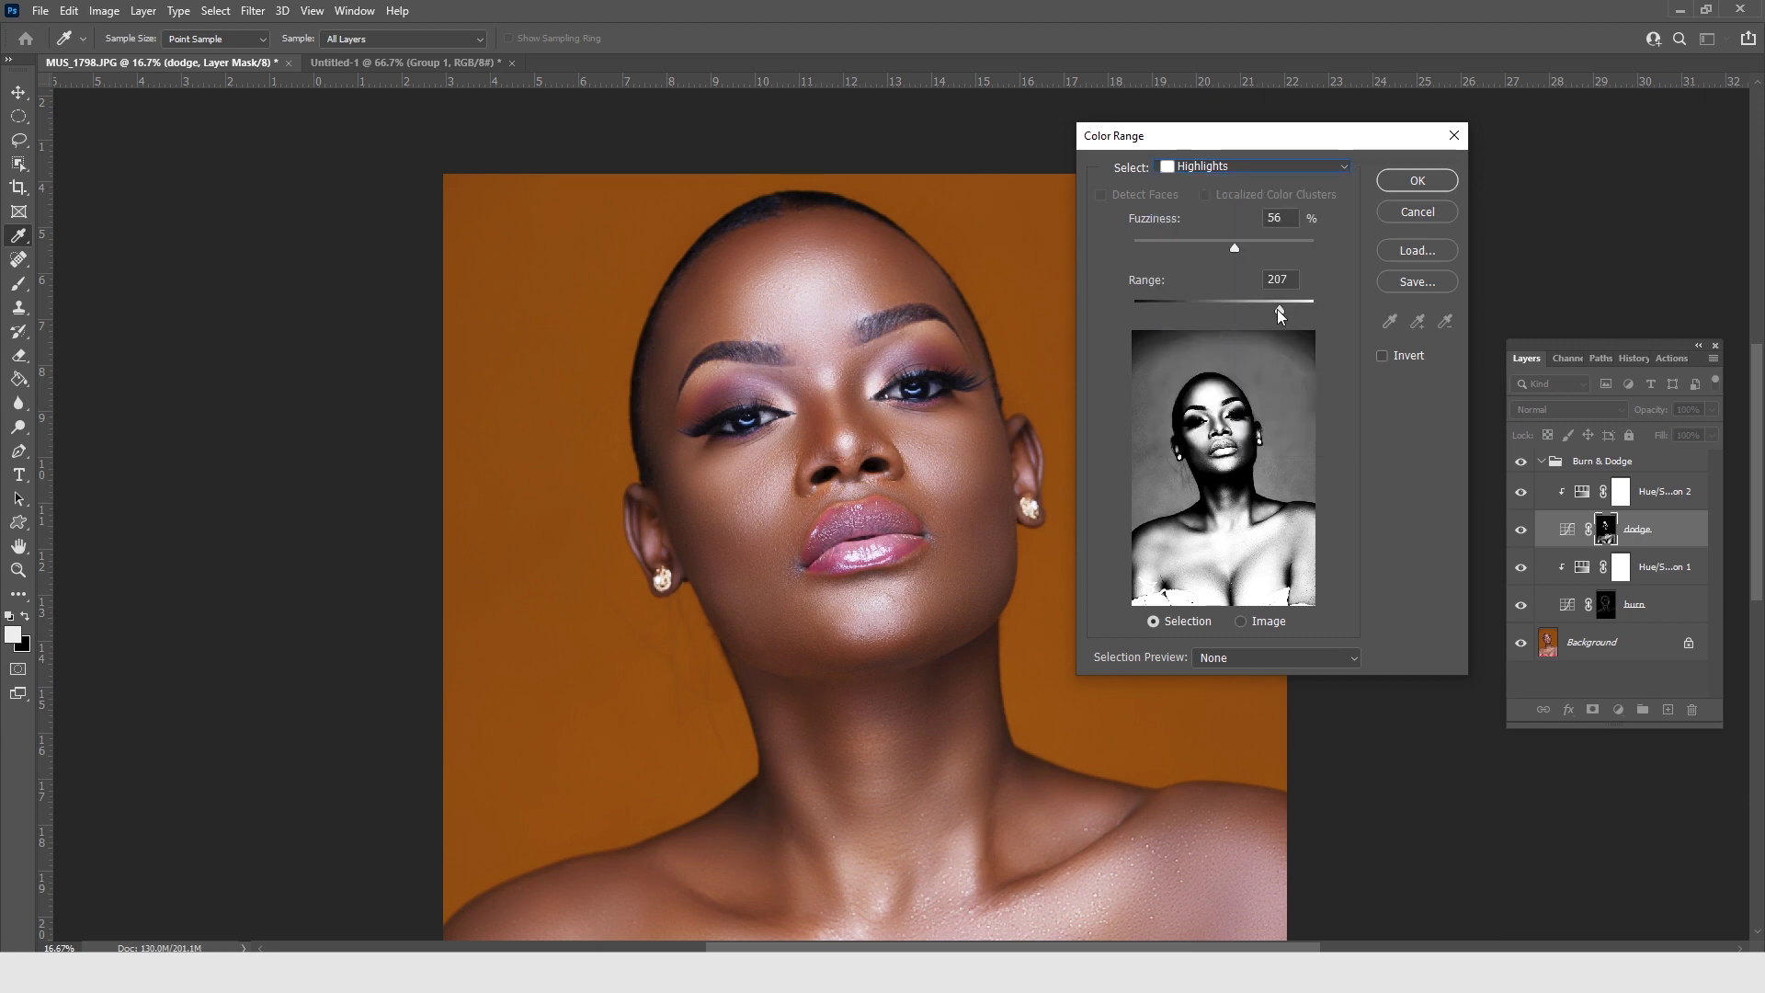
pyautogui.moveTo(1277, 309); pyautogui.dragTo(1168, 309)
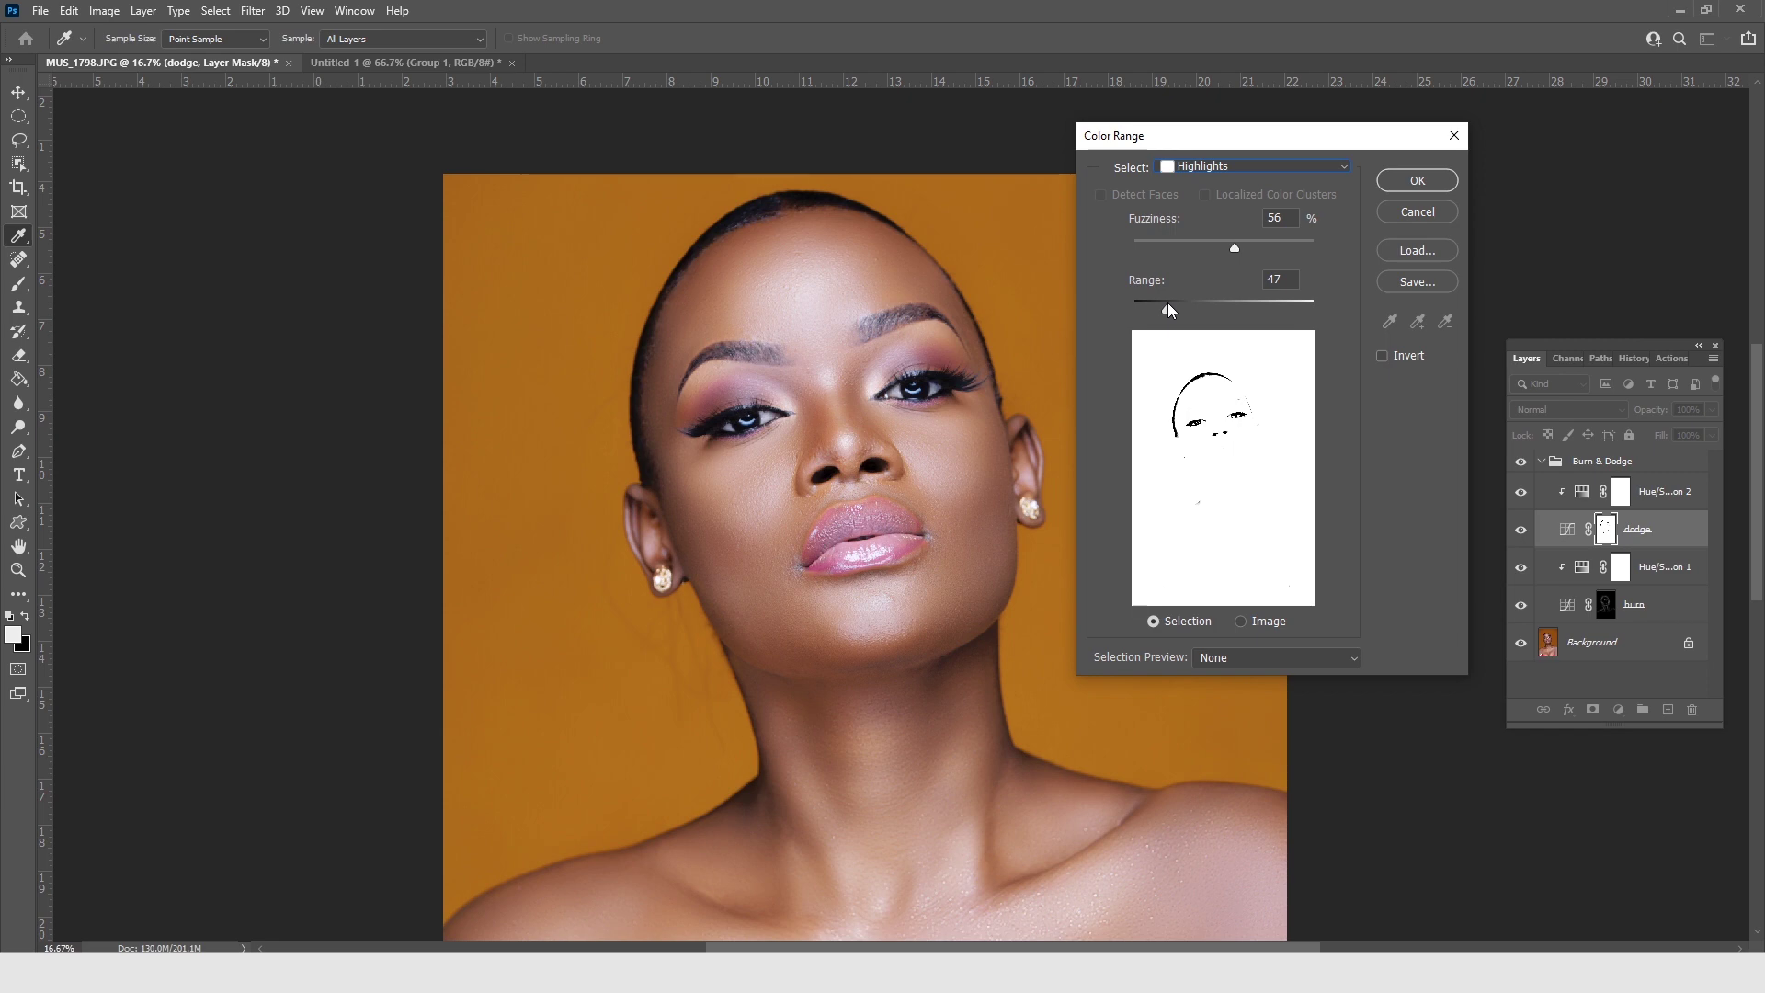
pyautogui.moveTo(1169, 303); pyautogui.dragTo(1245, 310)
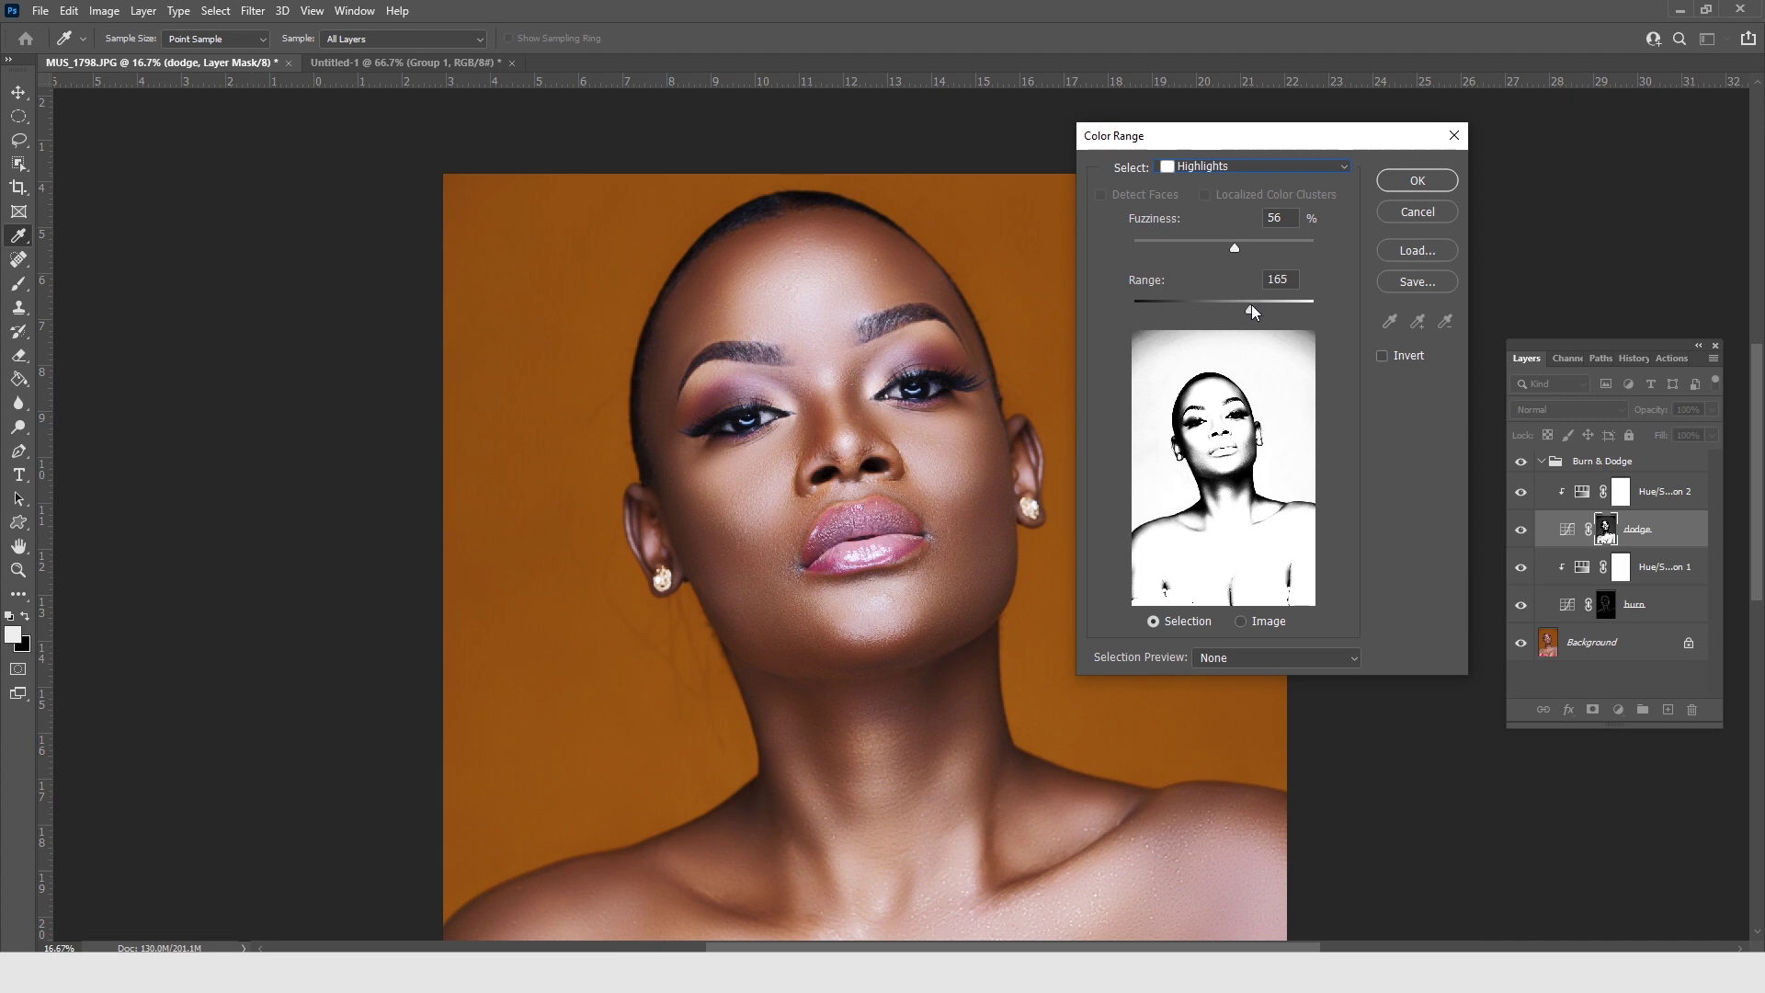
pyautogui.moveTo(1252, 306); pyautogui.dragTo(1266, 306)
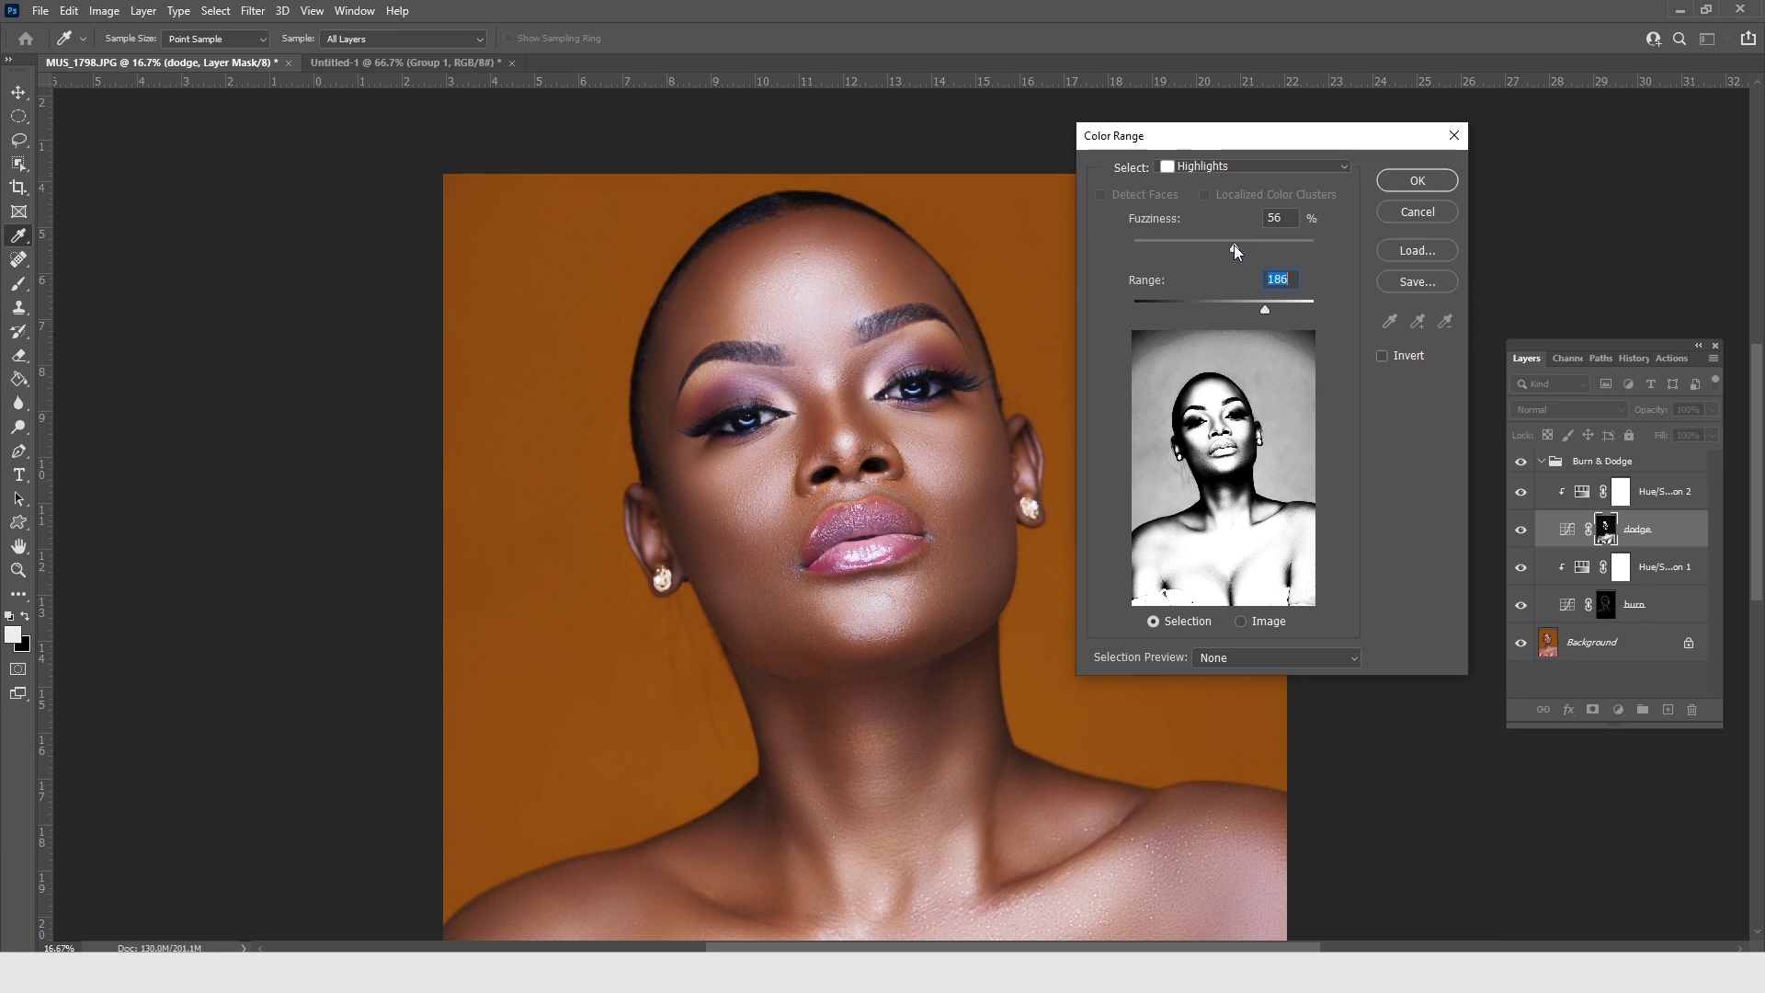
pyautogui.moveTo(1234, 244); pyautogui.dragTo(1217, 245)
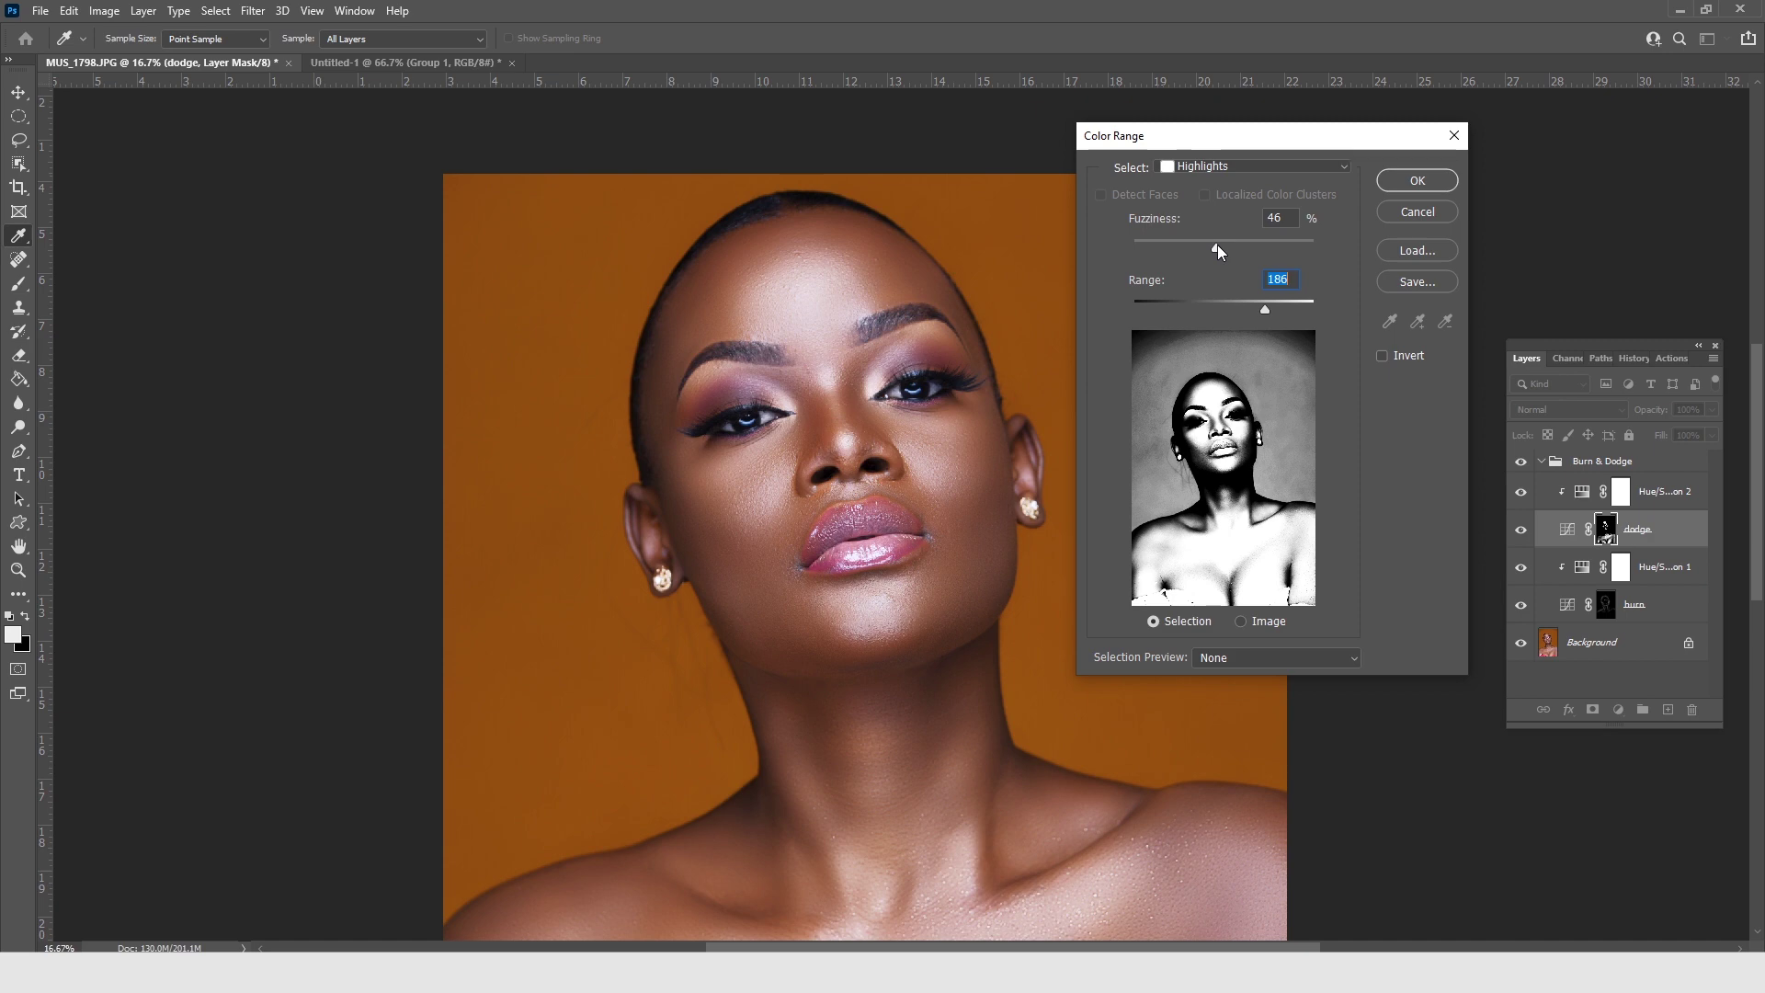
pyautogui.moveTo(1217, 244); pyautogui.dragTo(1212, 244)
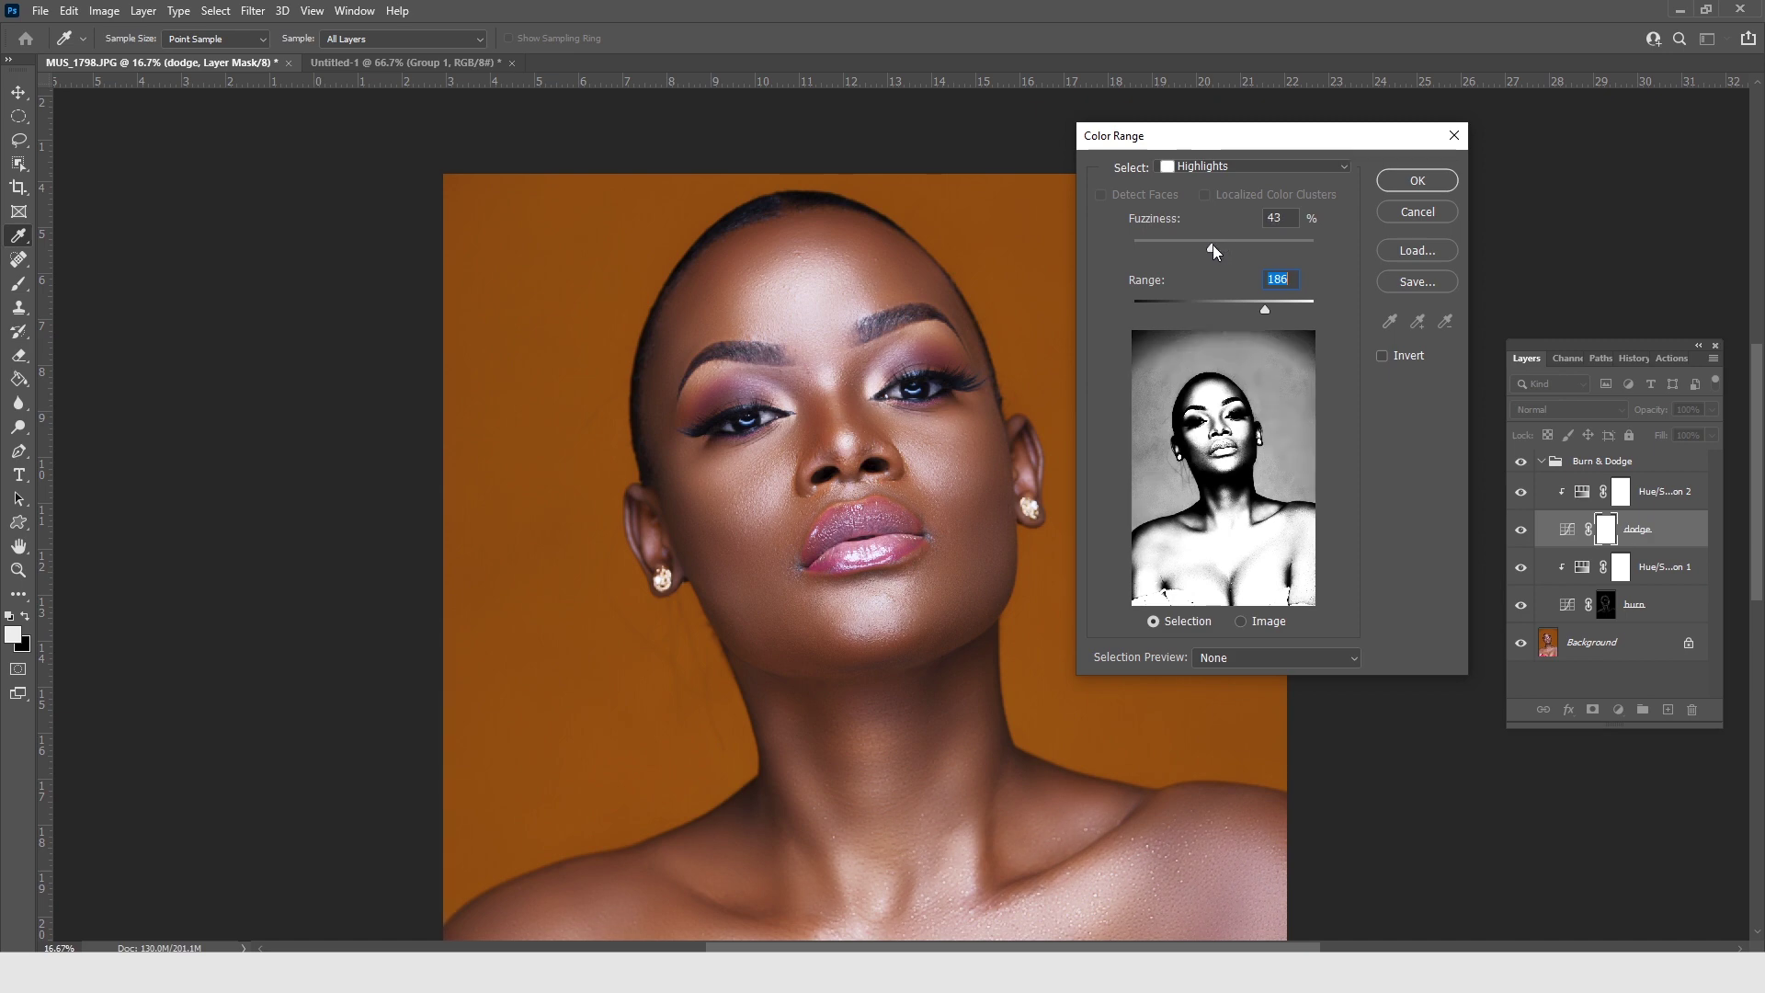
pyautogui.click(1212, 245)
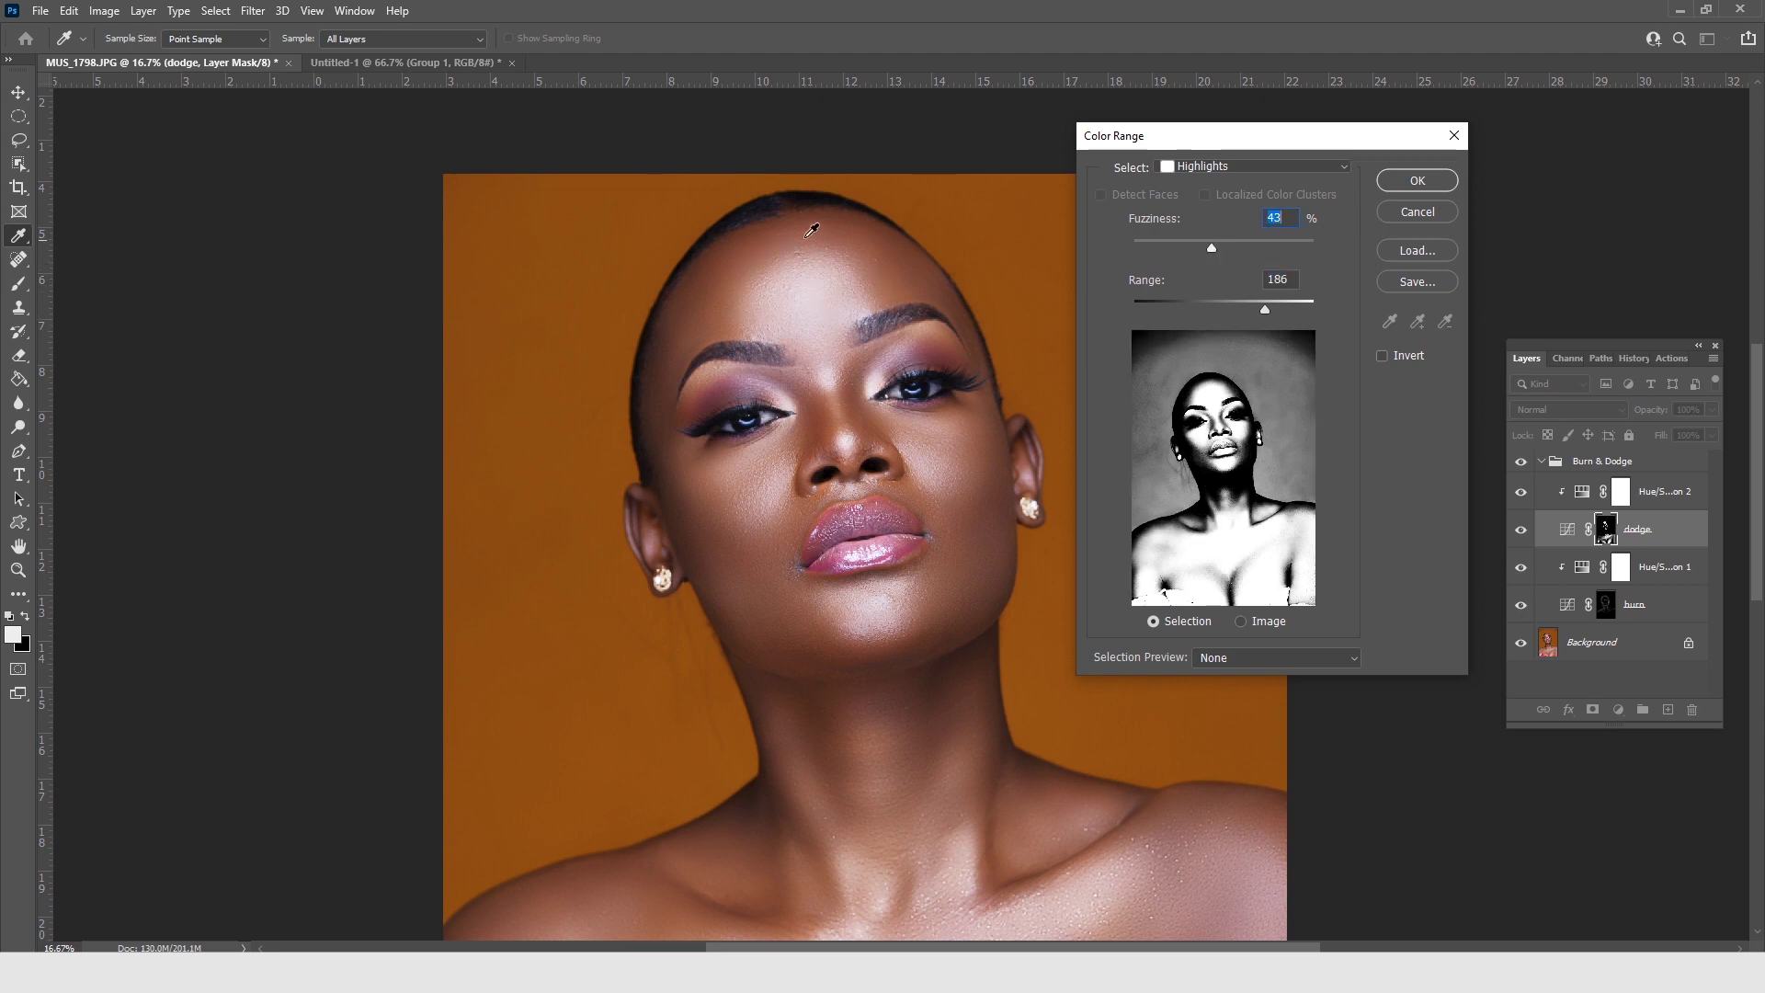
pyautogui.click(1418, 180)
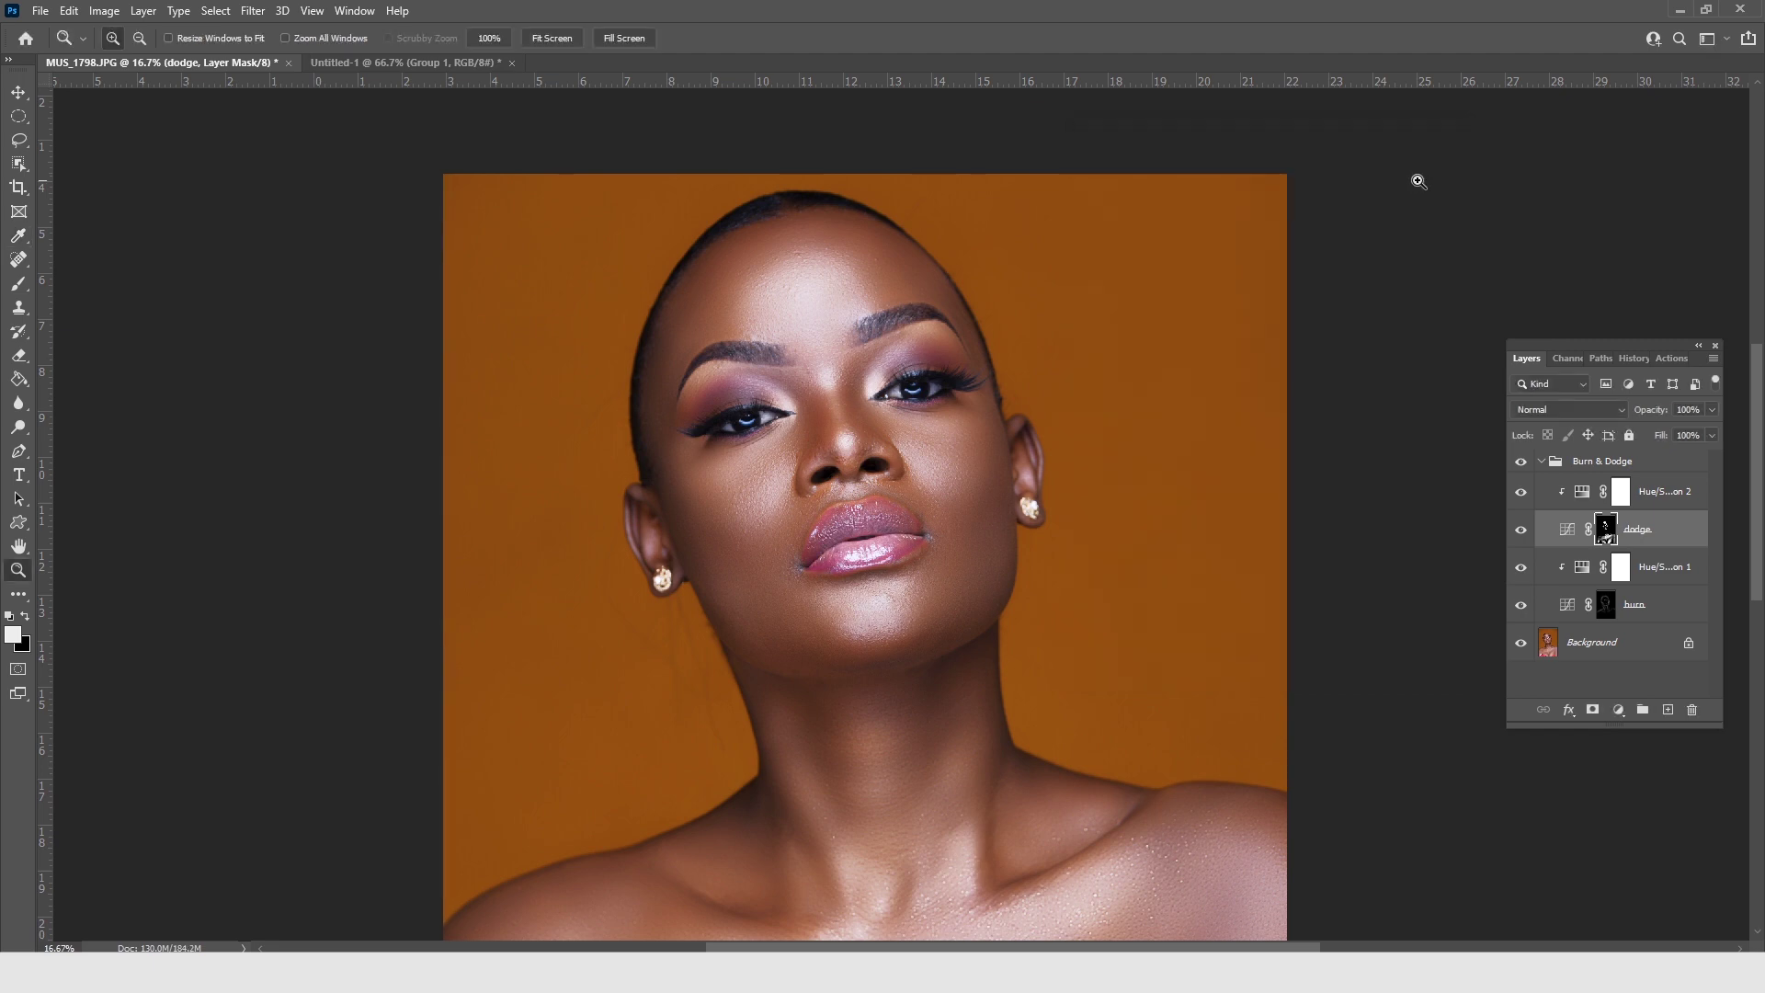
# Compare the portrait with the dodge layer hidden and shown, and display the dodge mask on its own
pyautogui.click(1521, 531)
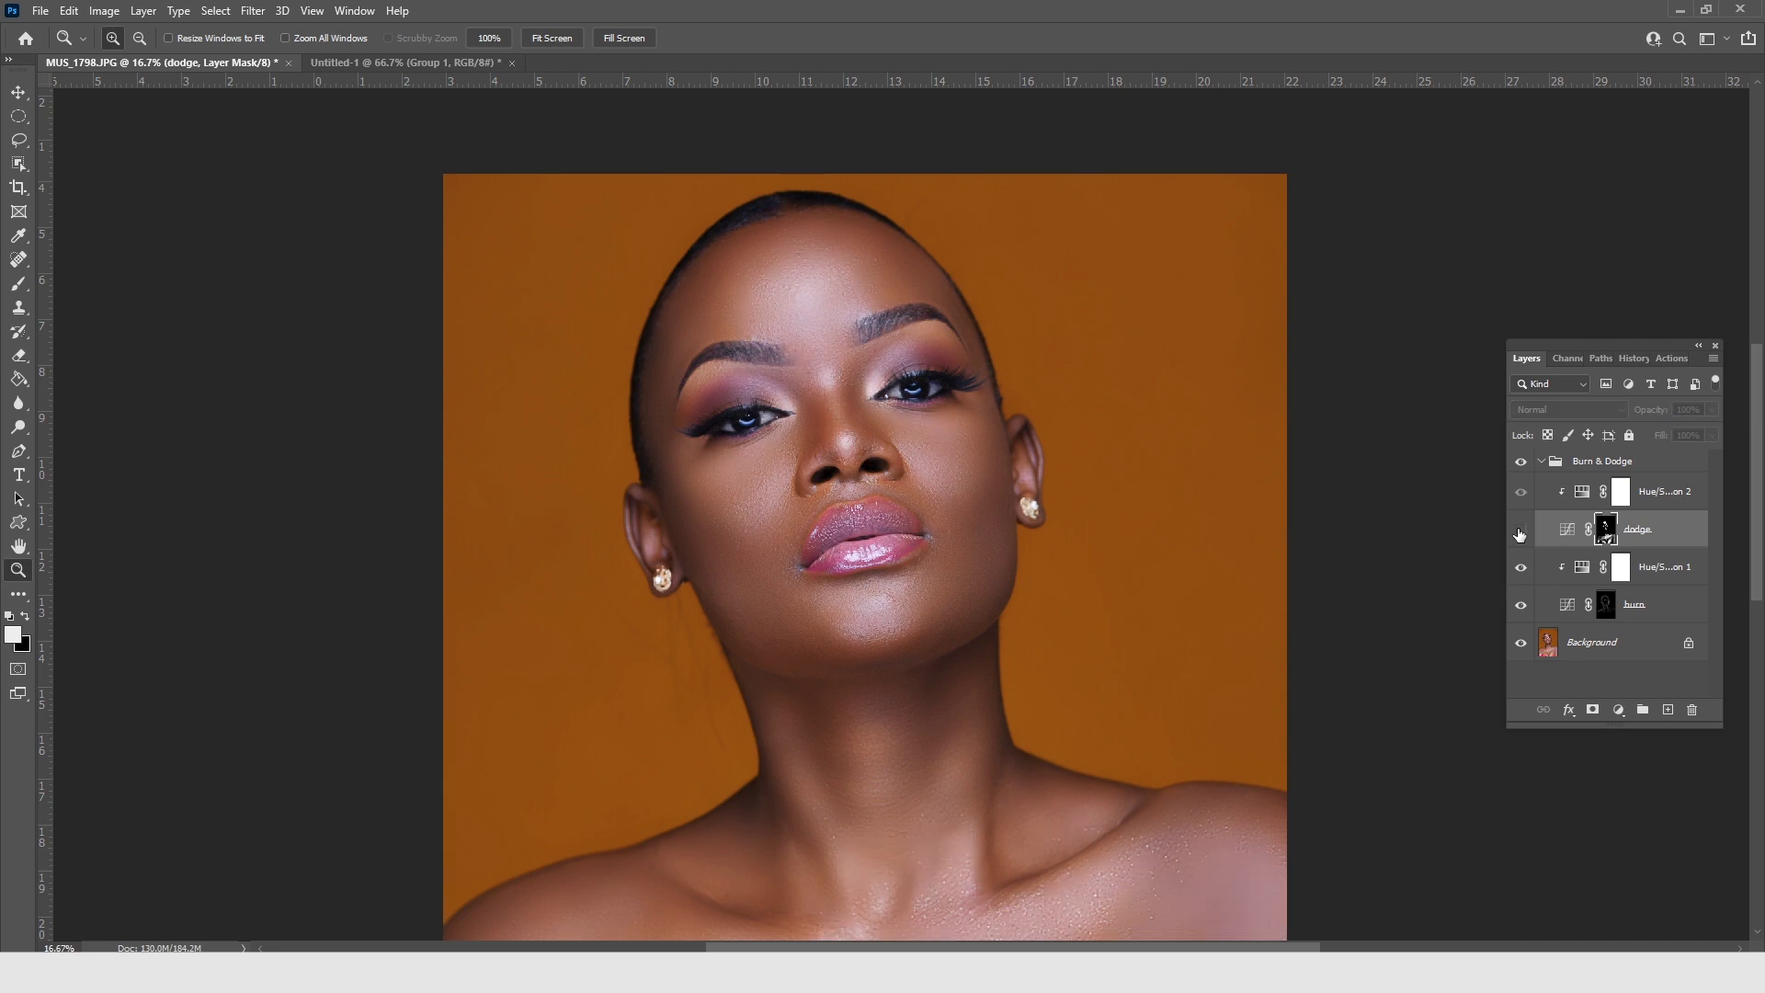
pyautogui.click(1521, 531)
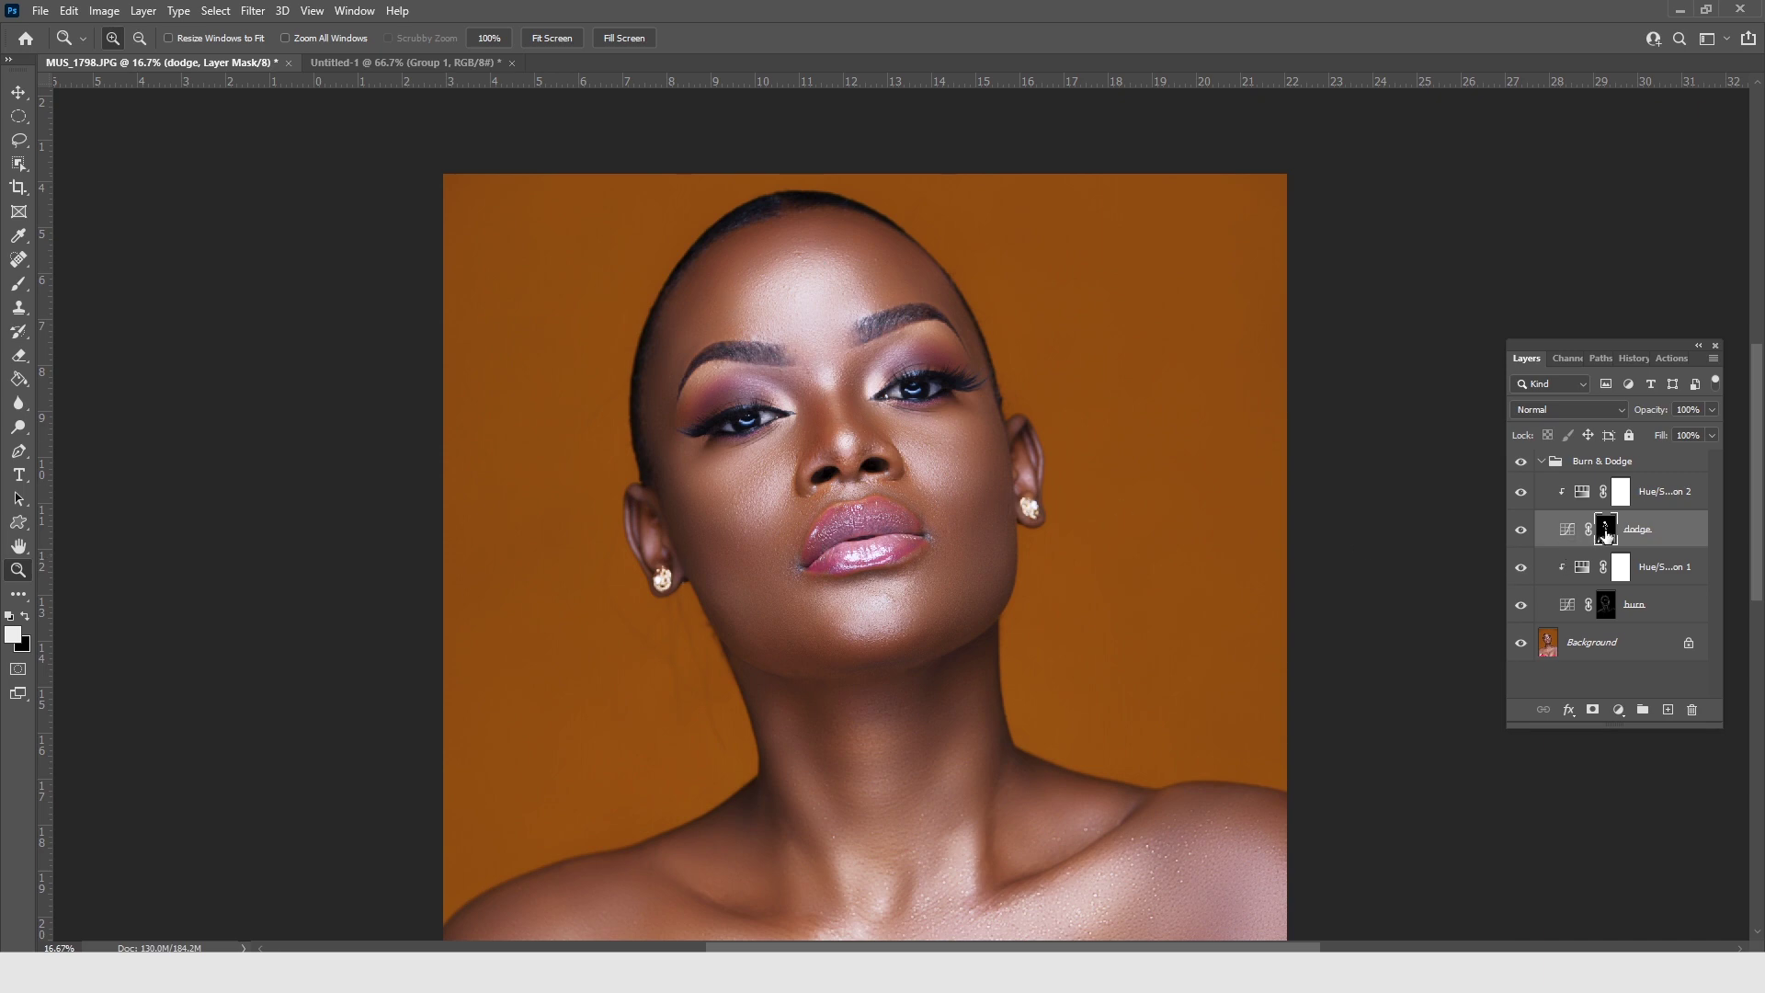
pyautogui.press('alt')
pyautogui.keyDown('alt'); pyautogui.click(1606, 531); pyautogui.keyUp('alt')
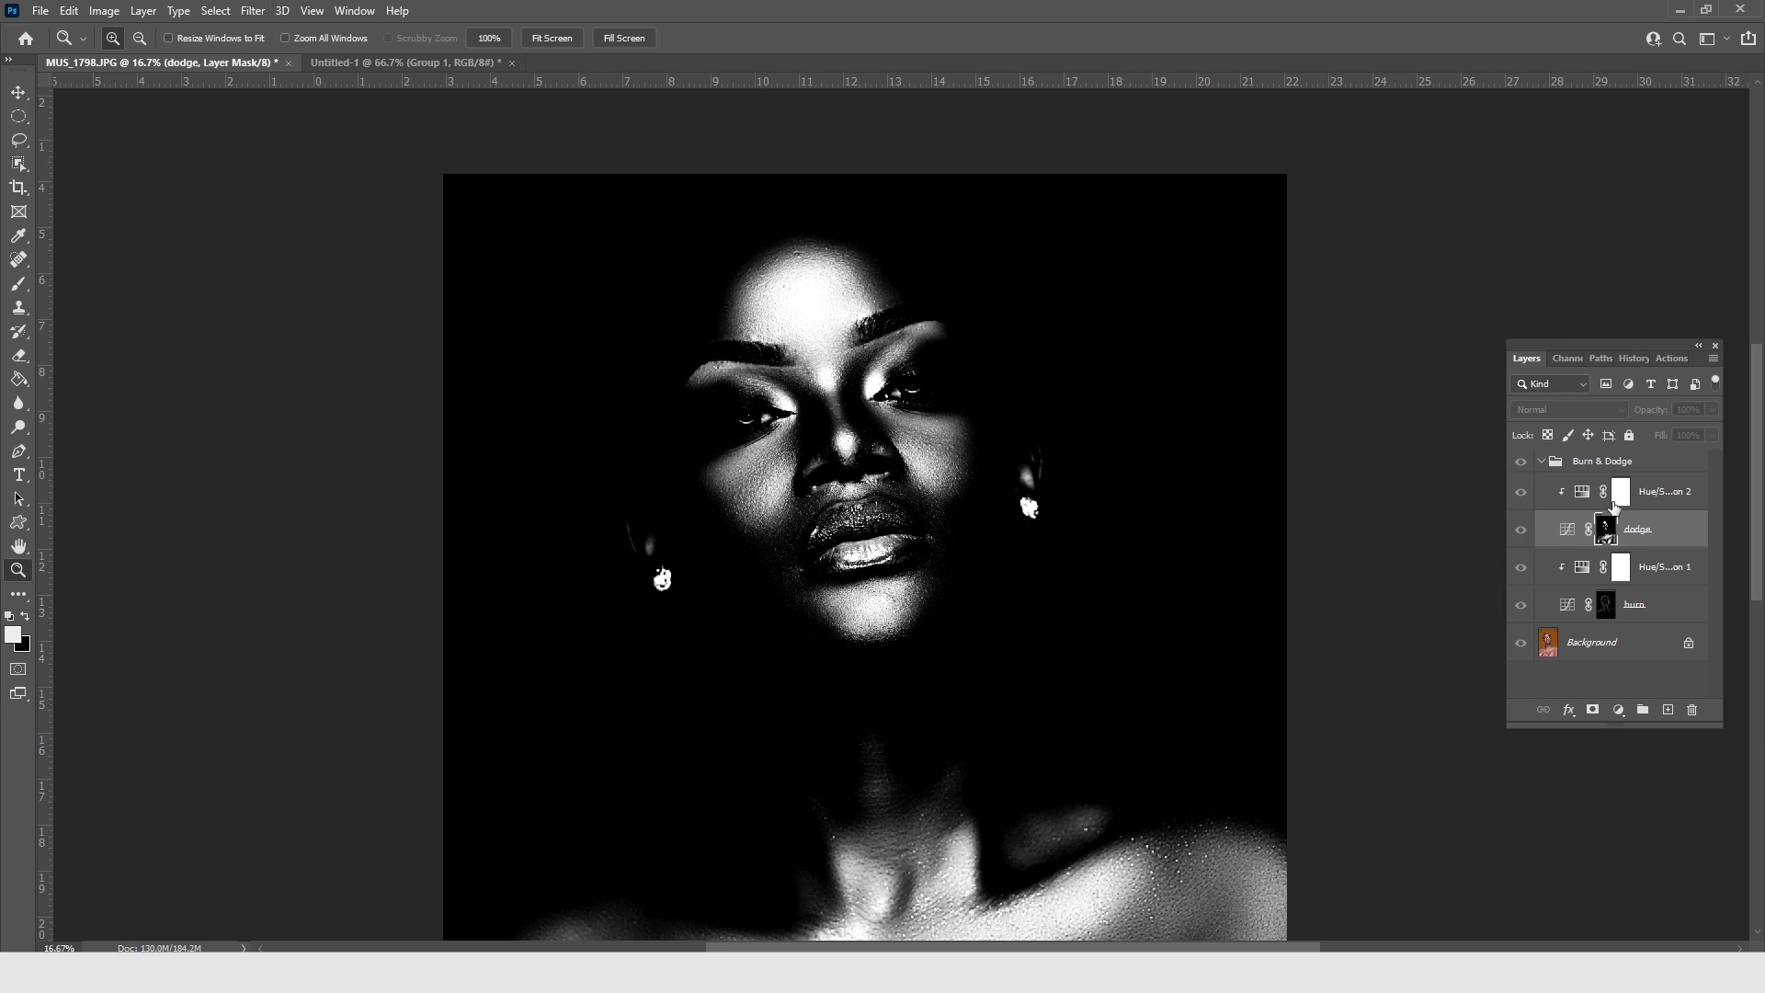
# Soften the dodge mask with a Gaussian Blur of 3.9 pixels radius
pyautogui.hotkey('ctrl', '=')
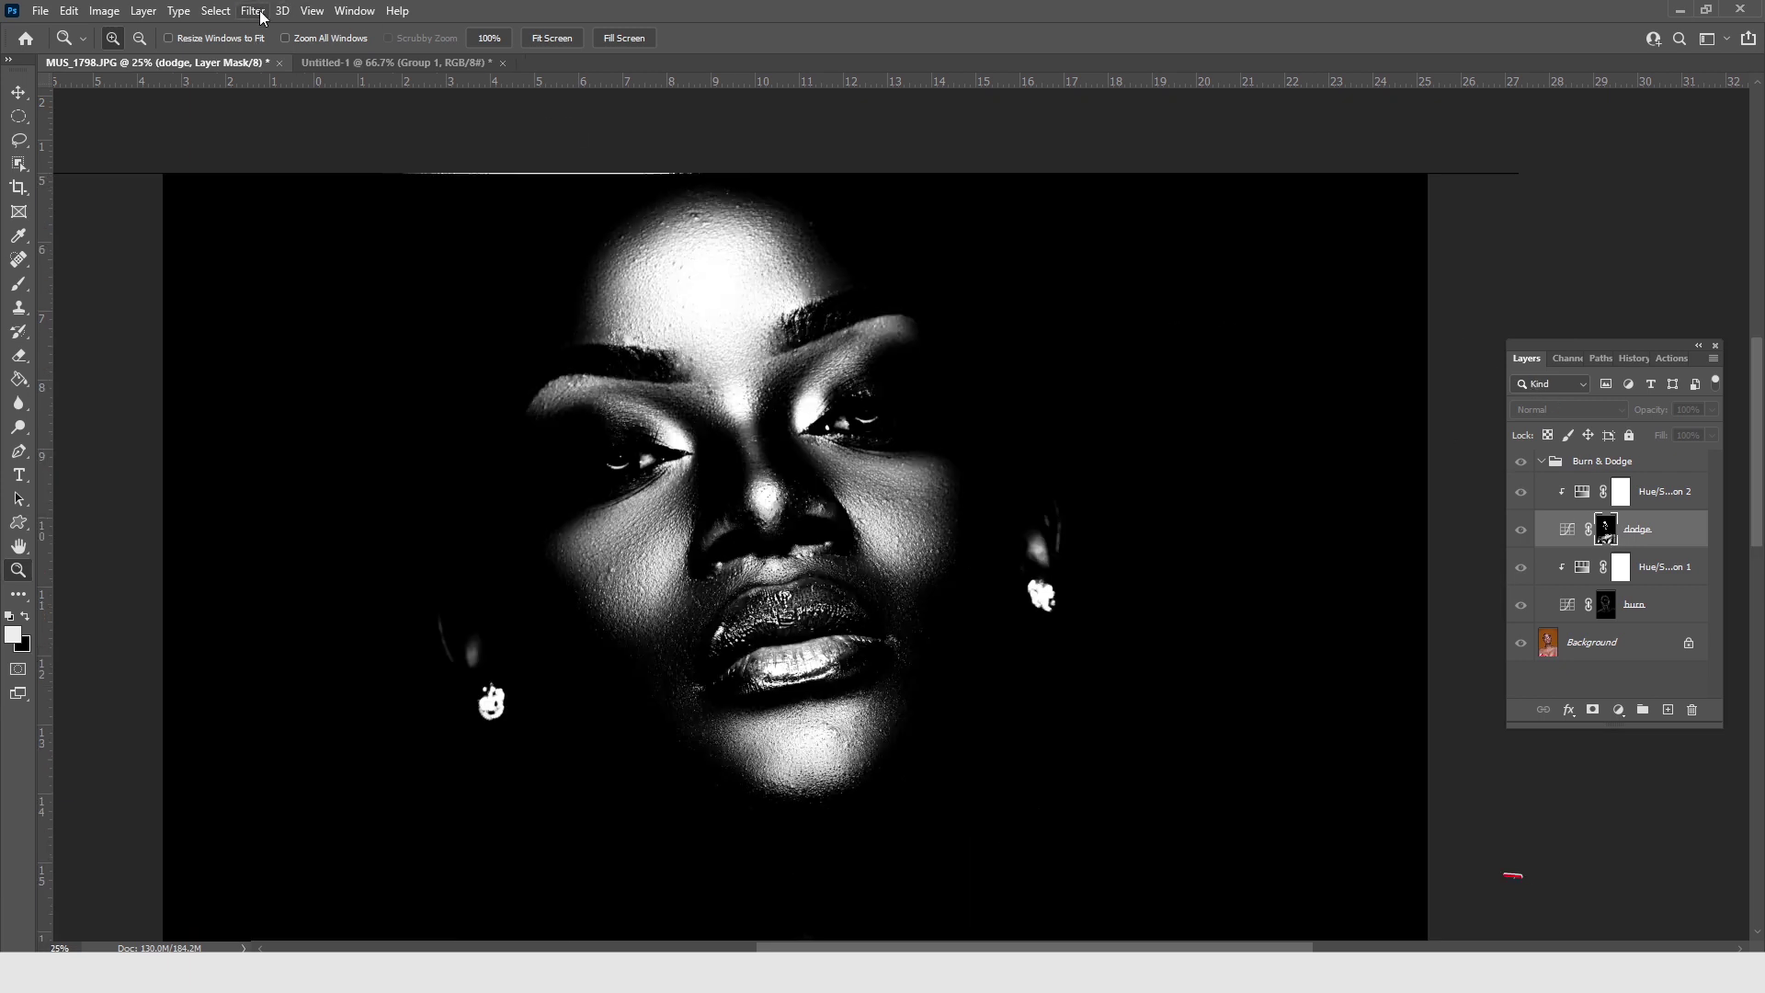
pyautogui.click(255, 11)
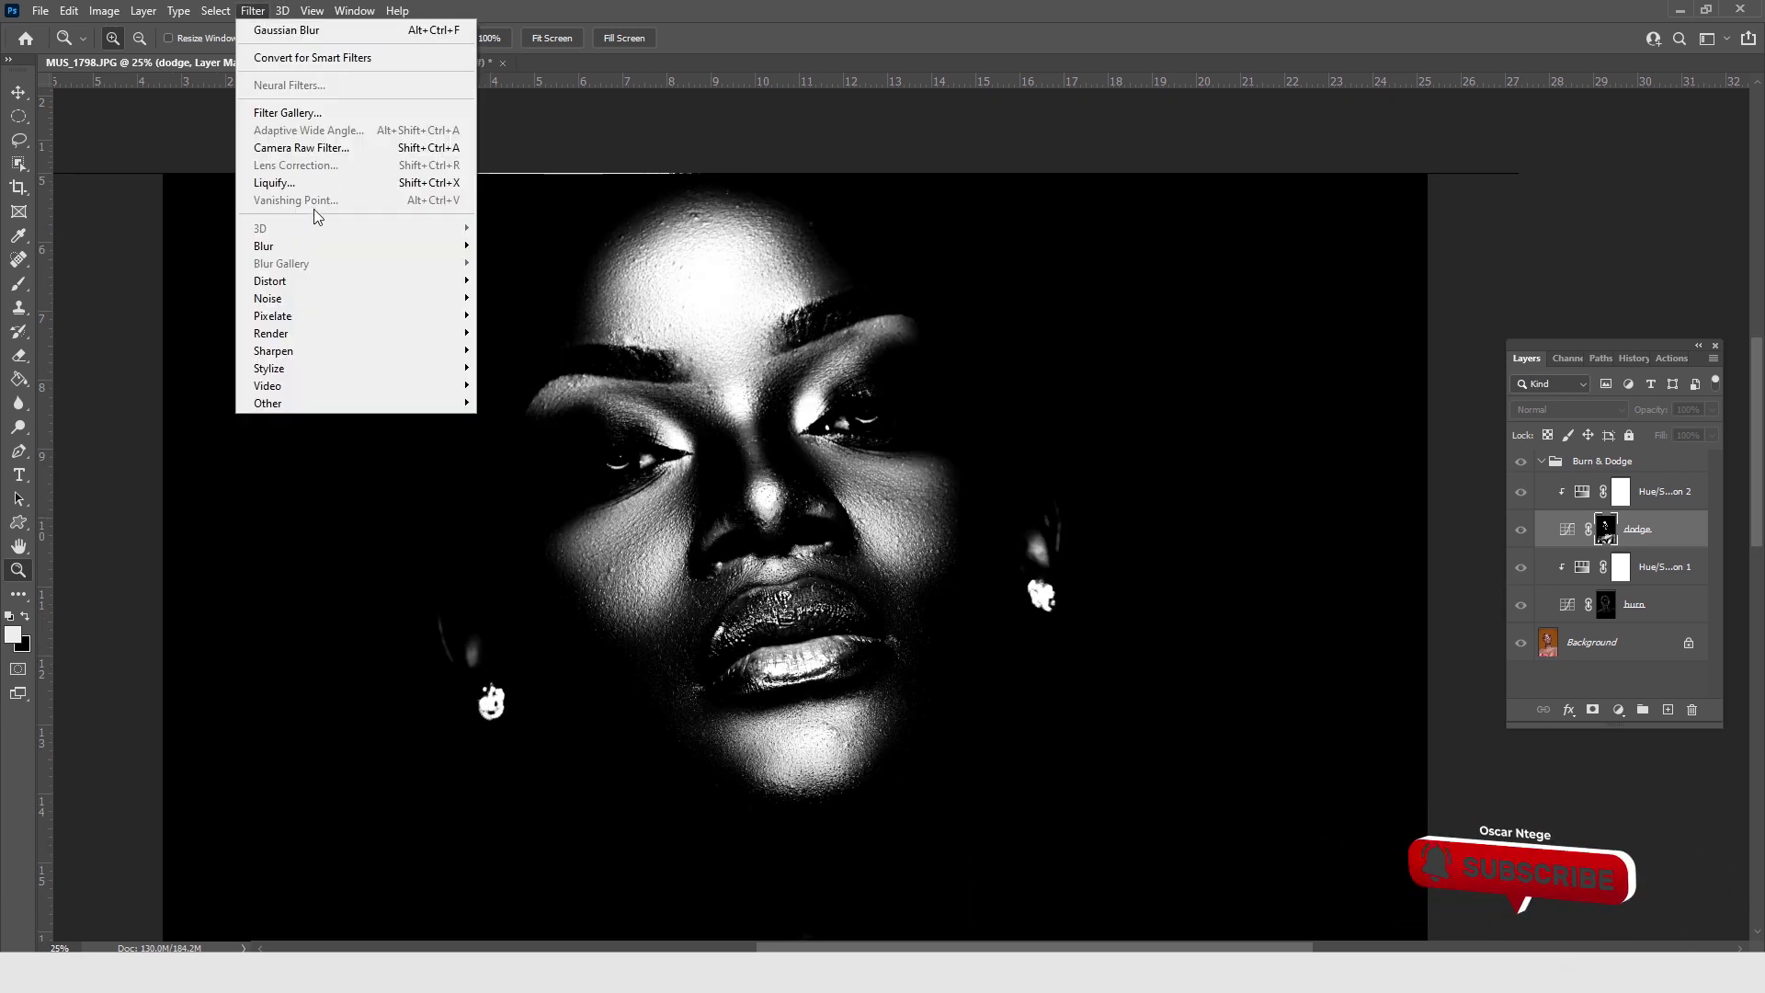
pyautogui.moveTo(276, 246)
pyautogui.click(524, 316)
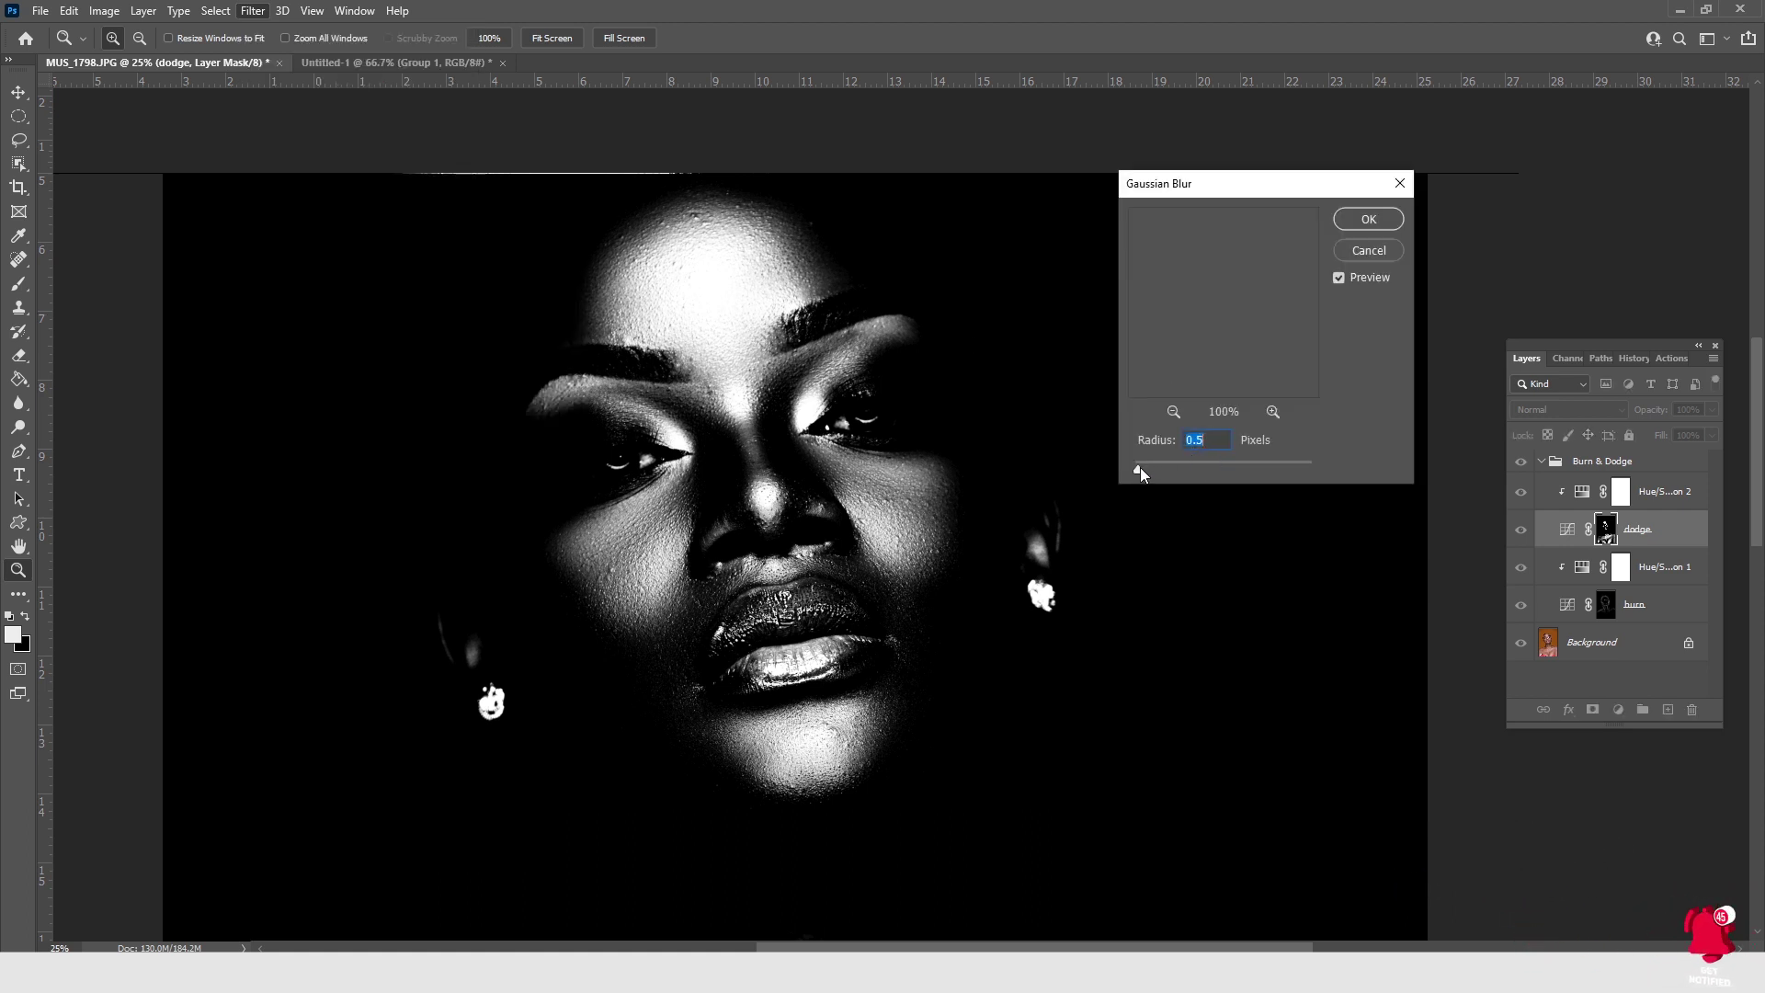
pyautogui.moveTo(1140, 467); pyautogui.dragTo(1123, 471)
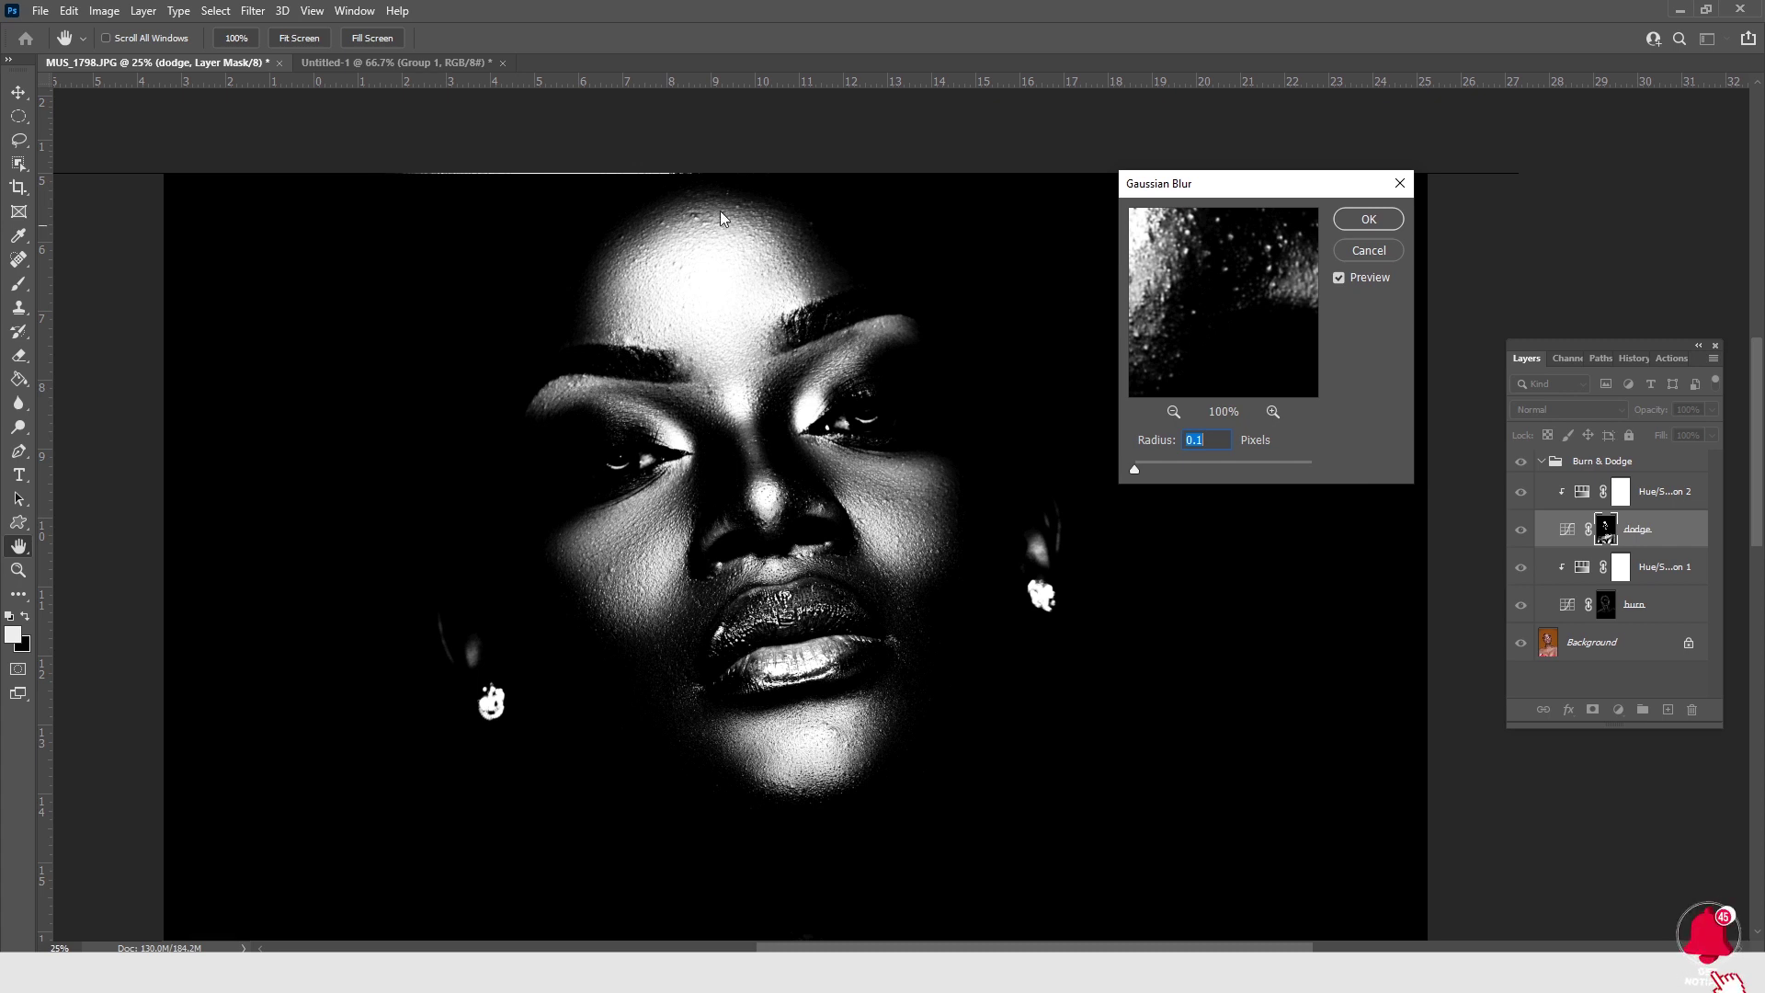
pyautogui.click(1152, 465)
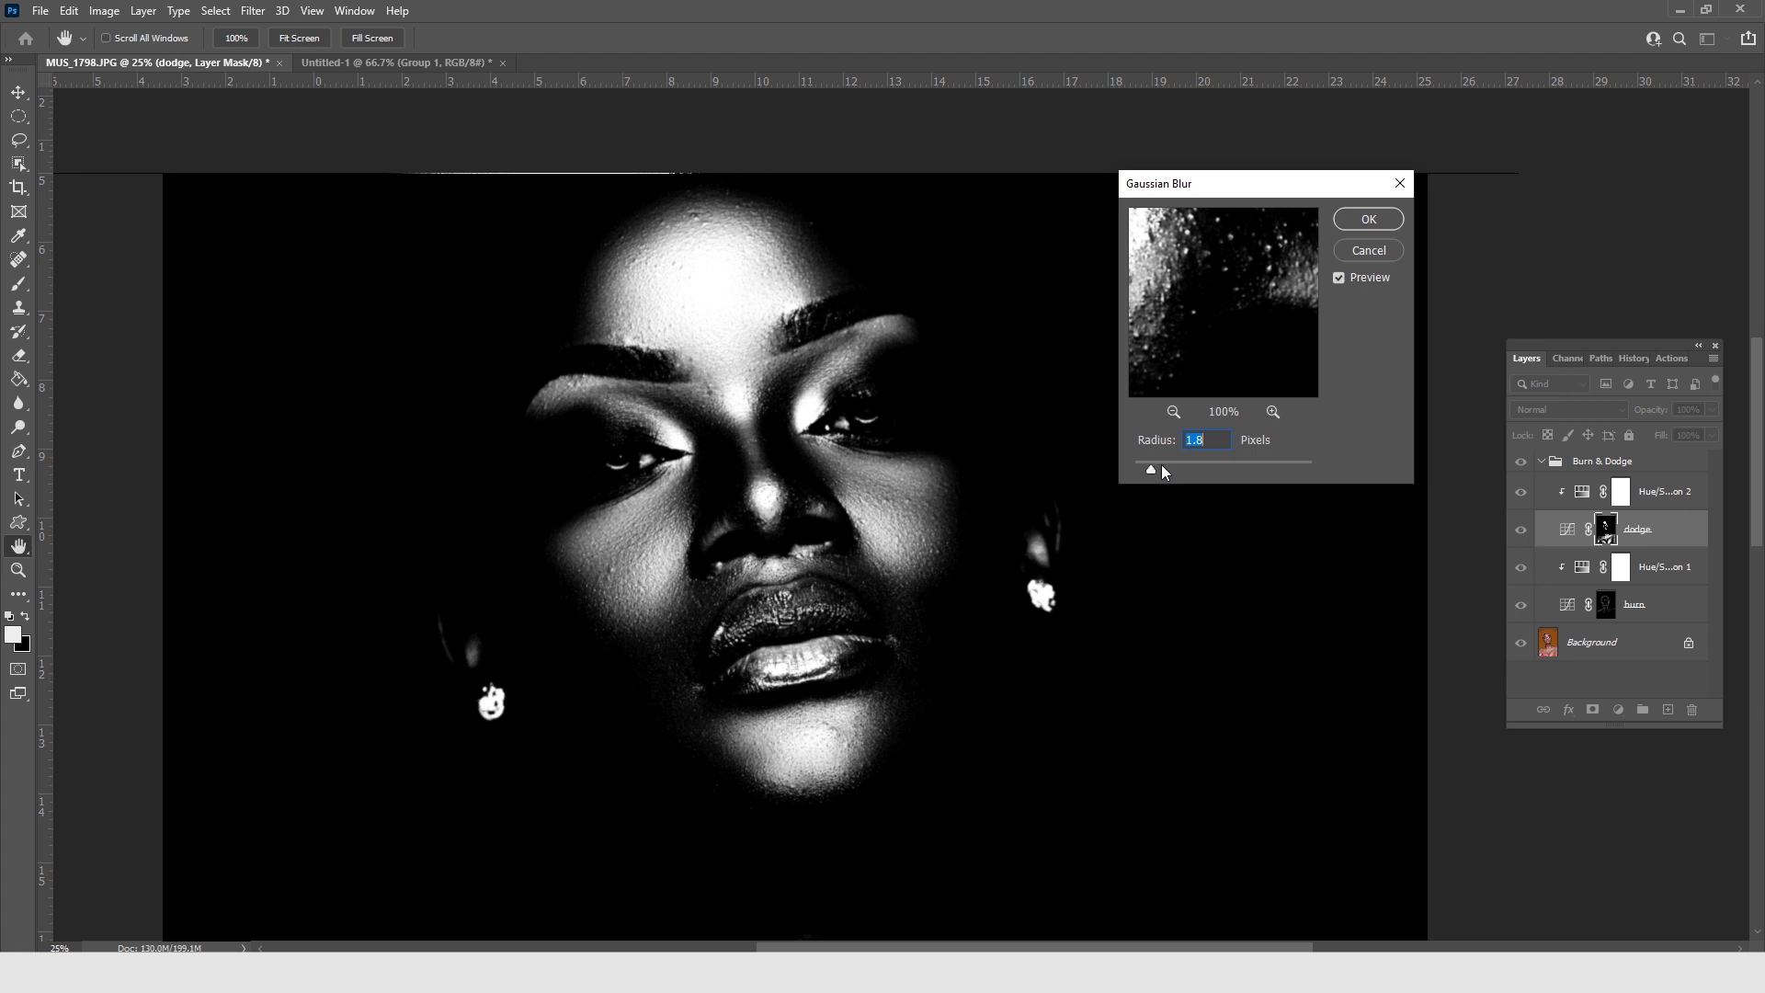
pyautogui.moveTo(1161, 466); pyautogui.dragTo(1171, 465)
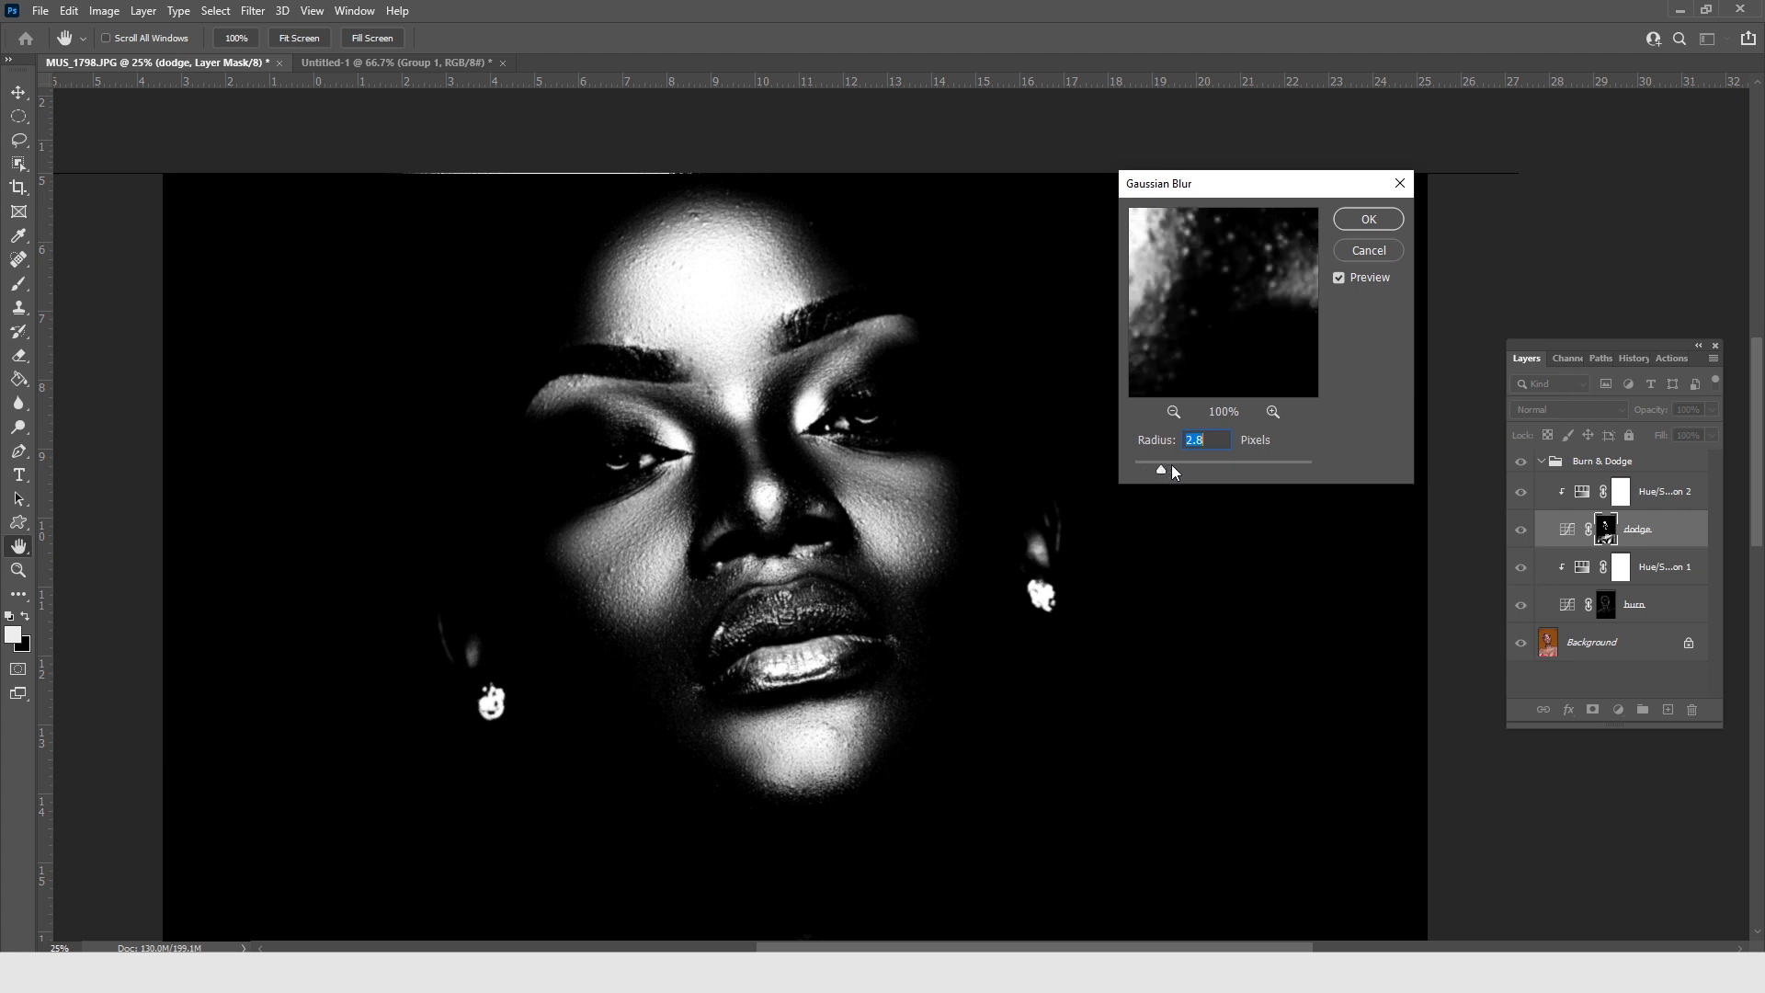
pyautogui.click(1171, 465)
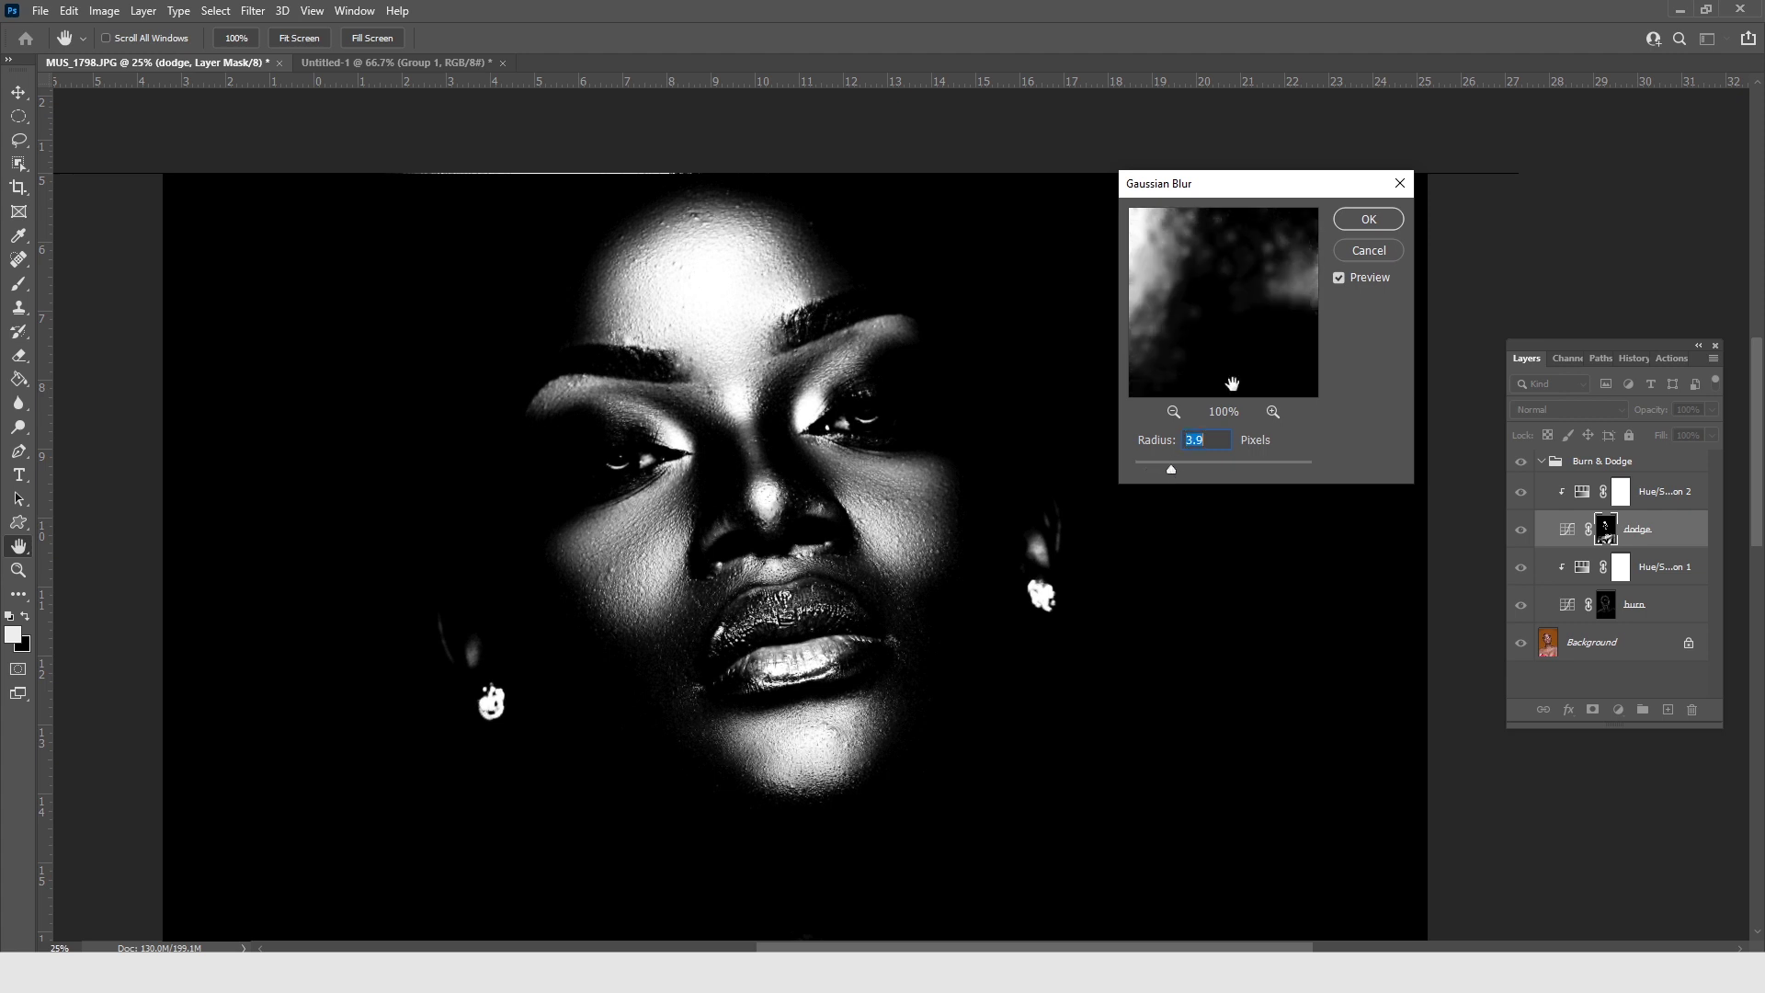
pyautogui.click(1373, 223)
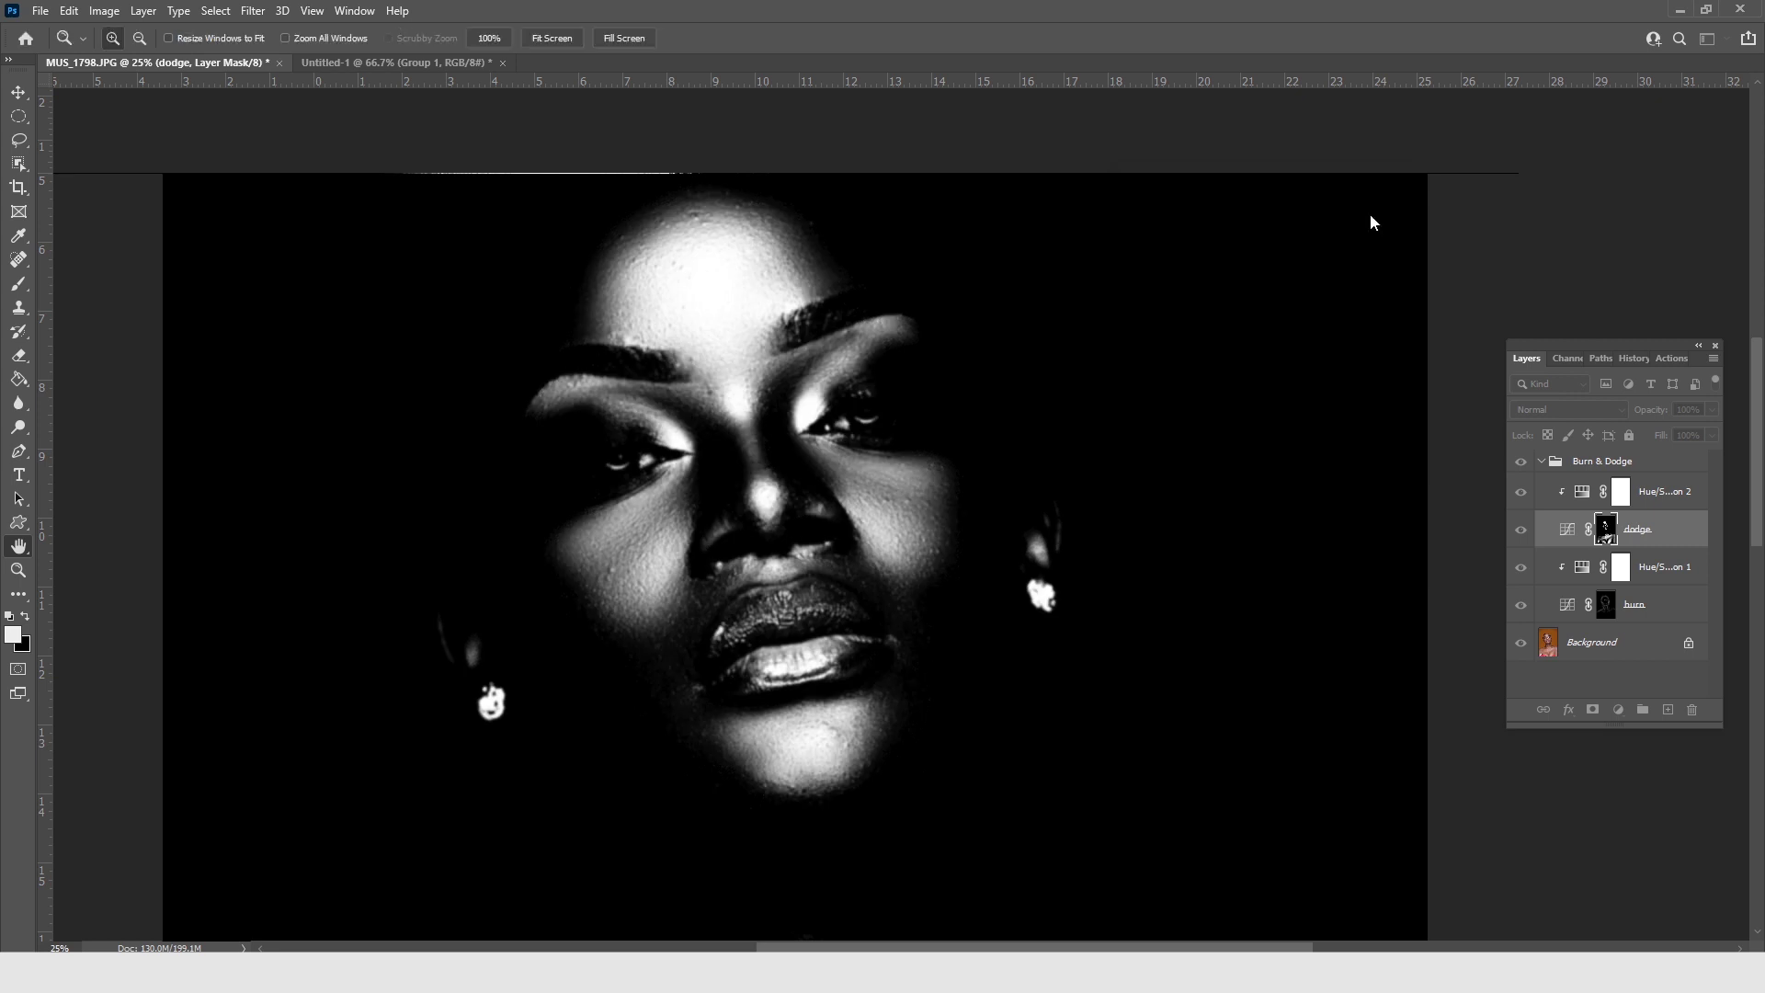
# Return from the dodge mask to the portrait view and compare the image with the dodge layer hidden and shown
pyautogui.press('z')
pyautogui.keyDown('alt'); pyautogui.click(810, 516); pyautogui.keyUp('alt')
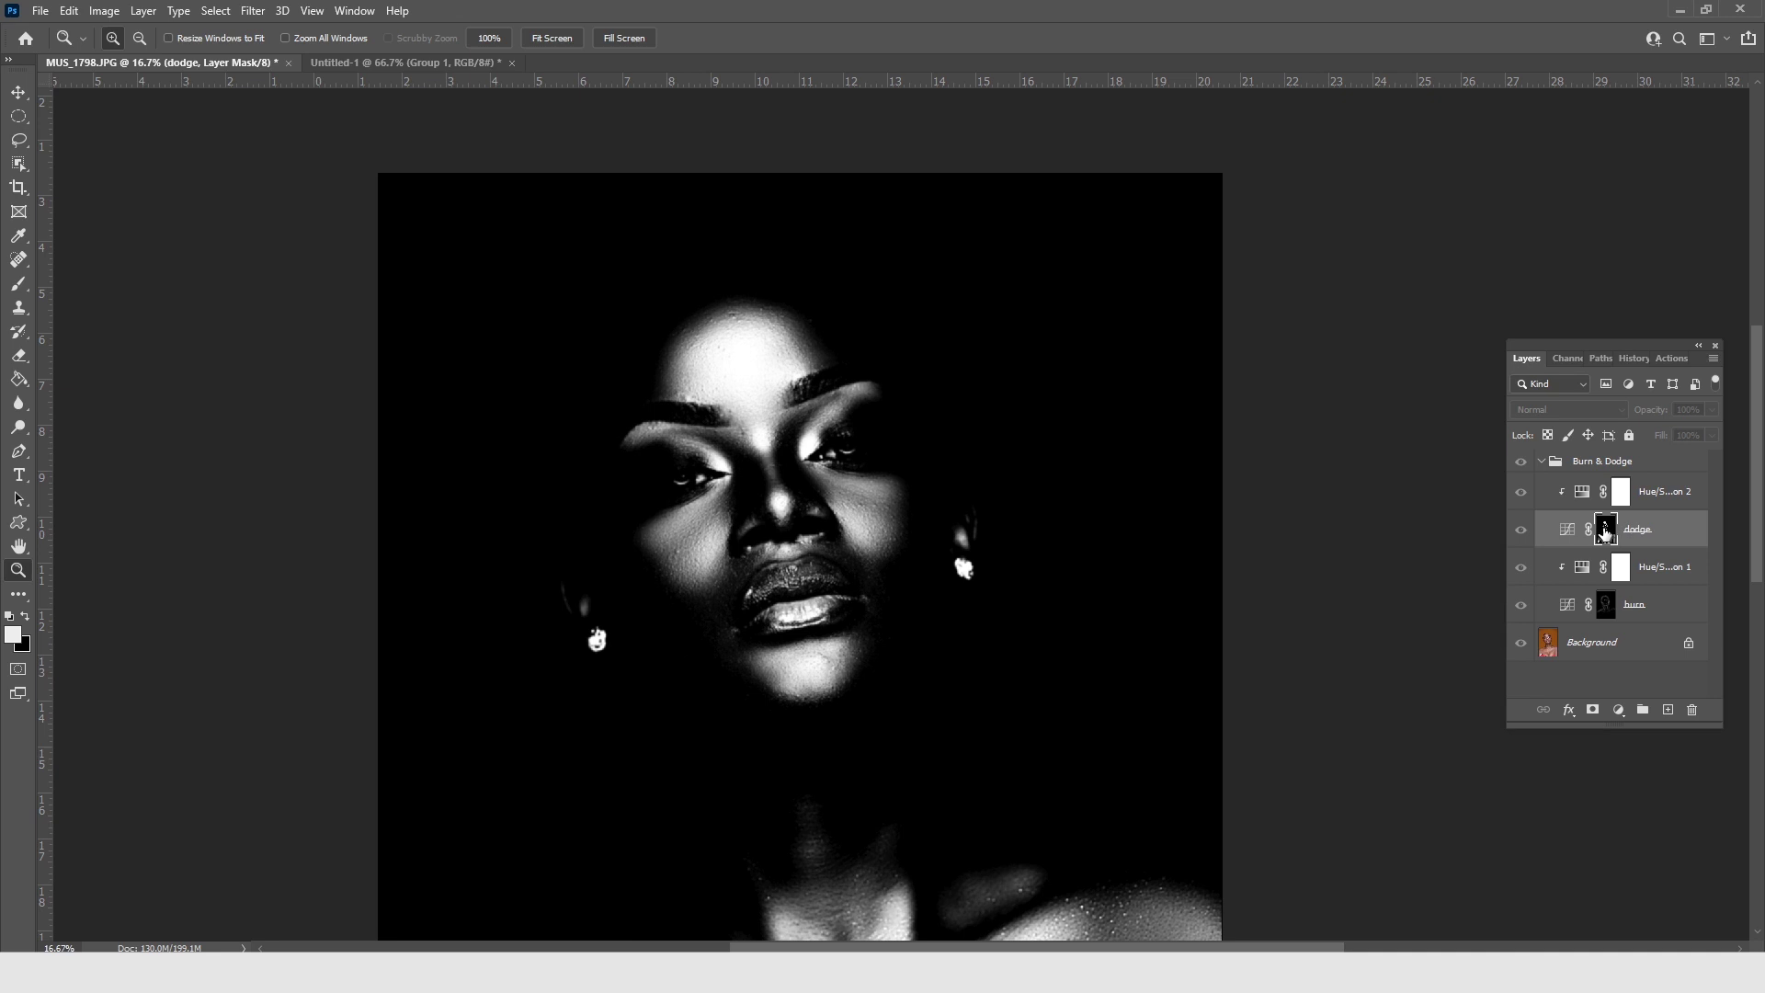
pyautogui.press('alt')
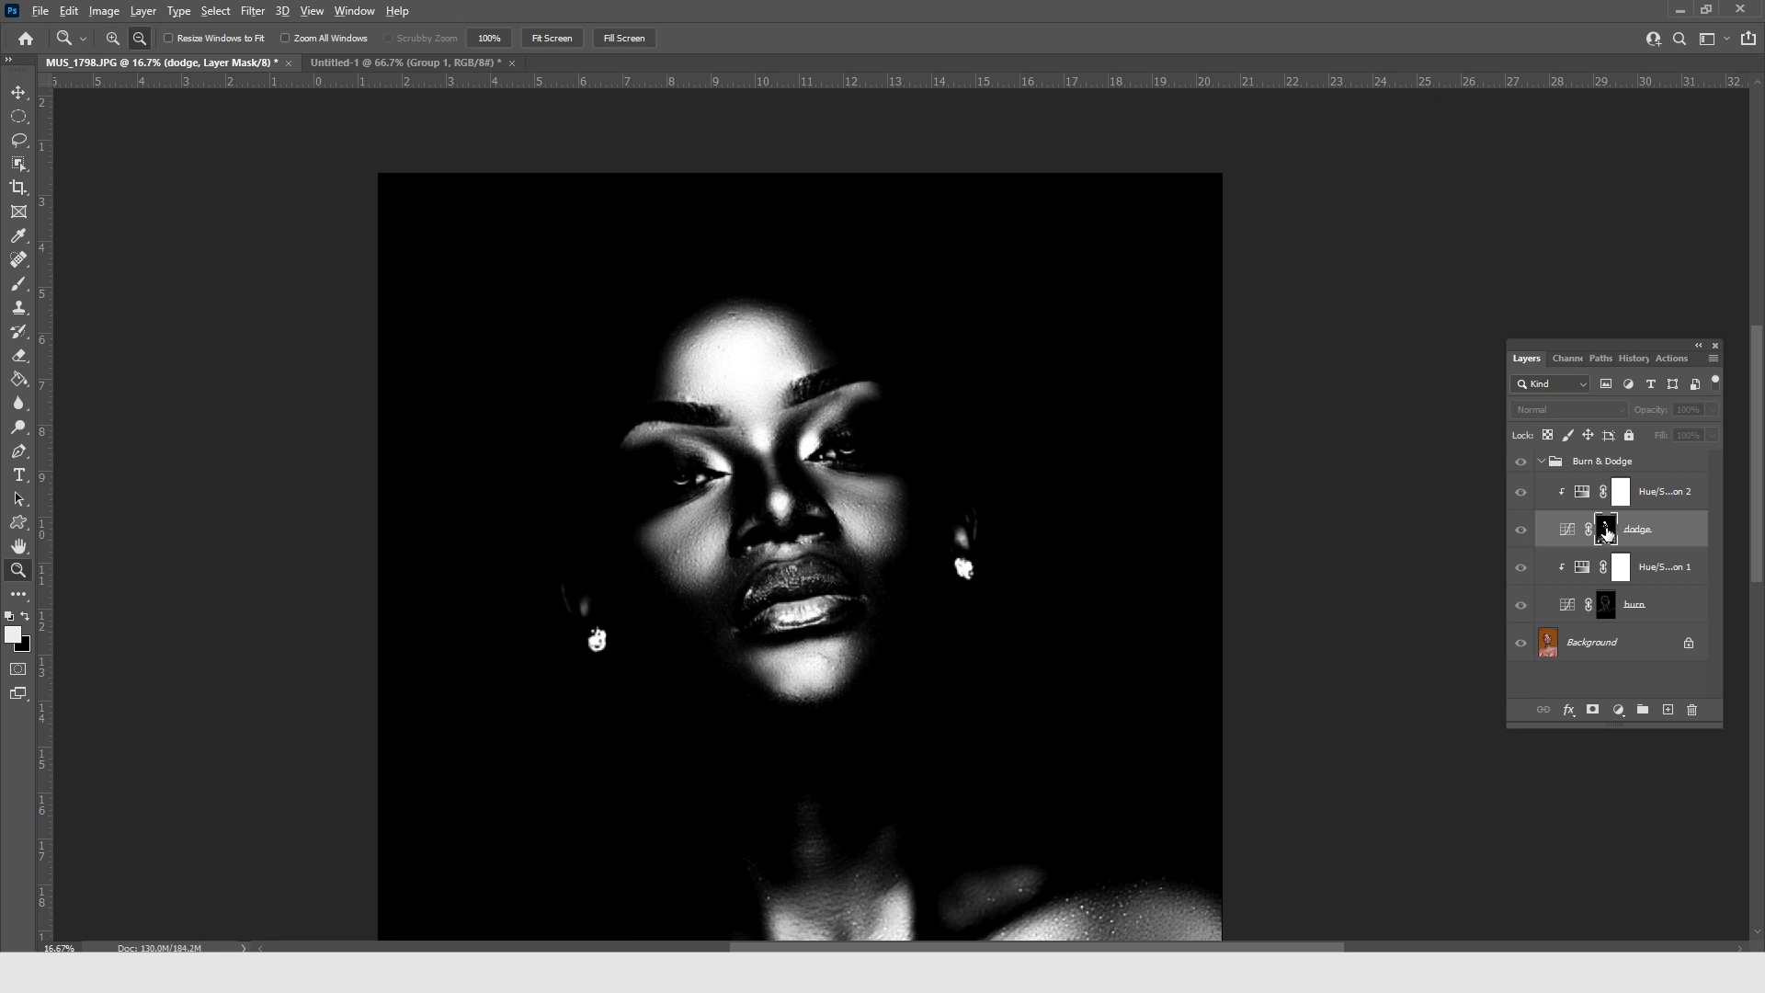
pyautogui.keyDown('alt'); pyautogui.click(1607, 532); pyautogui.keyUp('alt')
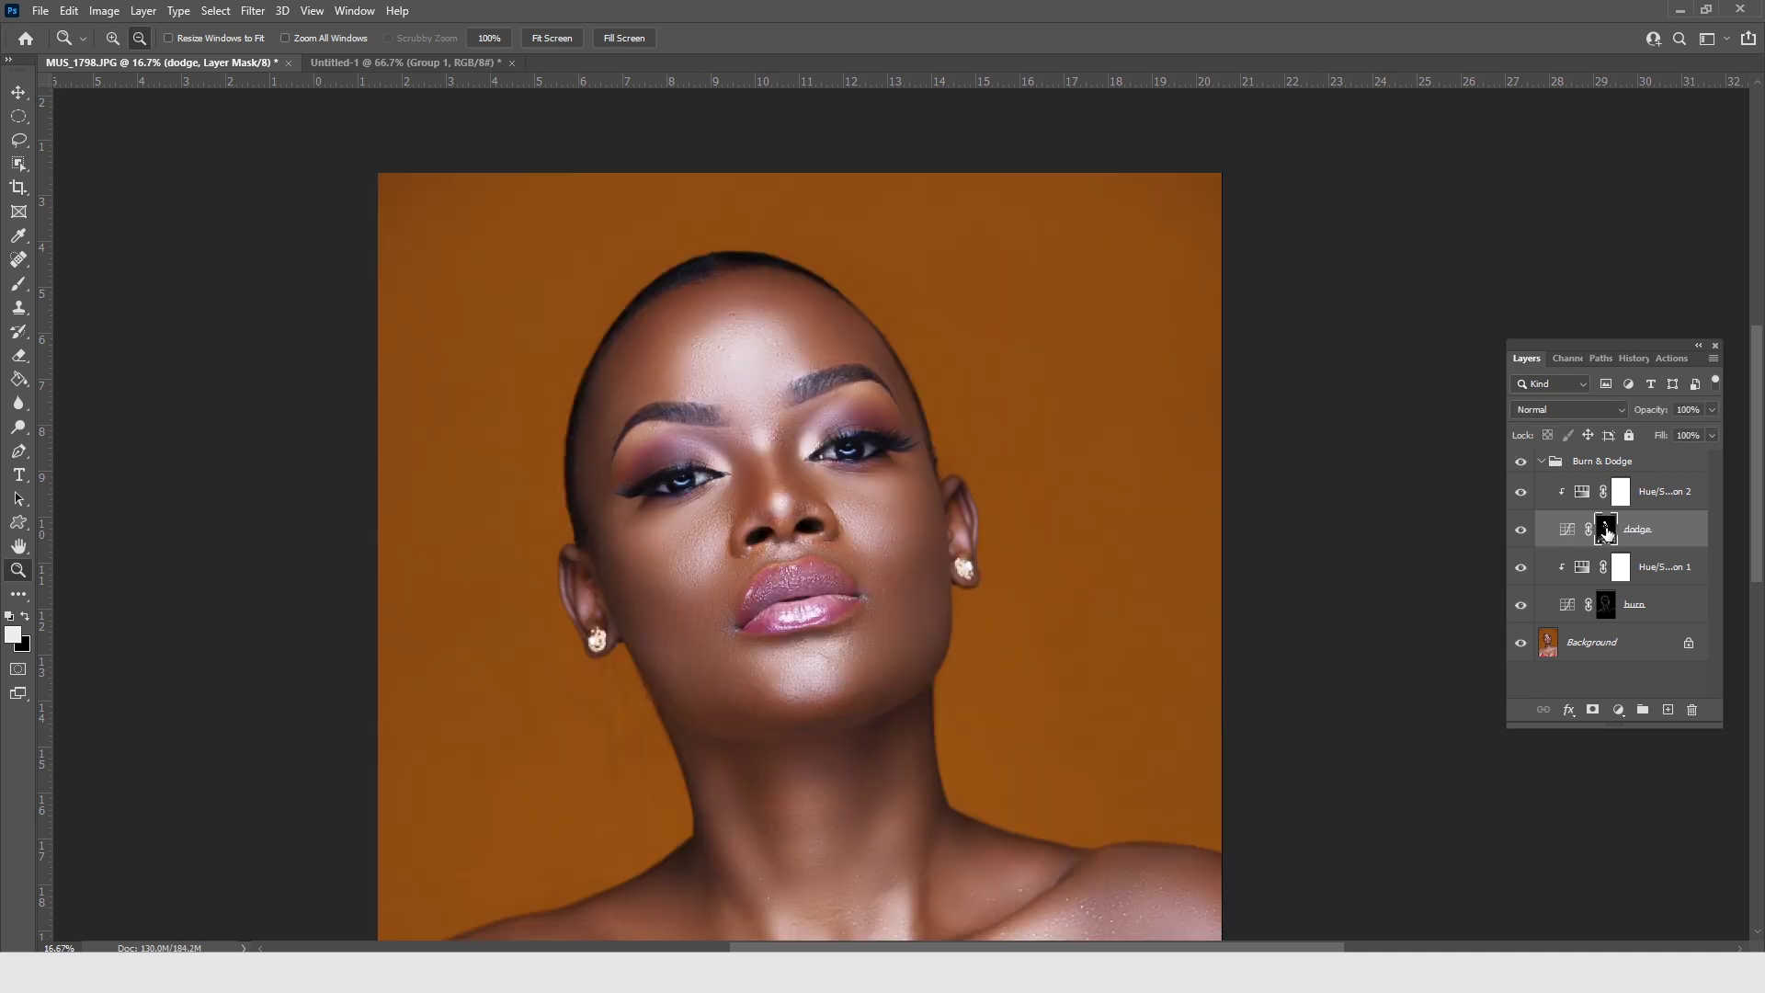
pyautogui.click(1522, 533)
pyautogui.click(1522, 533)
pyautogui.keyDown('alt'); pyautogui.click(671, 566); pyautogui.keyUp('alt')
pyautogui.keyDown('alt'); pyautogui.click(721, 583); pyautogui.keyUp('alt')
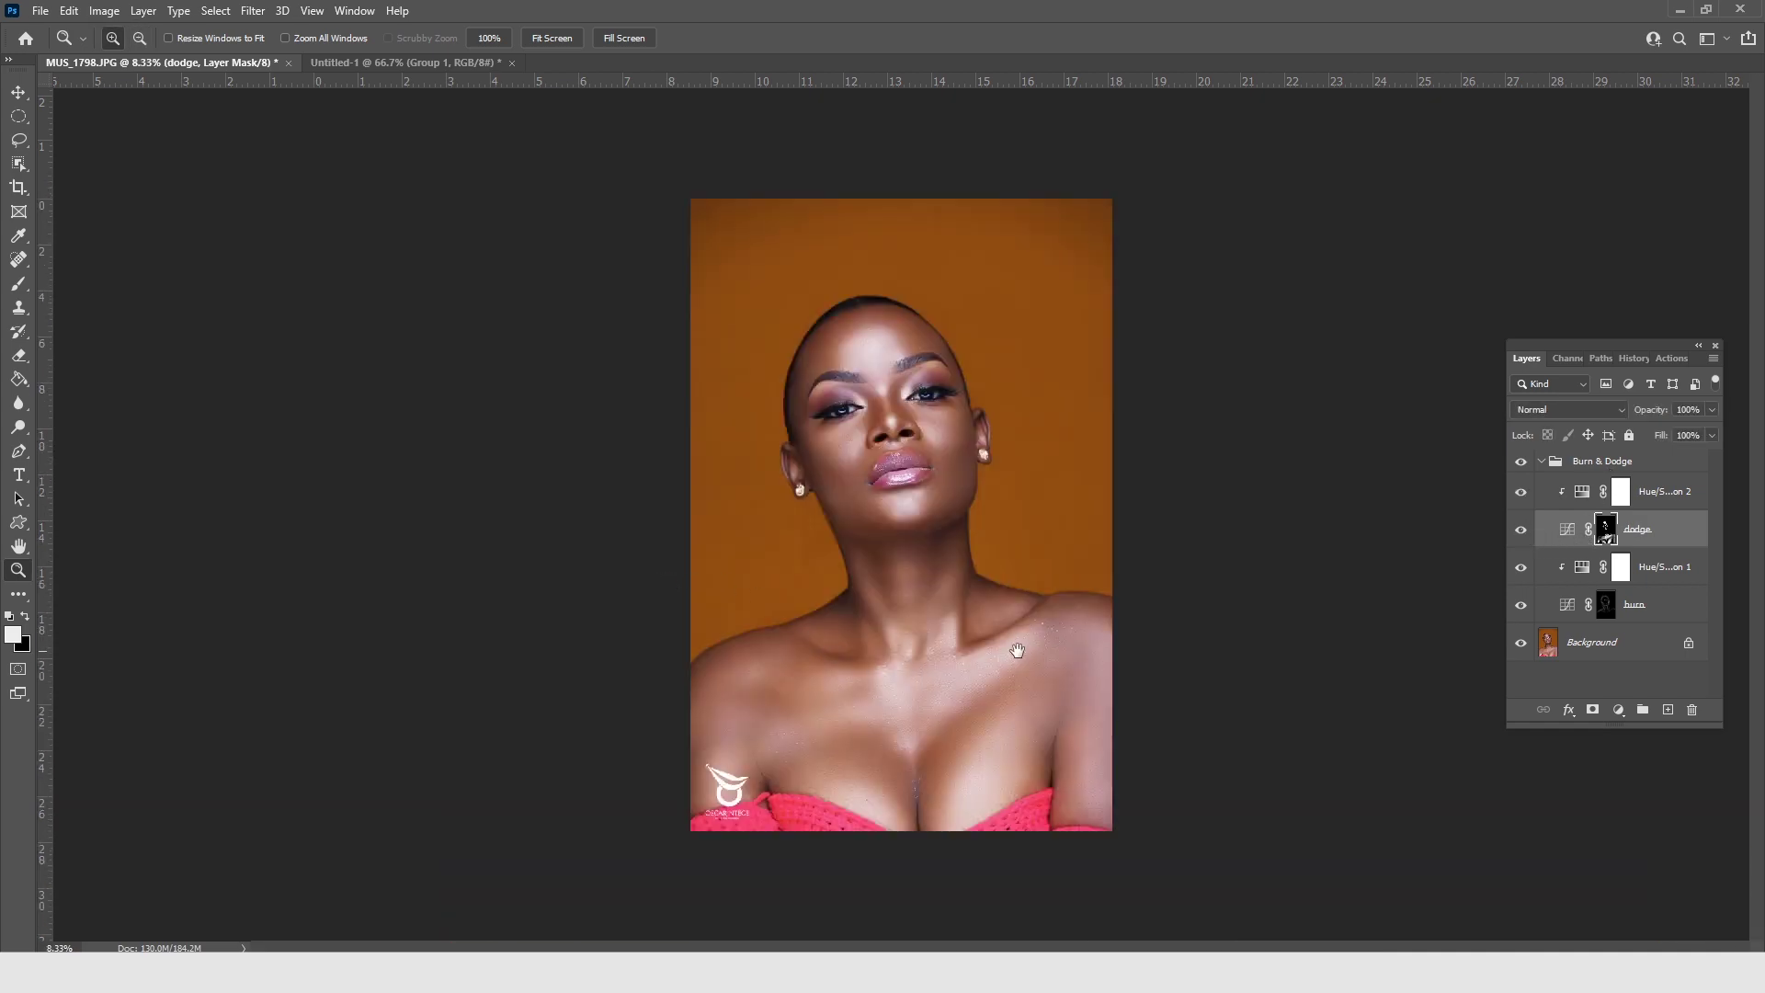
# Lower the dodge layer's opacity to 48%, comparing the portrait with the layer hidden and shown
pyautogui.click(1712, 411)
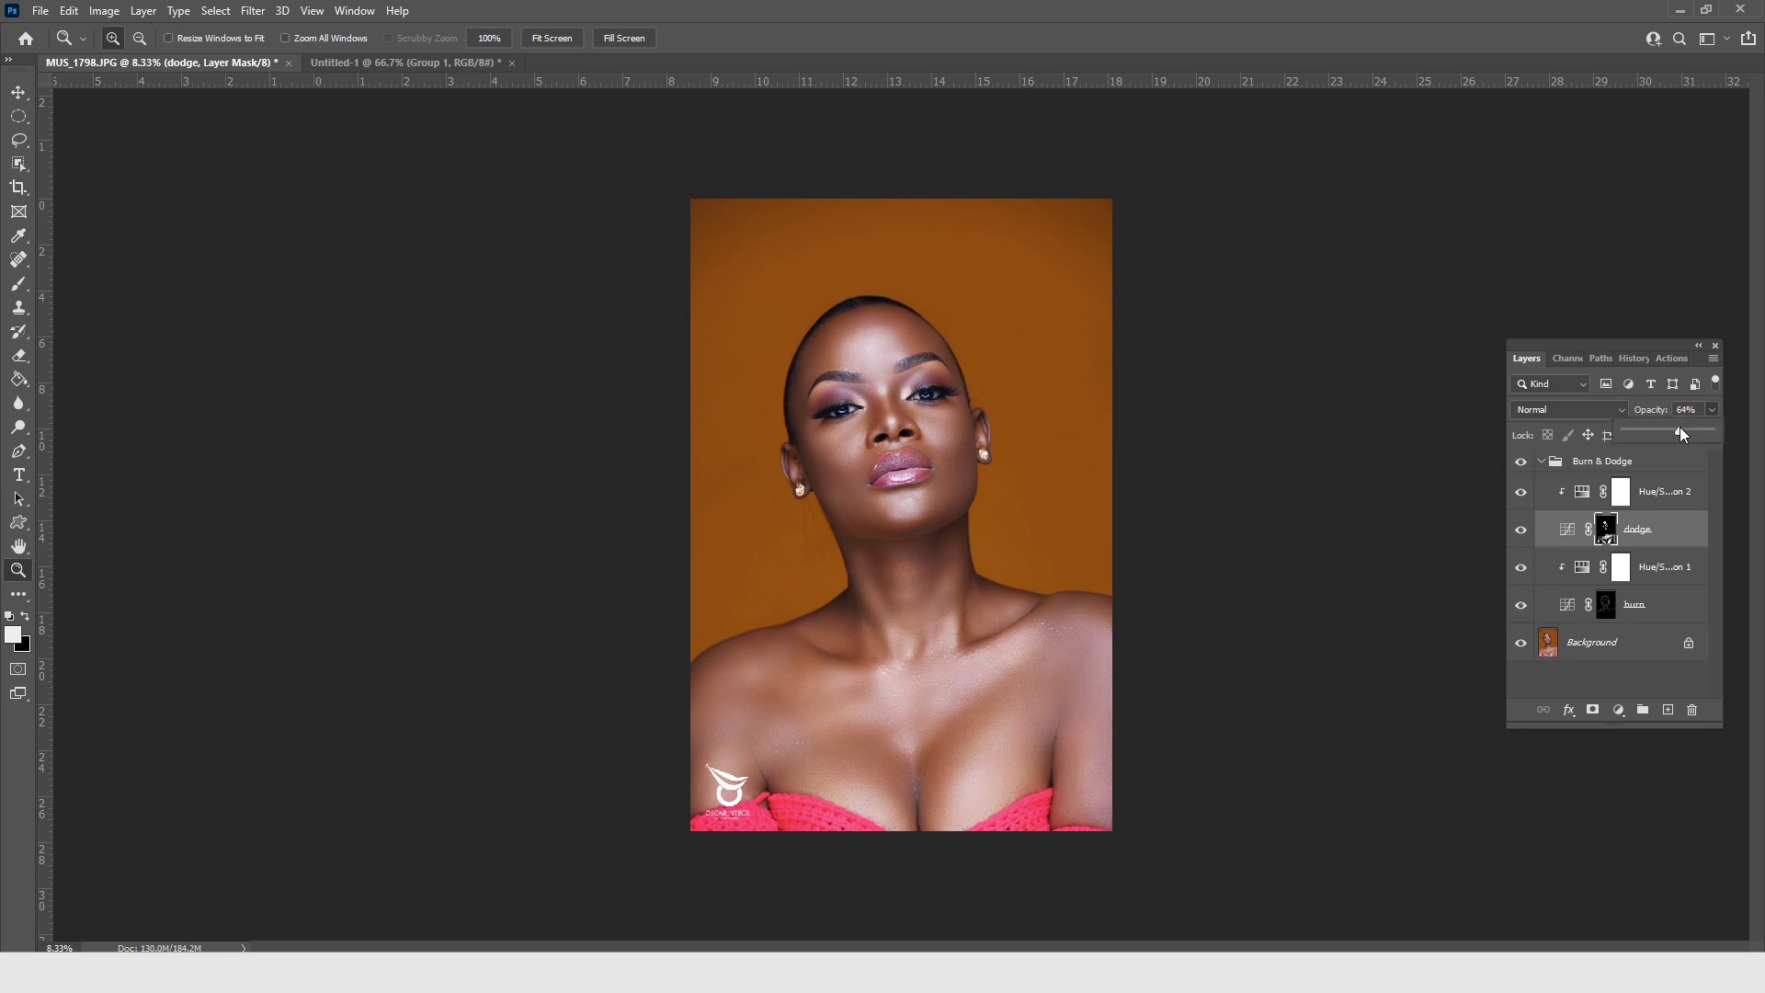
pyautogui.click(1522, 530)
pyautogui.click(1521, 530)
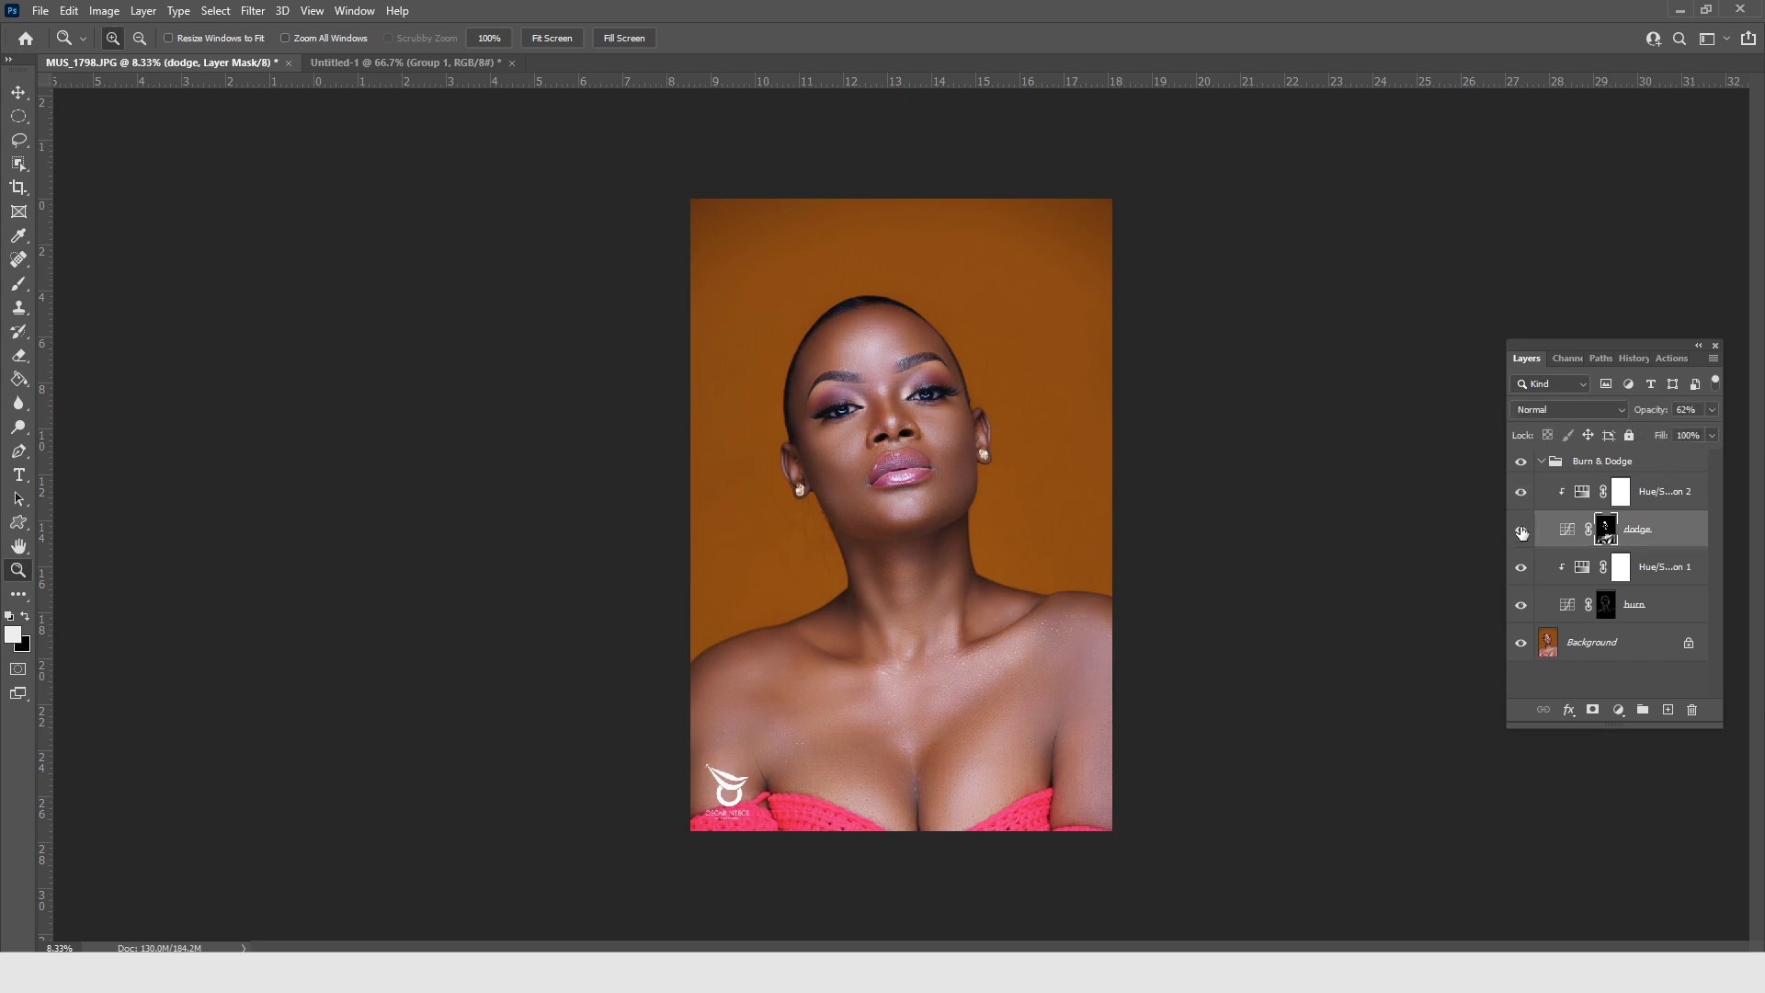
pyautogui.click(1711, 410)
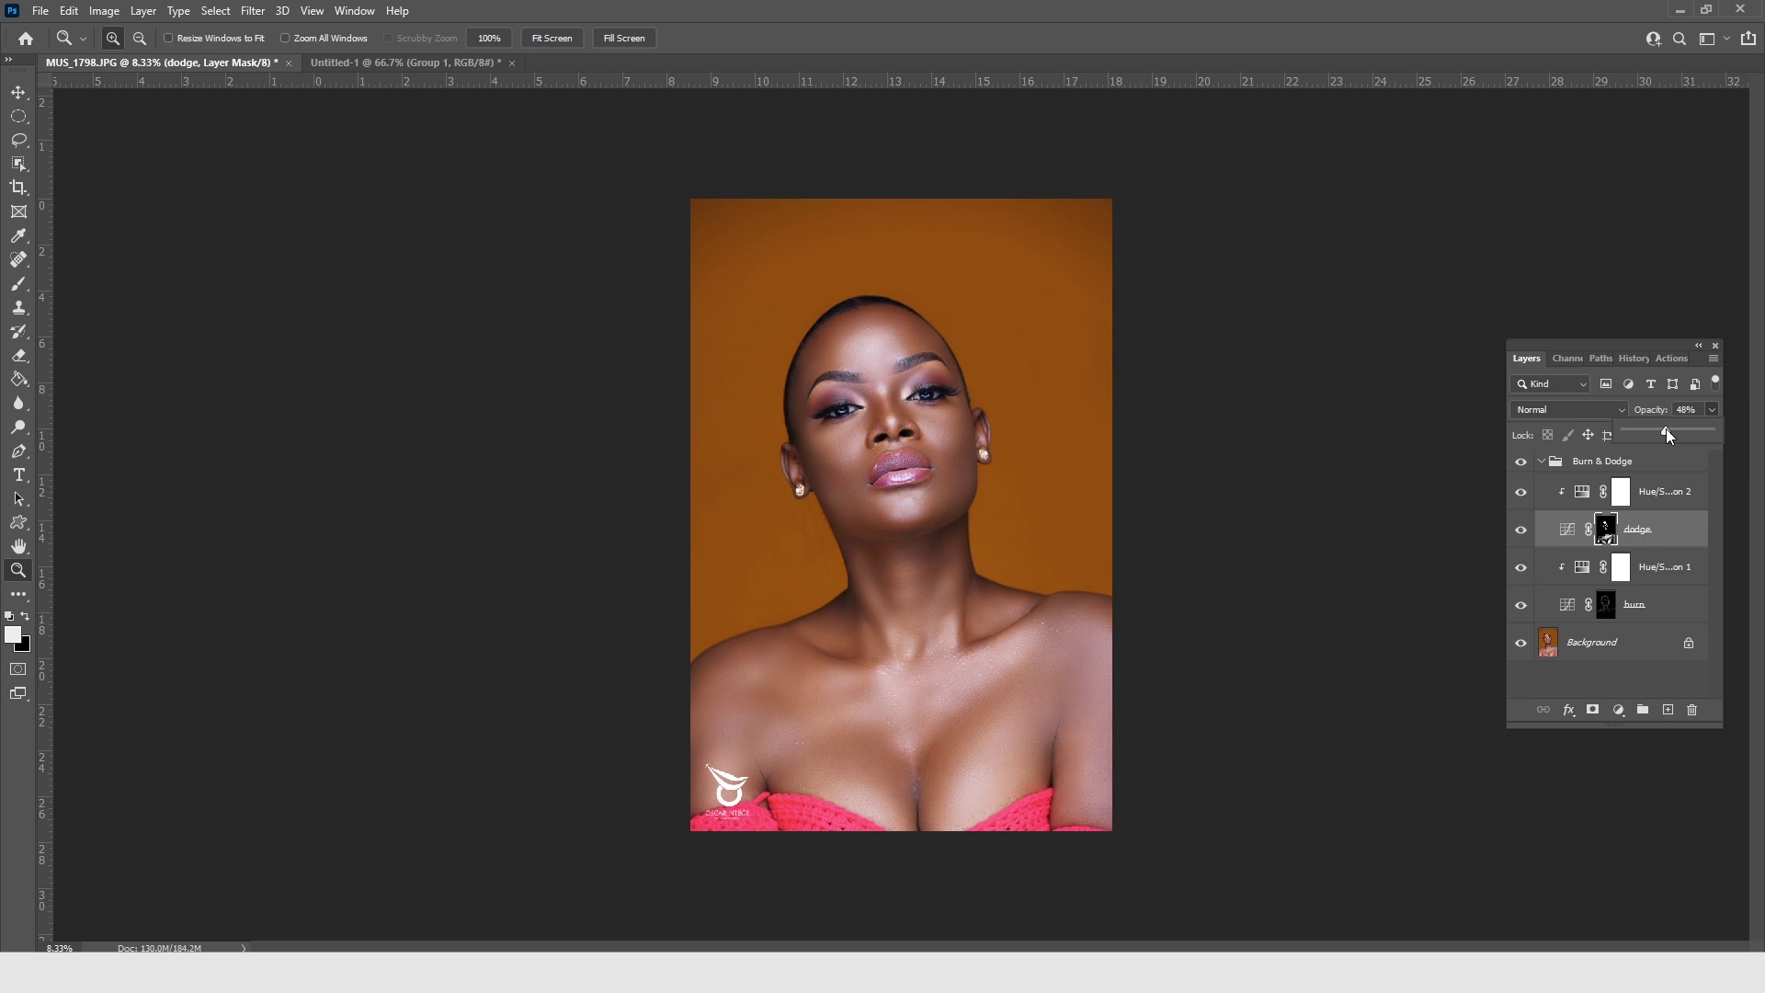
pyautogui.click(1520, 534)
pyautogui.click(1520, 533)
pyautogui.click(1520, 533)
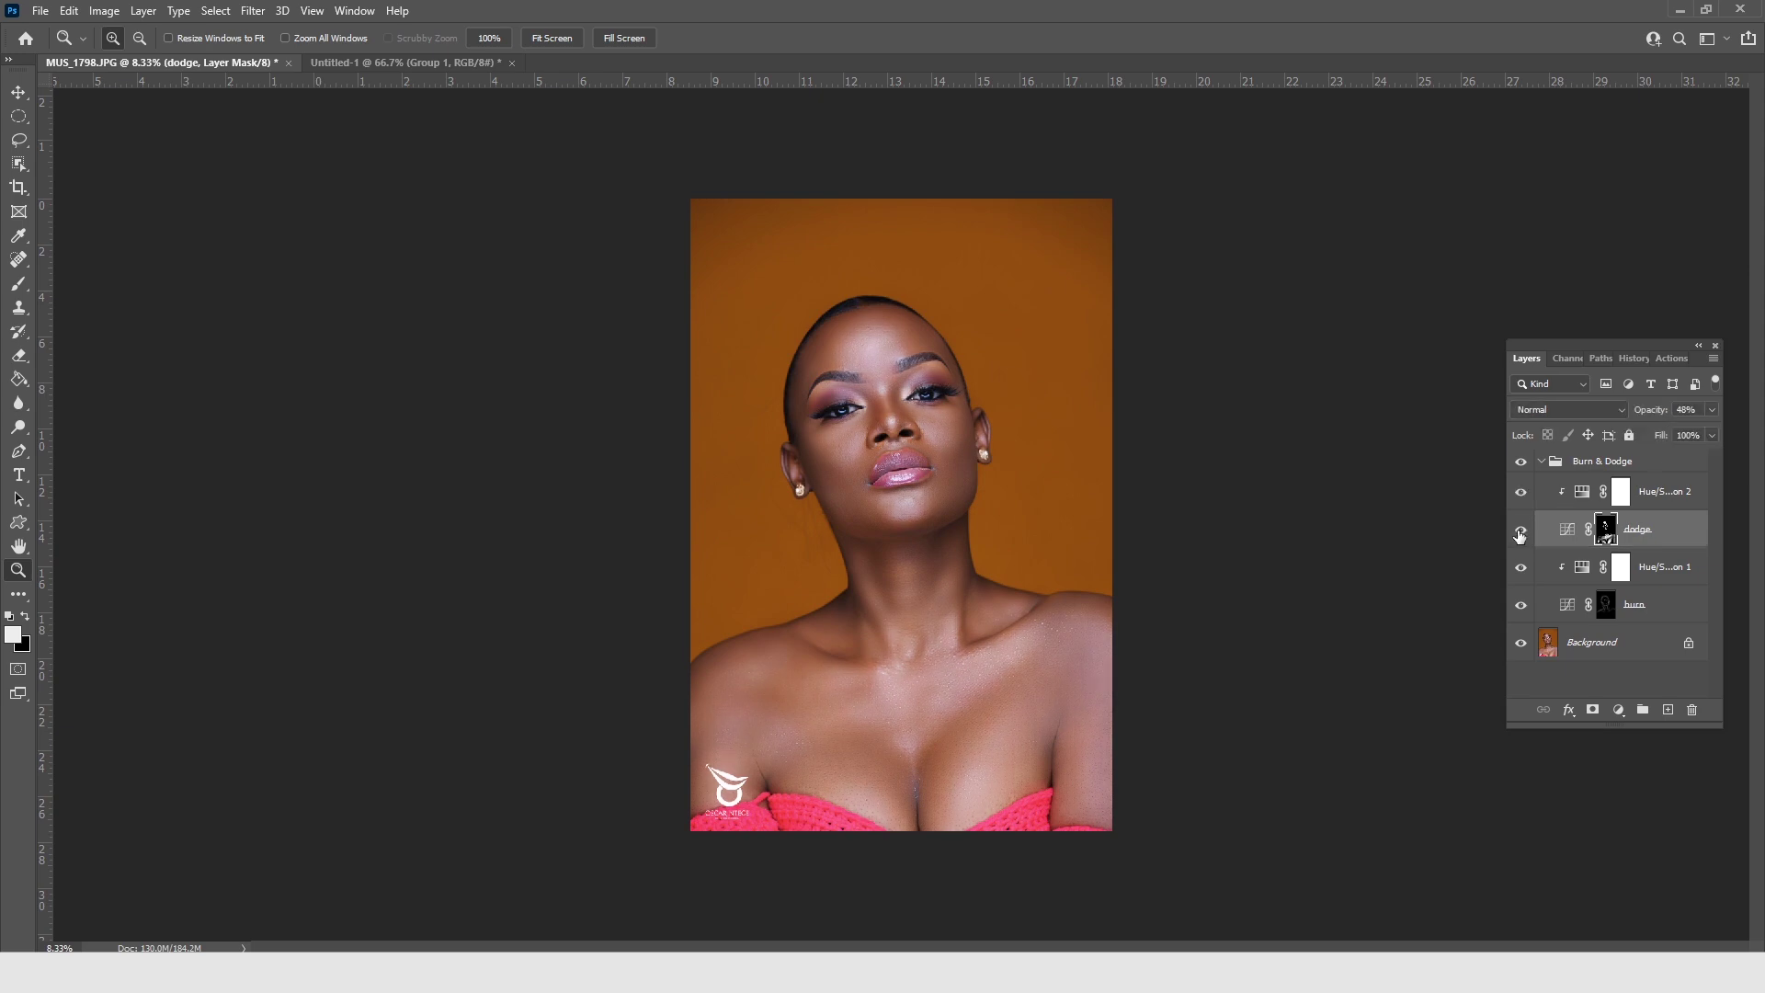
pyautogui.click(1520, 534)
pyautogui.click(1520, 533)
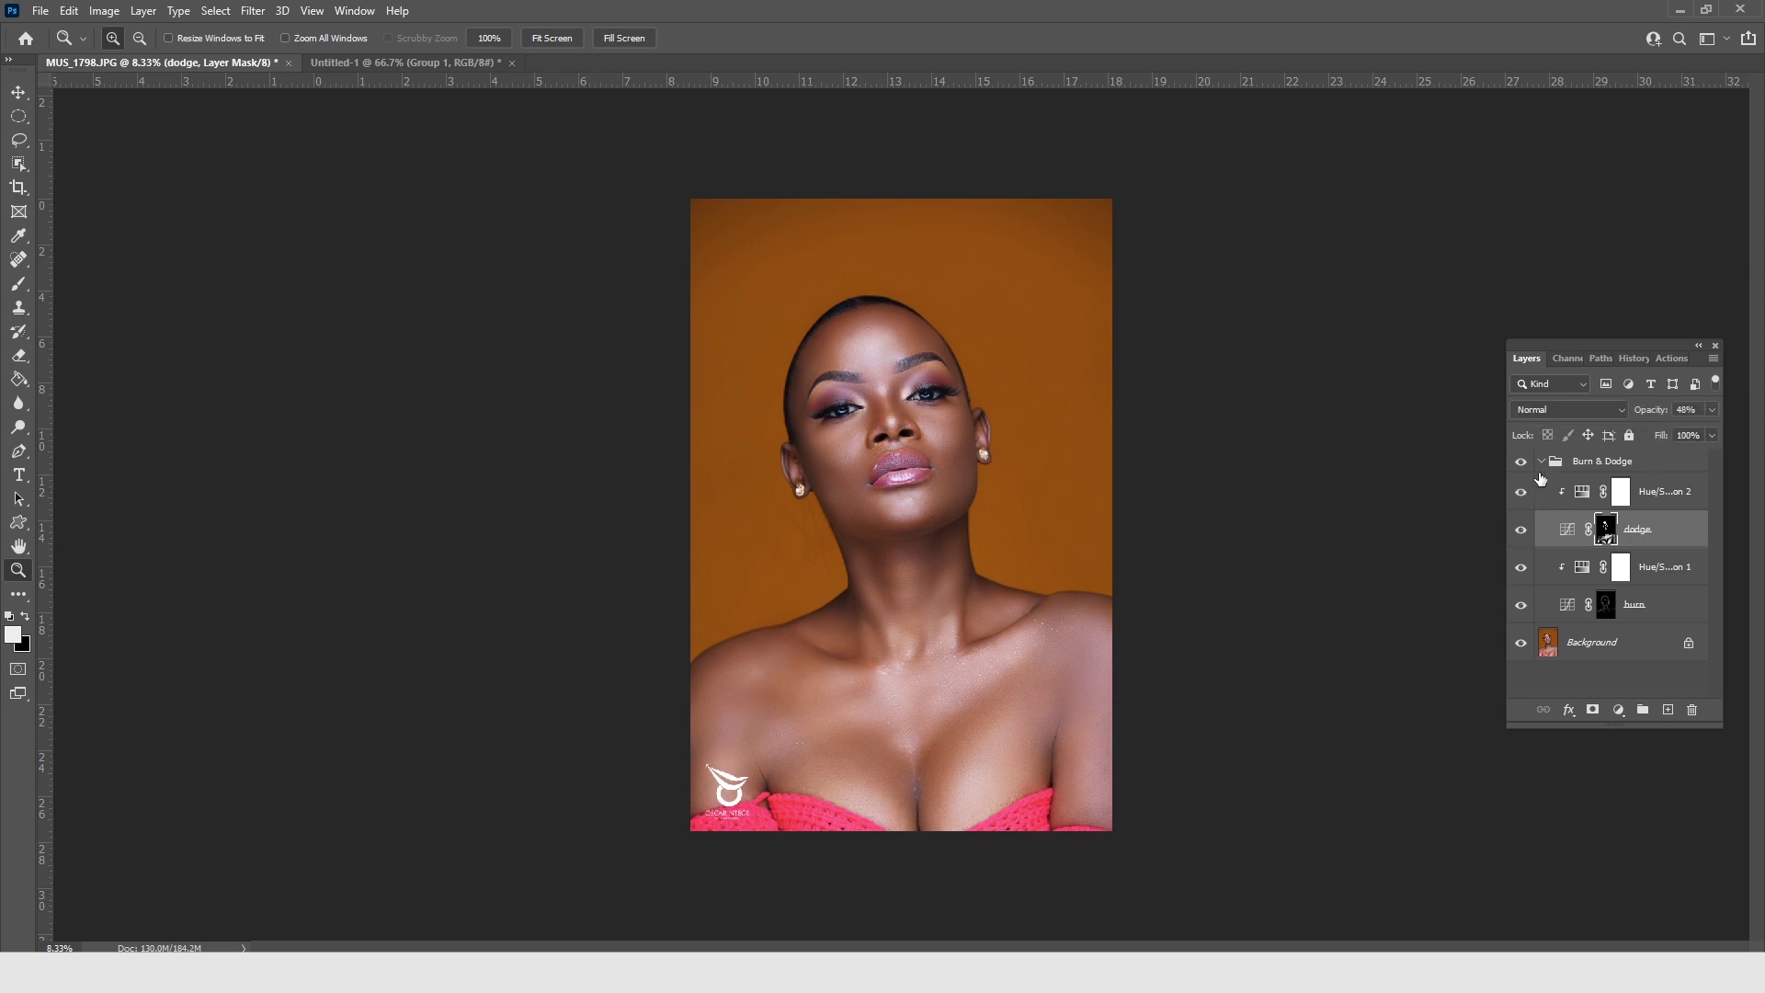
# Collapse and reopen the Burn & Dodge group, and reselect the dodge layer's mask
pyautogui.click(1541, 462)
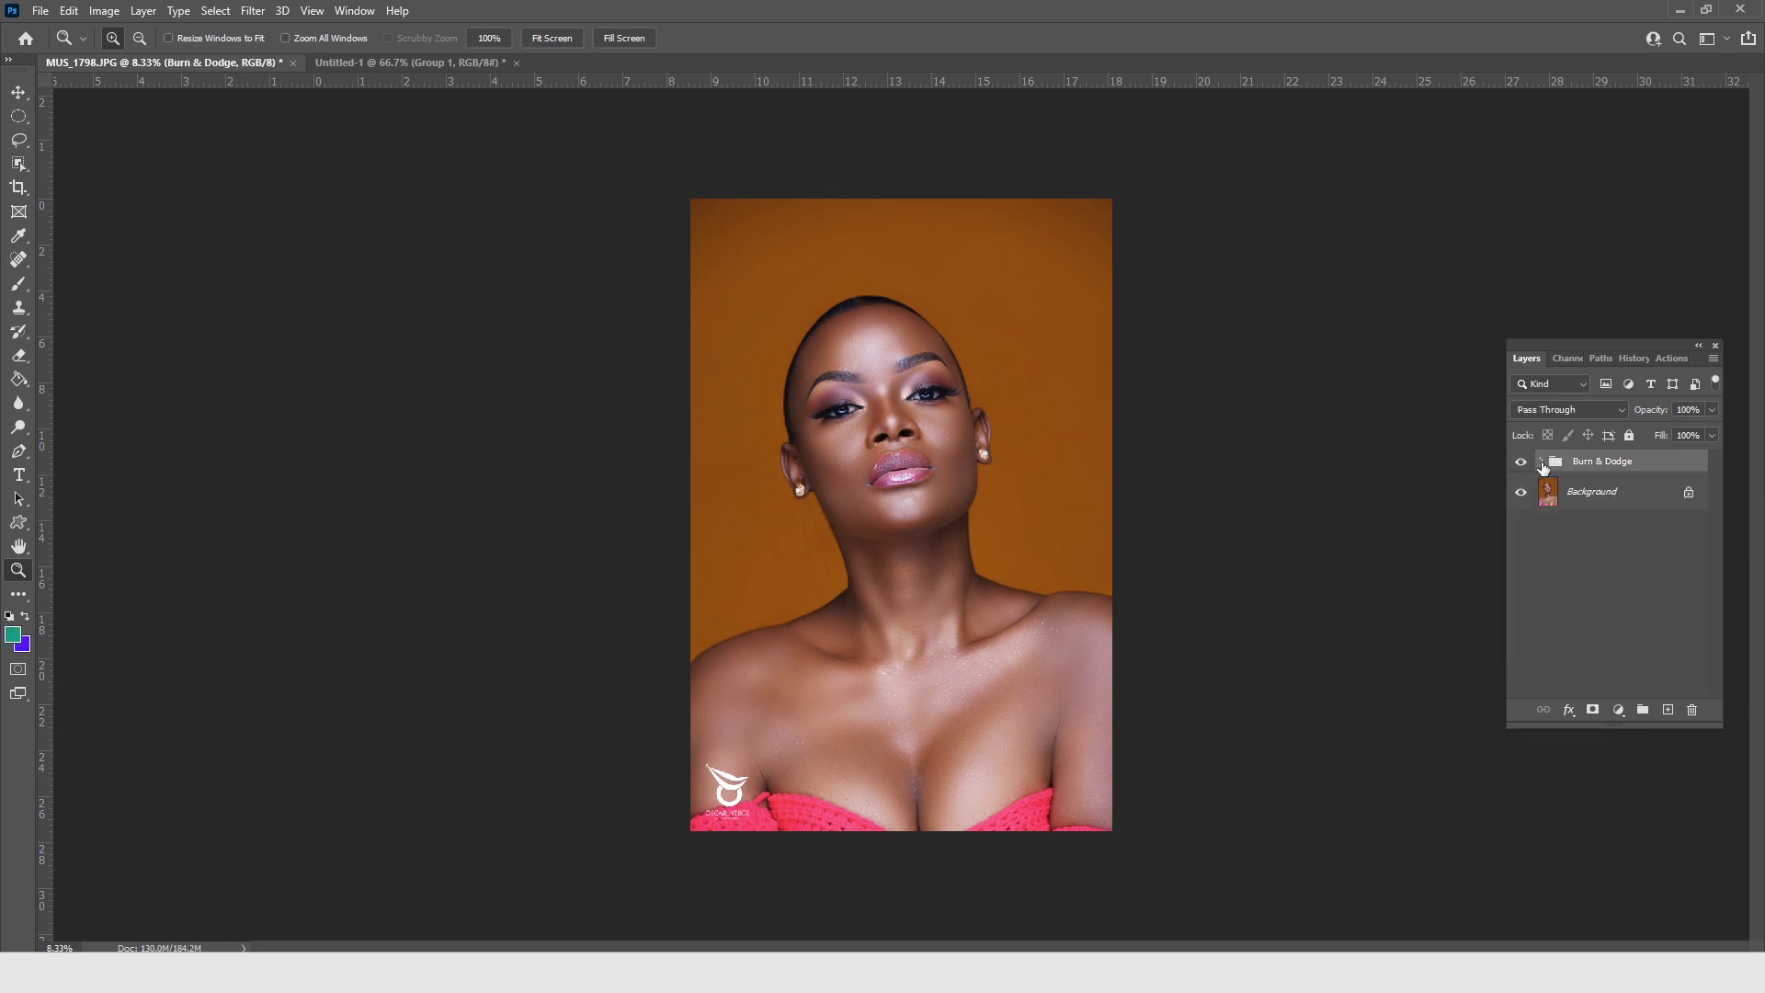
pyautogui.click(1541, 461)
pyautogui.click(1604, 532)
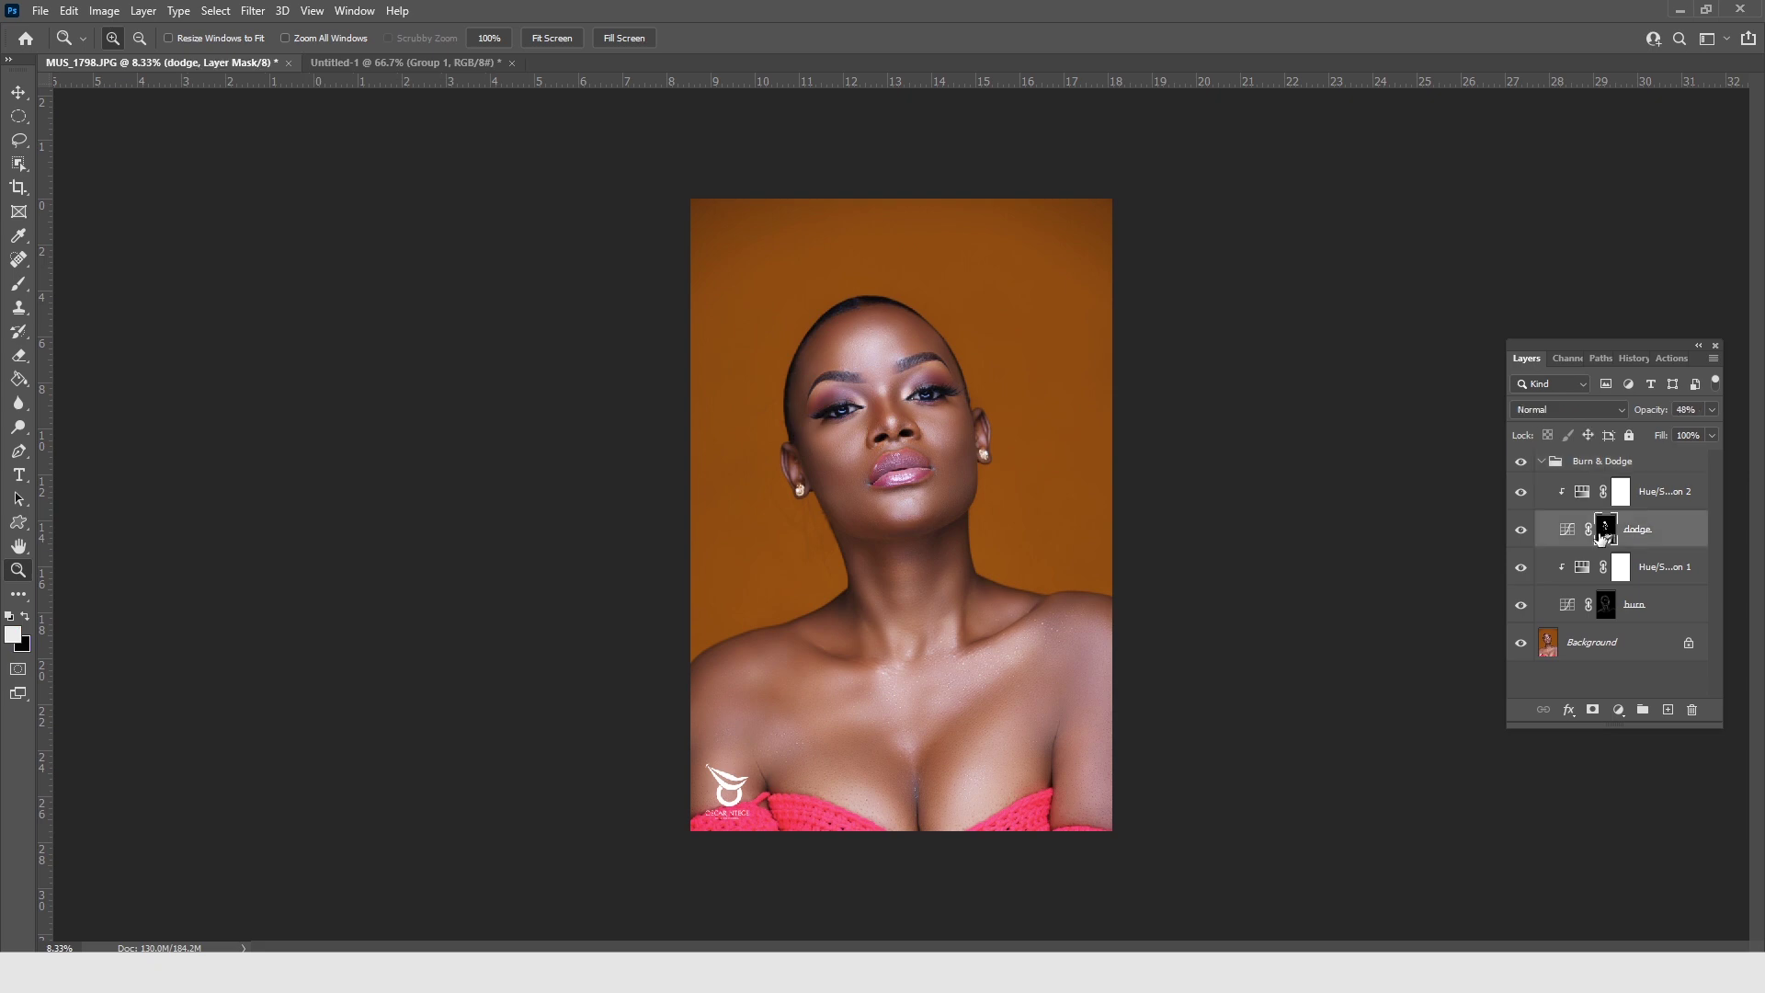
# Paint the dodge layer's mask in white from the neck across to the shoulder with a soft 432 px brush at 2% flow
pyautogui.click(17, 293)
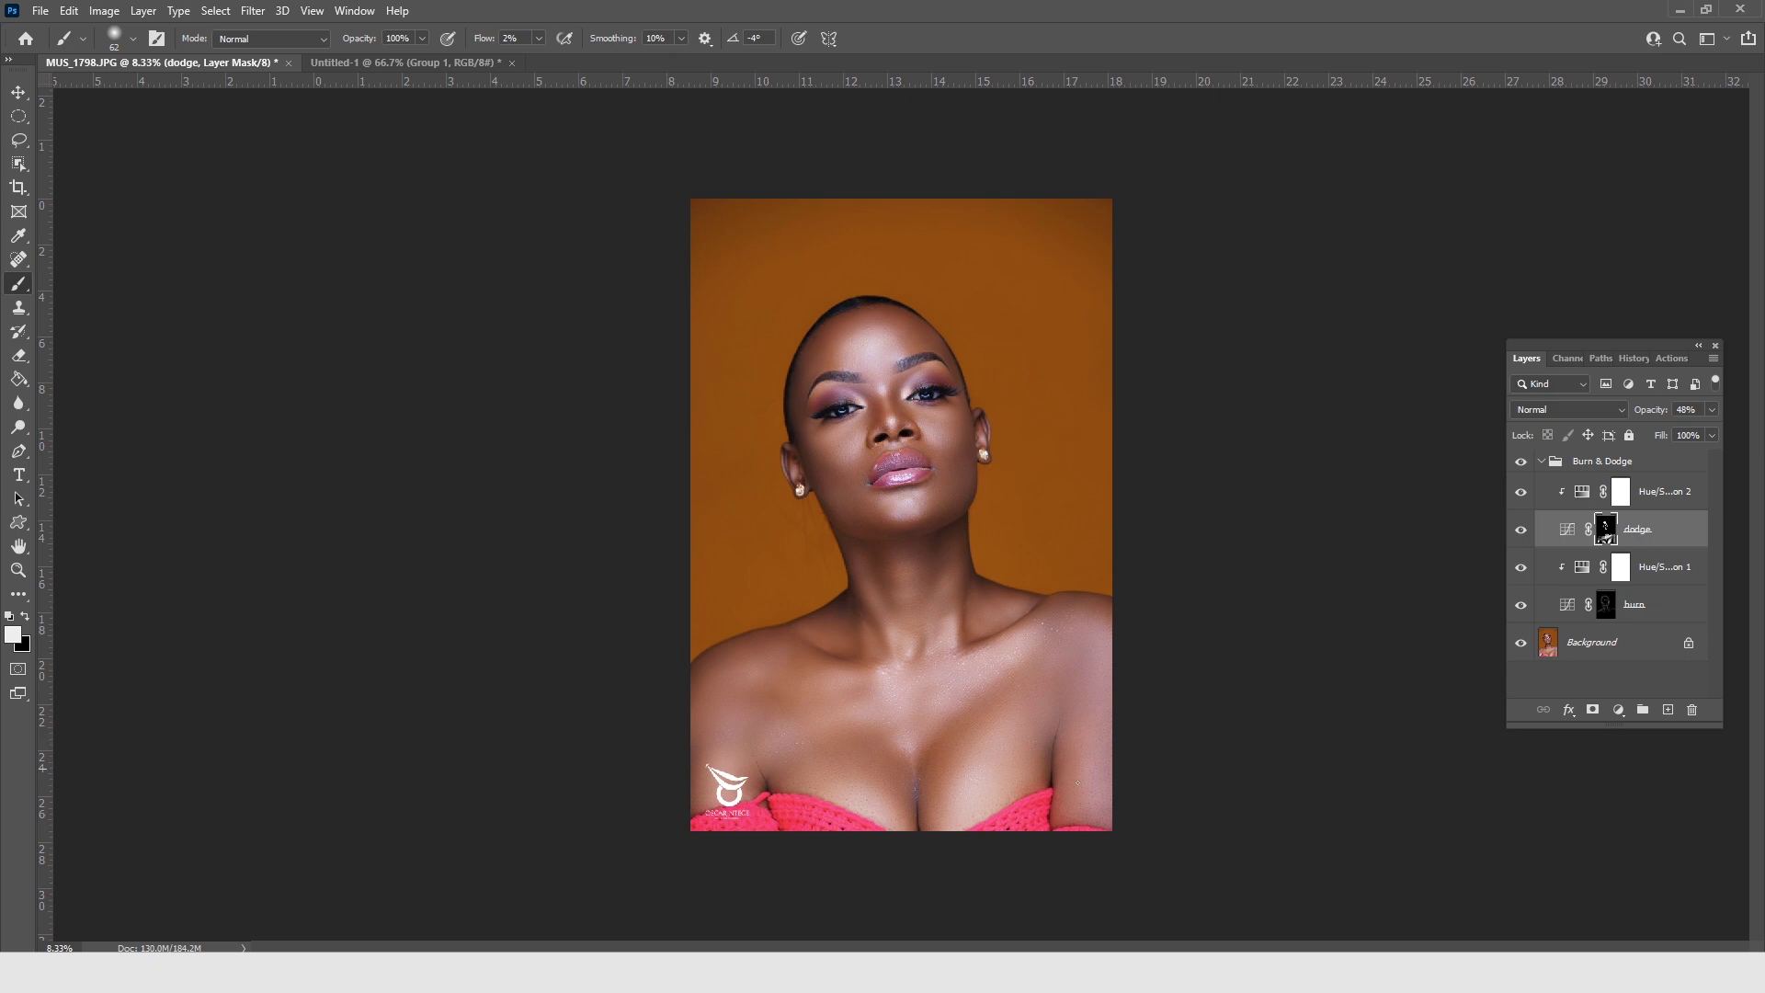
pyautogui.rightClick(991, 765)
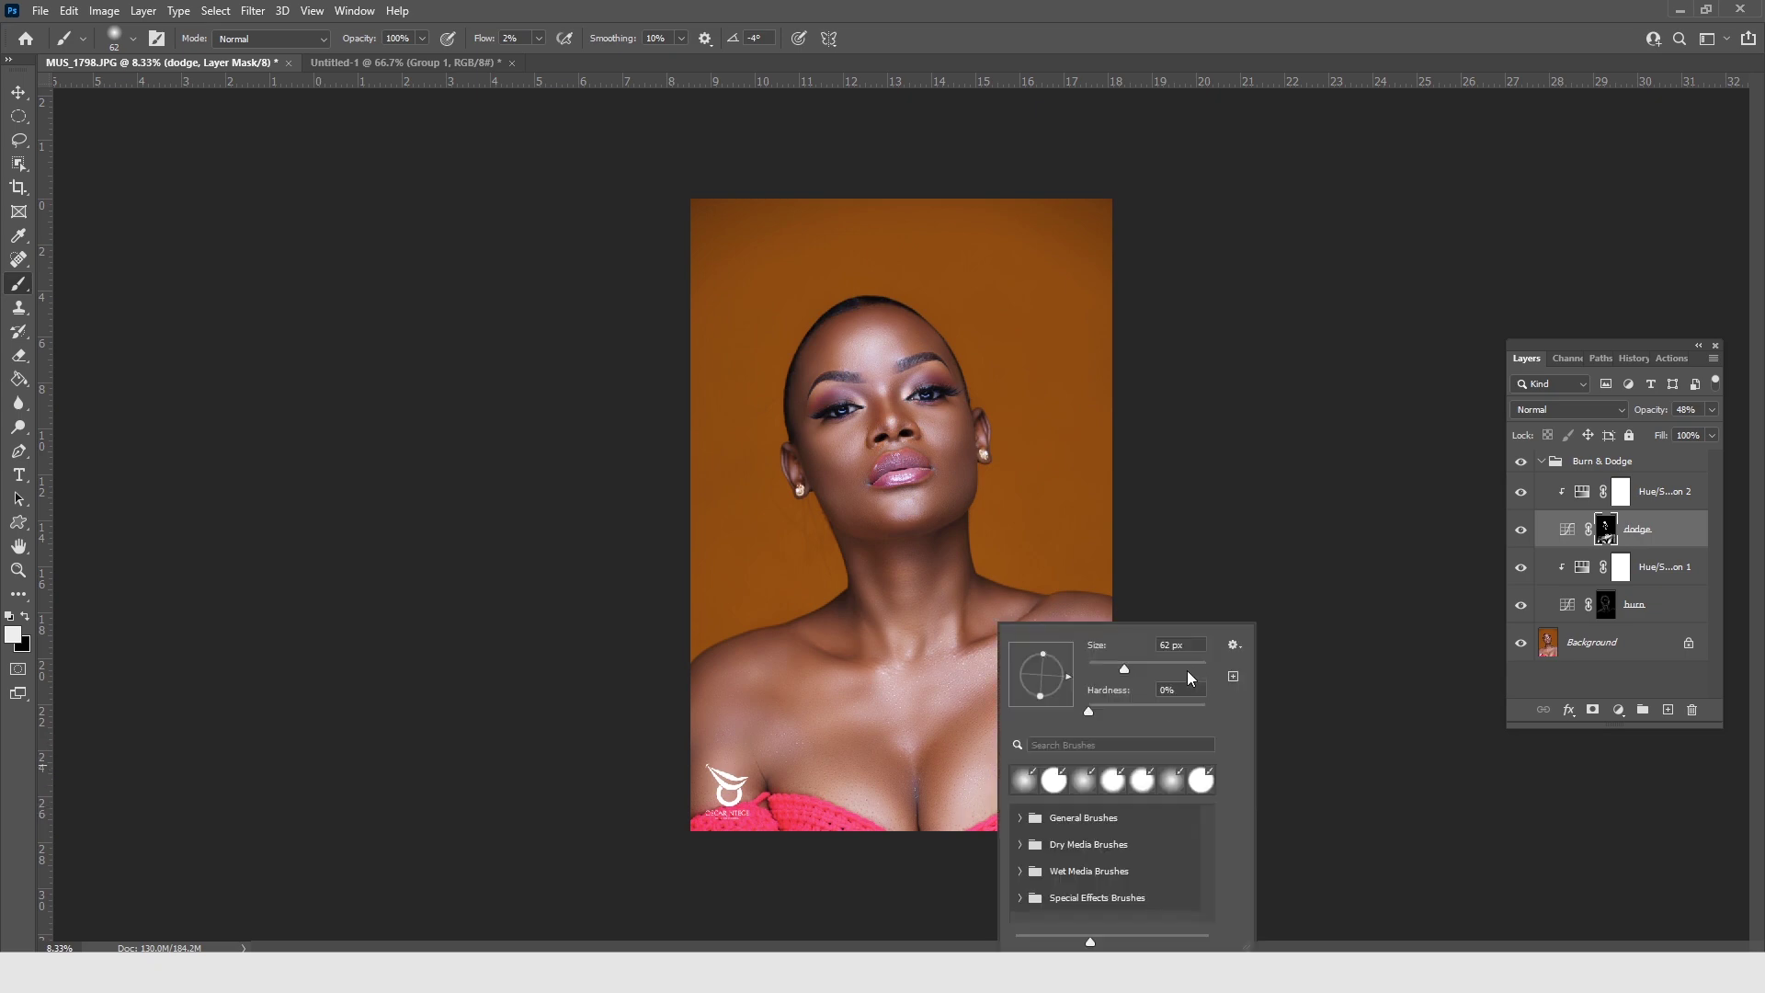
pyautogui.write('338')
pyautogui.press('Return')
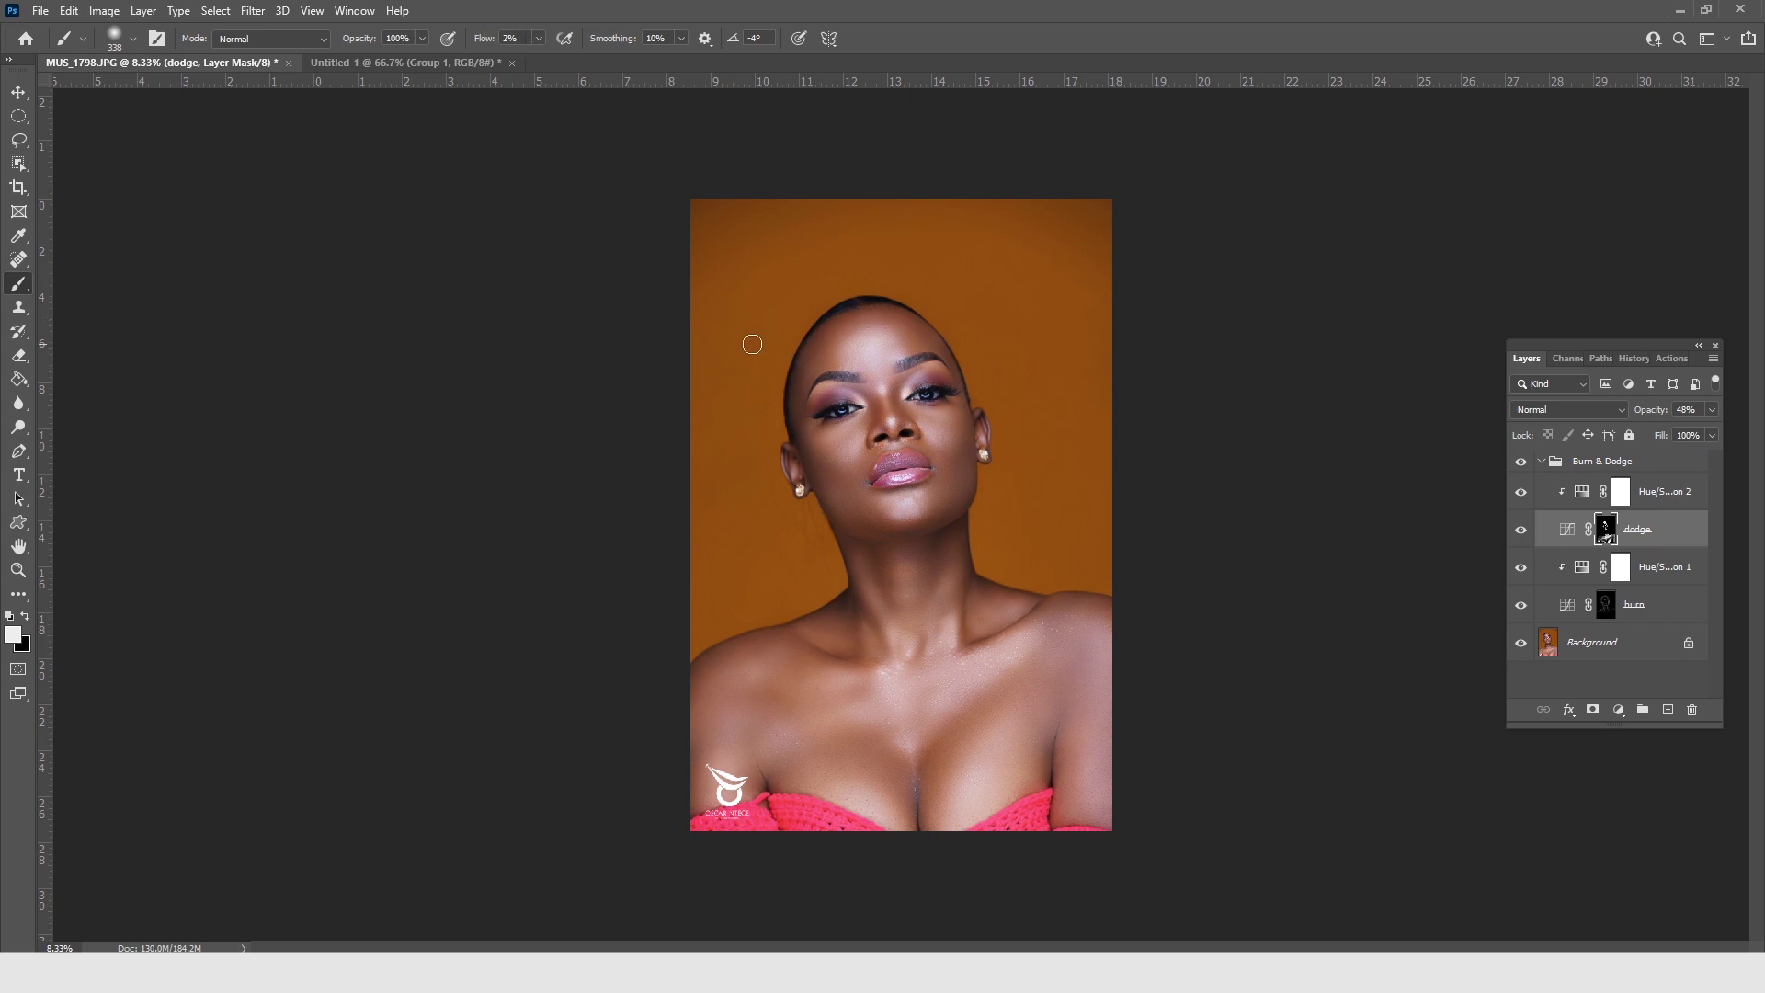
pyautogui.rightClick(999, 739)
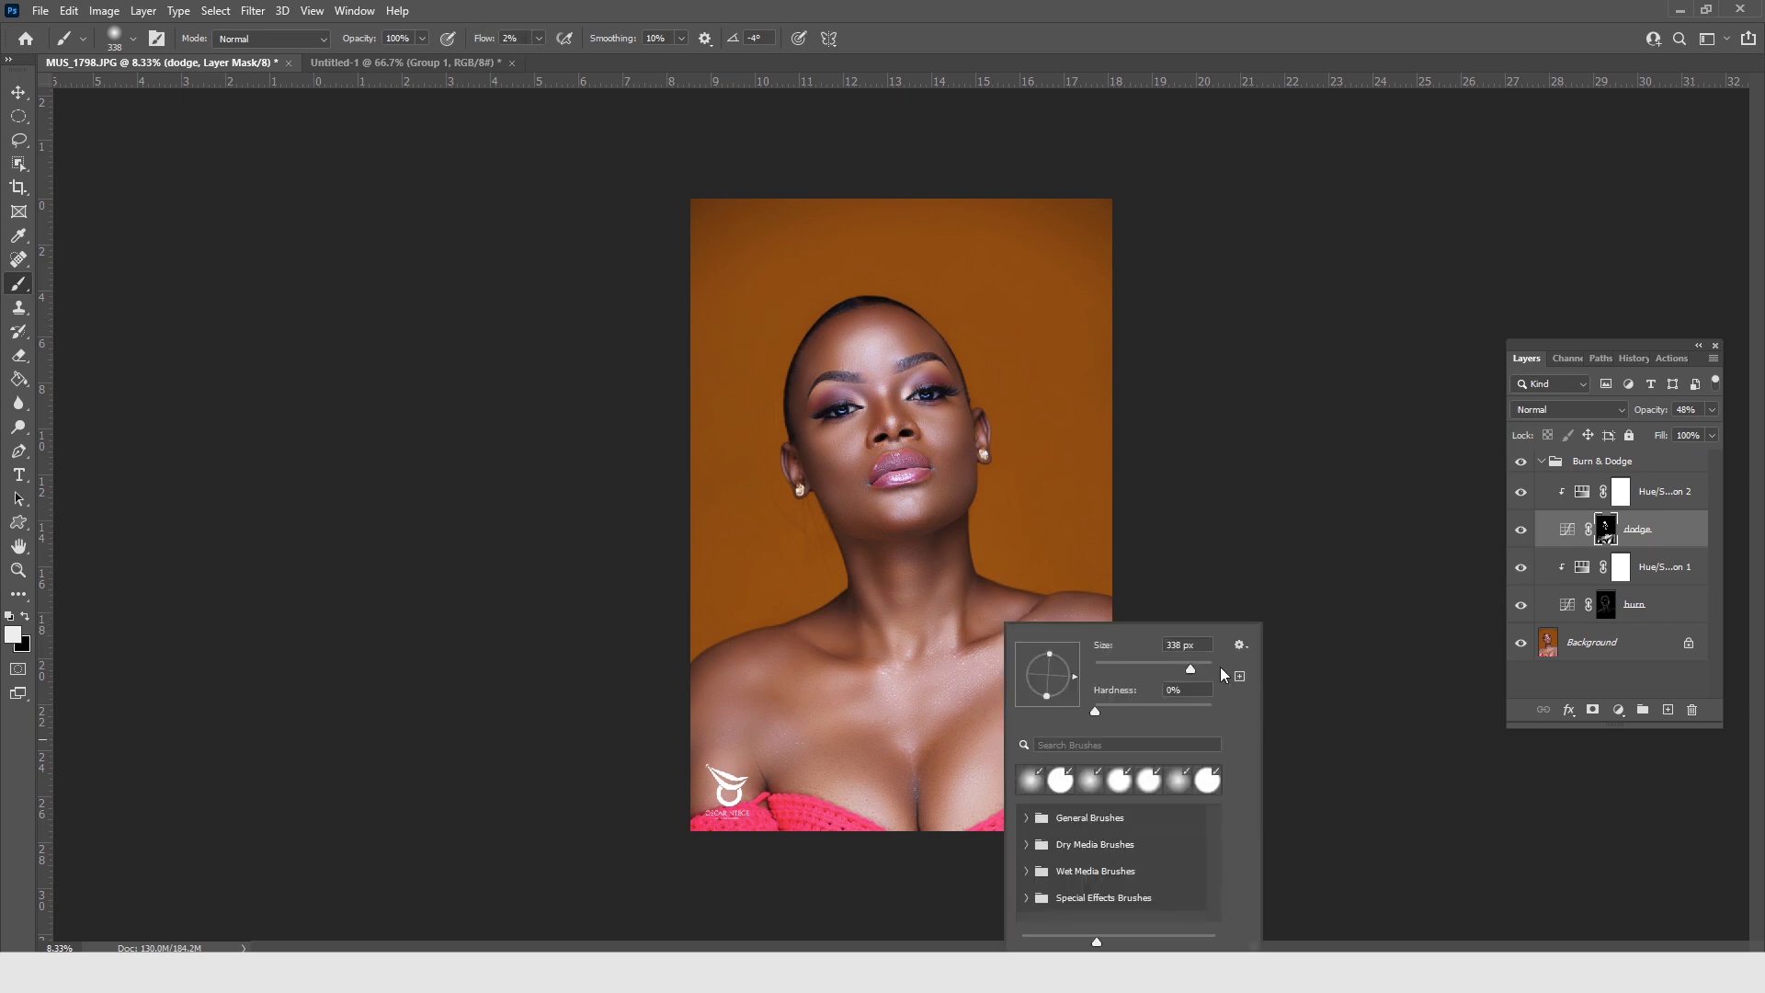
pyautogui.click(1200, 668)
pyautogui.click(887, 809)
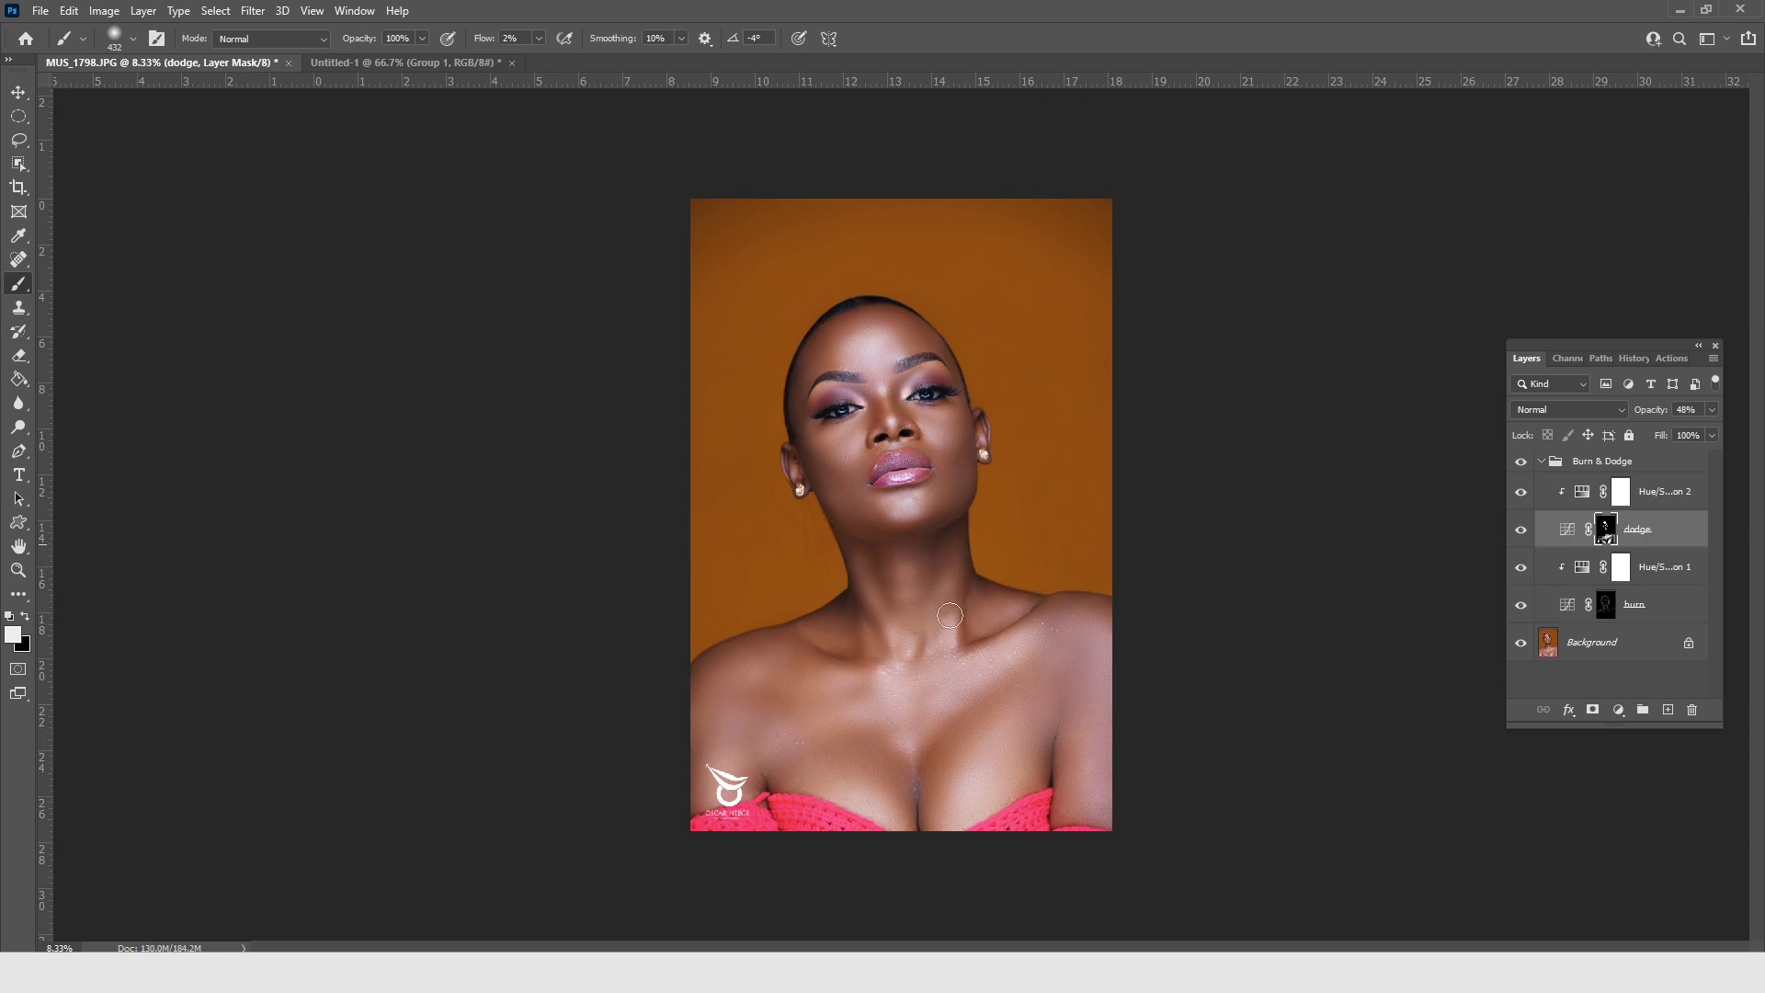
pyautogui.moveTo(869, 593); pyautogui.dragTo(1058, 607)
# Collapse the Burn & Dodge group and compare the full portrait with the group hidden and shown
pyautogui.click(1542, 462)
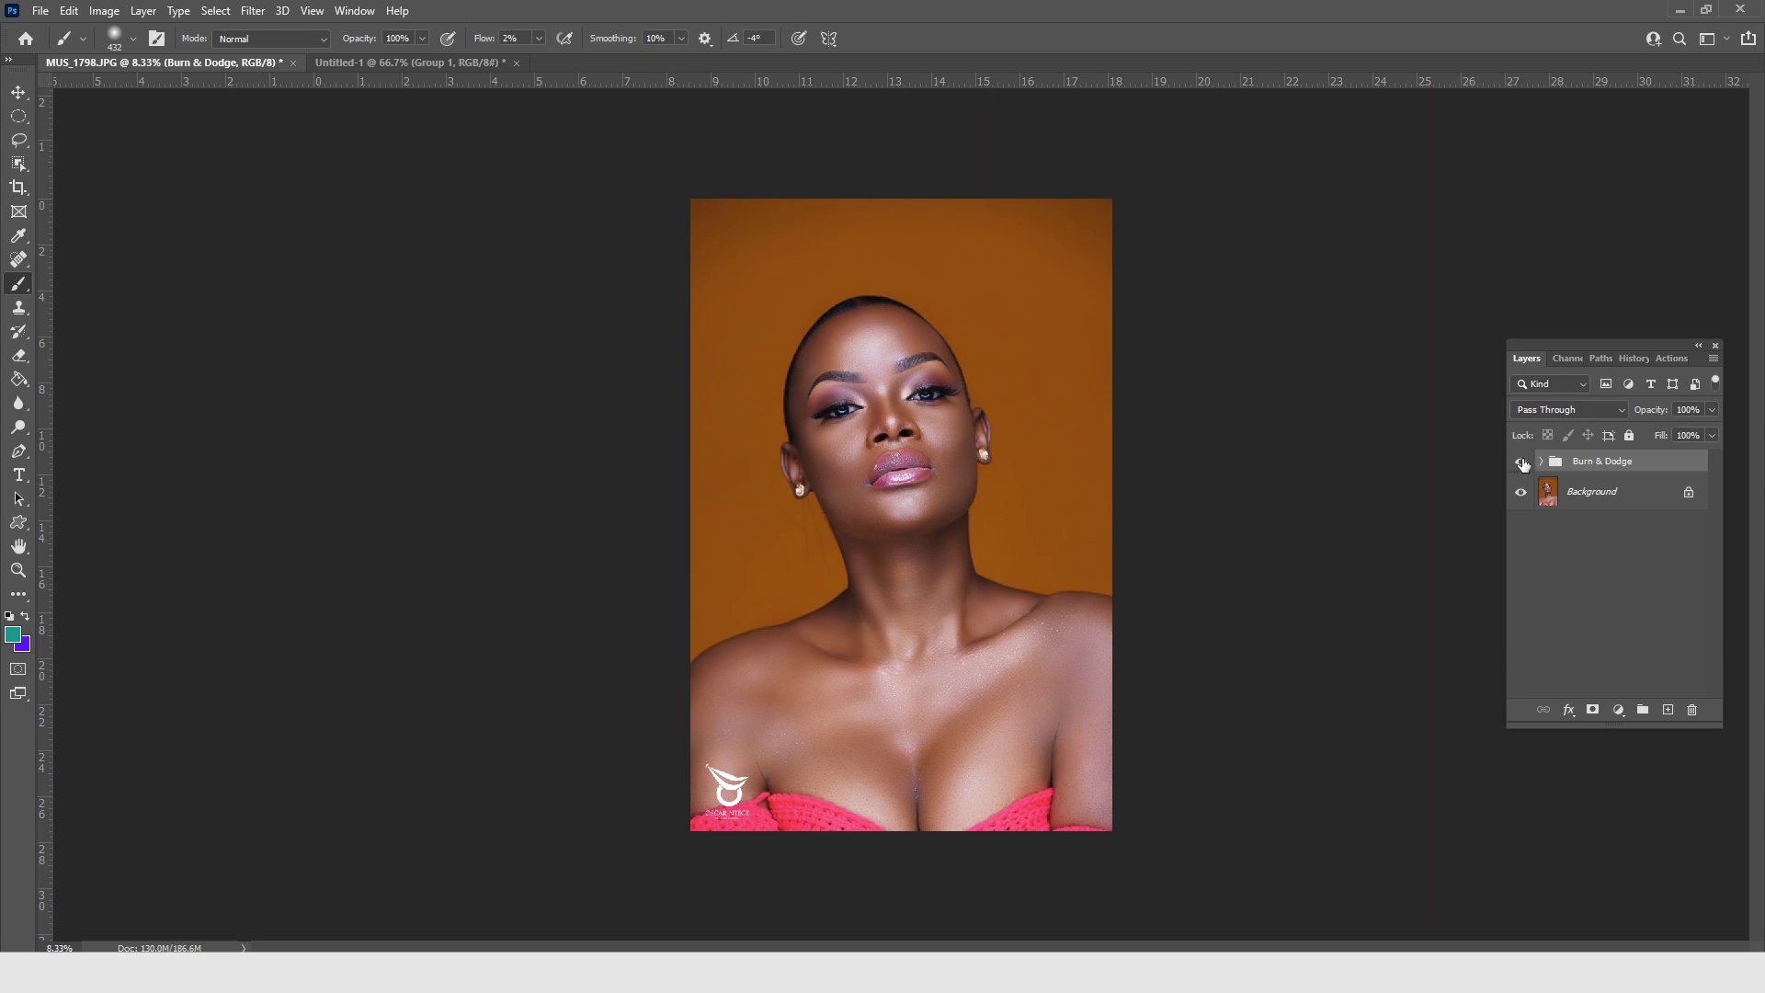
pyautogui.click(1522, 462)
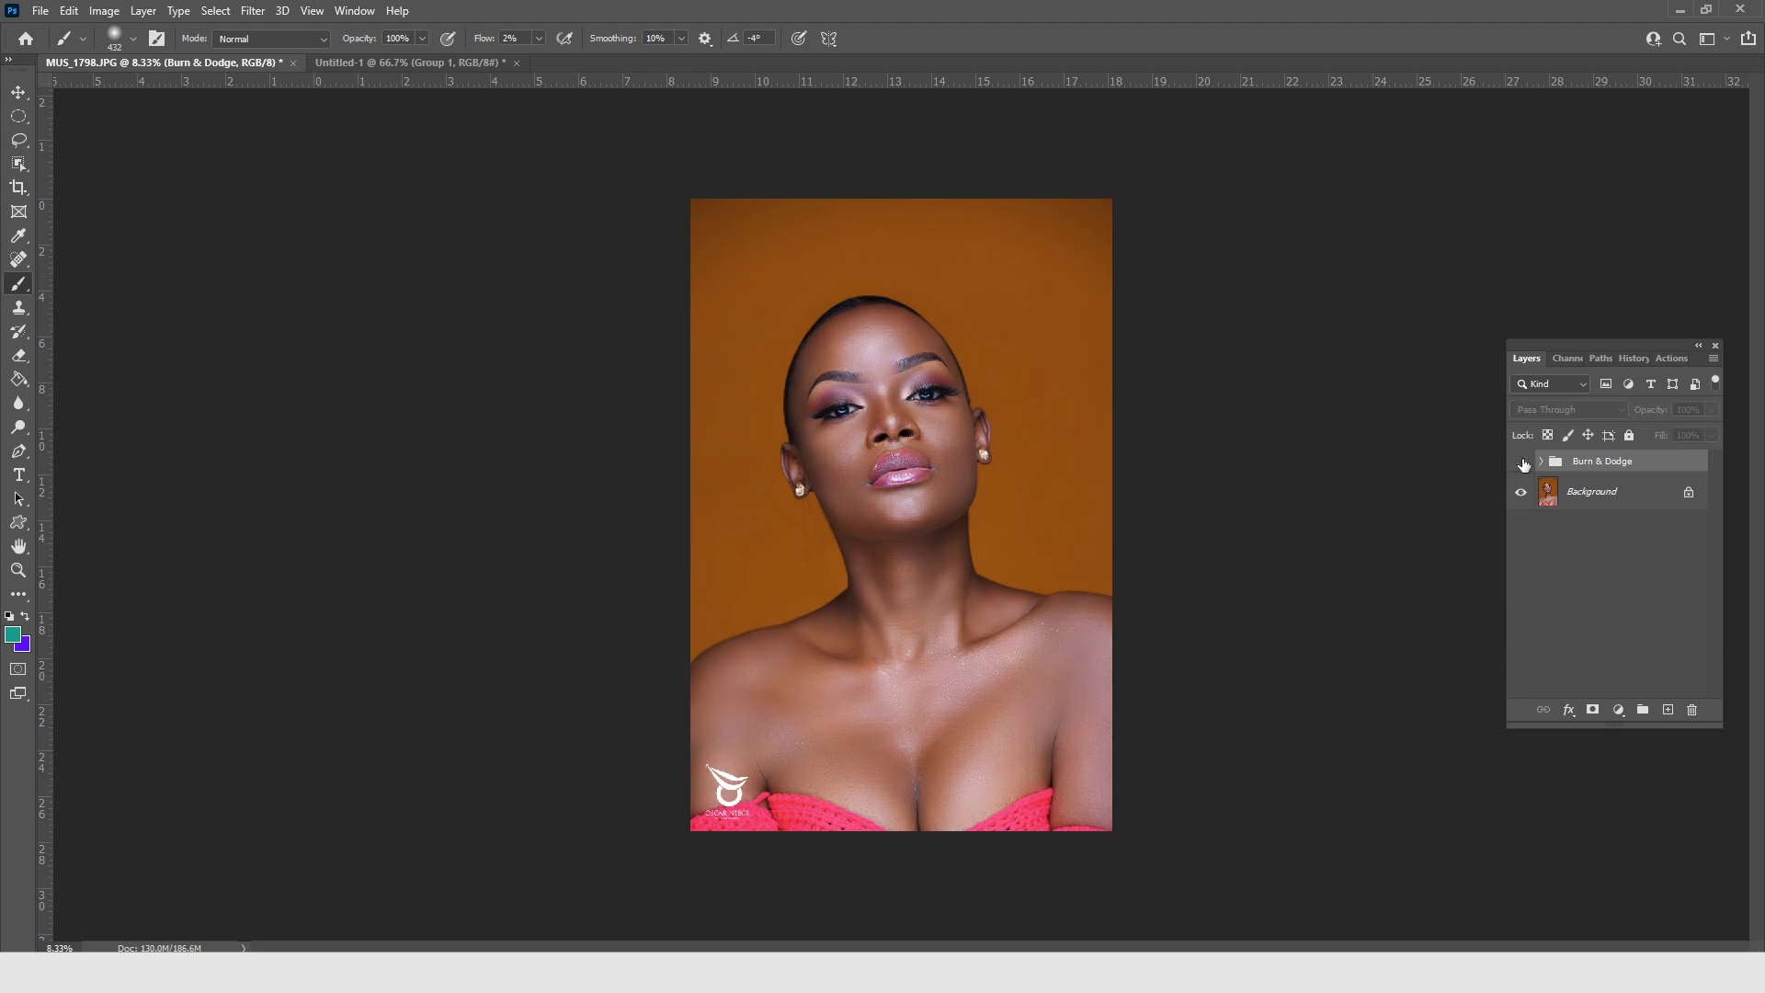
pyautogui.click(1522, 461)
pyautogui.click(1521, 461)
pyautogui.click(1521, 462)
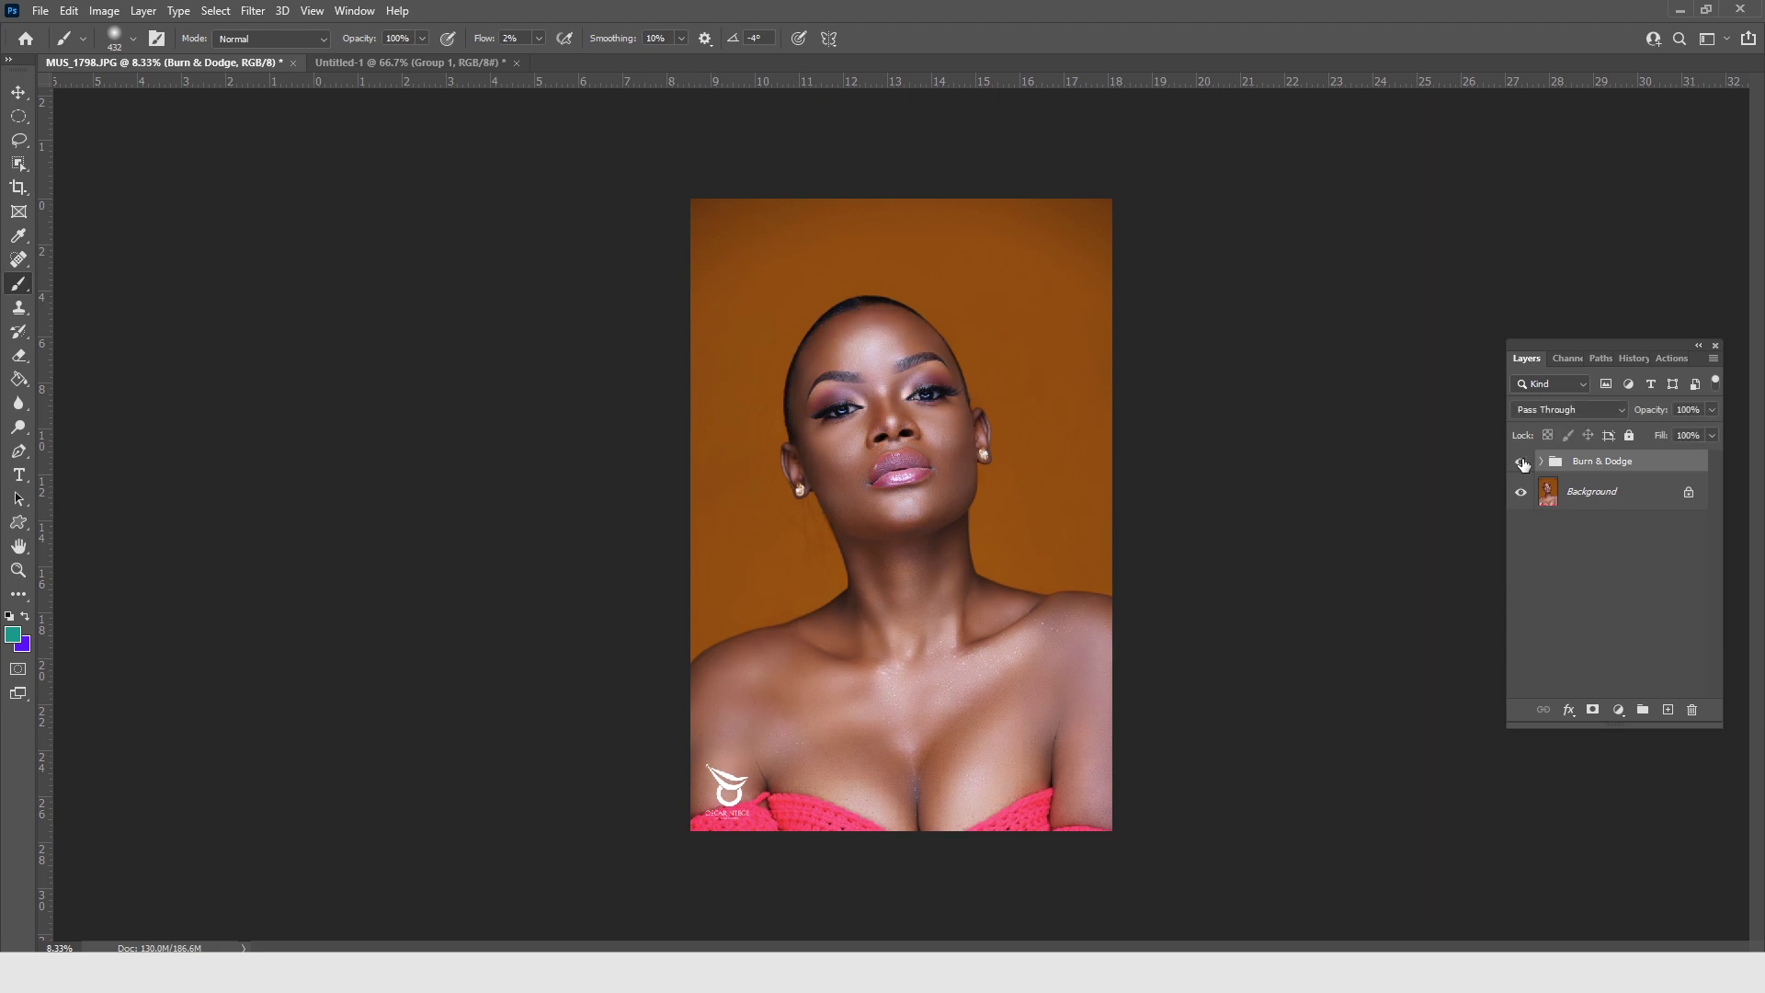
# Examine the face up close at 25% zoom with the Burn & Dodge group hidden and shown
pyautogui.click(19, 570)
pyautogui.click(1047, 409)
pyautogui.click(746, 405)
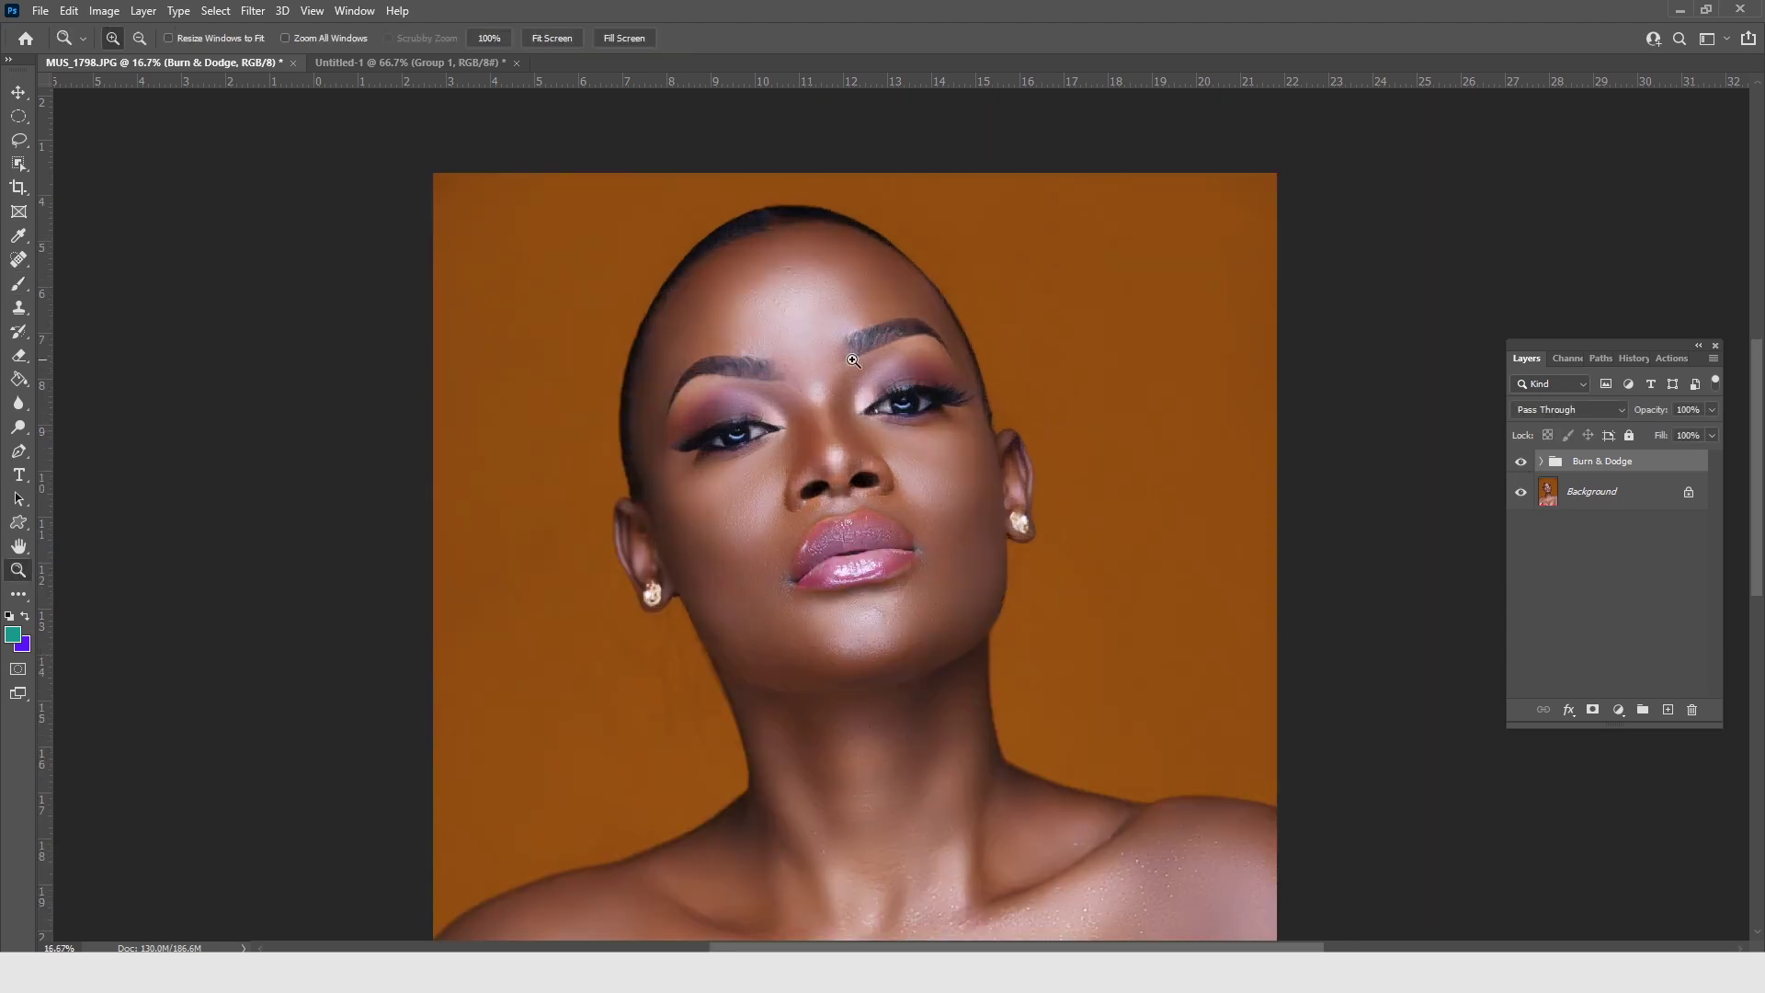
pyautogui.click(873, 402)
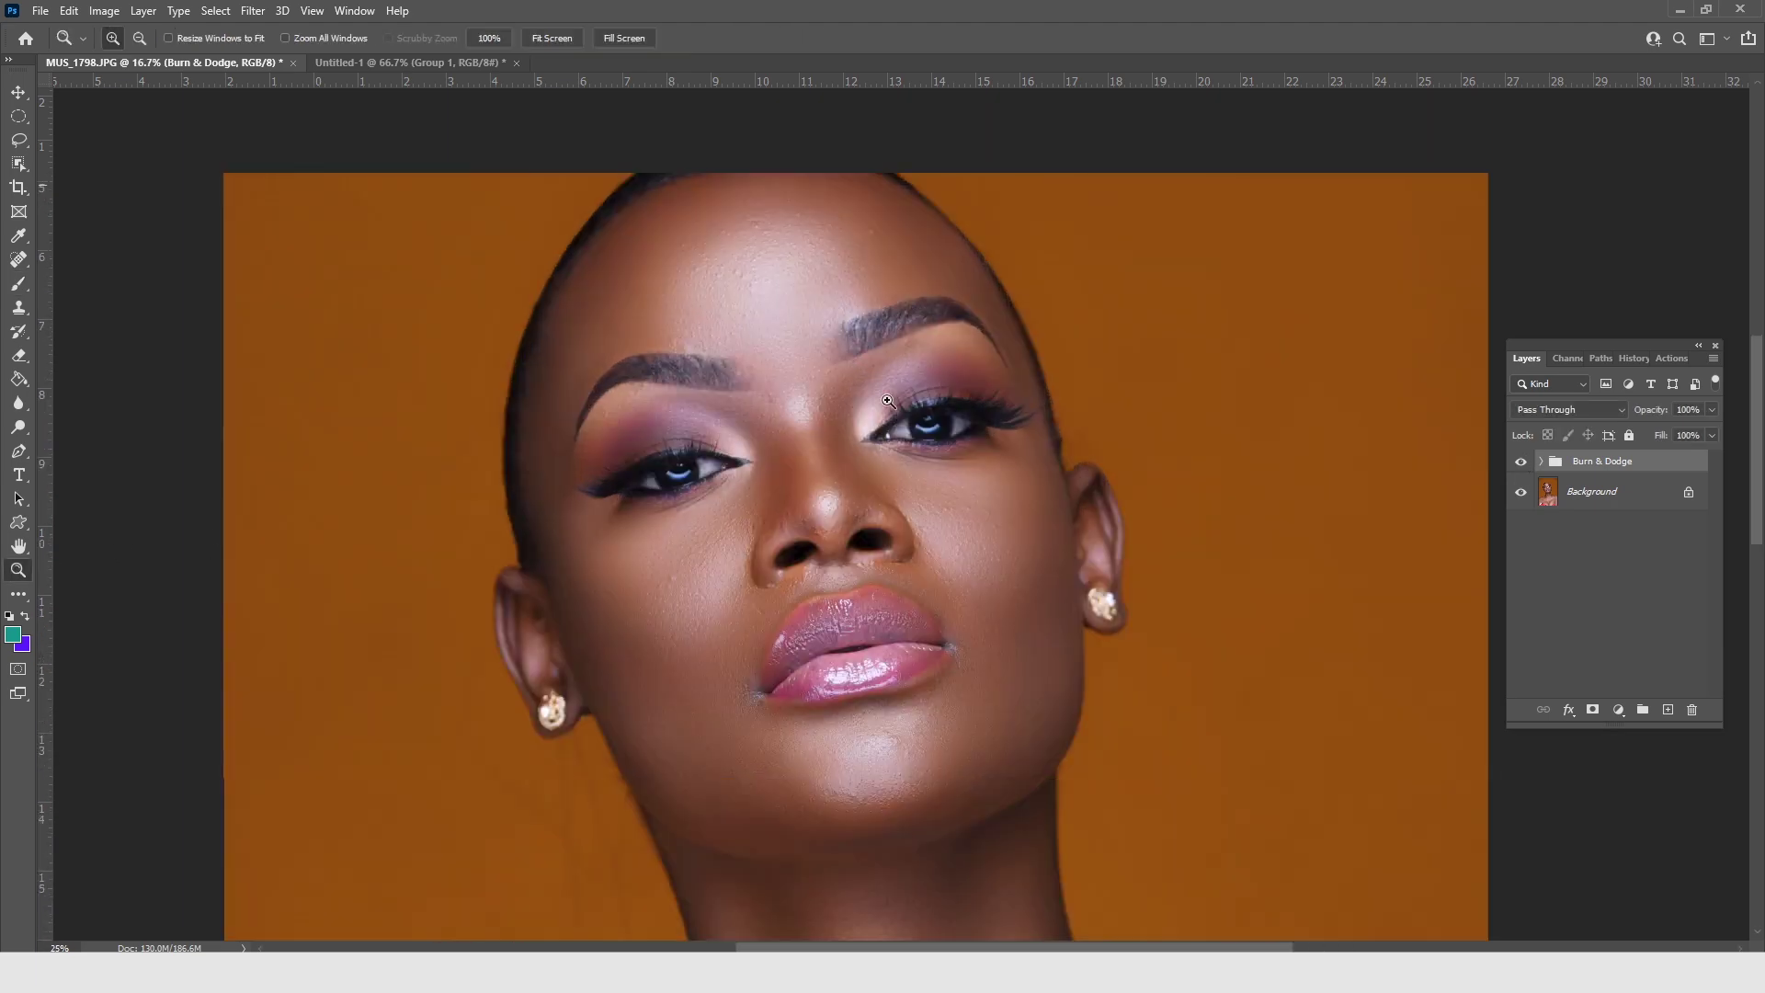
pyautogui.click(1522, 466)
pyautogui.click(1522, 463)
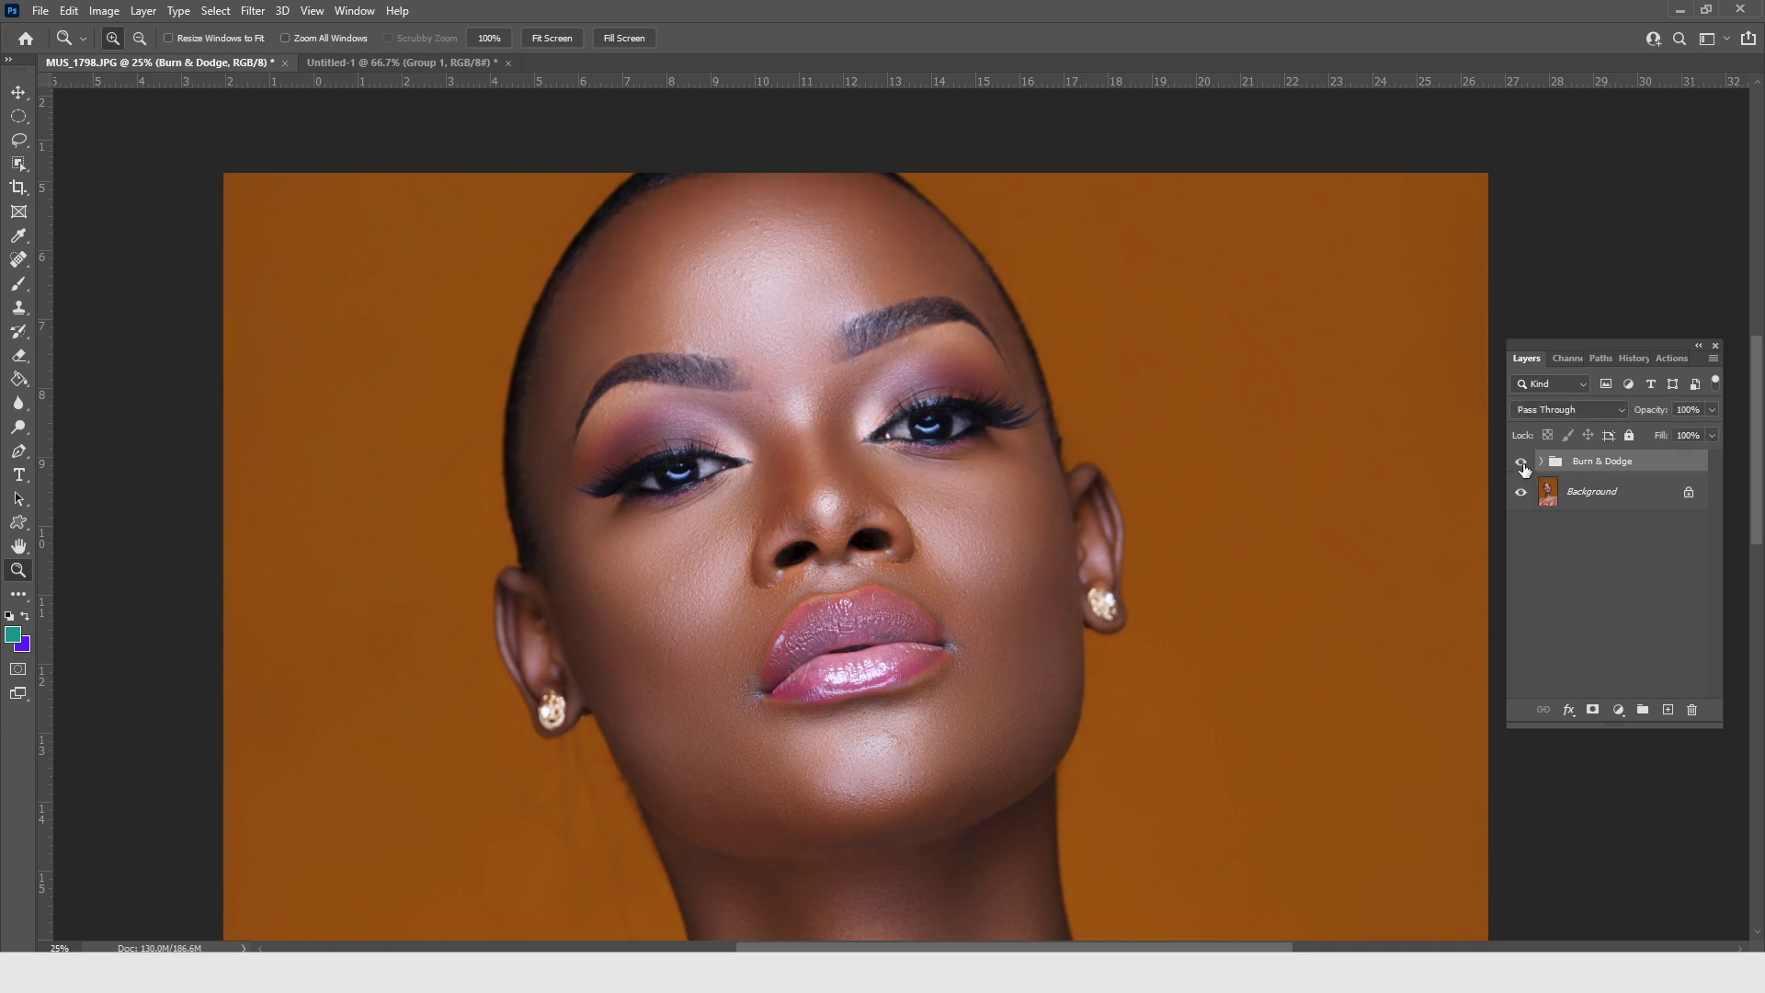
pyautogui.click(1522, 462)
pyautogui.click(1523, 462)
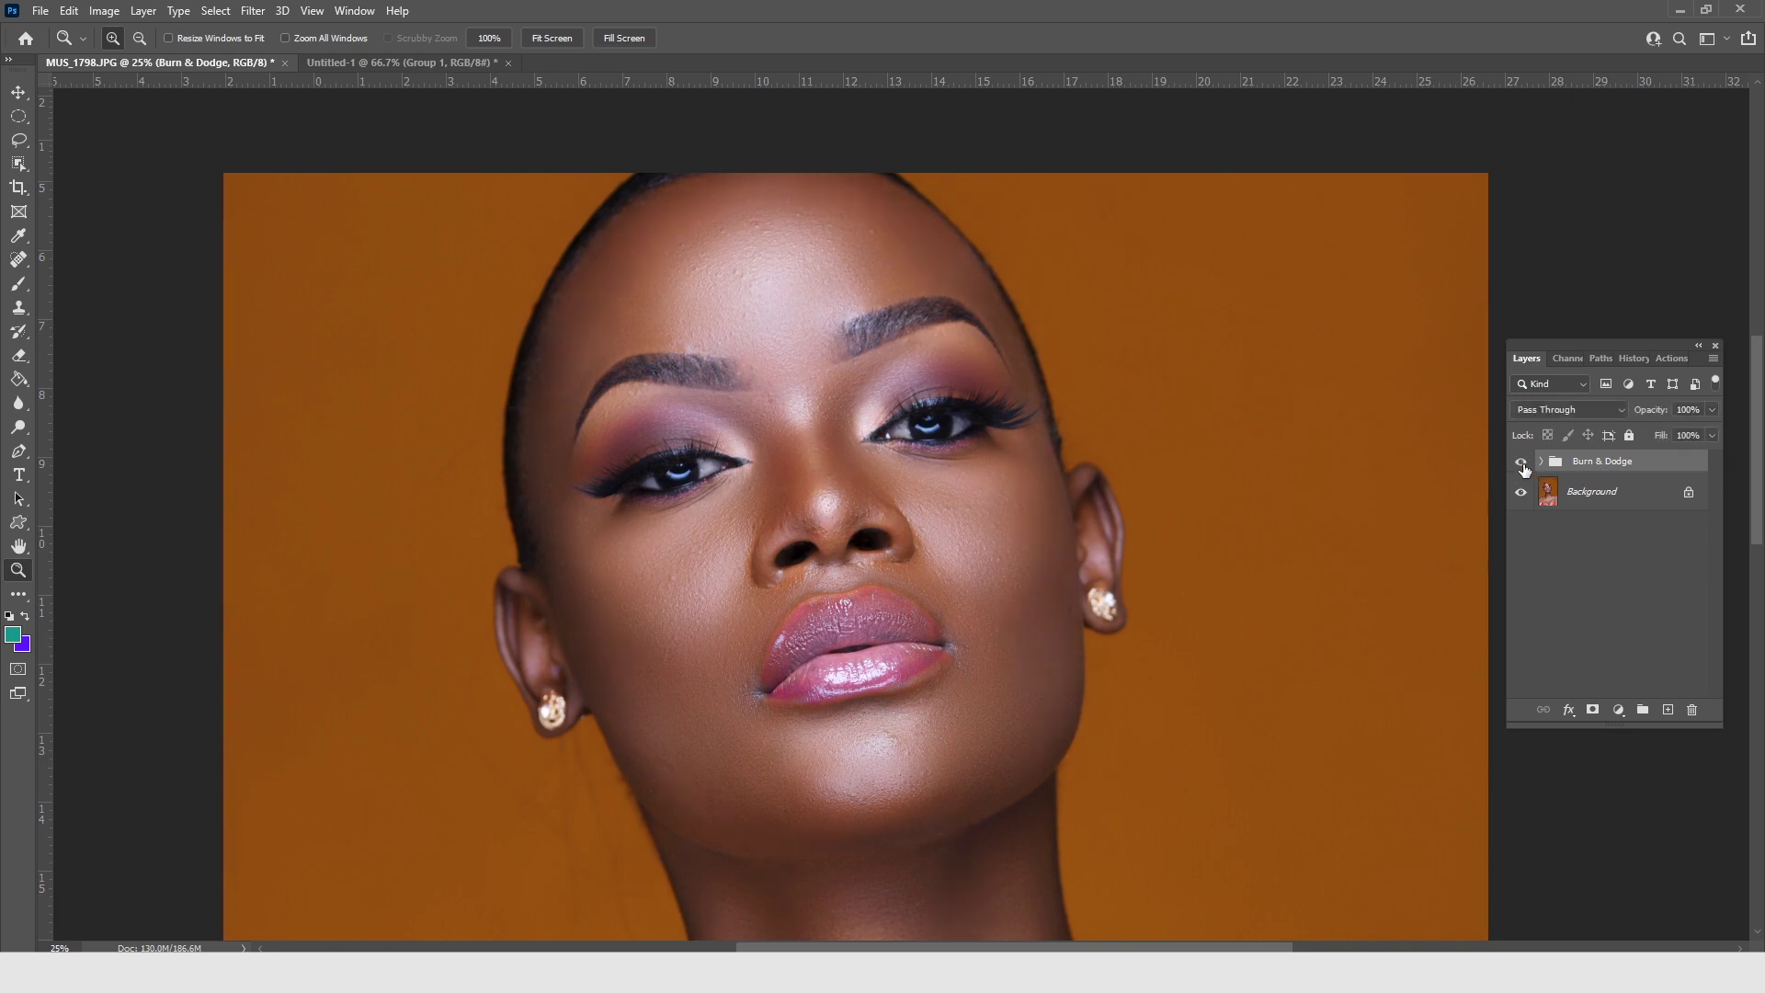